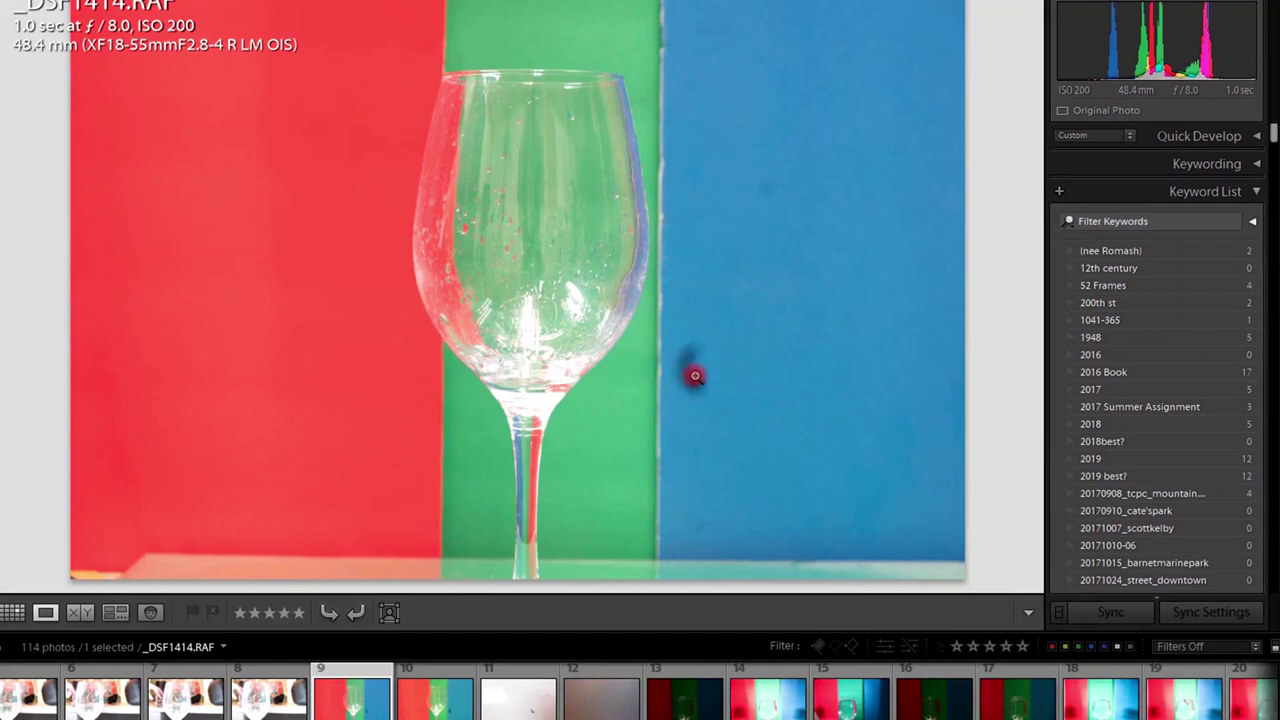
Browse from the glass shots to photo _DSF1424, open it for developing and raise its exposure to +2.02.
{"action": "left_click", "coordinate": [432, 708]}
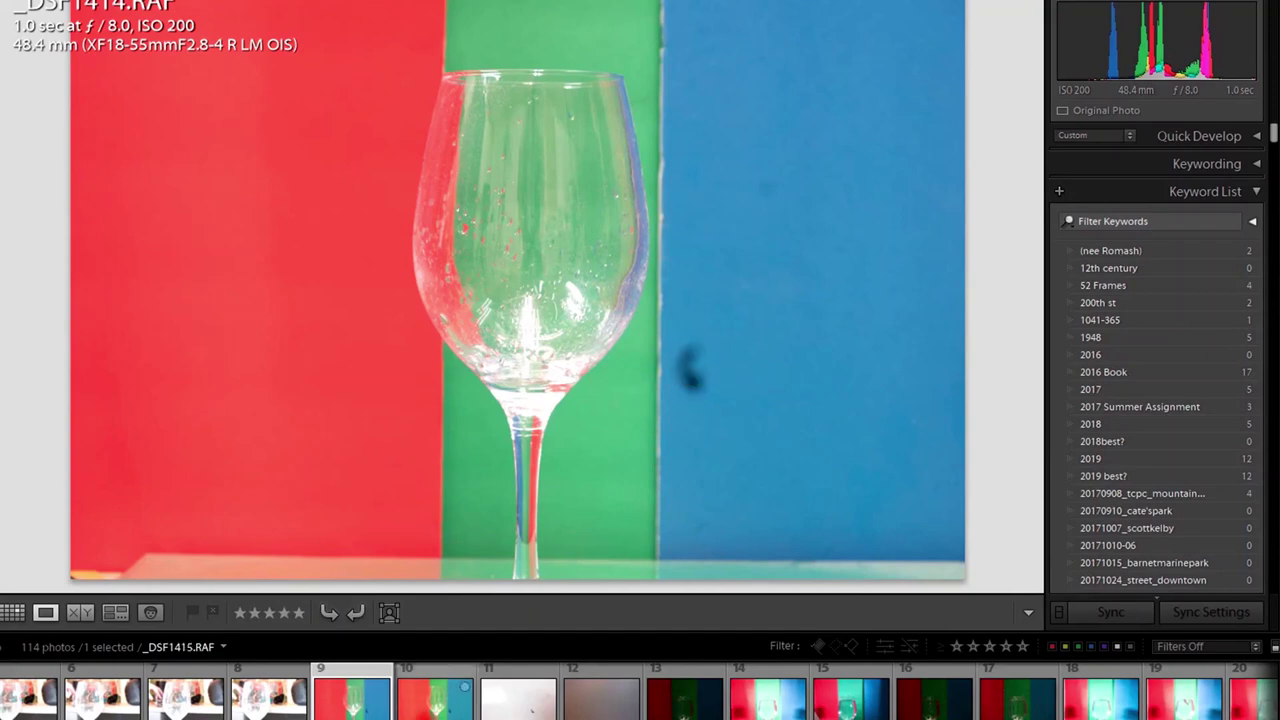
{"action": "left_click", "coordinate": [512, 708]}
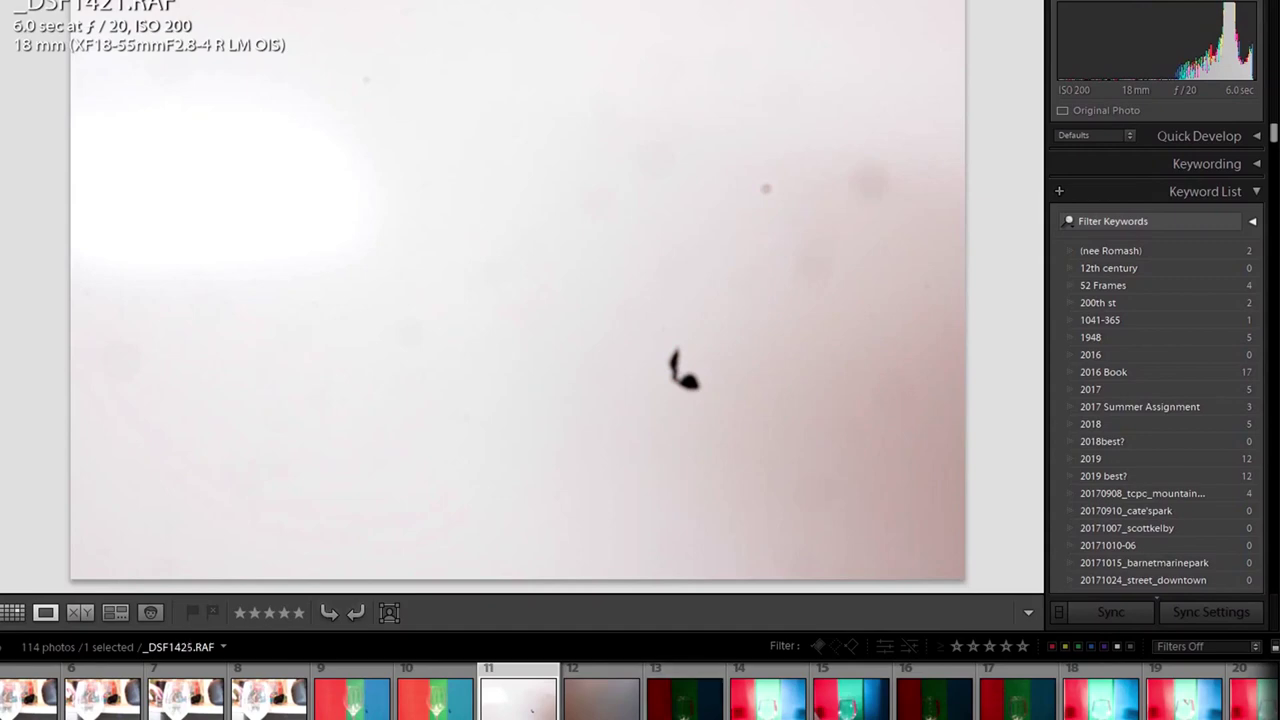
{"action": "key", "text": "Right"}
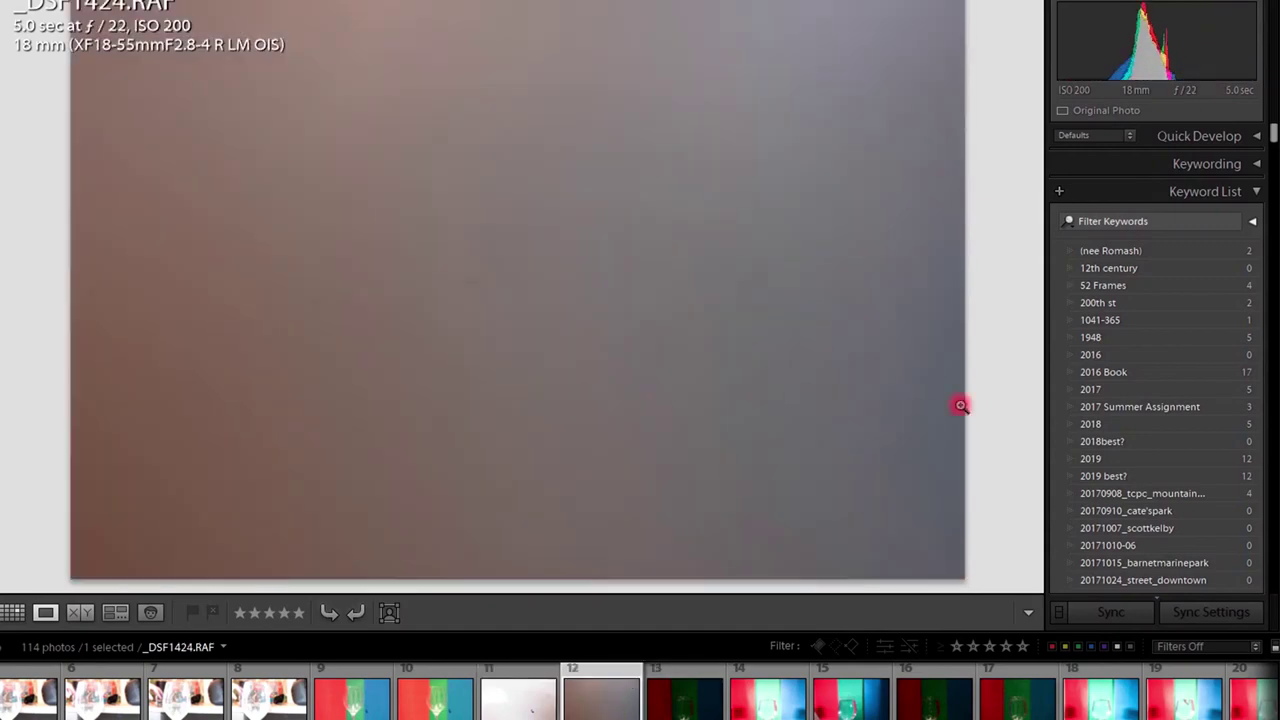
{"action": "key", "text": "d"}
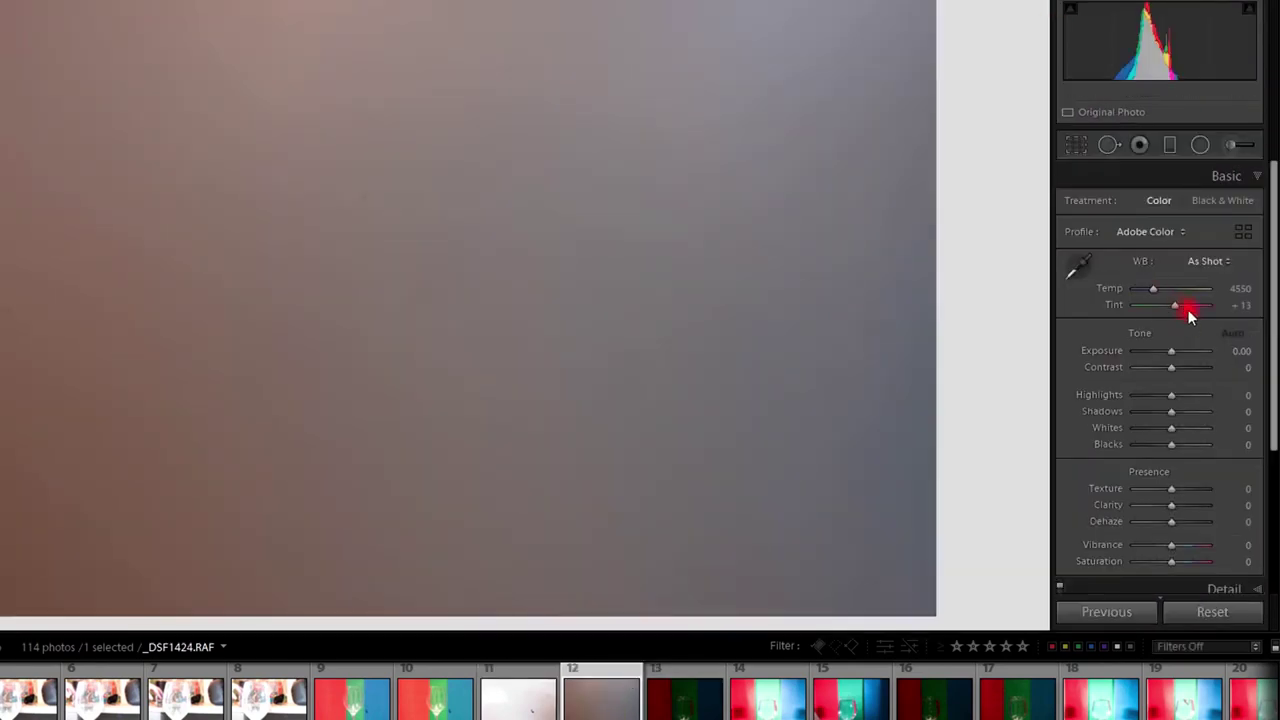
{"action": "mouse_move", "coordinate": [1180, 358]}
{"action": "left_mouse_down"}
{"action": "mouse_move", "coordinate": [1171, 351]}
{"action": "mouse_move", "coordinate": [1186, 352]}
{"action": "left_mouse_up"}
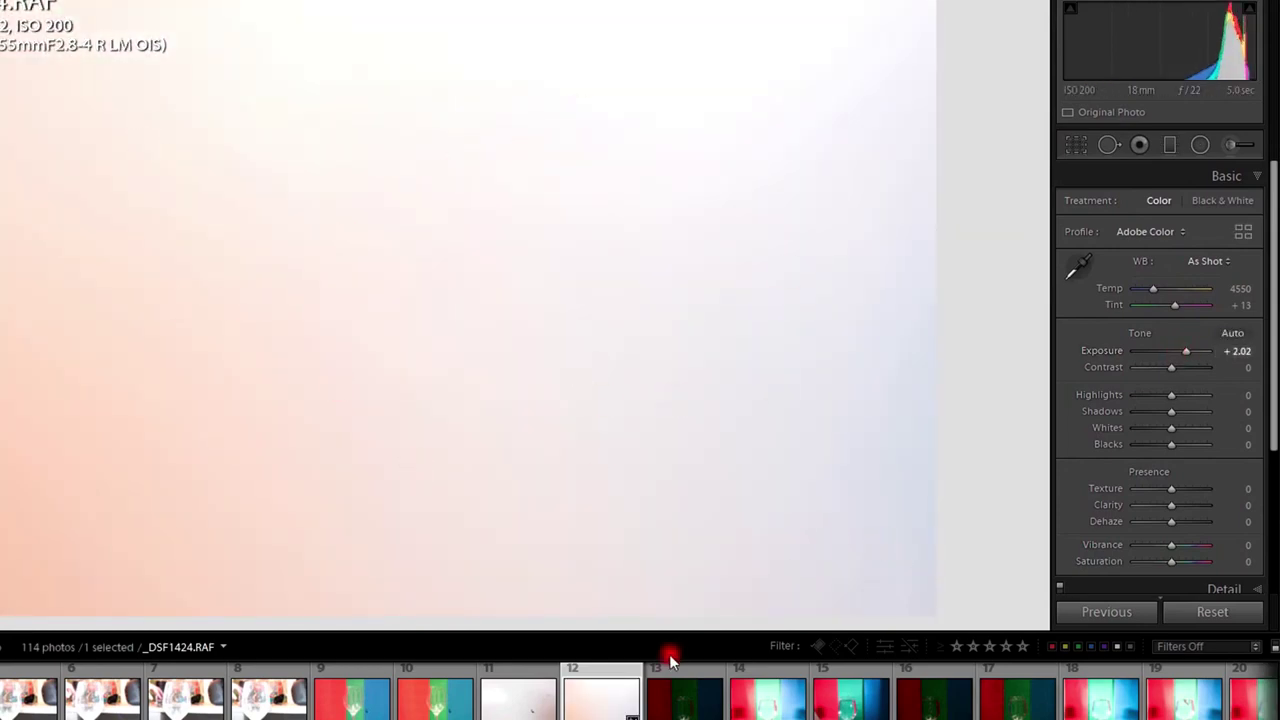
On photo _DSF1421, set exposure to -1.07, contrast to +71 and clarity to +100 to bring out the sensor dust.
{"action": "left_click", "coordinate": [516, 708]}
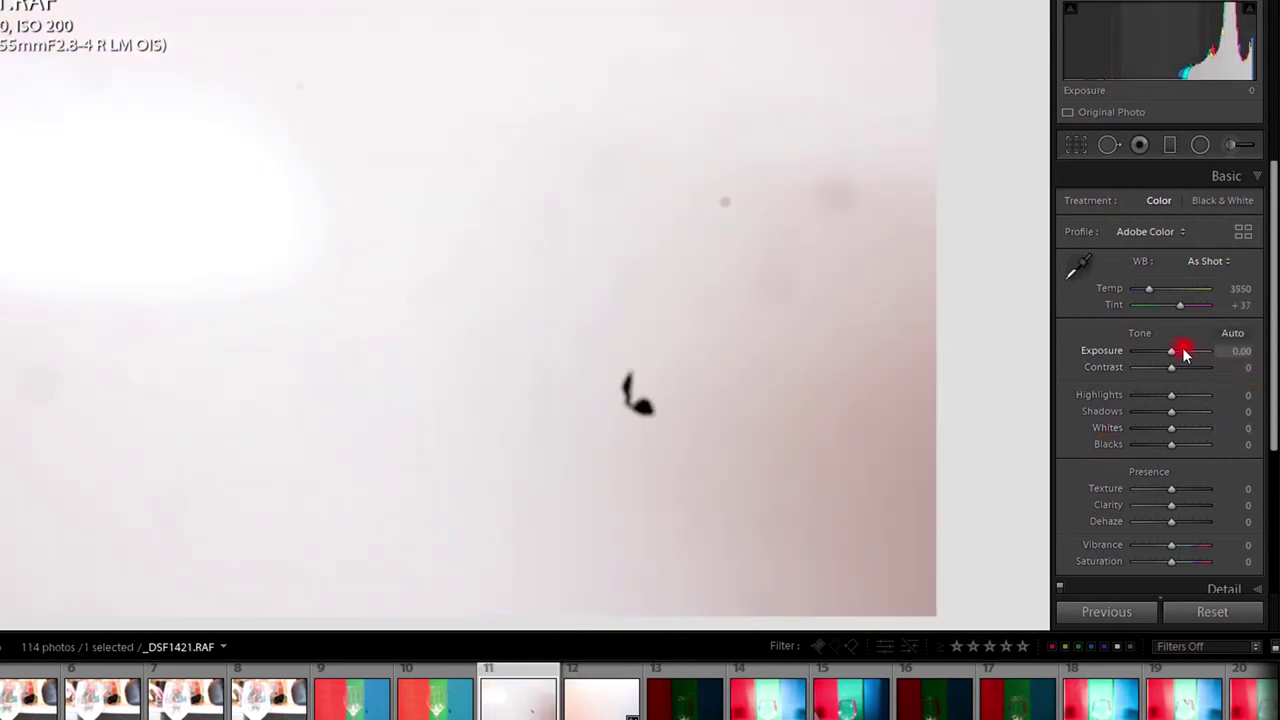
{"action": "left_click_drag", "start_coordinate": [1174, 356], "coordinate": [1202, 377]}
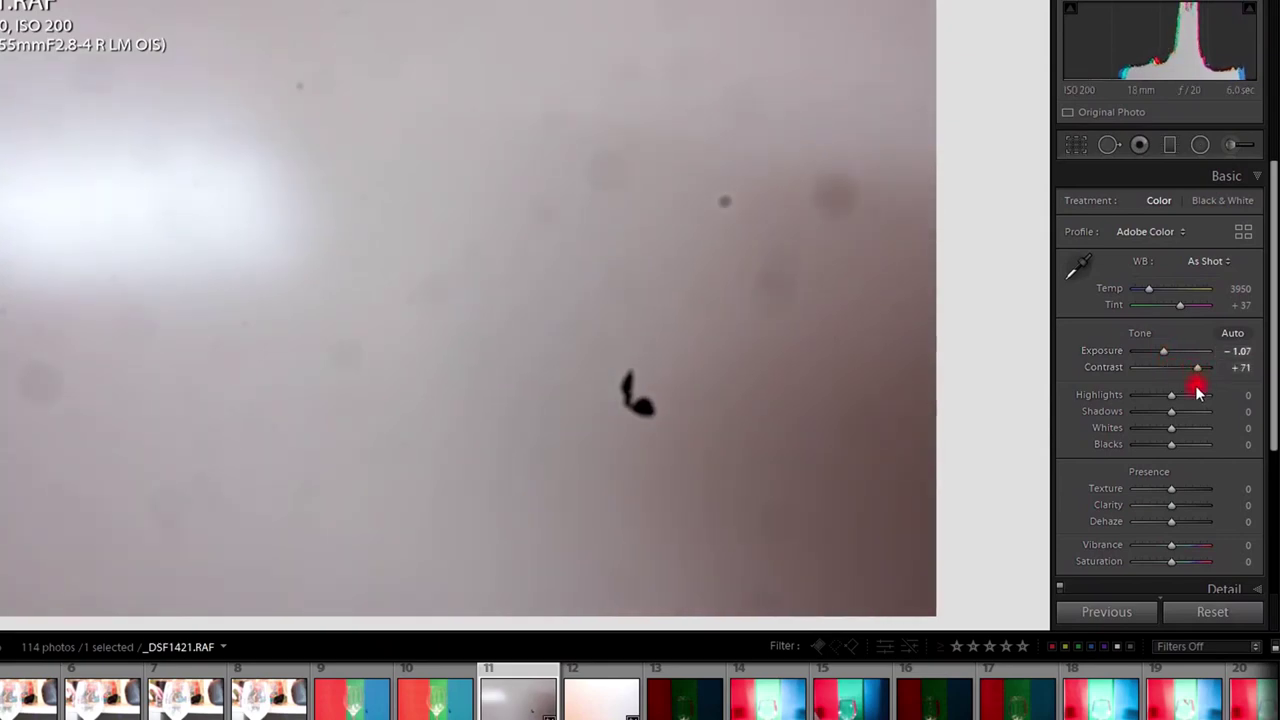
{"action": "left_click_drag", "start_coordinate": [1173, 509], "coordinate": [1212, 505]}
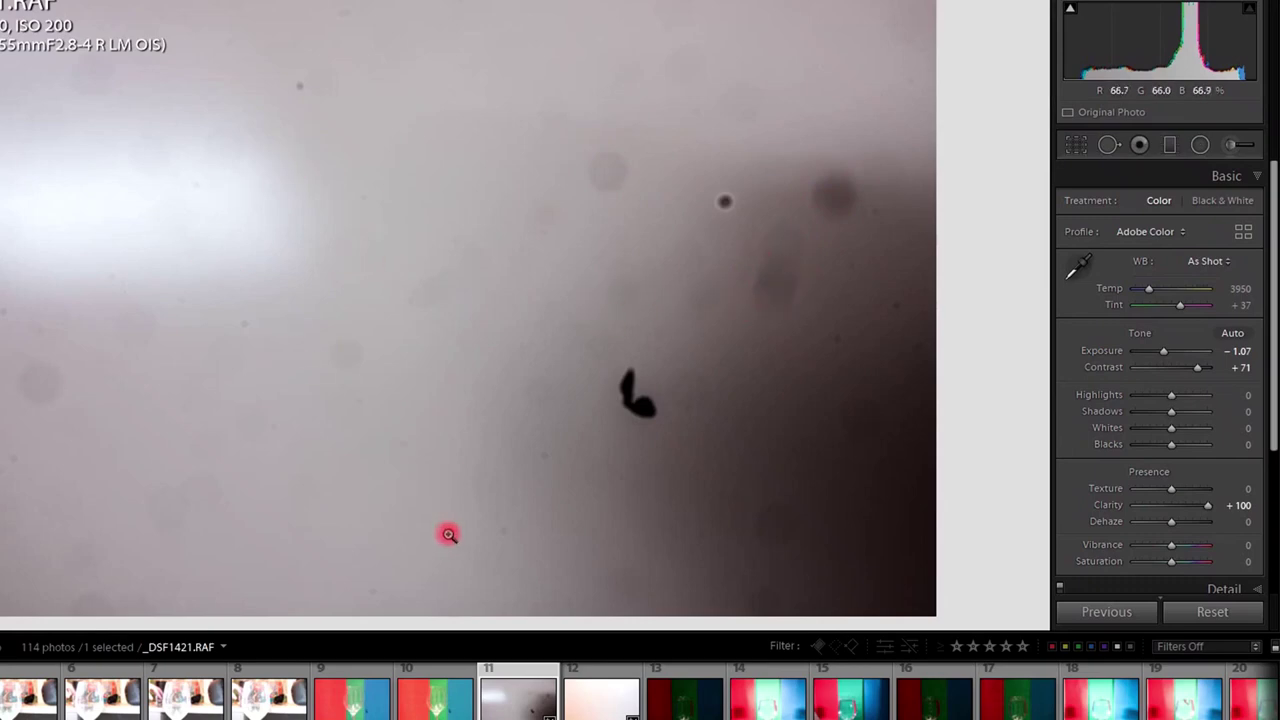
On photo _DSF1424, set exposure to +0.36 and contrast to +55, and raise the clarity.
{"action": "left_click", "coordinate": [607, 710]}
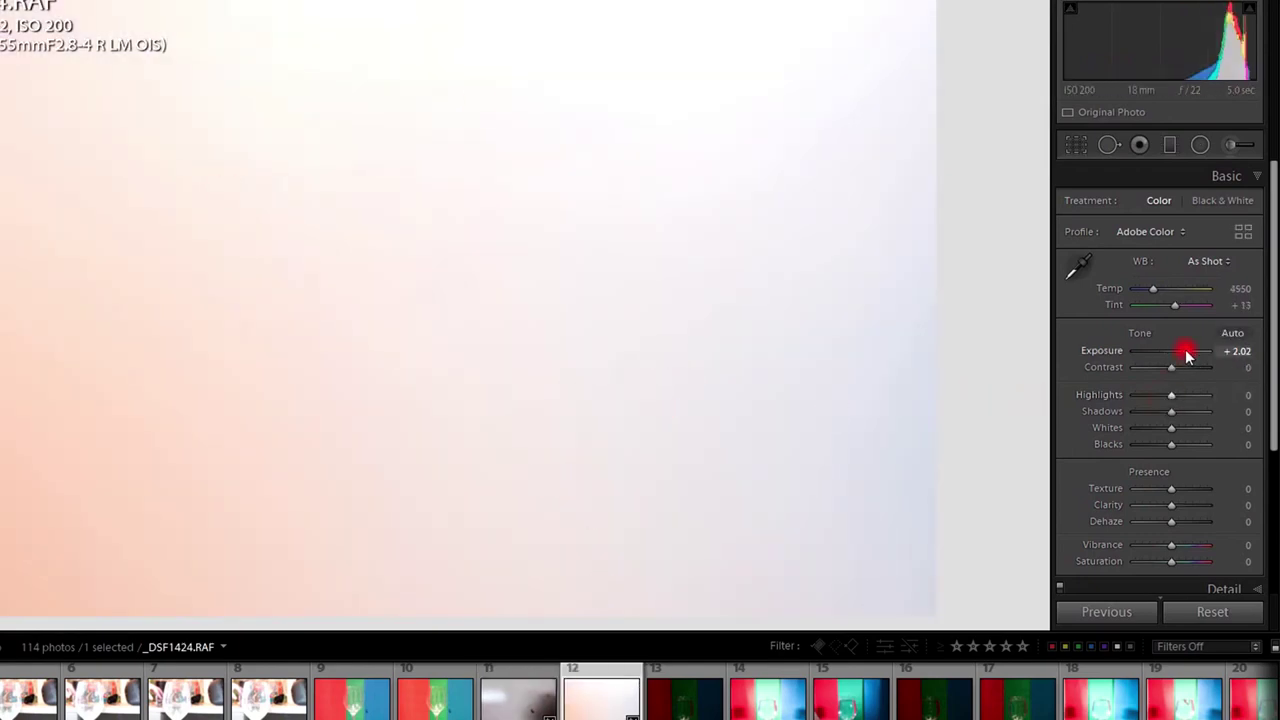
{"action": "mouse_move", "coordinate": [1186, 351]}
{"action": "left_mouse_down"}
{"action": "mouse_move", "coordinate": [1172, 350]}
{"action": "mouse_move", "coordinate": [1192, 372]}
{"action": "left_mouse_up"}
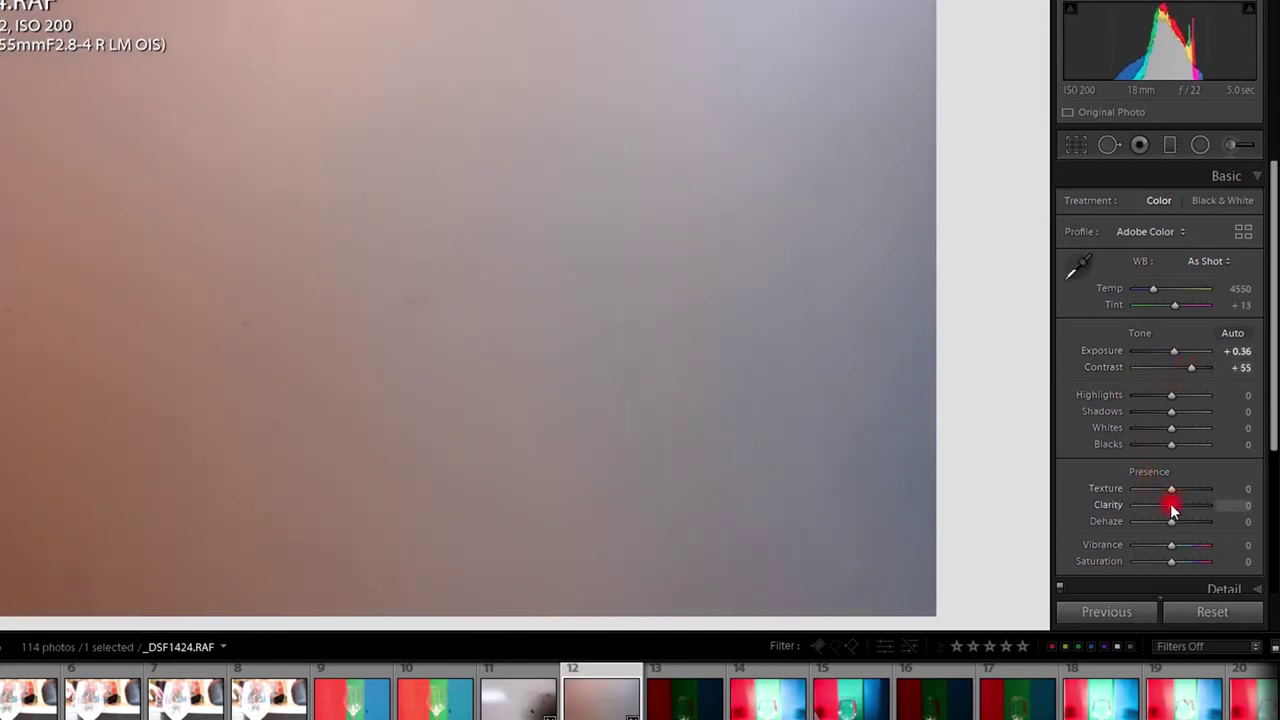
{"action": "left_click_drag", "start_coordinate": [1199, 508], "coordinate": [1191, 506]}
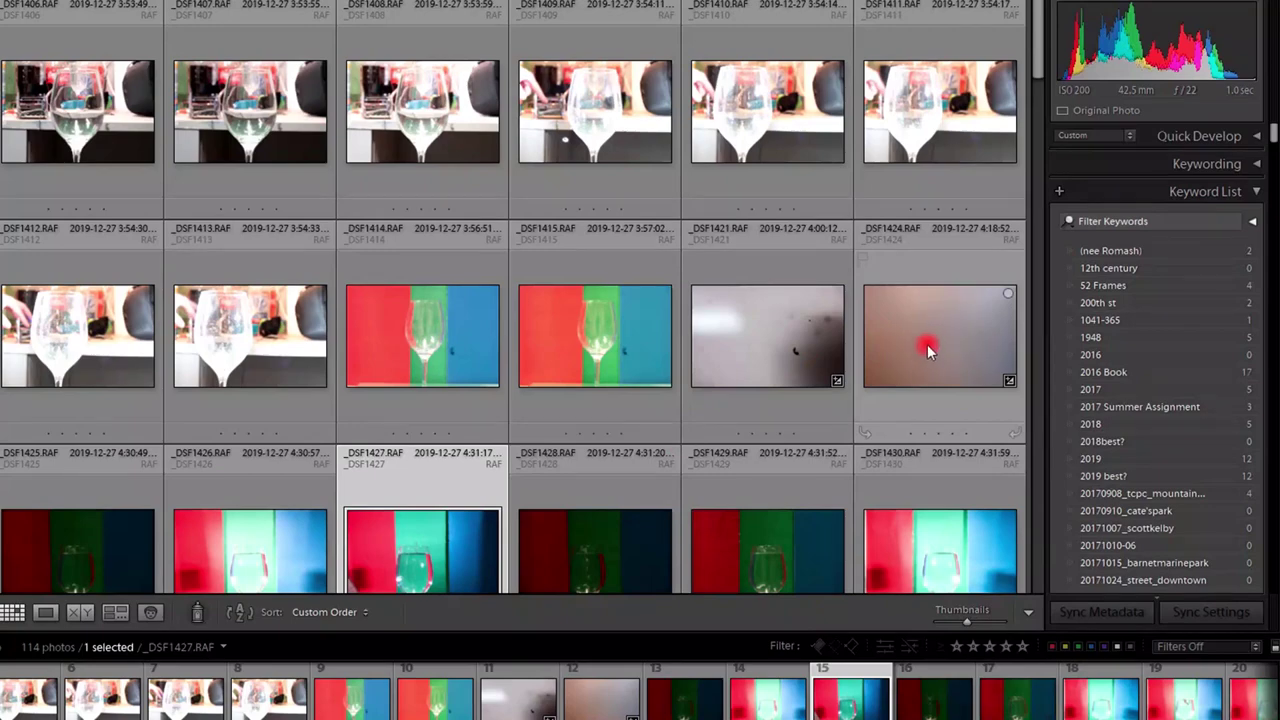
Find the water-drop shots in the thumbnail grid and view them one by one from _DSF1434 to _DSF1441.
{"action": "scroll", "coordinate": [923, 345], "scroll_direction": "down", "scroll_amount": 3}
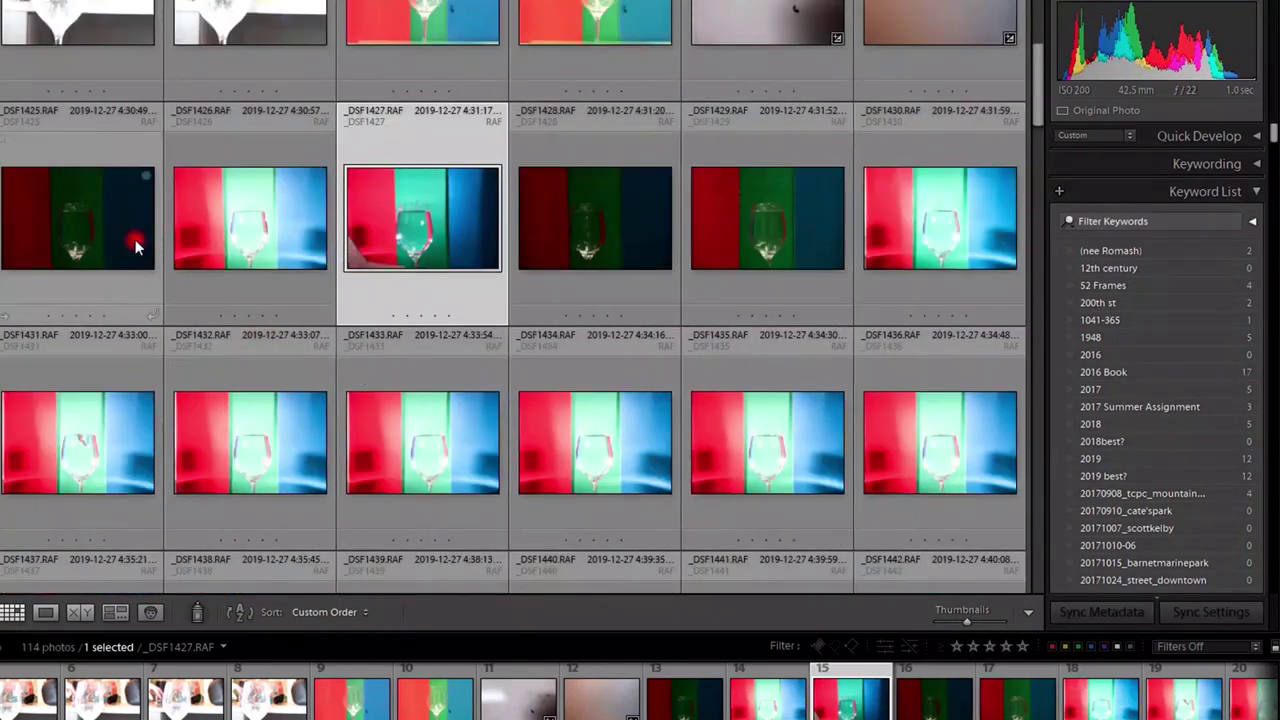
{"action": "scroll", "coordinate": [600, 390], "scroll_direction": "down", "scroll_amount": 2}
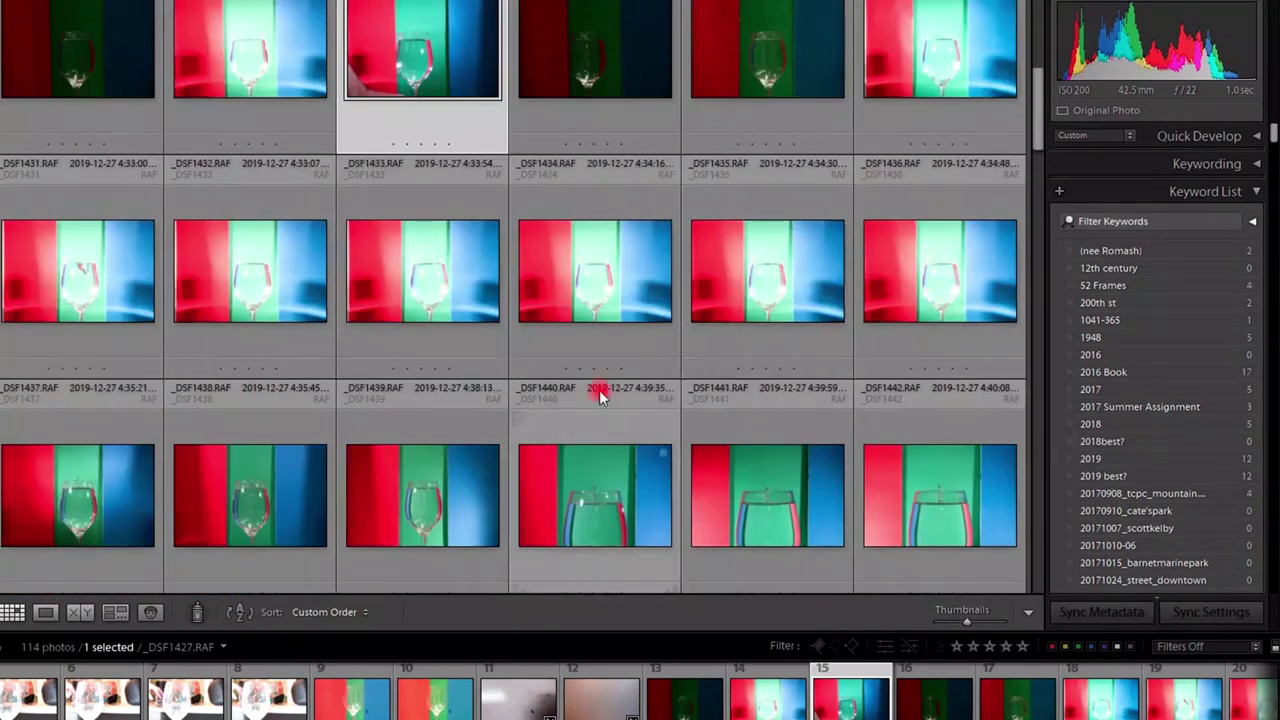
{"action": "double_click", "coordinate": [600, 298]}
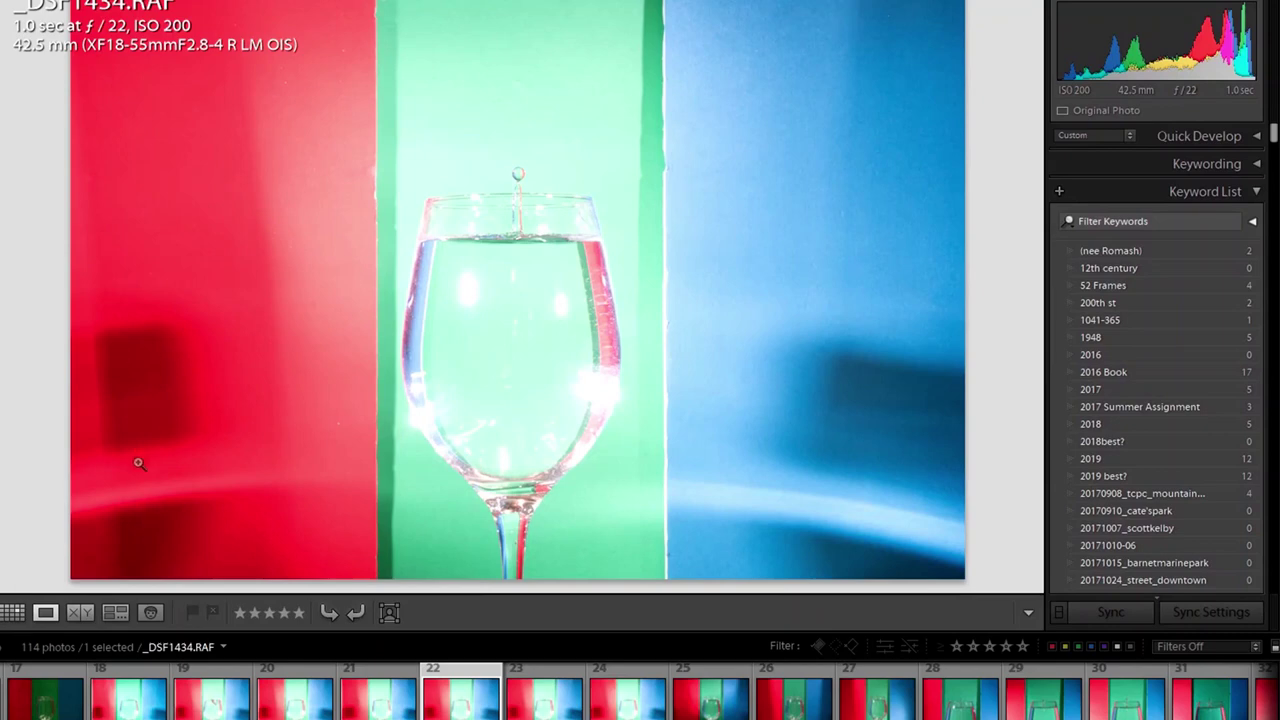
{"action": "left_click", "coordinate": [628, 705]}
{"action": "left_click", "coordinate": [718, 708]}
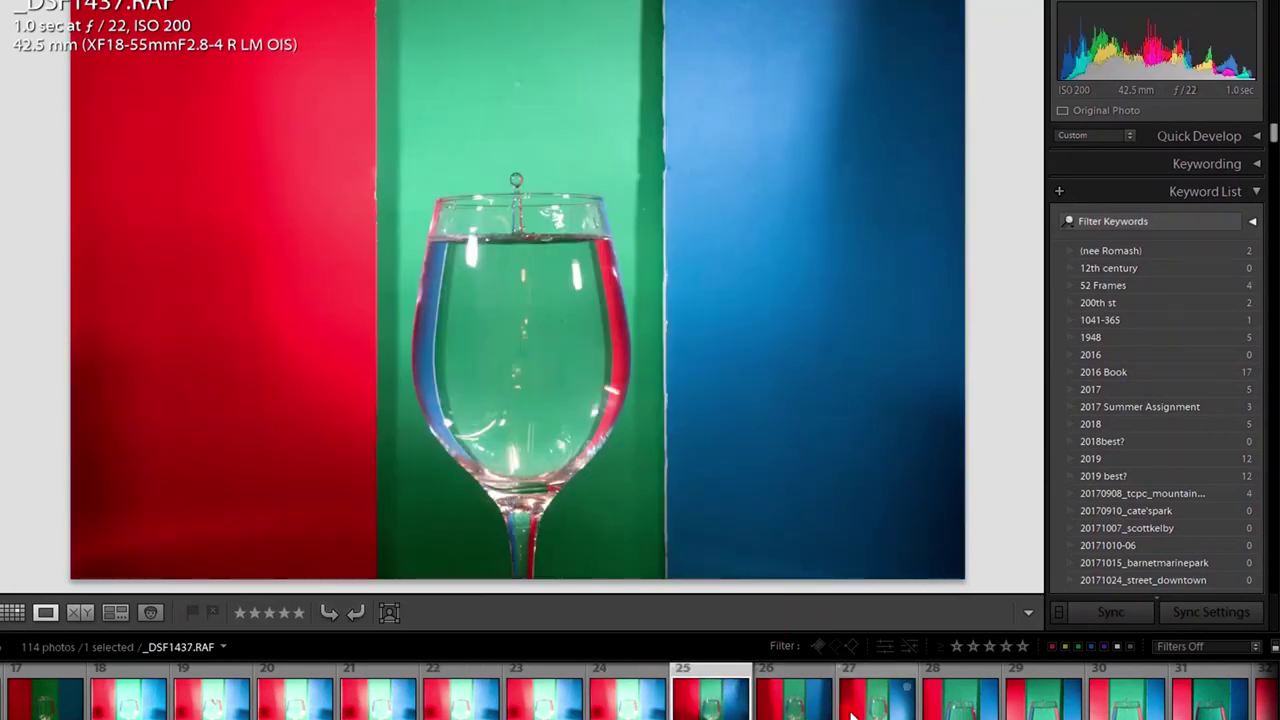
{"action": "left_click", "coordinate": [855, 708]}
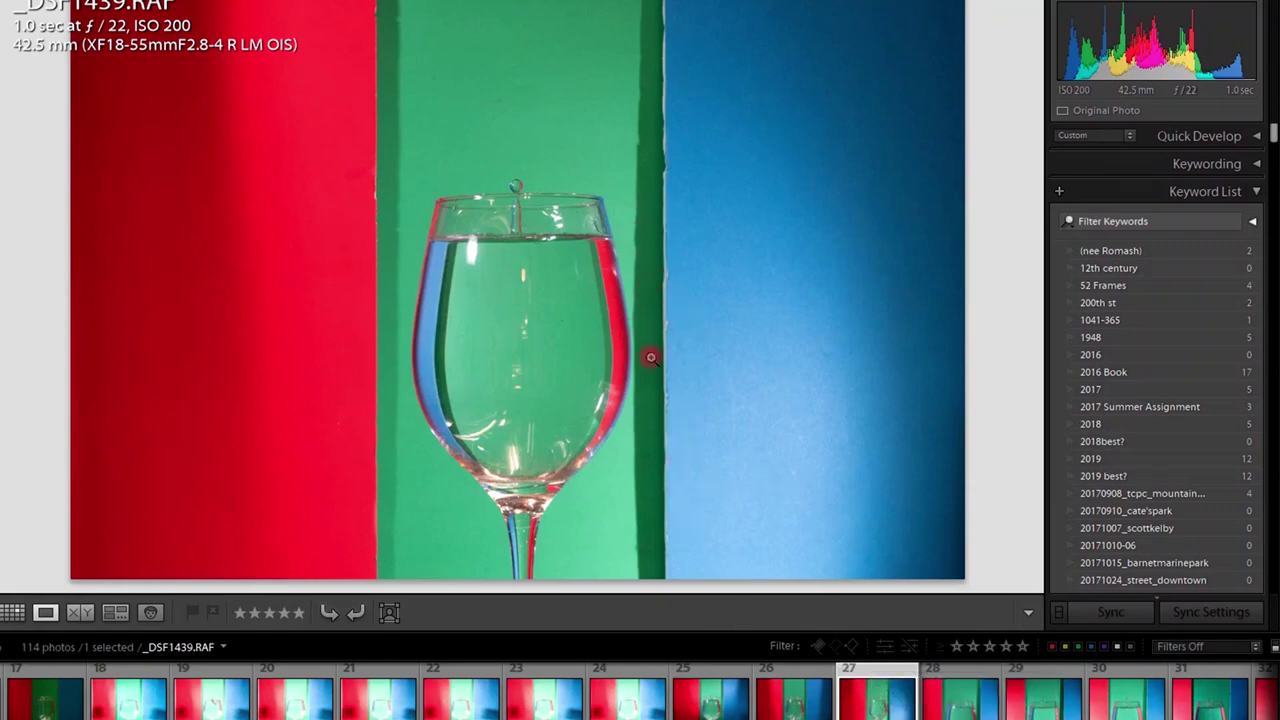
{"action": "left_click", "coordinate": [1075, 700]}
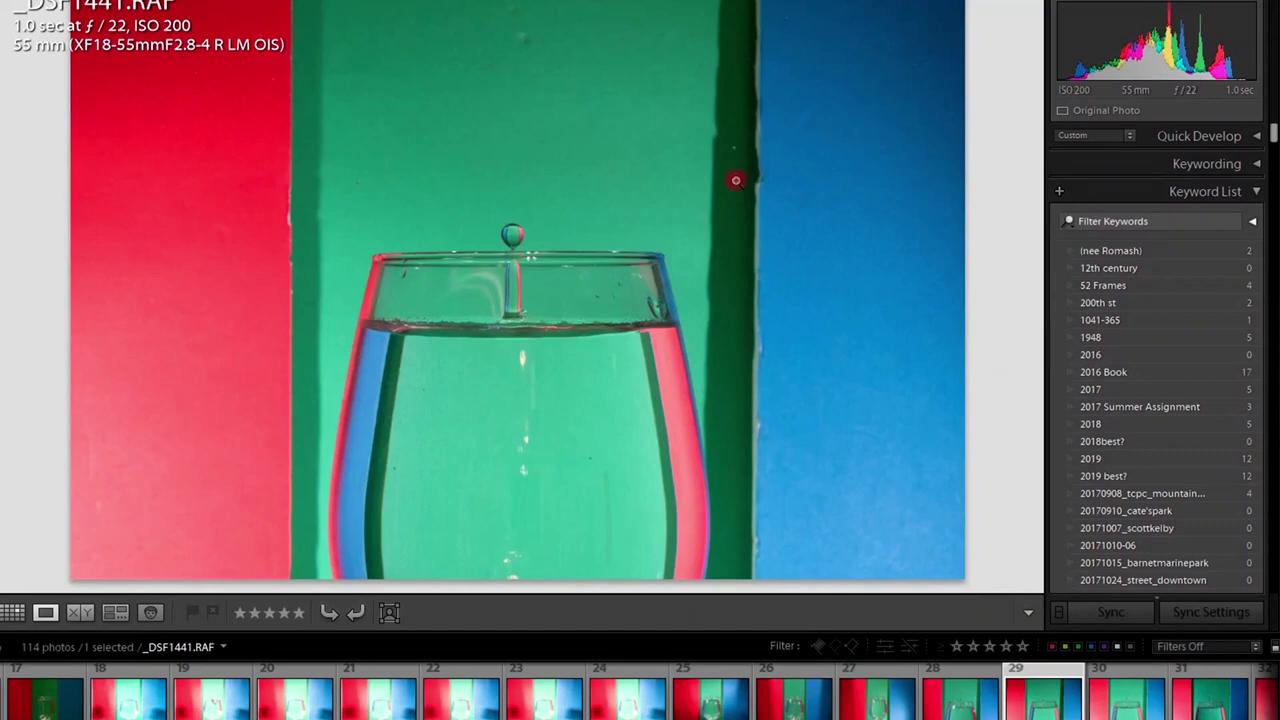
Examine the water column and the drop above the glass rim up close in photo _DSF1441, then return to the full image.
{"action": "left_click", "coordinate": [561, 255]}
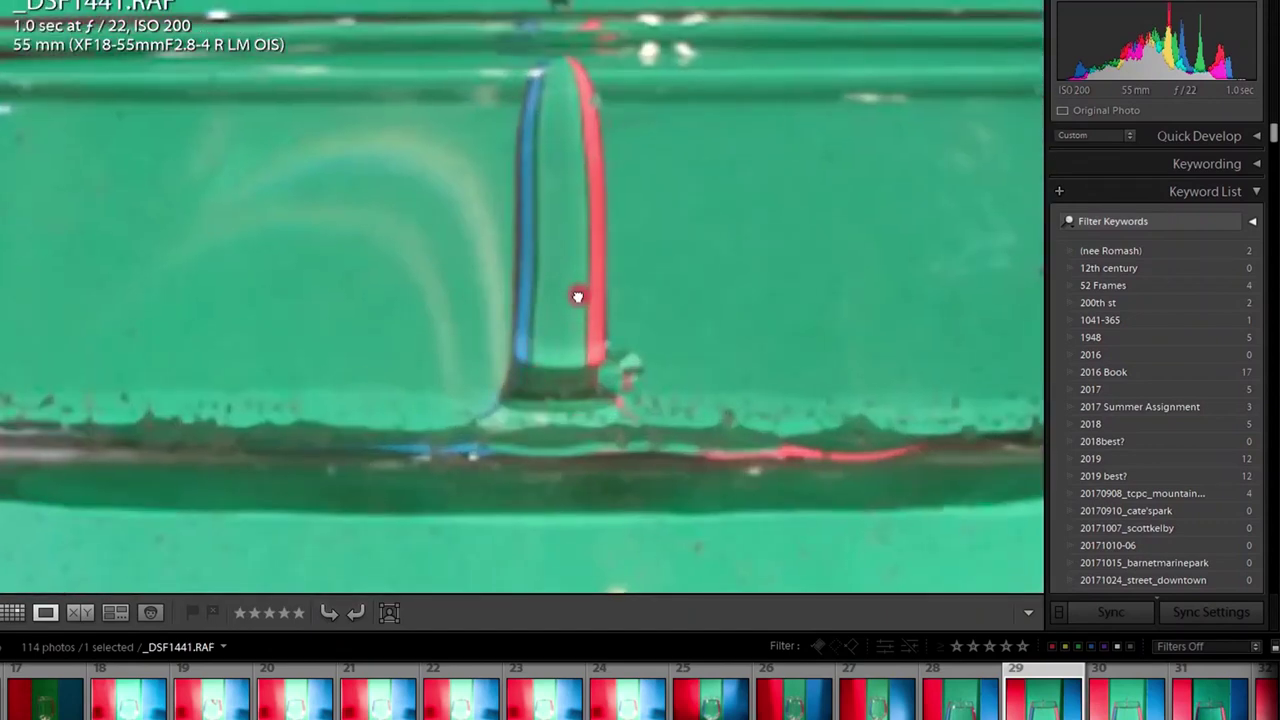
{"action": "left_click_drag", "start_coordinate": [577, 294], "coordinate": [540, 535]}
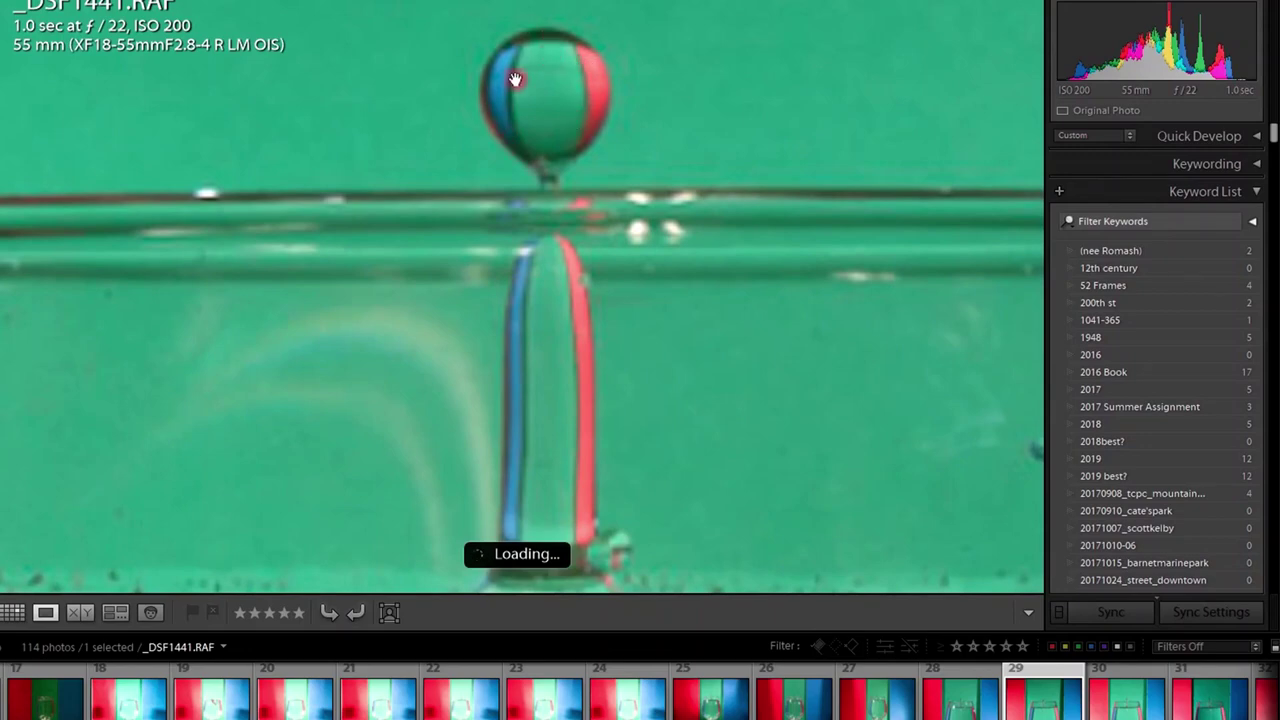
{"action": "left_click", "coordinate": [632, 437]}
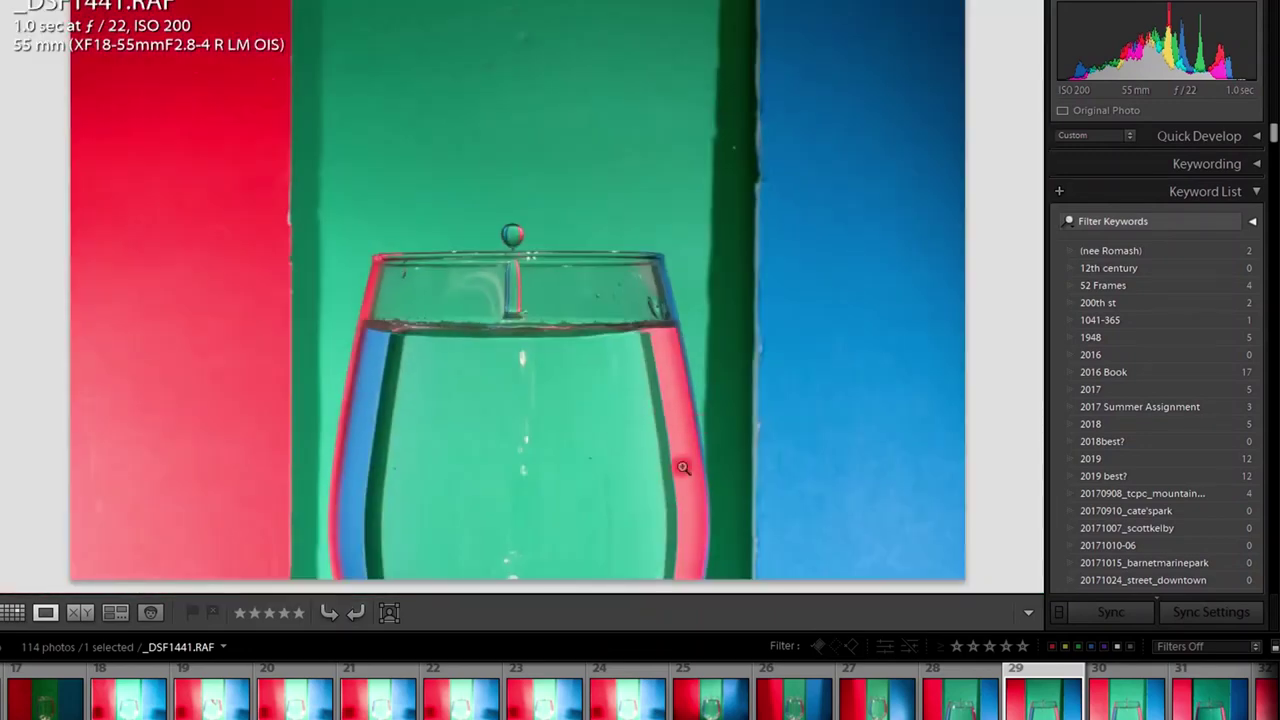
Advance two photos to _DSF1443, then open _DSF1446 at full view from the thumbnail grid.
{"action": "key", "text": "Right"}
{"action": "key", "text": "Right"}
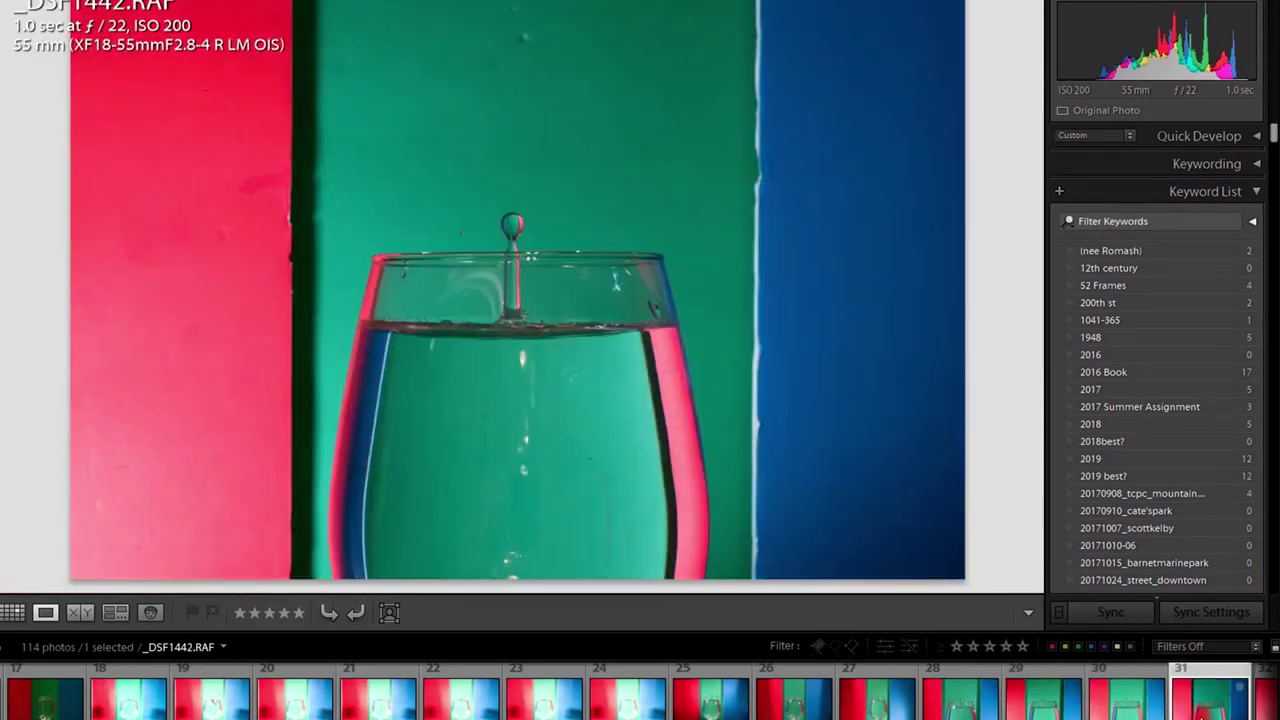
{"action": "left_click", "coordinate": [14, 612]}
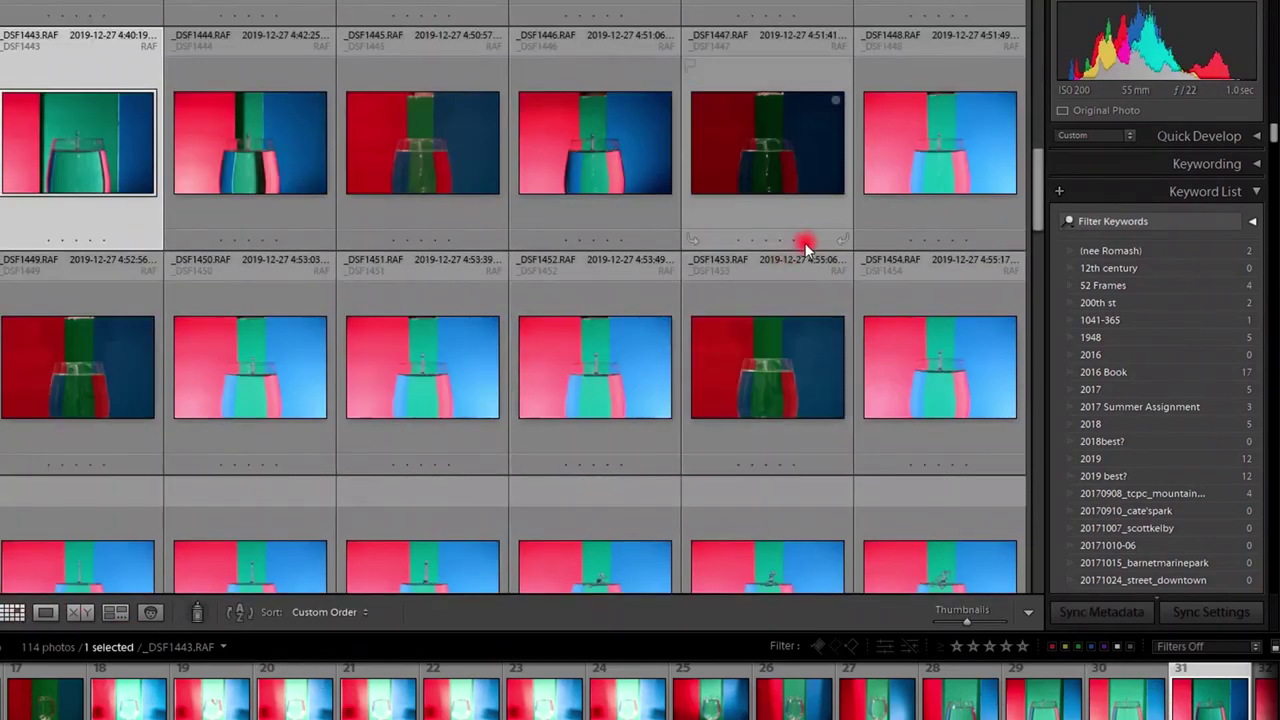
{"action": "scroll", "coordinate": [800, 260], "scroll_direction": "up", "scroll_amount": 2}
{"action": "double_click", "coordinate": [634, 346]}
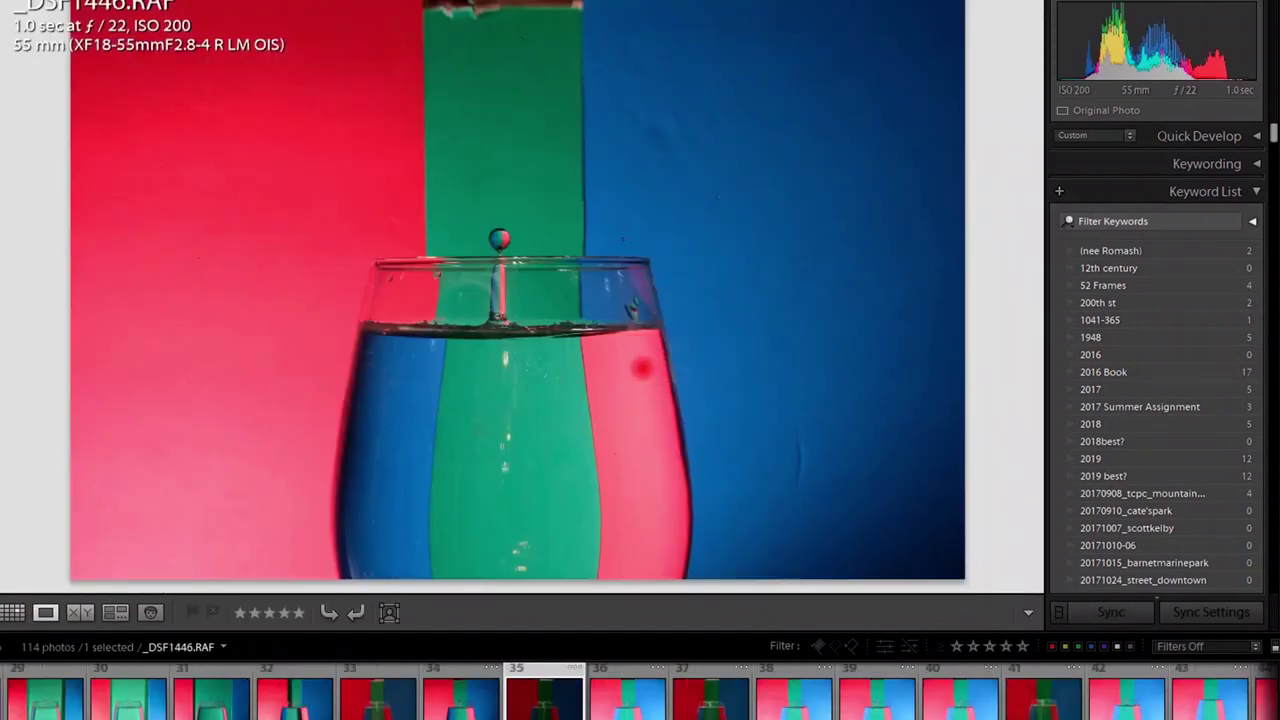
Compare the drop shots between _DSF1446 and _DSF1454 by going forward and back, ending on _DSF1450.
{"action": "key", "text": "Right"}
{"action": "key", "text": "Right"}
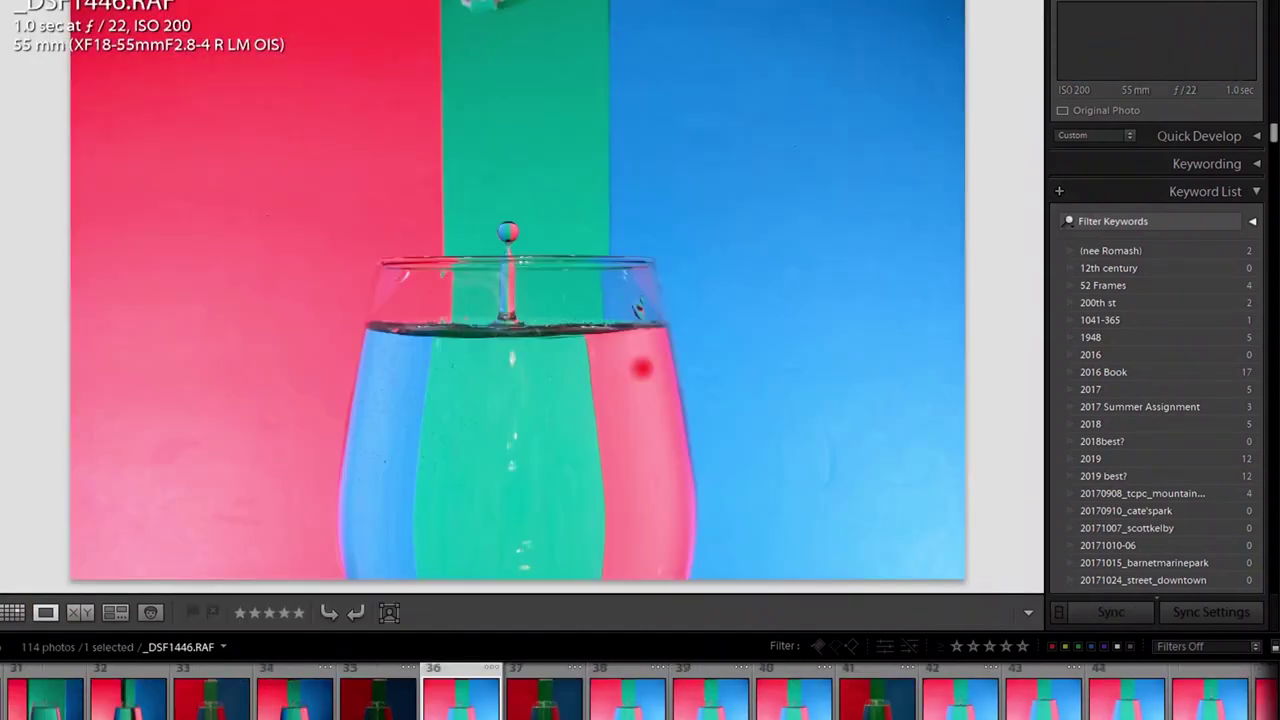
{"action": "key", "text": "Right"}
{"action": "key", "text": "Right"}
{"action": "key", "text": "Right"}
{"action": "key", "text": "Right"}
{"action": "key", "text": "Right"}
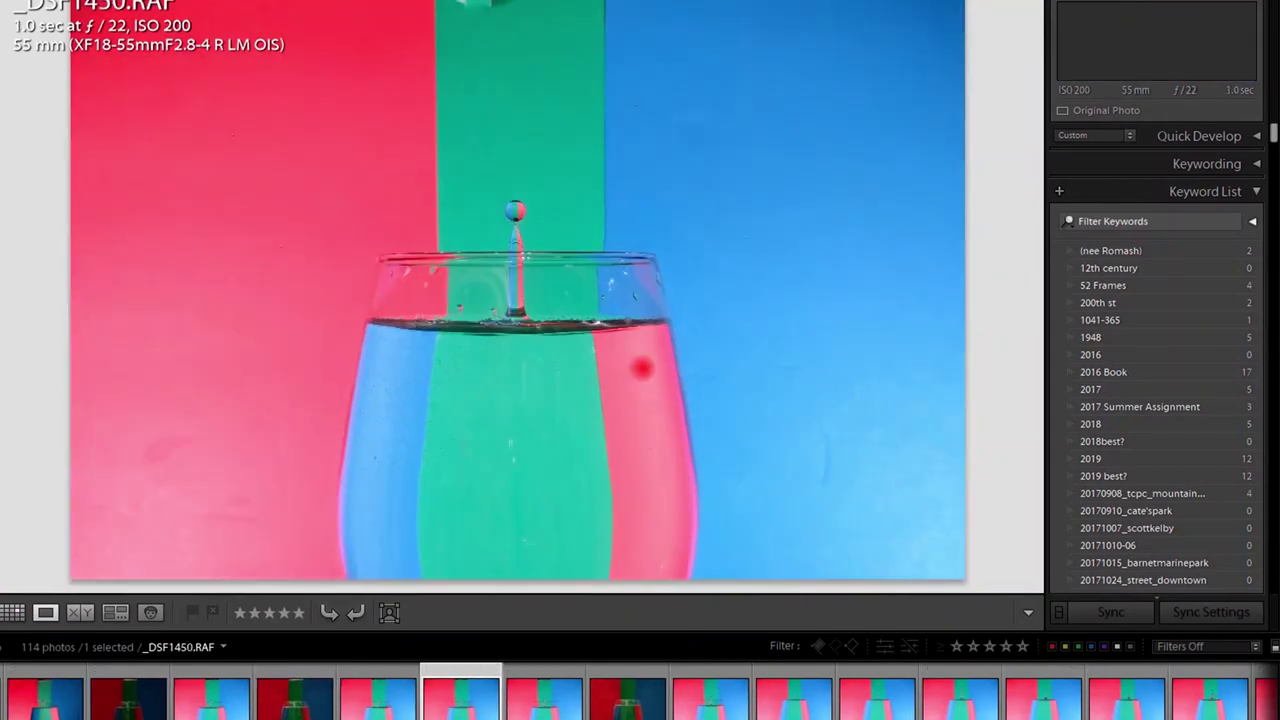
{"action": "key", "text": "Left"}
{"action": "key", "text": "Left"}
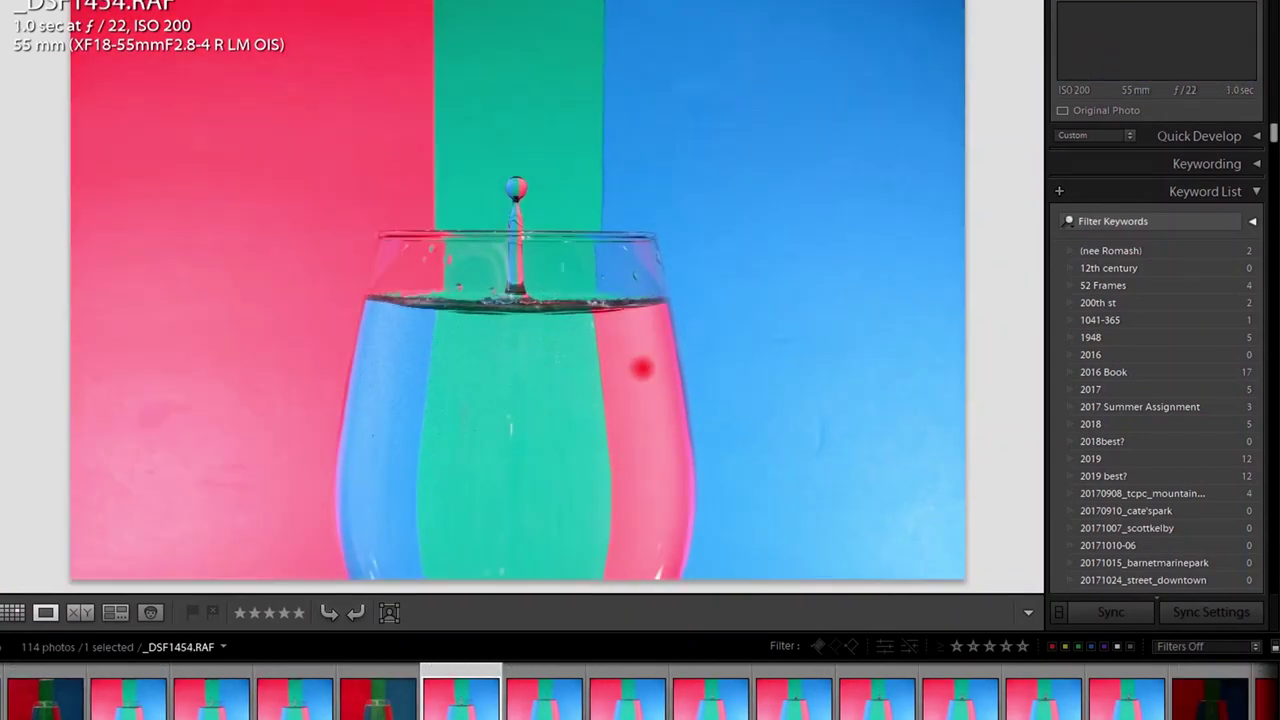
{"action": "key", "text": "Left"}
{"action": "key", "text": "Left"}
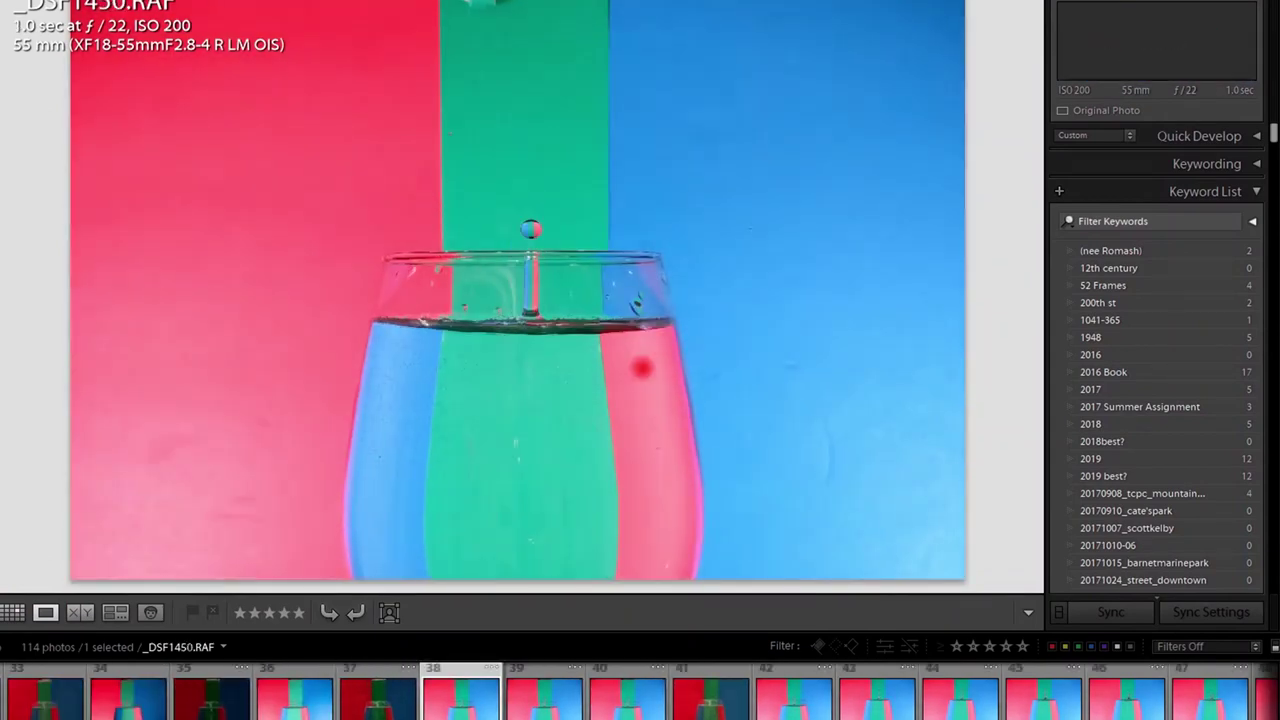
{"action": "key", "text": "Right"}
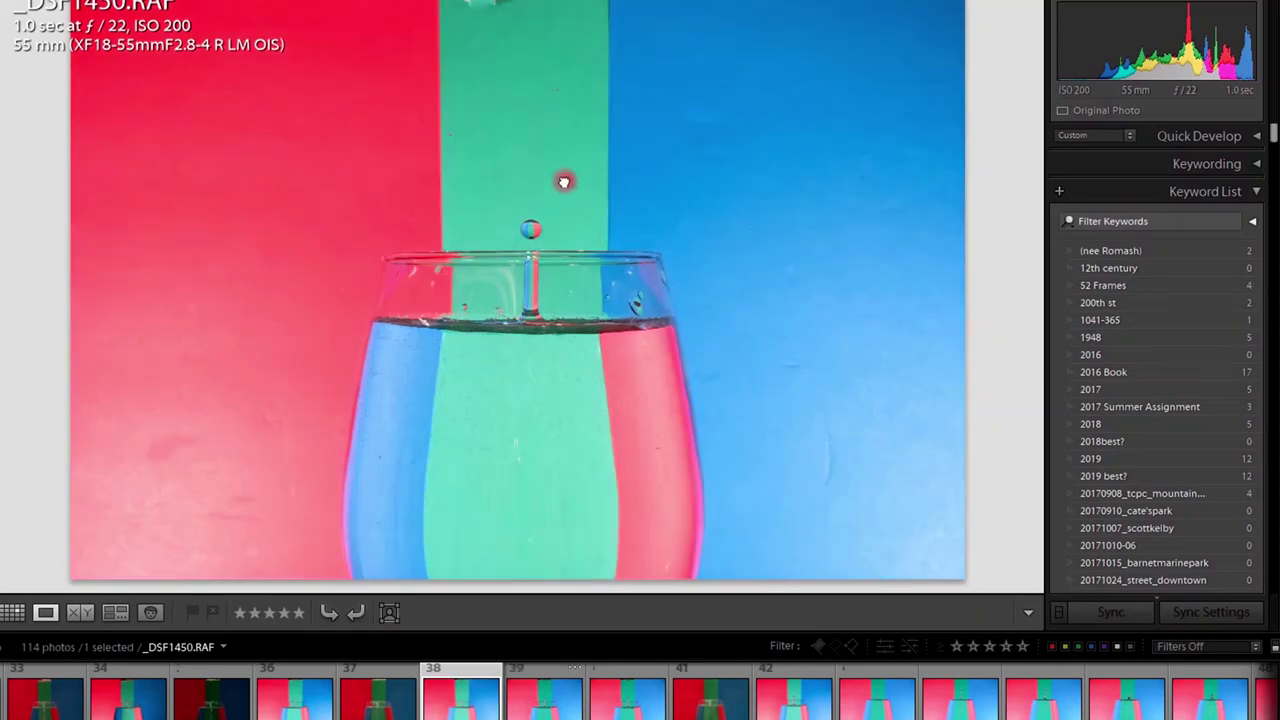
Inspect photo _DSF1450 up close, covering the drop, the coloured background and the specks in the glass, then restore the full image.
{"action": "left_click", "coordinate": [564, 182]}
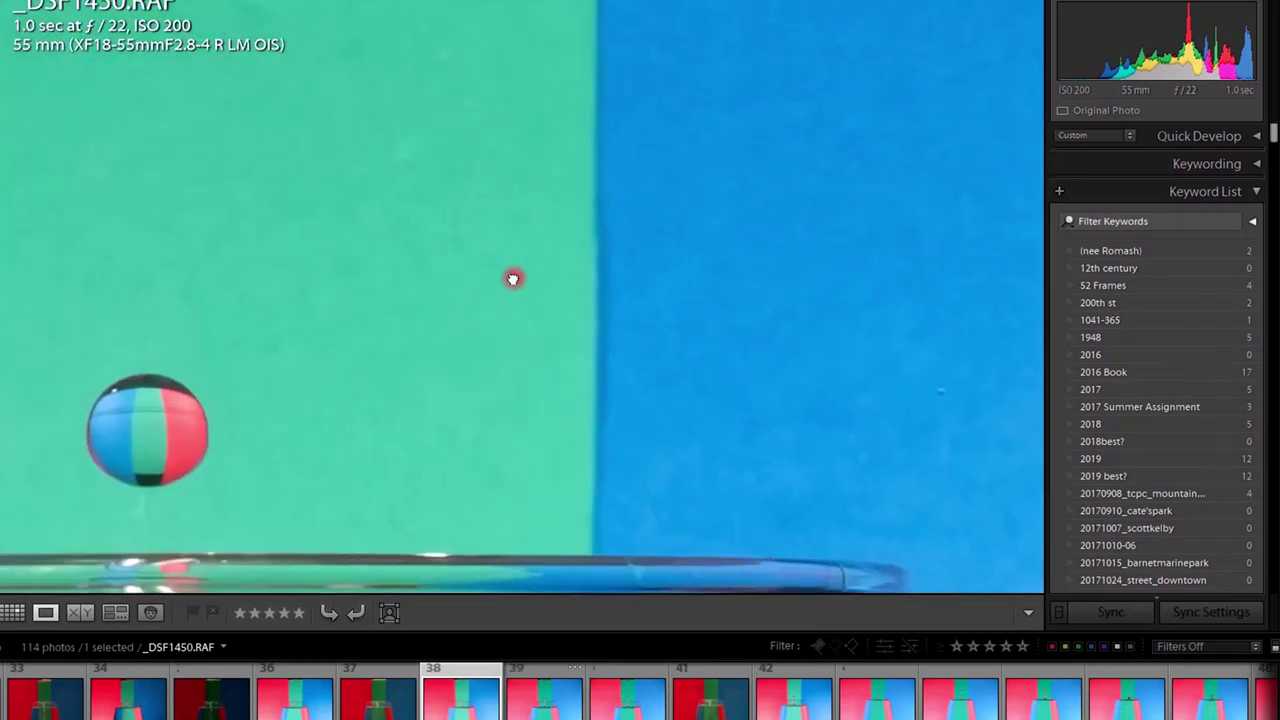
{"action": "left_click_drag", "start_coordinate": [512, 278], "coordinate": [618, 440]}
{"action": "left_click_drag", "start_coordinate": [598, 488], "coordinate": [883, 272]}
{"action": "left_click_drag", "start_coordinate": [84, 366], "coordinate": [389, 427]}
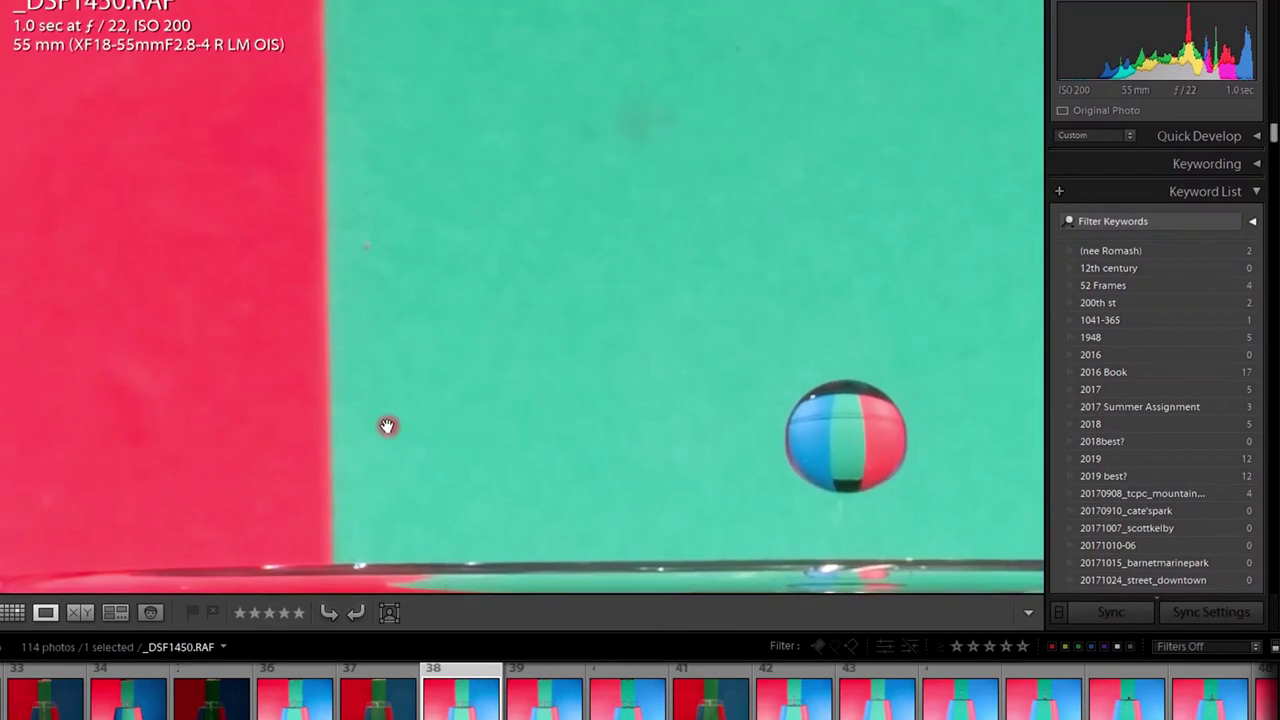
{"action": "left_click", "coordinate": [735, 420]}
{"action": "left_click", "coordinate": [562, 451]}
{"action": "left_click_drag", "start_coordinate": [562, 451], "coordinate": [514, 331]}
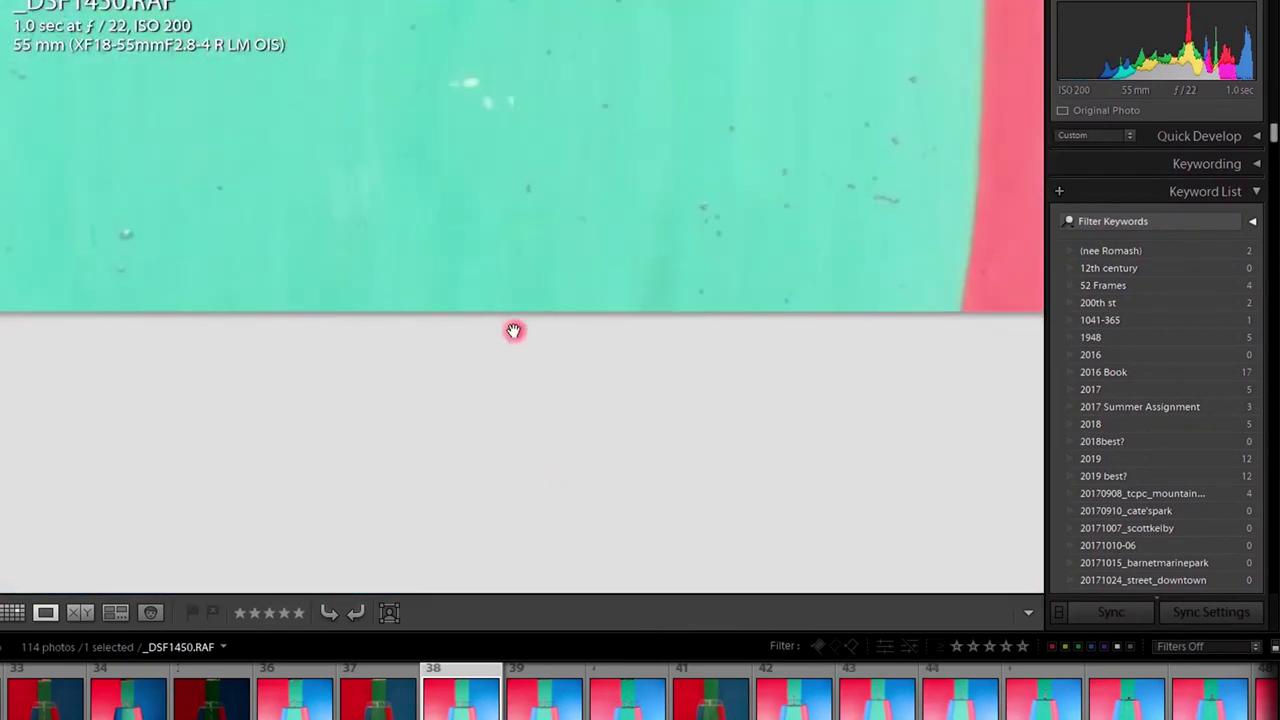
{"action": "left_click", "coordinate": [531, 280]}
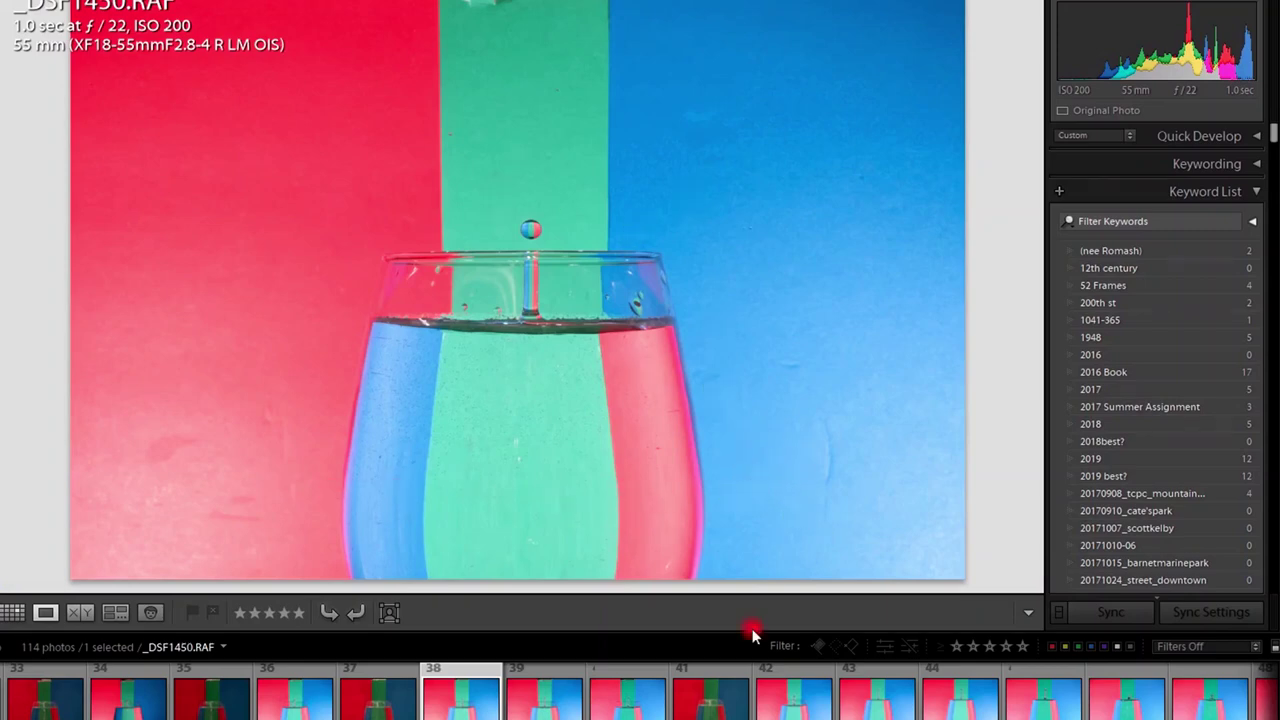
View the next photos in the series, from _DSF1453 on to _DSF1456 with the water column above the rim.
{"action": "left_click", "coordinate": [712, 700]}
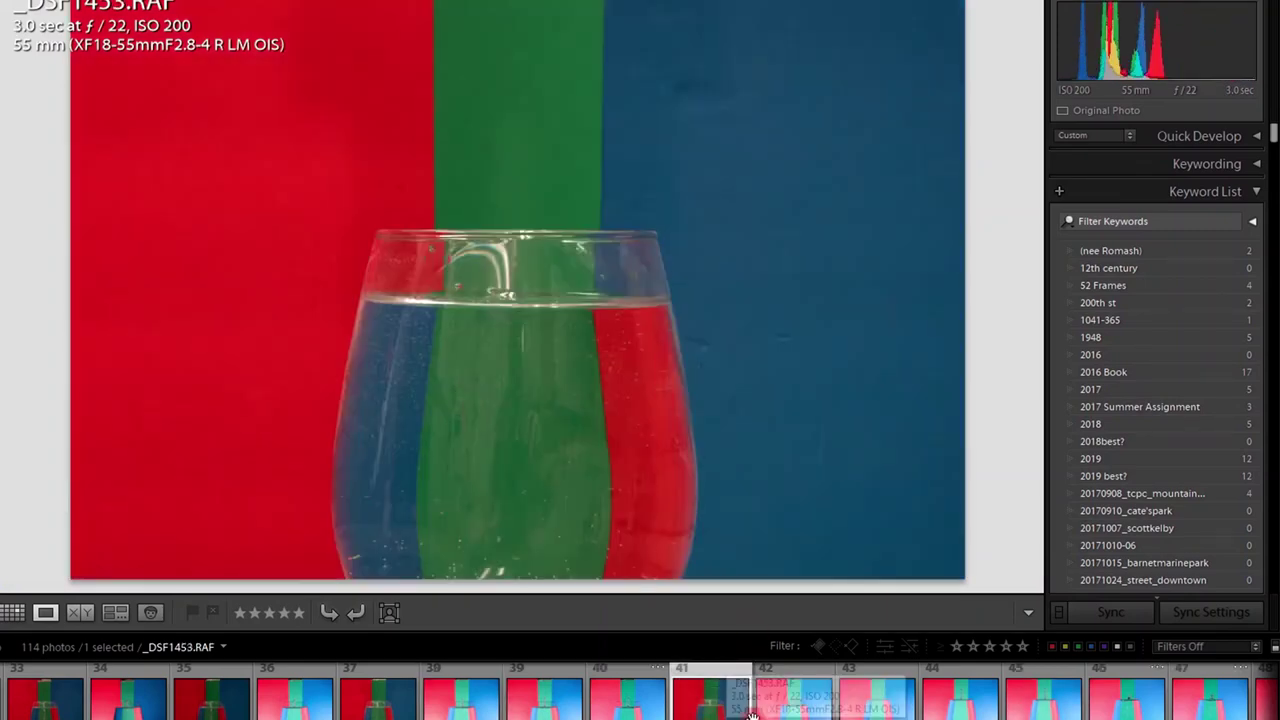
{"action": "left_click", "coordinate": [795, 700]}
{"action": "left_click", "coordinate": [960, 700]}
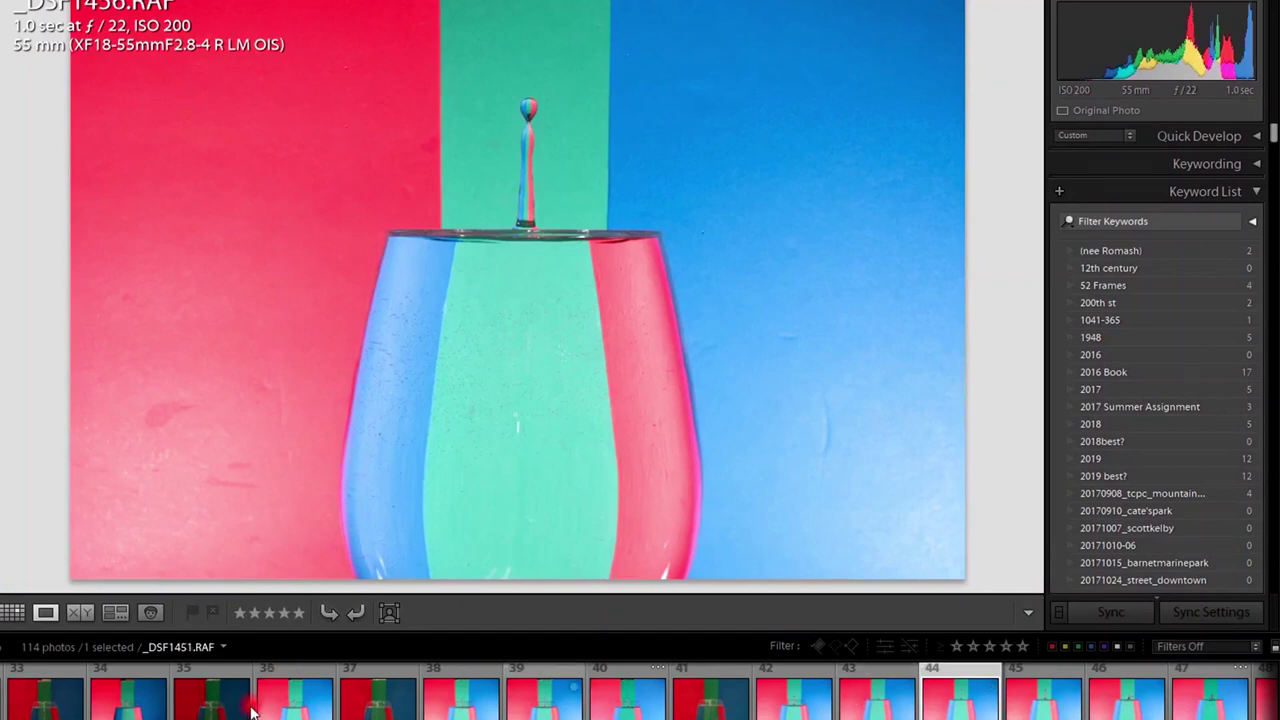
Go through the collision splash shots up to _DSF1462, comparing _DSF1461 with _DSF1462 and ending on _DSF1462.
{"action": "scroll", "coordinate": [960, 700], "scroll_direction": "right", "scroll_amount": 6}
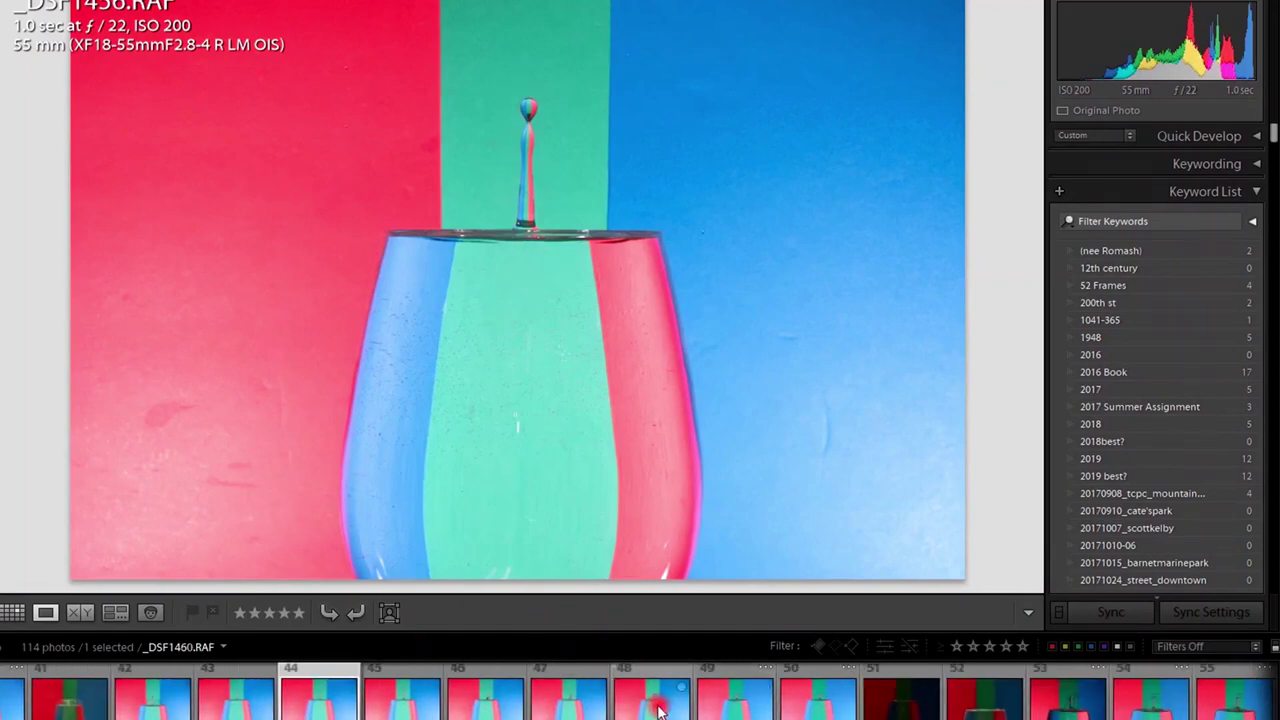
{"action": "left_click", "coordinate": [566, 708]}
{"action": "left_click", "coordinate": [650, 706]}
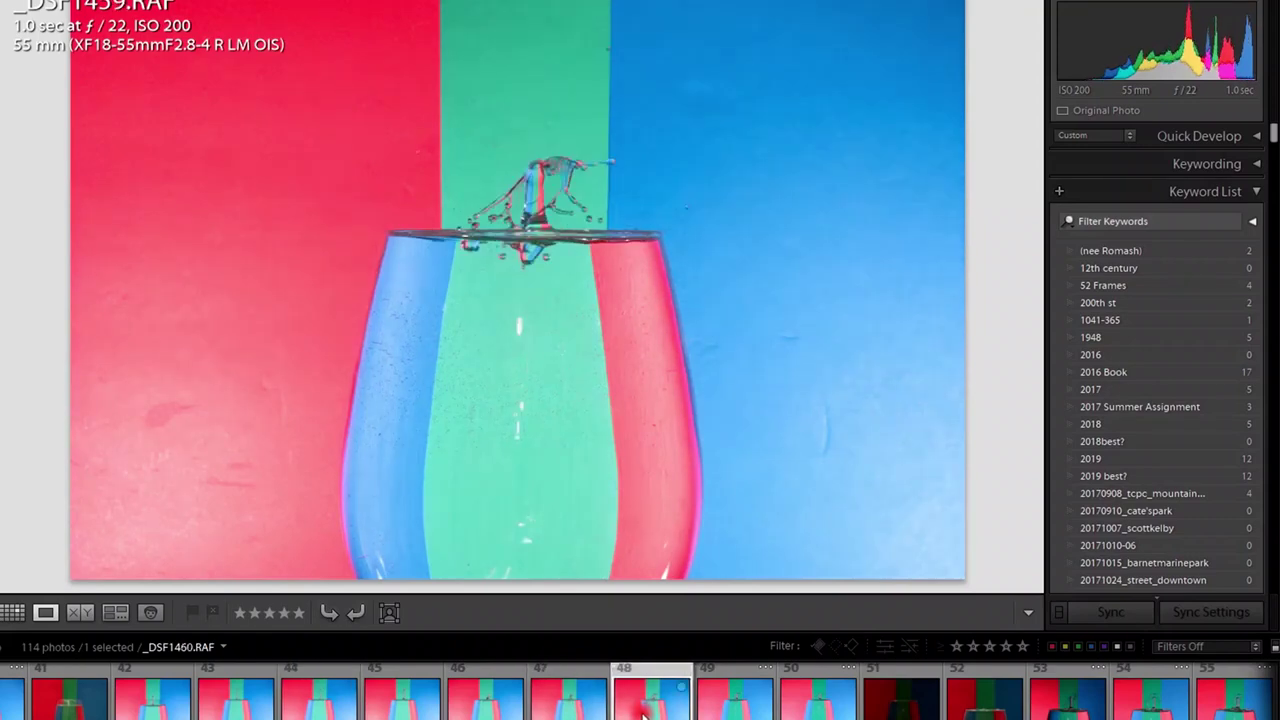
{"action": "left_click", "coordinate": [735, 708]}
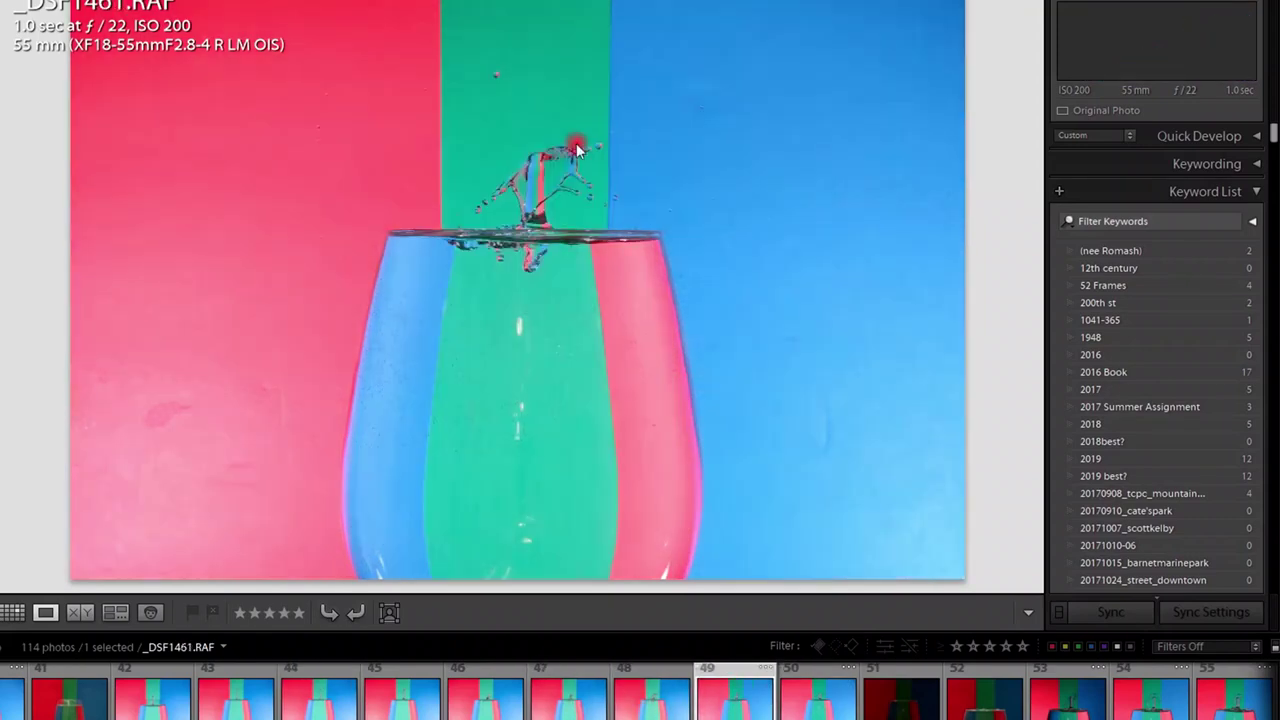
{"action": "left_click", "coordinate": [827, 706]}
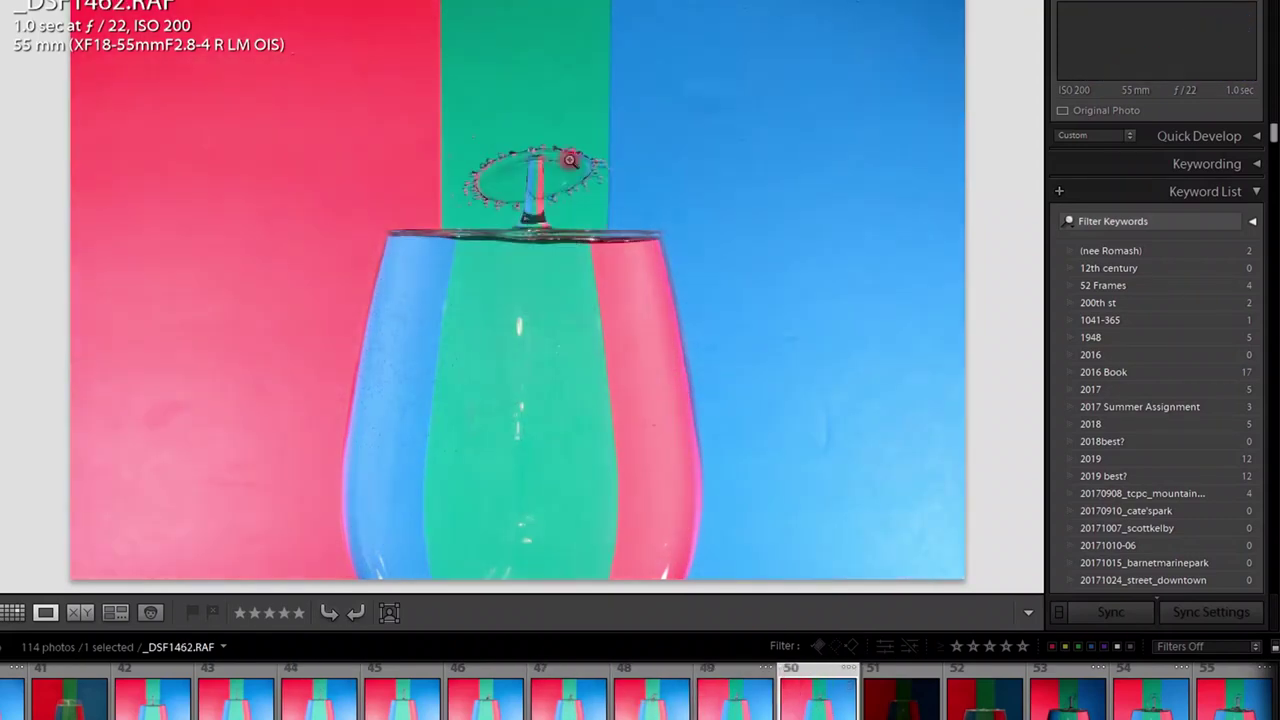
{"action": "left_click", "coordinate": [754, 701]}
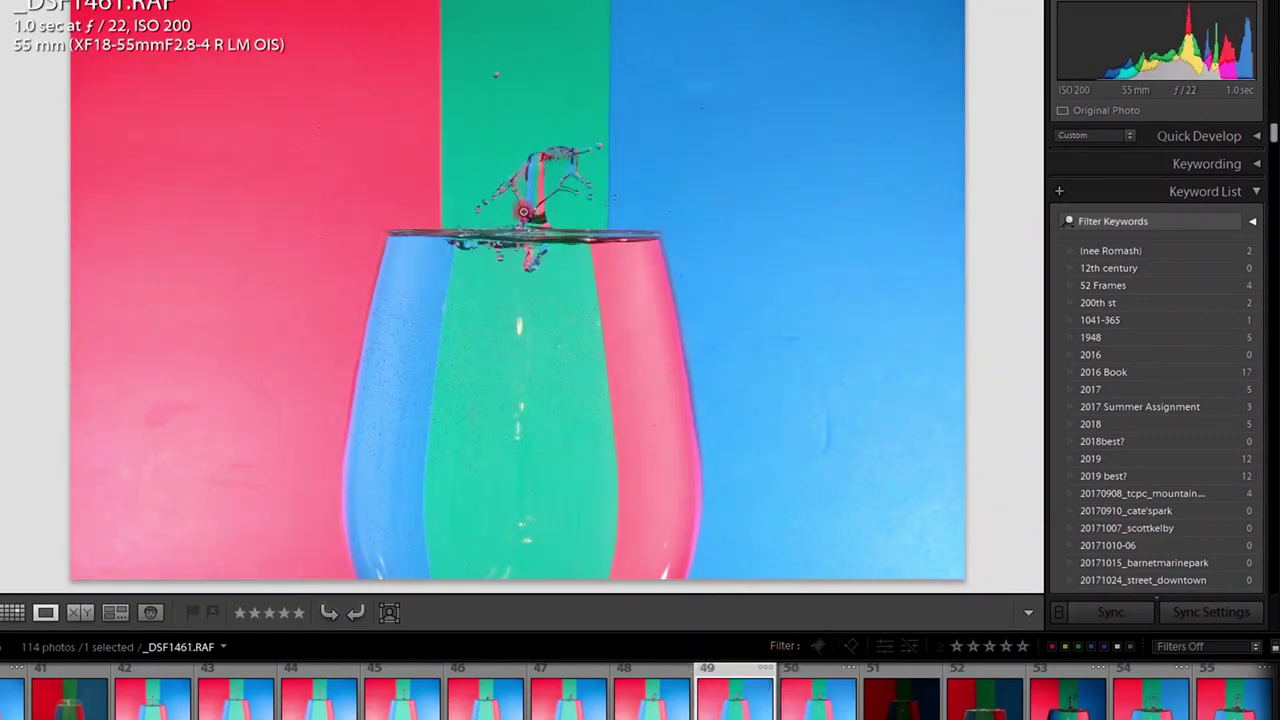
{"action": "key", "text": "Right"}
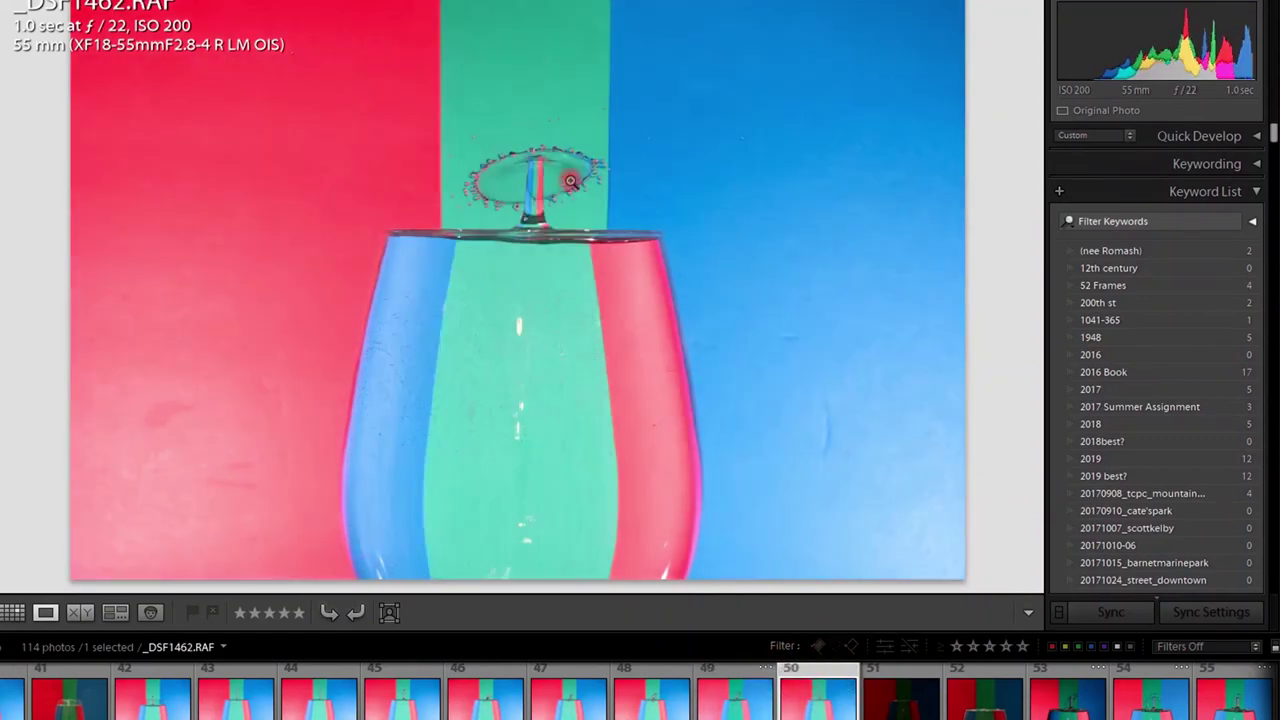
Examine the umbrella-shaped splash and its column up close in photo _DSF1462, then return to the full image.
{"action": "left_click", "coordinate": [552, 172]}
{"action": "left_click_drag", "start_coordinate": [544, 214], "coordinate": [606, 286]}
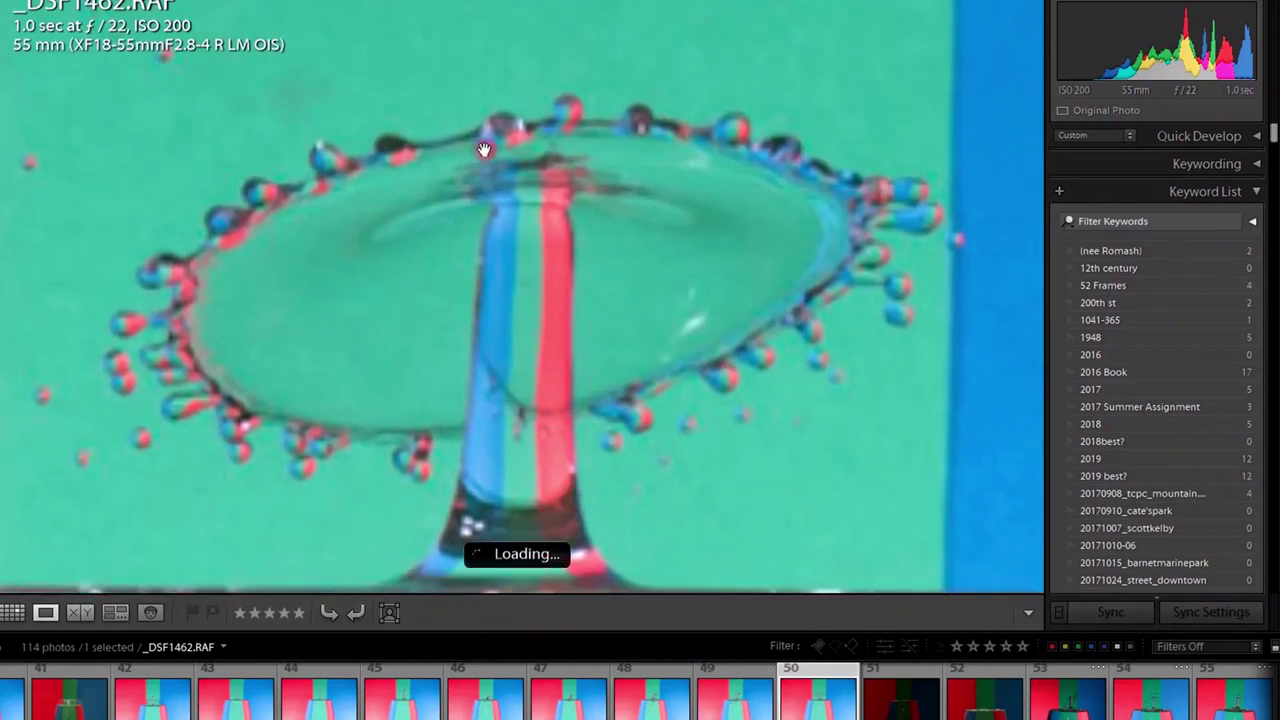
{"action": "left_click_drag", "start_coordinate": [504, 485], "coordinate": [507, 406]}
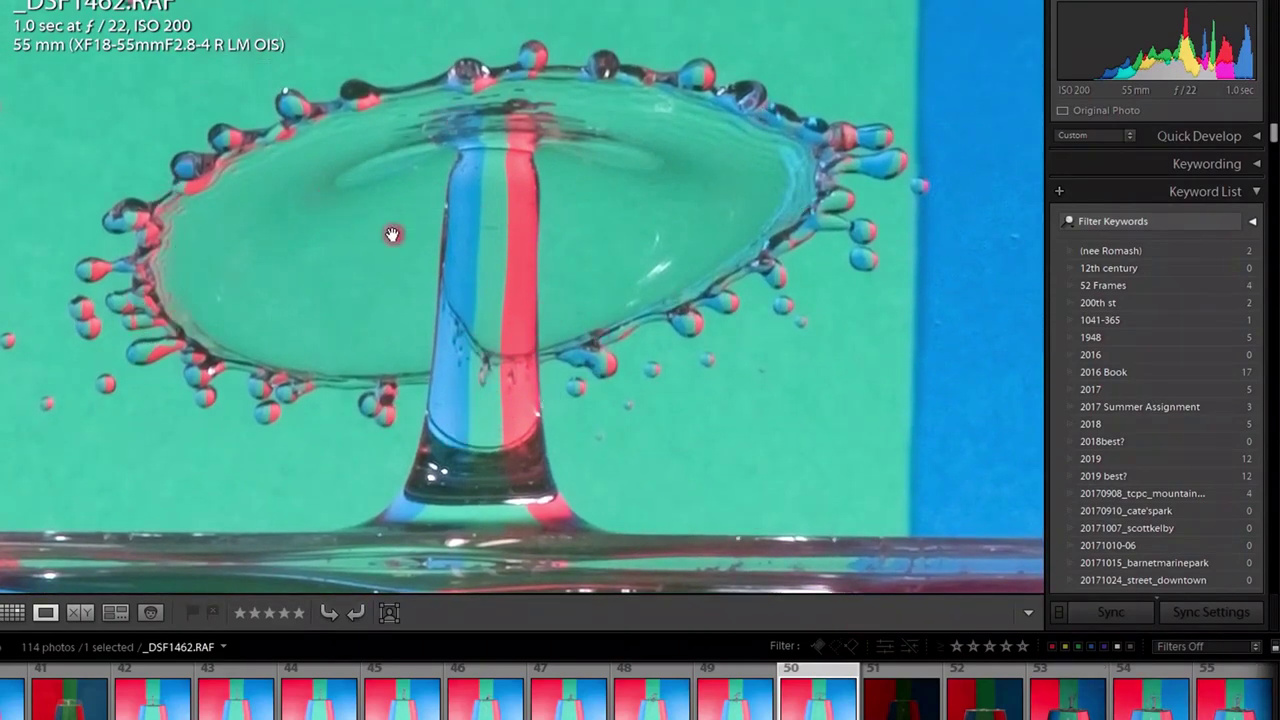
{"action": "left_click", "coordinate": [509, 397]}
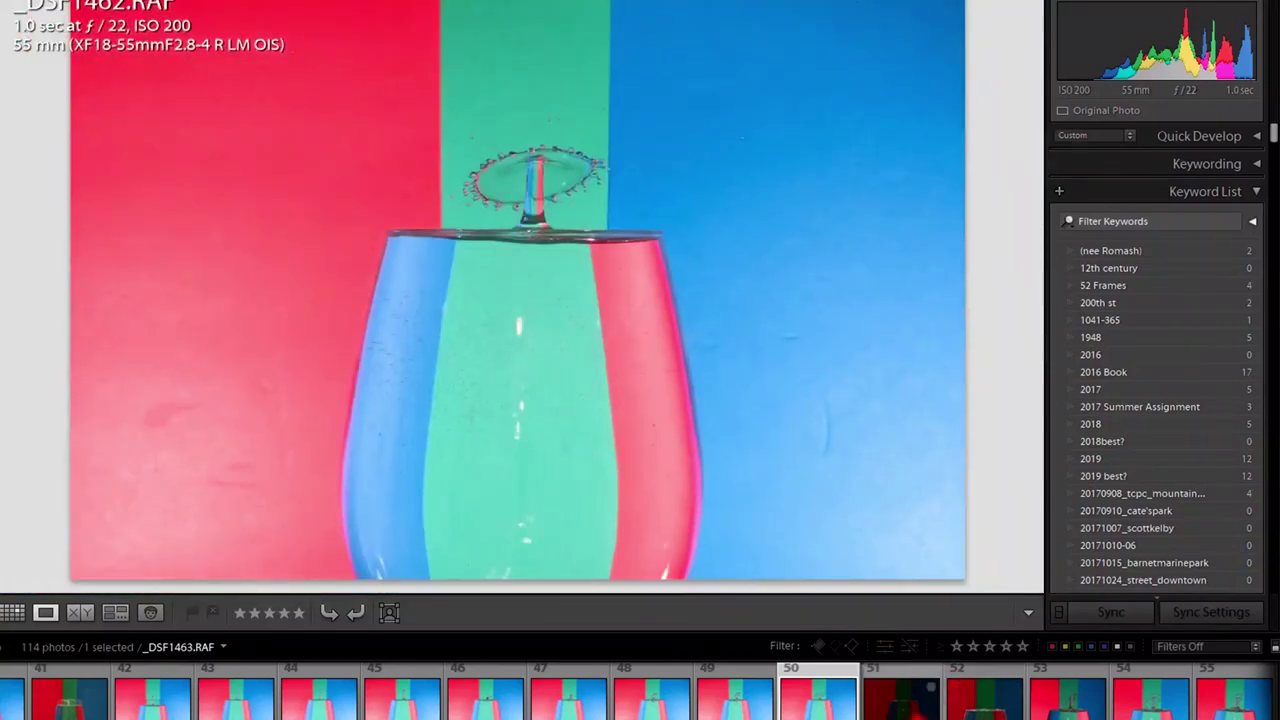
View the photos from _DSF1463 to _DSF1466 in order, ending with _DSF1466 shown as a full image.
{"action": "left_click", "coordinate": [908, 711]}
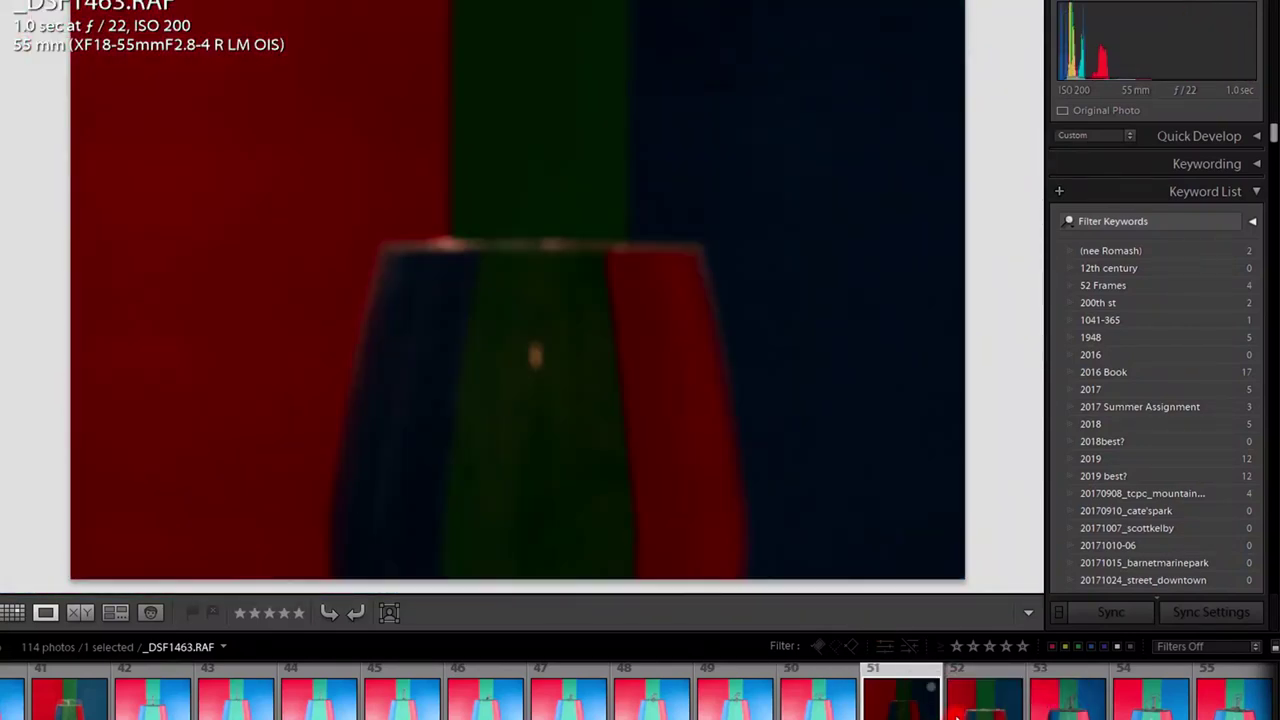
{"action": "left_click", "coordinate": [977, 712]}
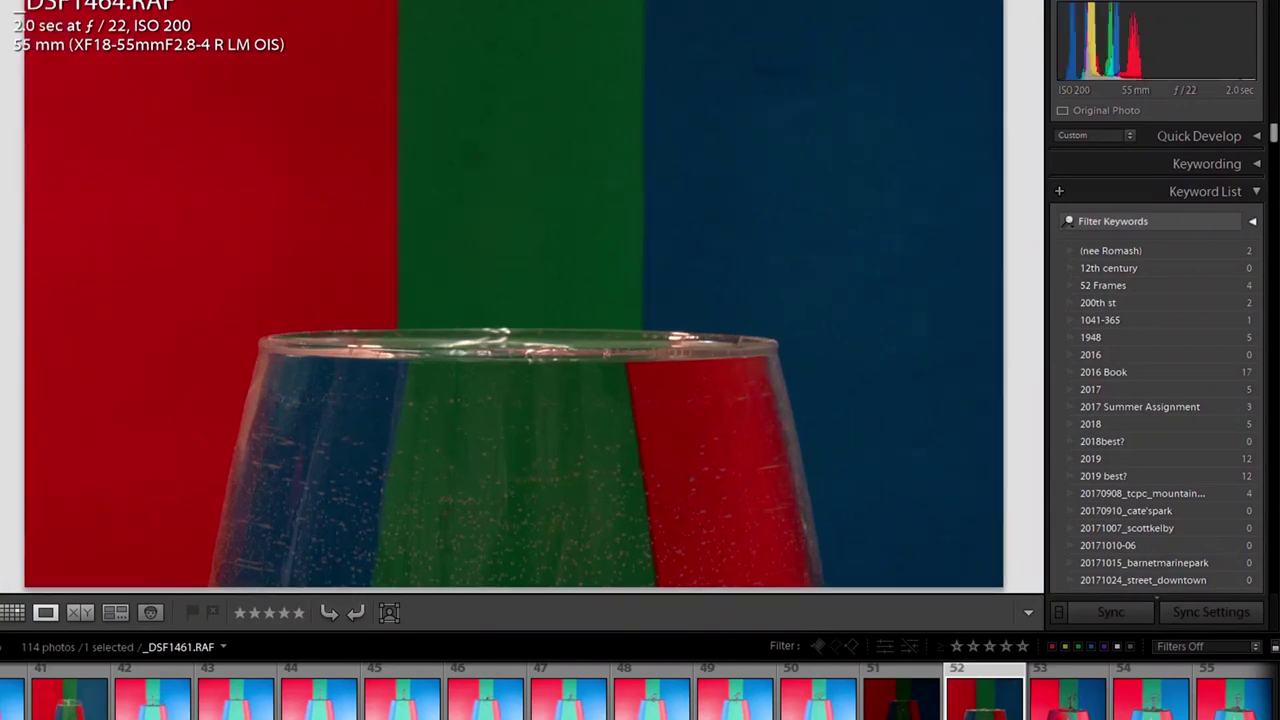
{"action": "left_click", "coordinate": [1066, 694]}
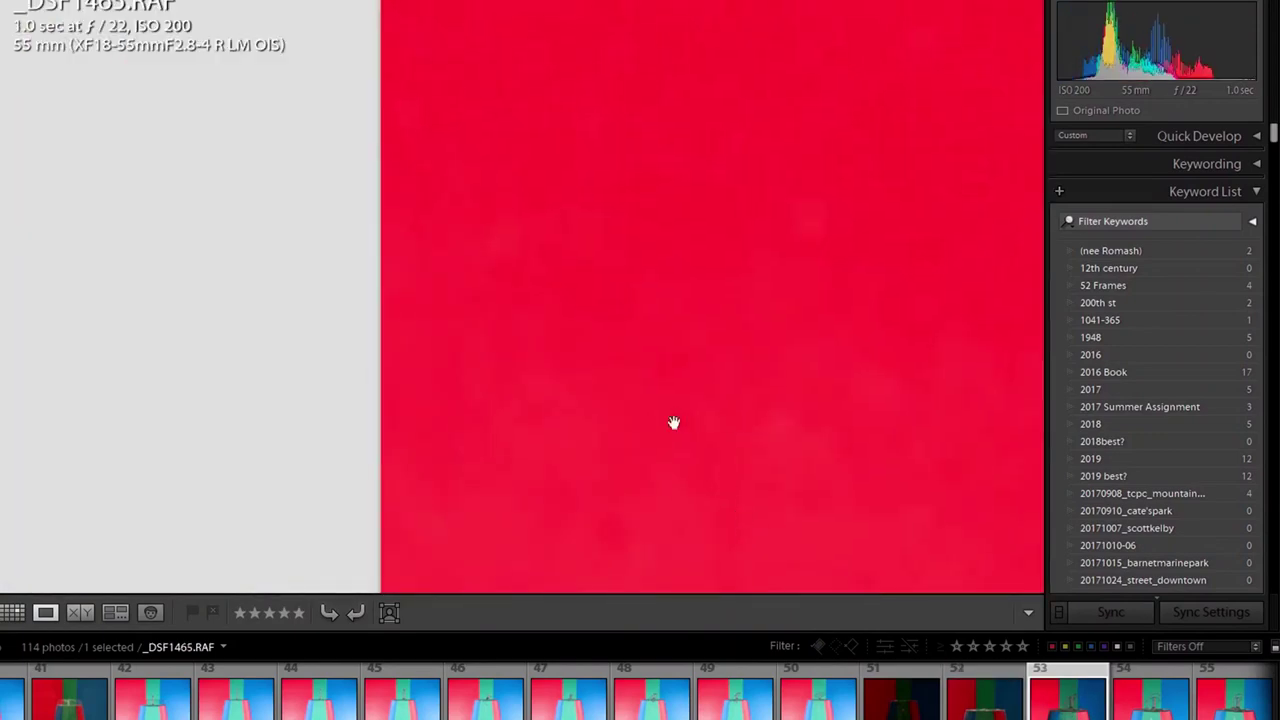
{"action": "left_click", "coordinate": [673, 422]}
{"action": "key", "text": "Right"}
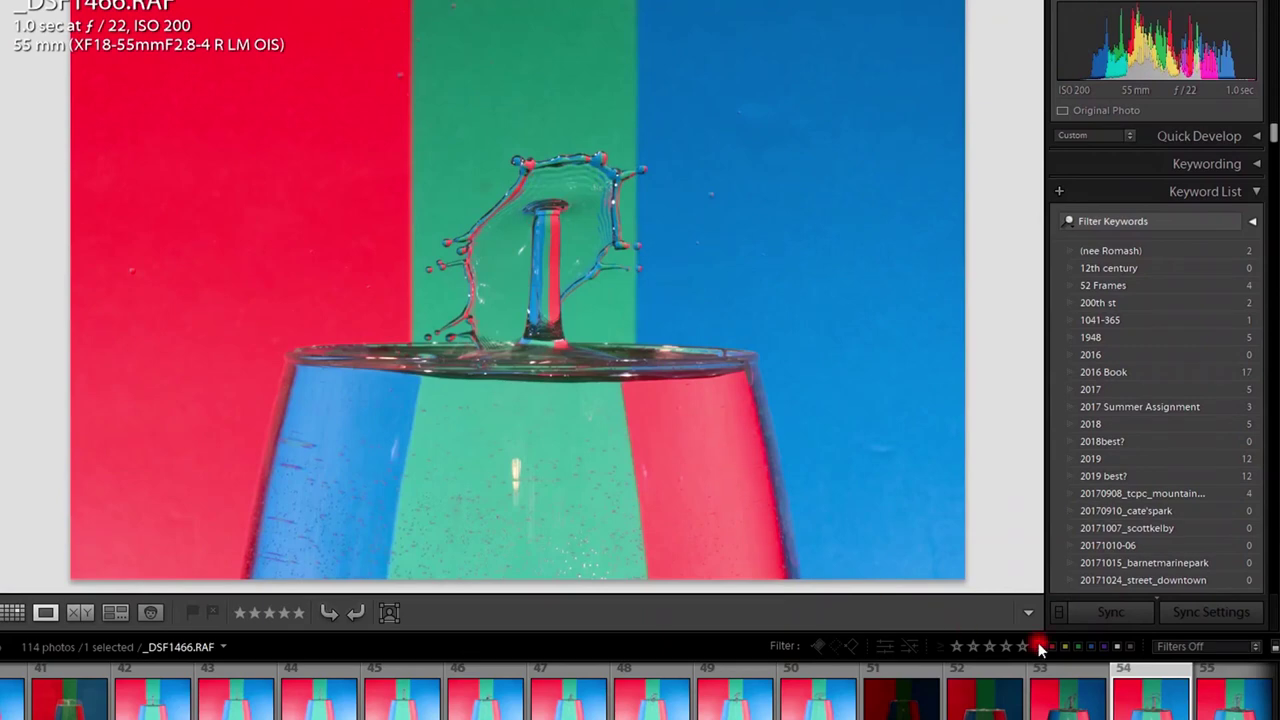
Skip ahead through the splash series, viewing photos _DSF1469, _DSF1480, _DSF1486 and _DSF1491.
{"action": "scroll", "coordinate": [440, 700], "scroll_direction": "down", "scroll_amount": 5}
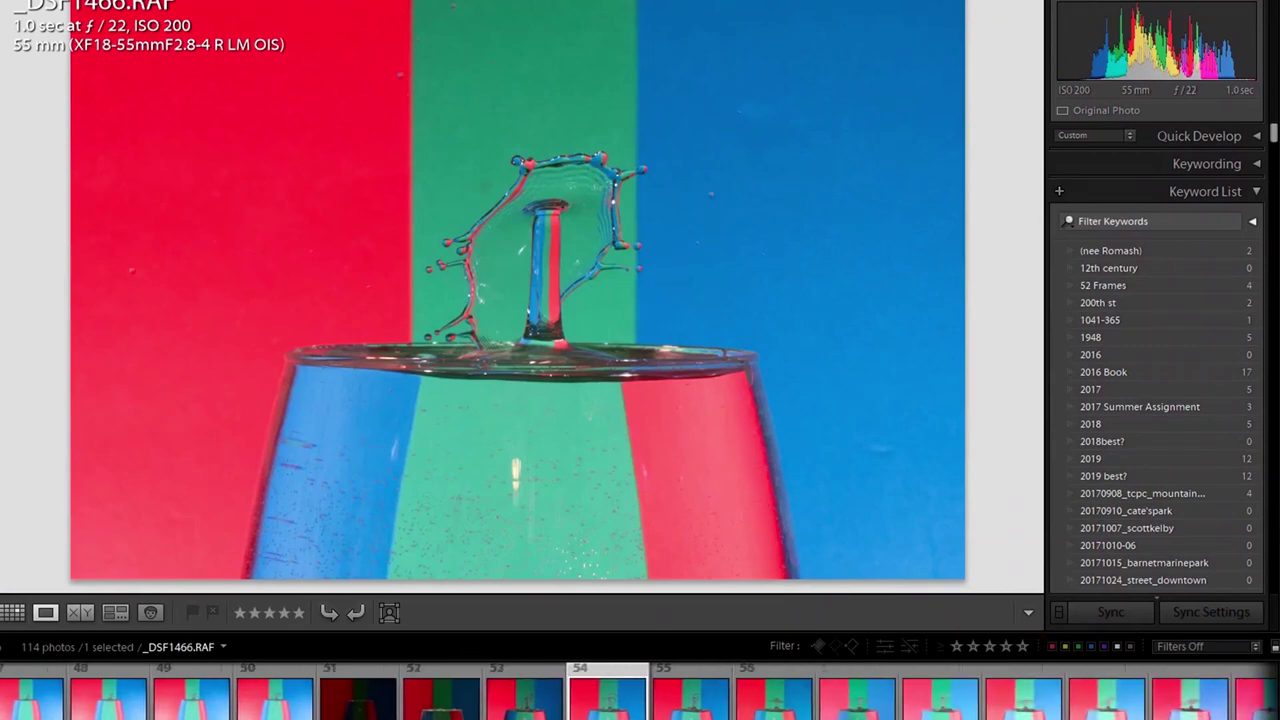
{"action": "left_click", "coordinate": [440, 710]}
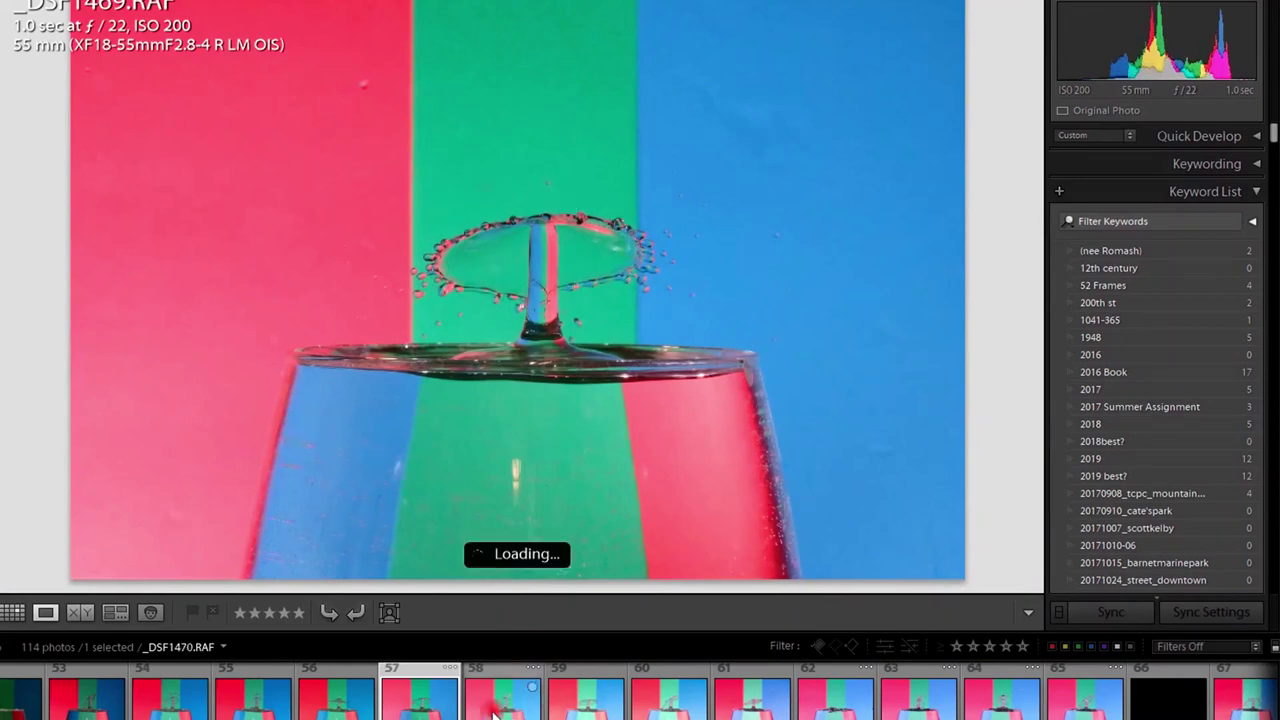
{"action": "scroll", "coordinate": [492, 710], "scroll_direction": "down", "scroll_amount": 5}
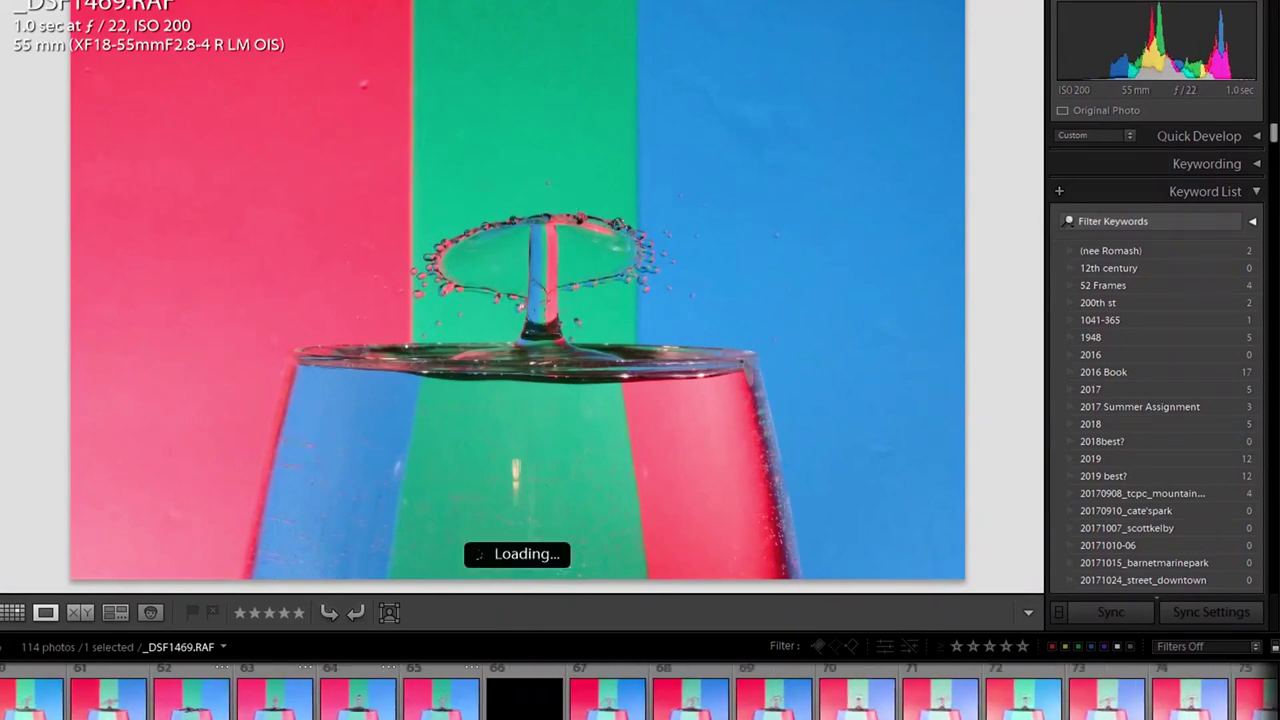
{"action": "left_click", "coordinate": [686, 708]}
{"action": "scroll", "coordinate": [590, 700], "scroll_direction": "down", "scroll_amount": 3}
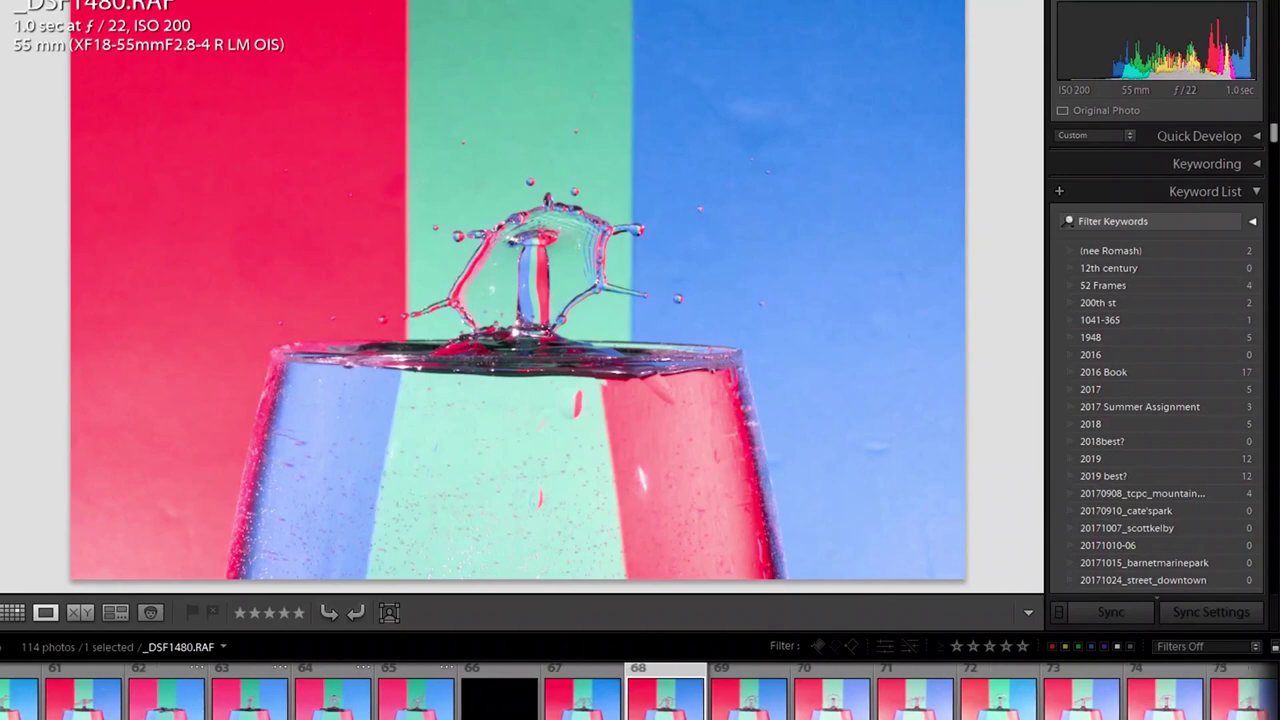
{"action": "left_click", "coordinate": [592, 702]}
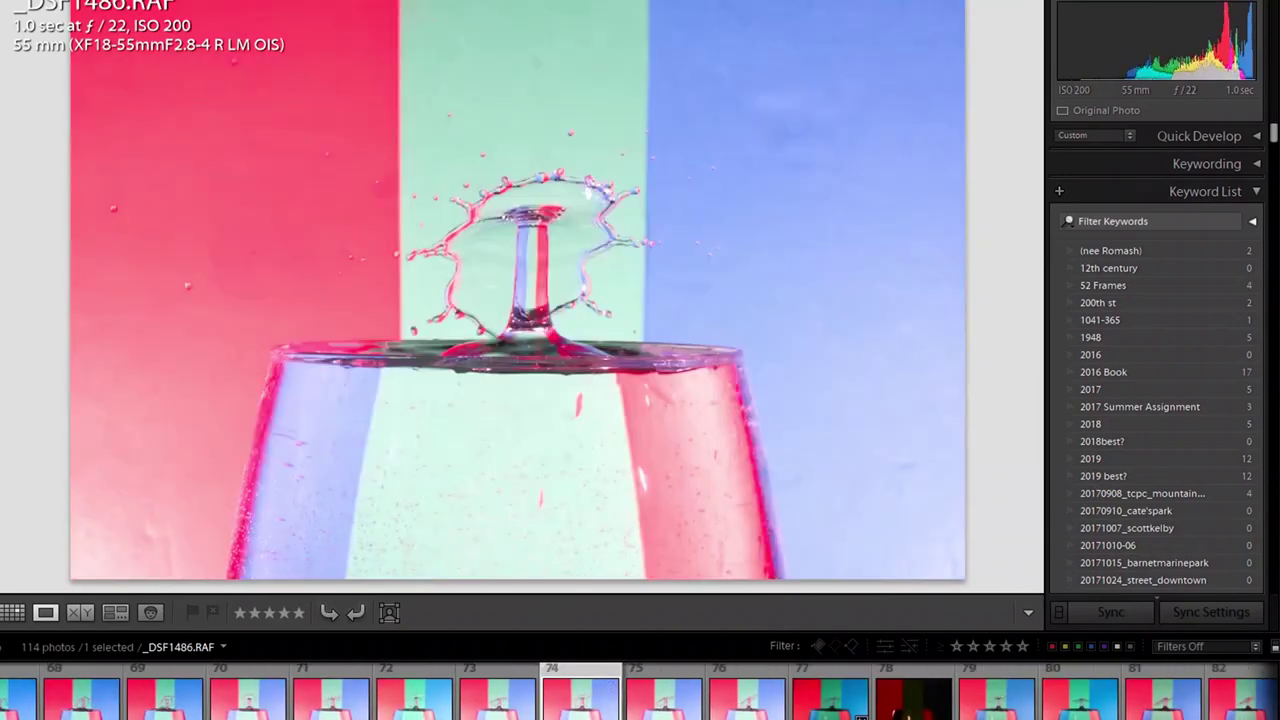
{"action": "scroll", "coordinate": [594, 705], "scroll_direction": "down", "scroll_amount": 2}
{"action": "left_click", "coordinate": [596, 705]}
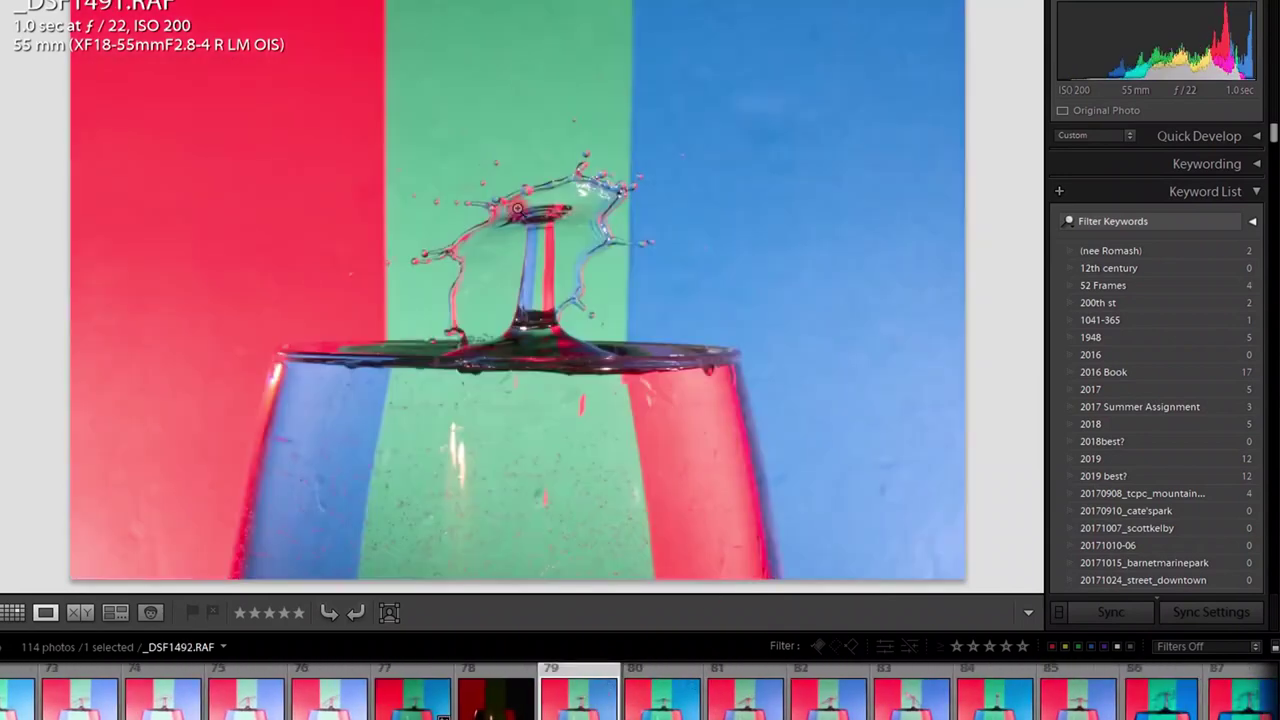
Move further along the series to the splash shots just before _DSF1508, then open _DSF1508.
{"action": "scroll", "coordinate": [670, 705], "scroll_direction": "down", "scroll_amount": 5}
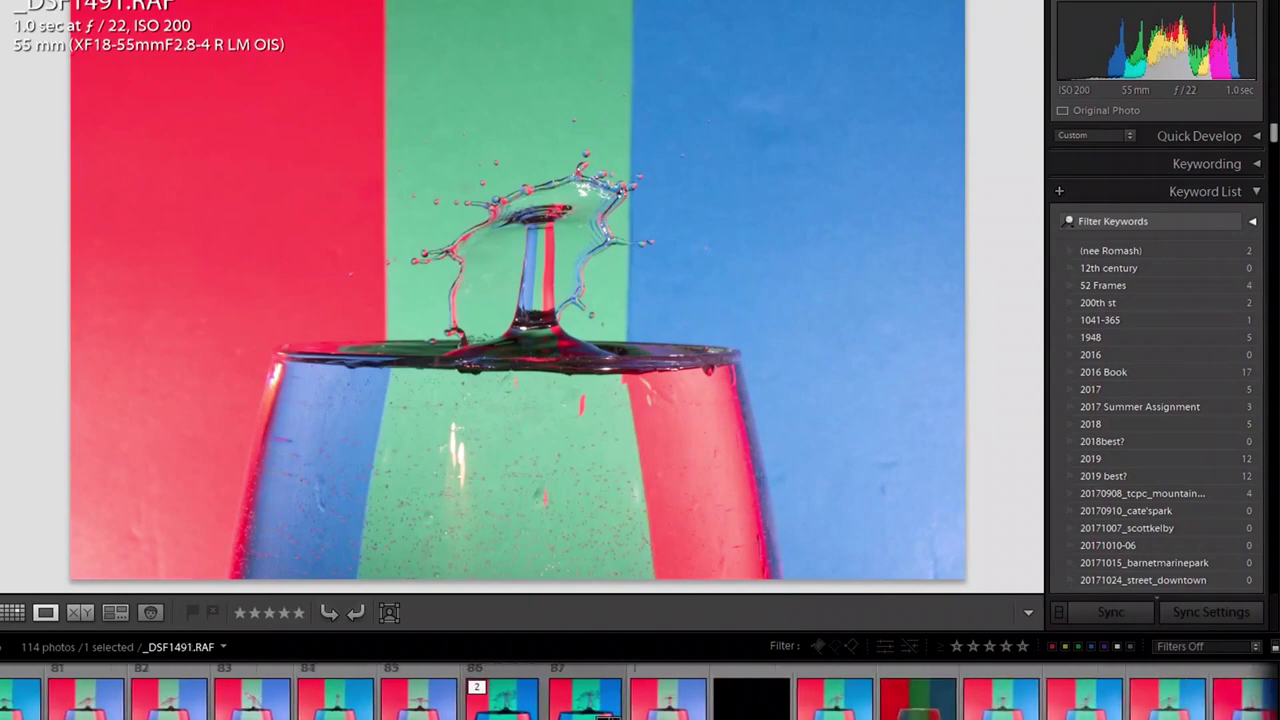
{"action": "left_click", "coordinate": [668, 710]}
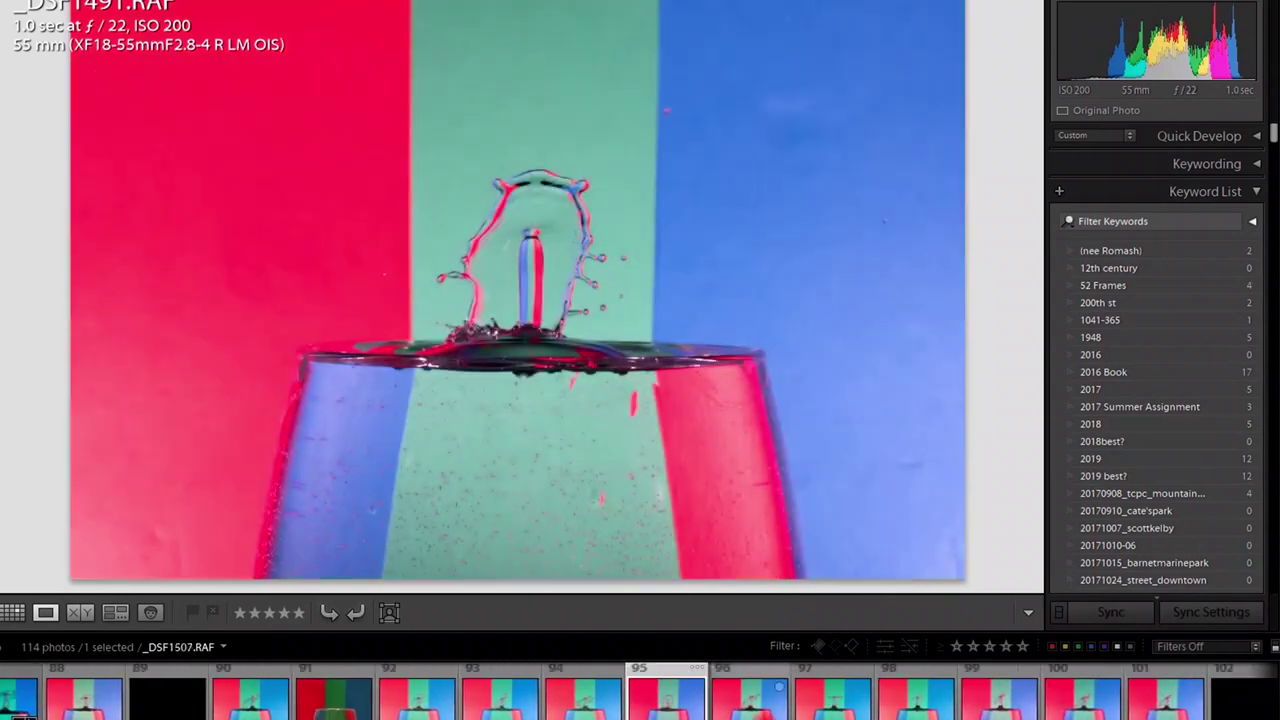
{"action": "left_click", "coordinate": [755, 710]}
{"action": "left_click", "coordinate": [840, 712]}
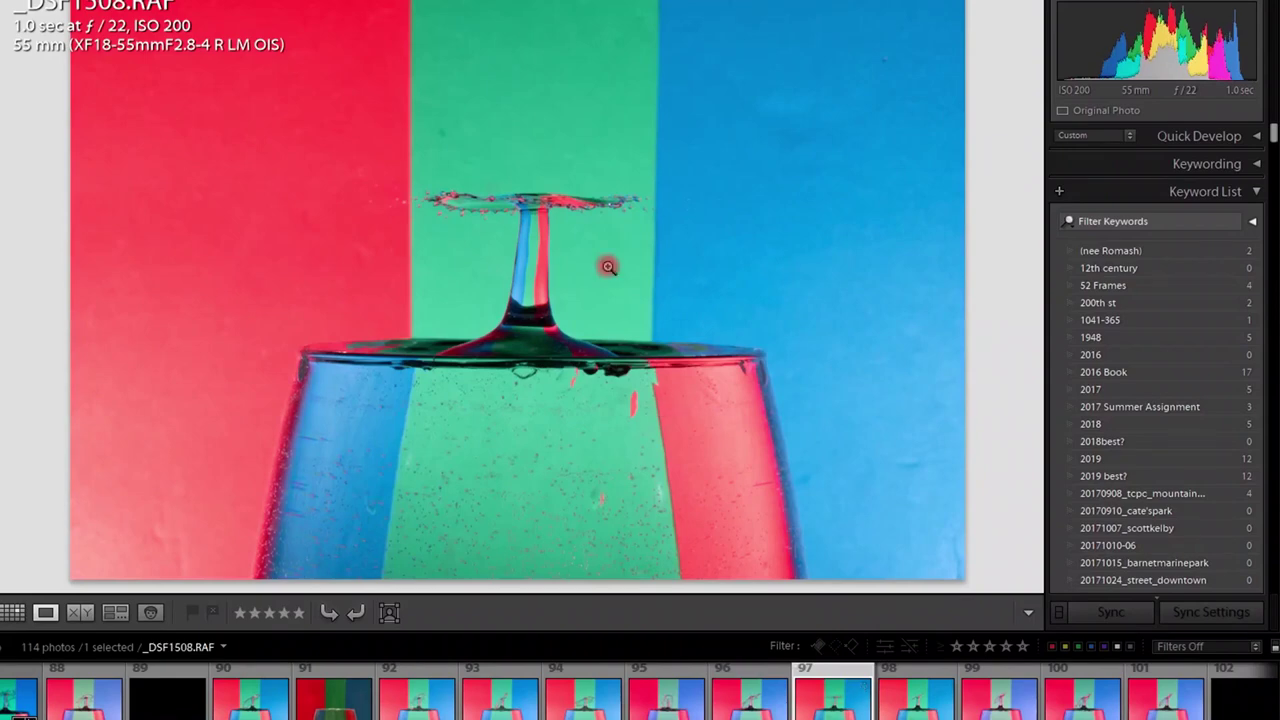
Inspect the flat disc splash and its column up close from side to side in photo _DSF1508, then zoom back out.
{"action": "left_click", "coordinate": [425, 212]}
{"action": "left_click_drag", "start_coordinate": [543, 206], "coordinate": [686, 247]}
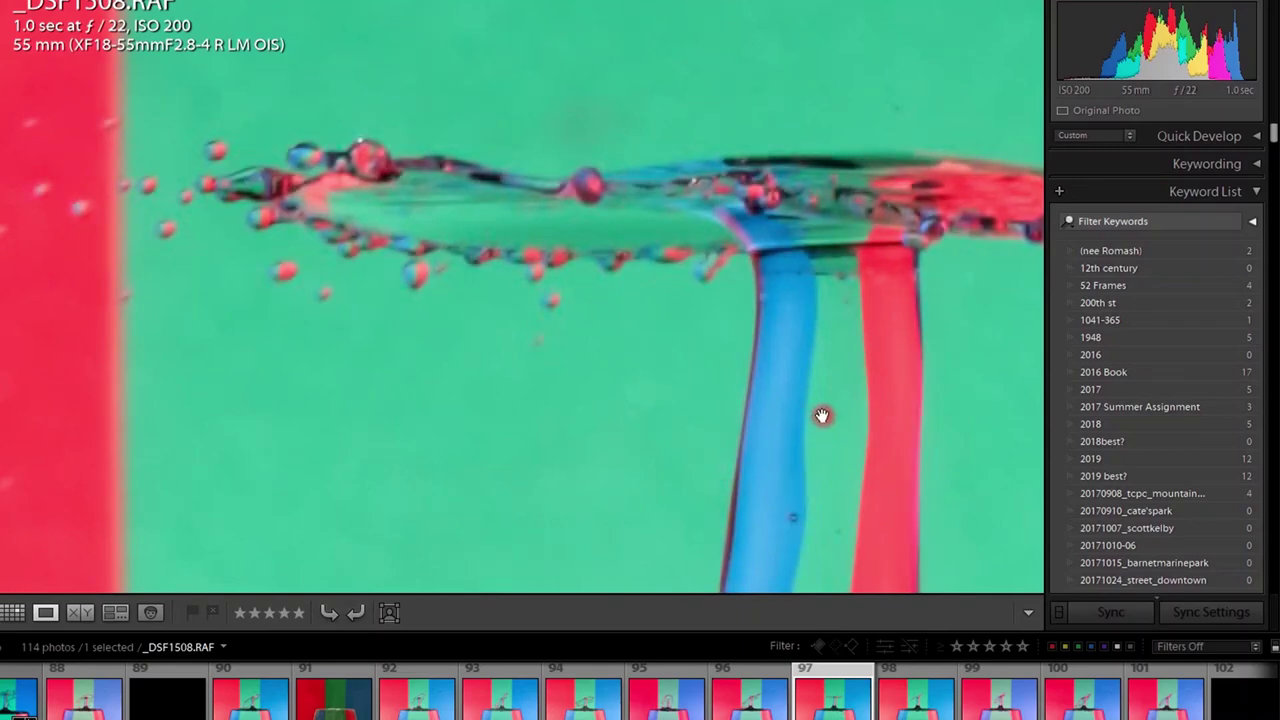
{"action": "left_click_drag", "start_coordinate": [838, 415], "coordinate": [400, 403]}
{"action": "left_click", "coordinate": [530, 315]}
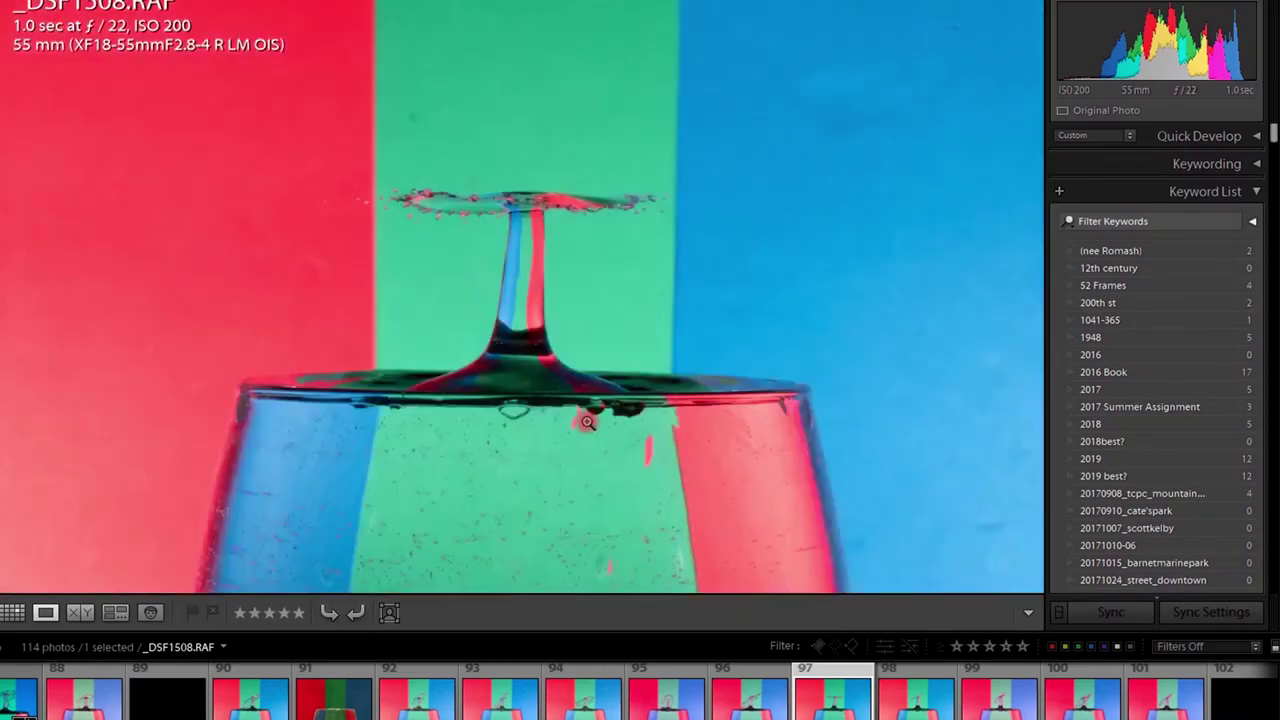
View the tilted splash shots _DSF1509 and _DSF1510, then open _DSF1511.
{"action": "left_click", "coordinate": [928, 705]}
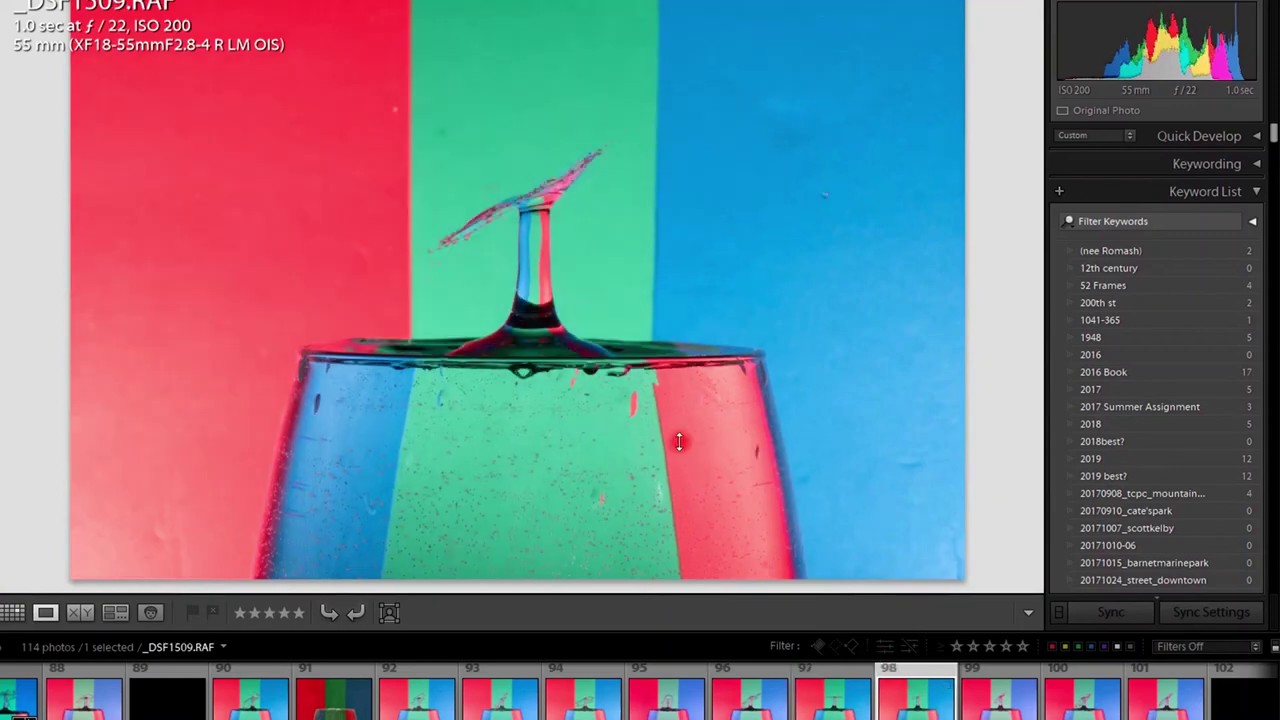
{"action": "left_click", "coordinate": [998, 708]}
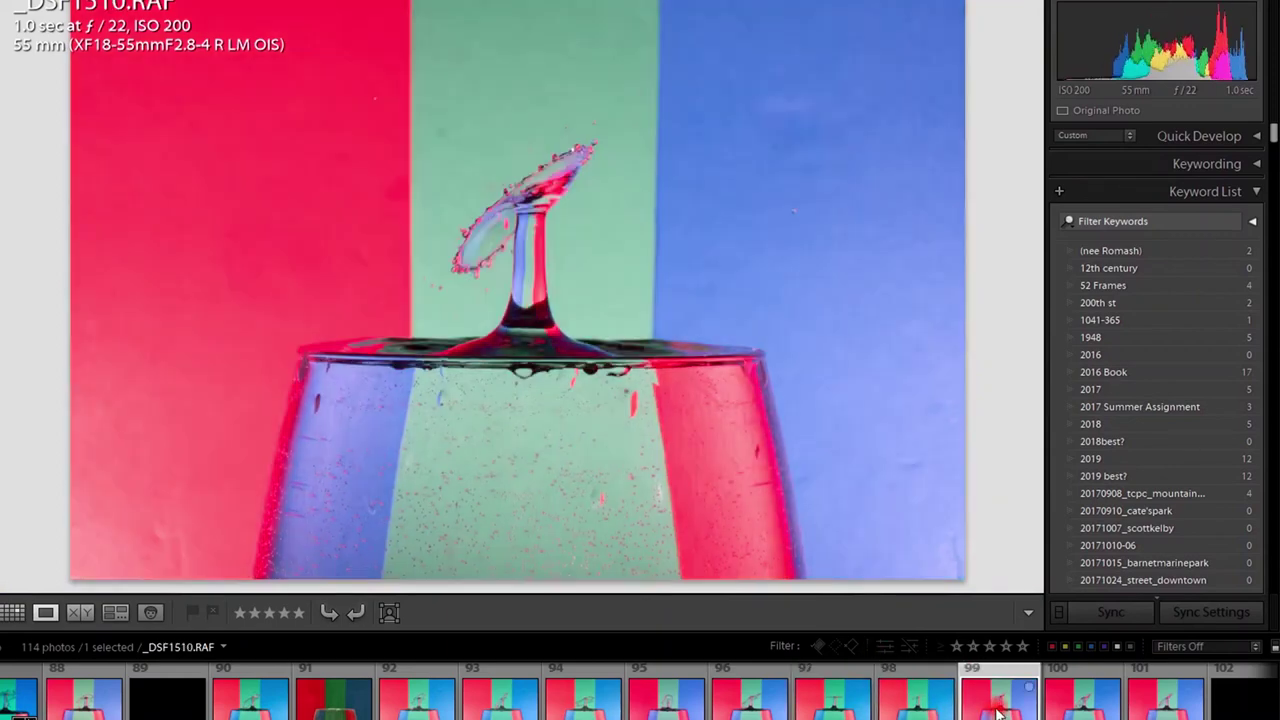
{"action": "left_click", "coordinate": [1085, 706]}
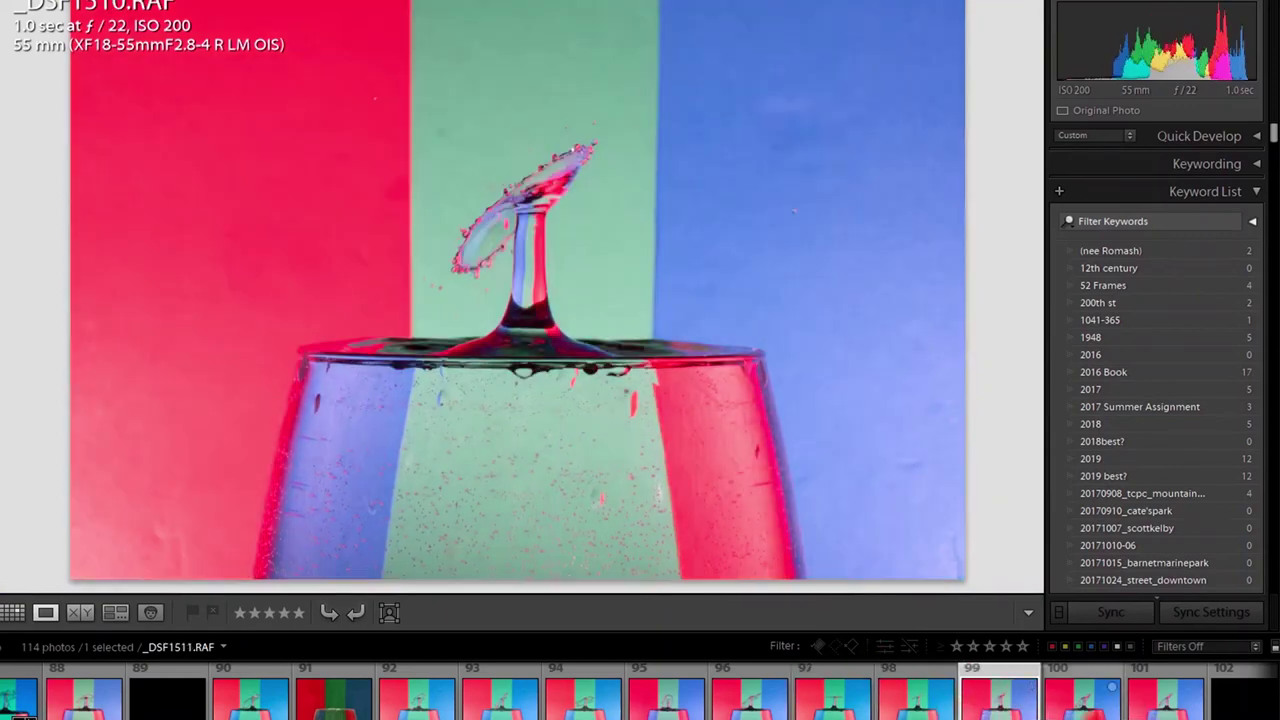
{"action": "left_click", "coordinate": [1085, 706]}
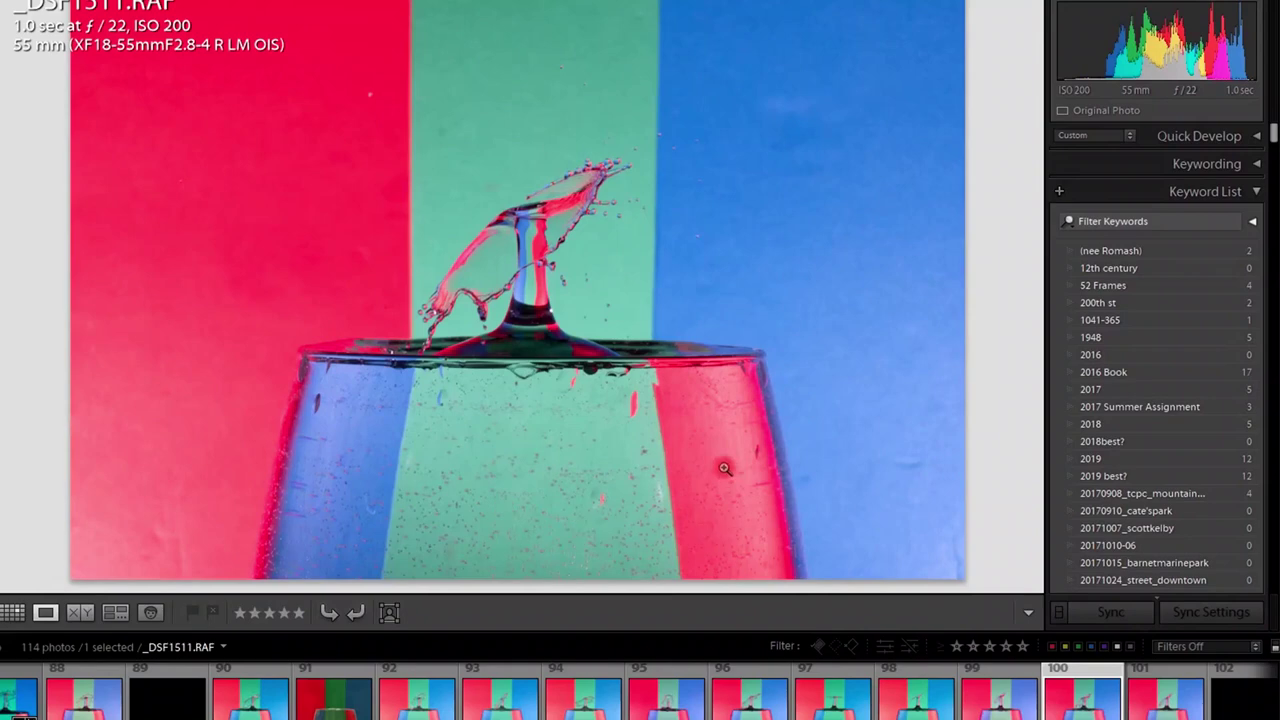
Inspect the bubbles in the blue and green areas of the glass up close in photo _DSF1511, then restore the full image.
{"action": "left_click_drag", "start_coordinate": [501, 526], "coordinate": [570, 343]}
{"action": "left_click_drag", "start_coordinate": [377, 334], "coordinate": [618, 372]}
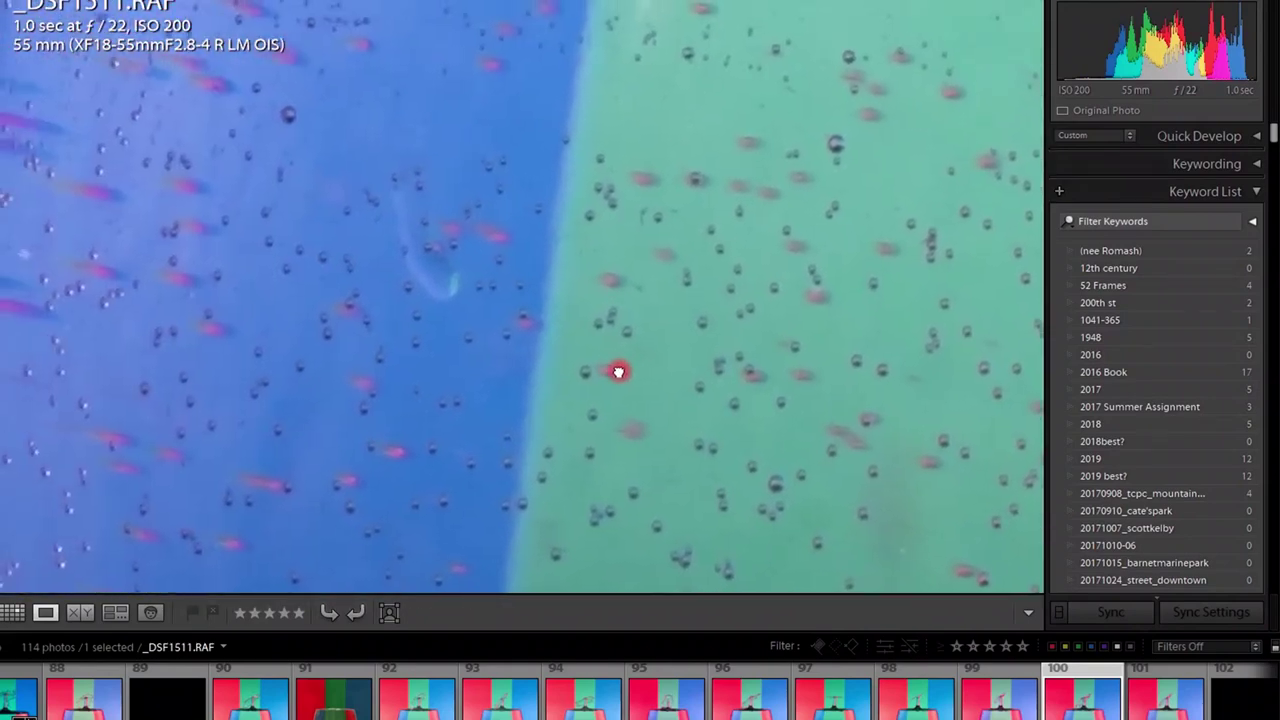
{"action": "left_click_drag", "start_coordinate": [826, 325], "coordinate": [811, 340]}
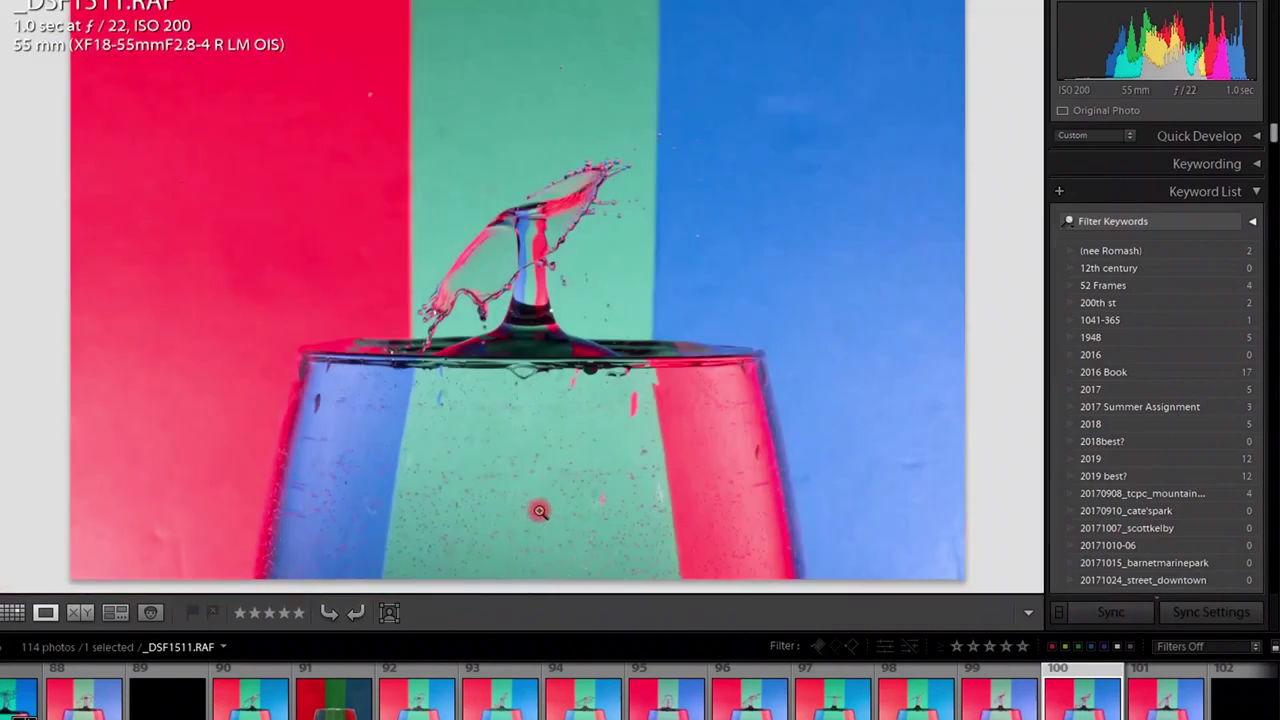
{"action": "left_click_drag", "start_coordinate": [540, 512], "coordinate": [596, 407]}
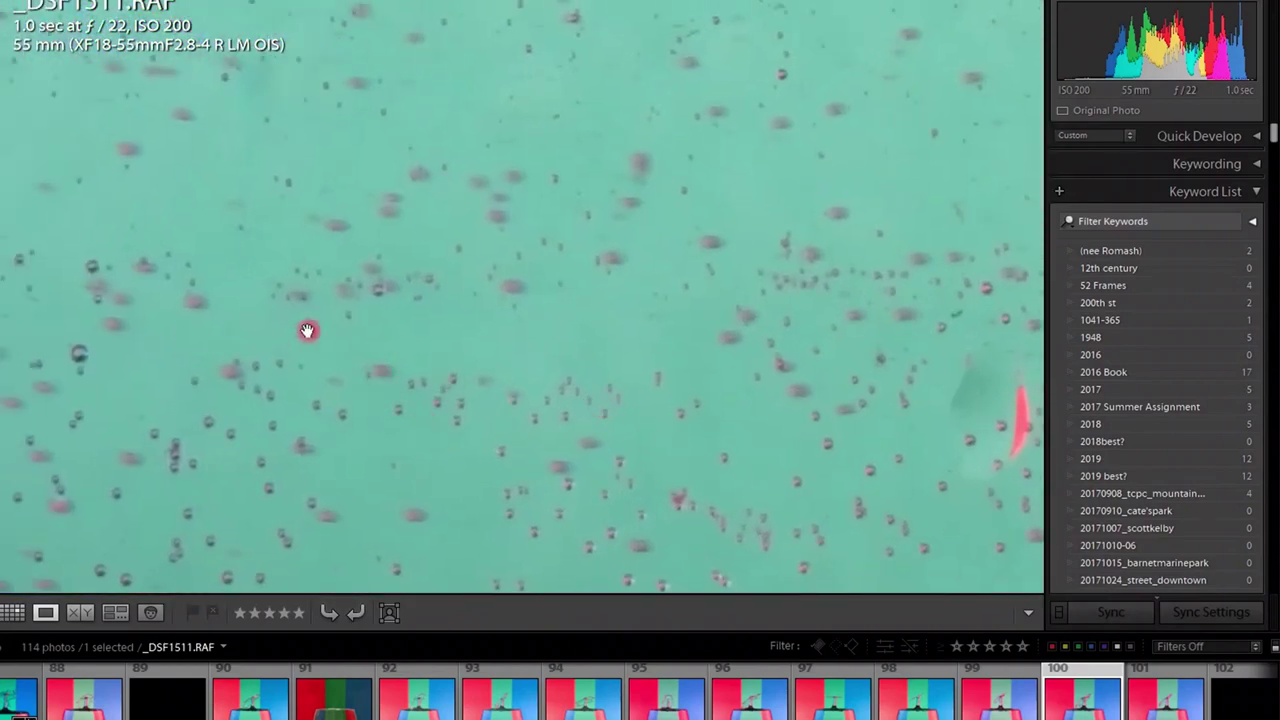
{"action": "left_click_drag", "start_coordinate": [225, 300], "coordinate": [573, 325]}
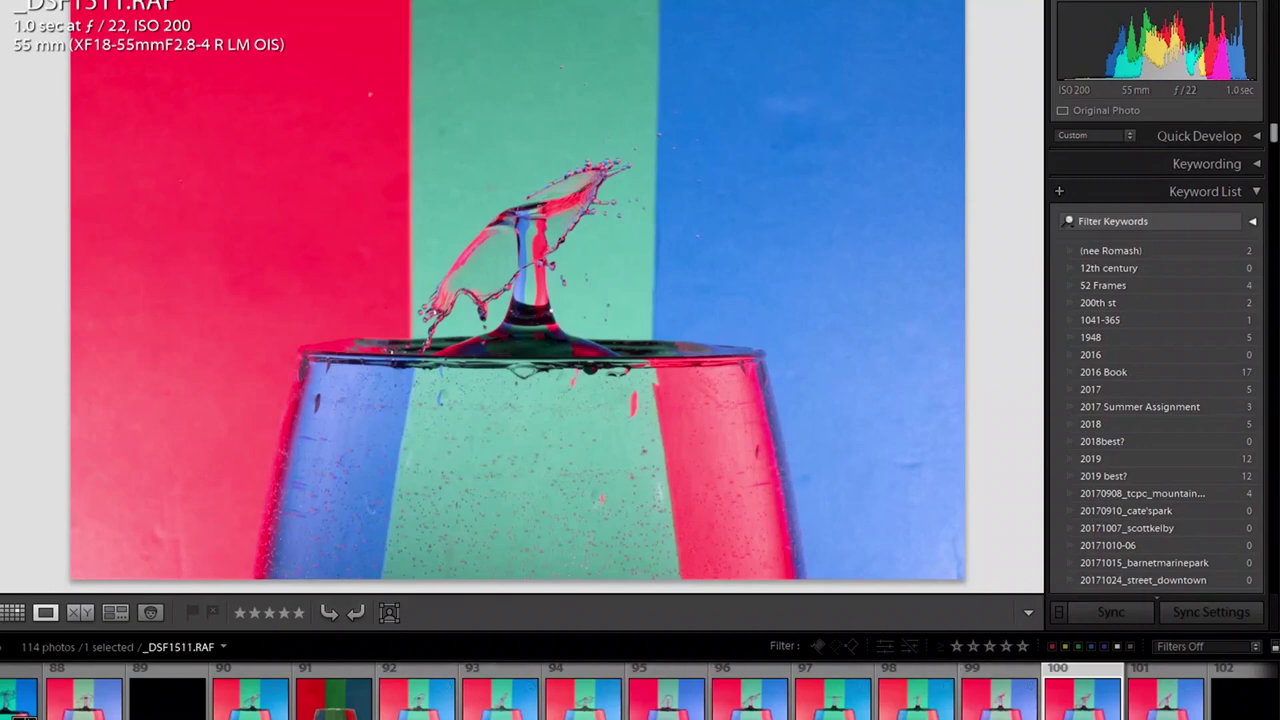
{"action": "scroll", "coordinate": [937, 716], "scroll_direction": "down", "scroll_amount": 10}
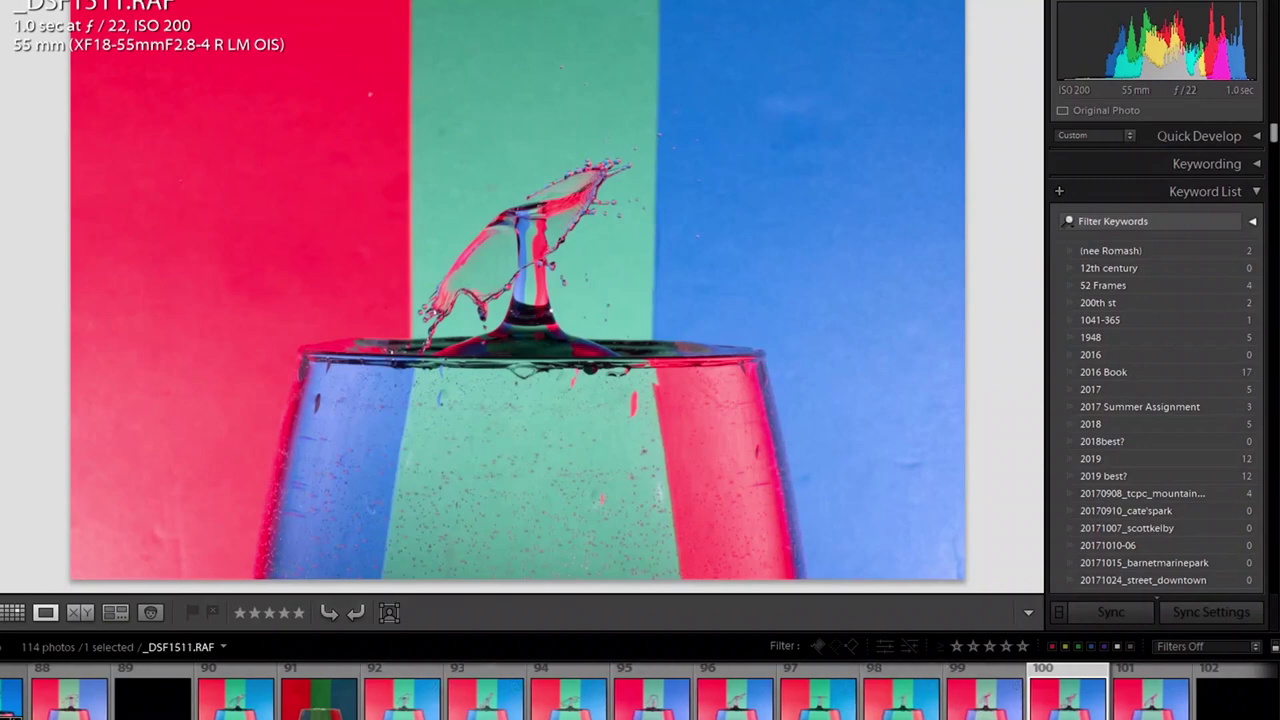
View the splash photo _DSF1524, then open the undisturbed glass photo _DSF1550 for developing.
{"action": "left_click", "coordinate": [1152, 700]}
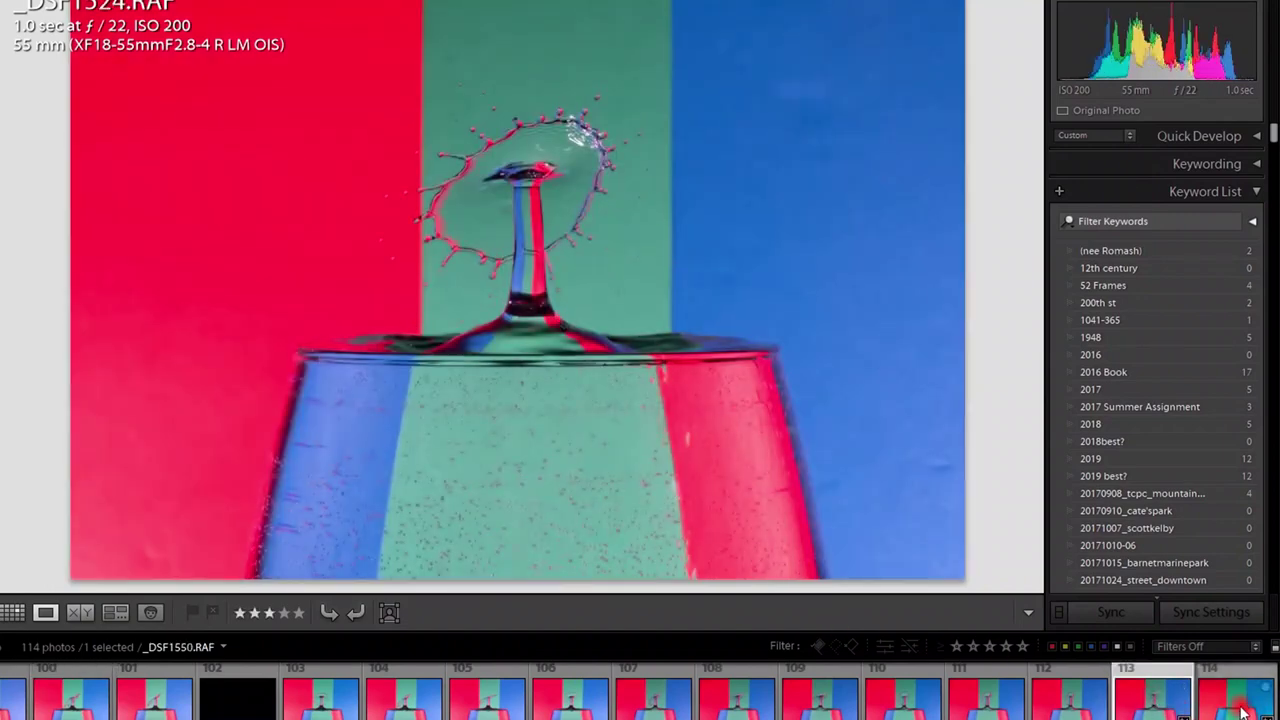
{"action": "left_click", "coordinate": [1241, 712]}
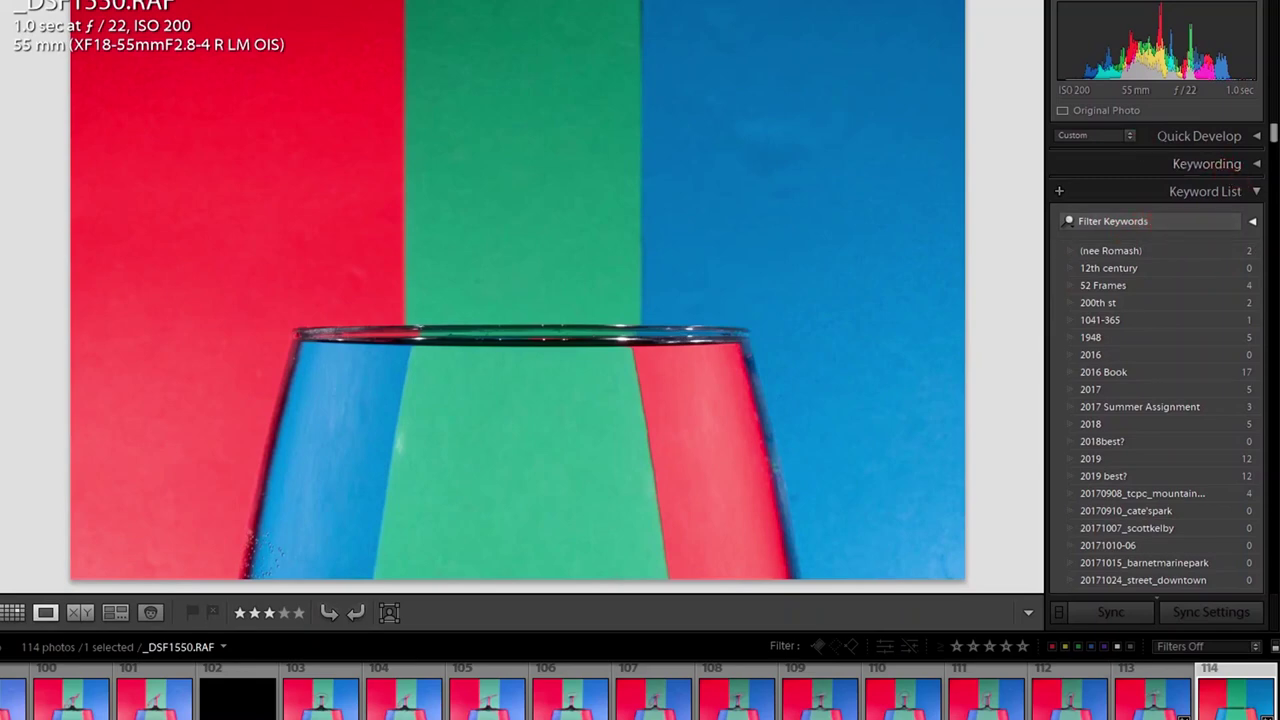
{"action": "key", "text": "d"}
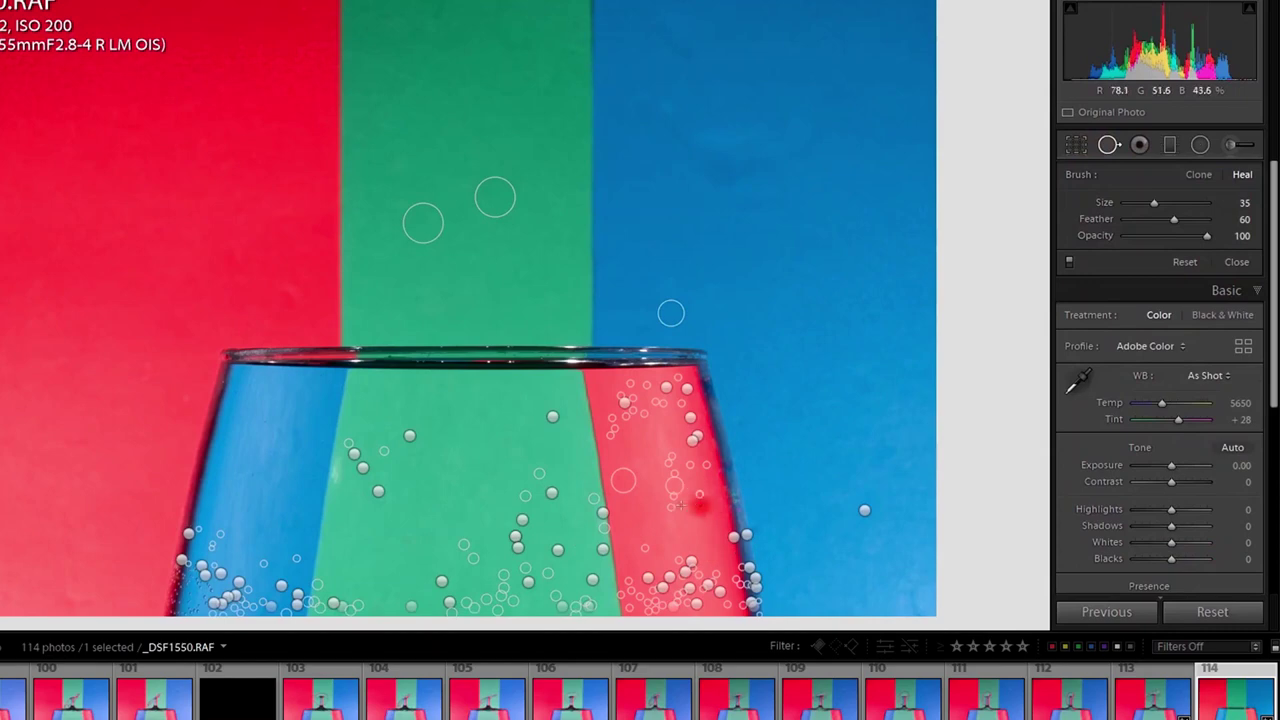
Heal the uppermost bubbles in the blue area beside the glass's lower left edge, sampling clean blue from just above them.
{"action": "left_click", "coordinate": [186, 596]}
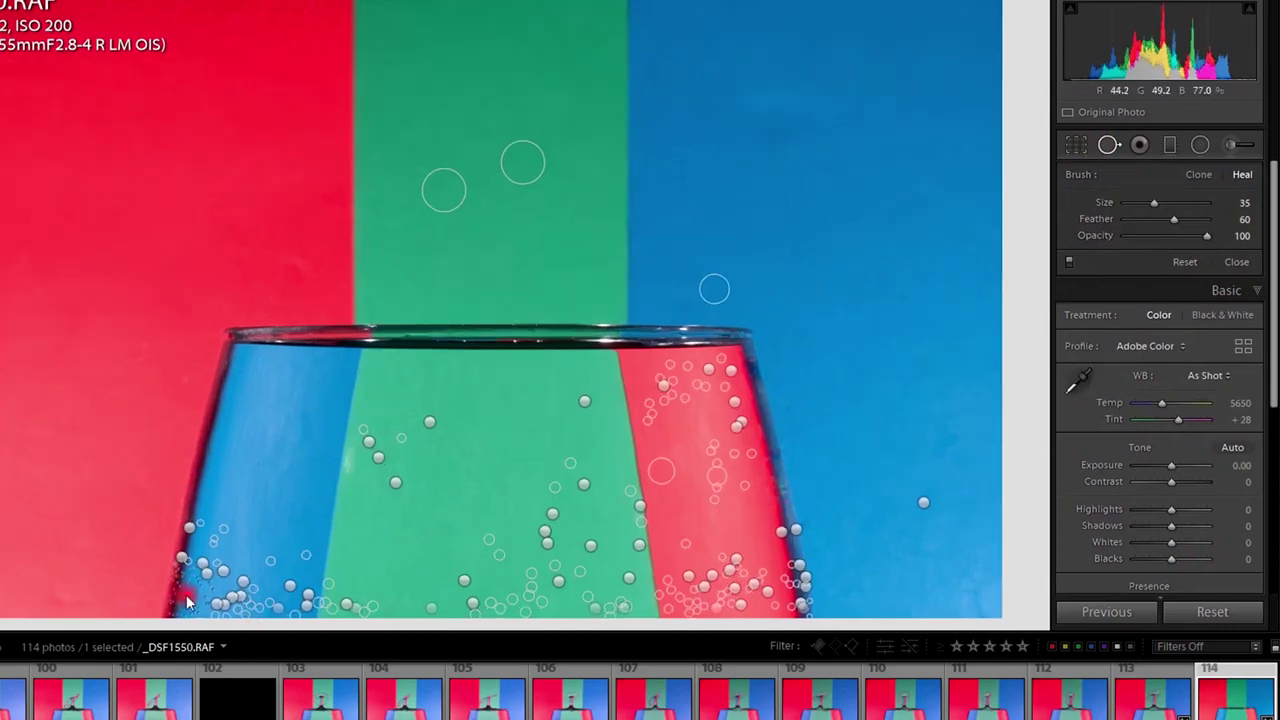
{"action": "left_click_drag", "start_coordinate": [339, 529], "coordinate": [516, 401]}
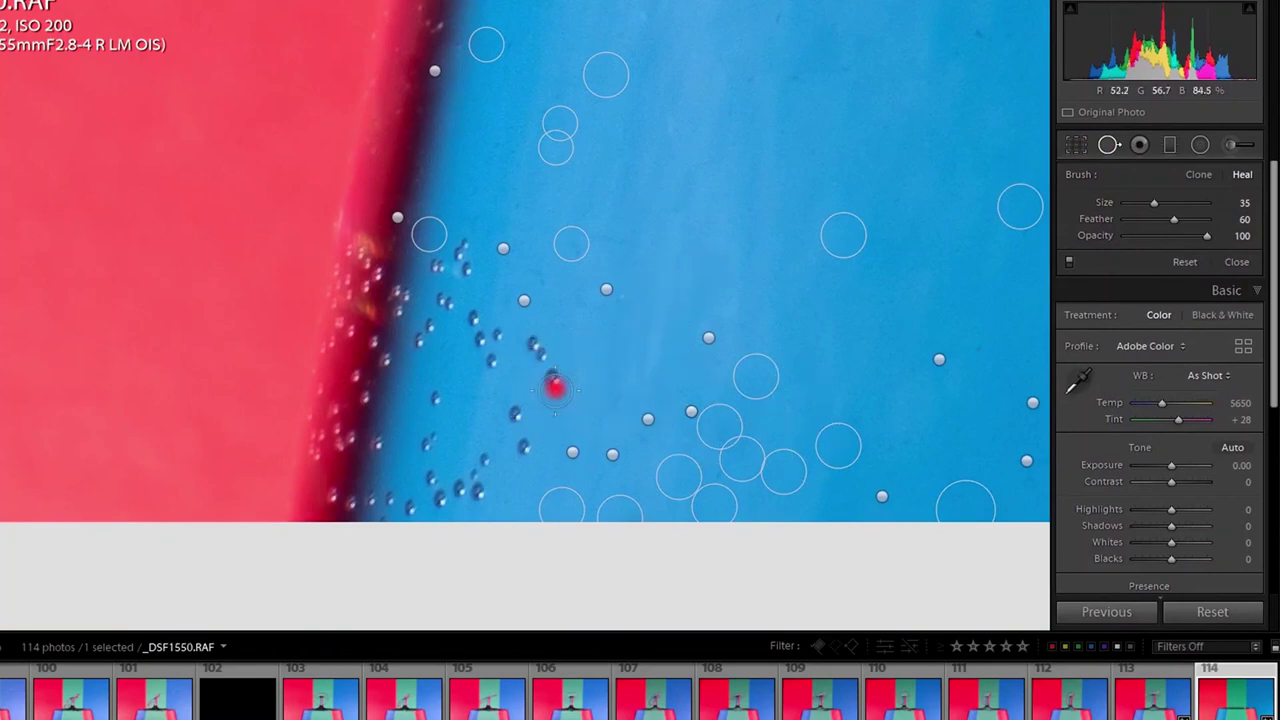
{"action": "left_click_drag", "start_coordinate": [554, 382], "coordinate": [534, 346]}
{"action": "left_click_drag", "start_coordinate": [466, 247], "coordinate": [461, 269]}
{"action": "left_click_drag", "start_coordinate": [461, 368], "coordinate": [496, 170]}
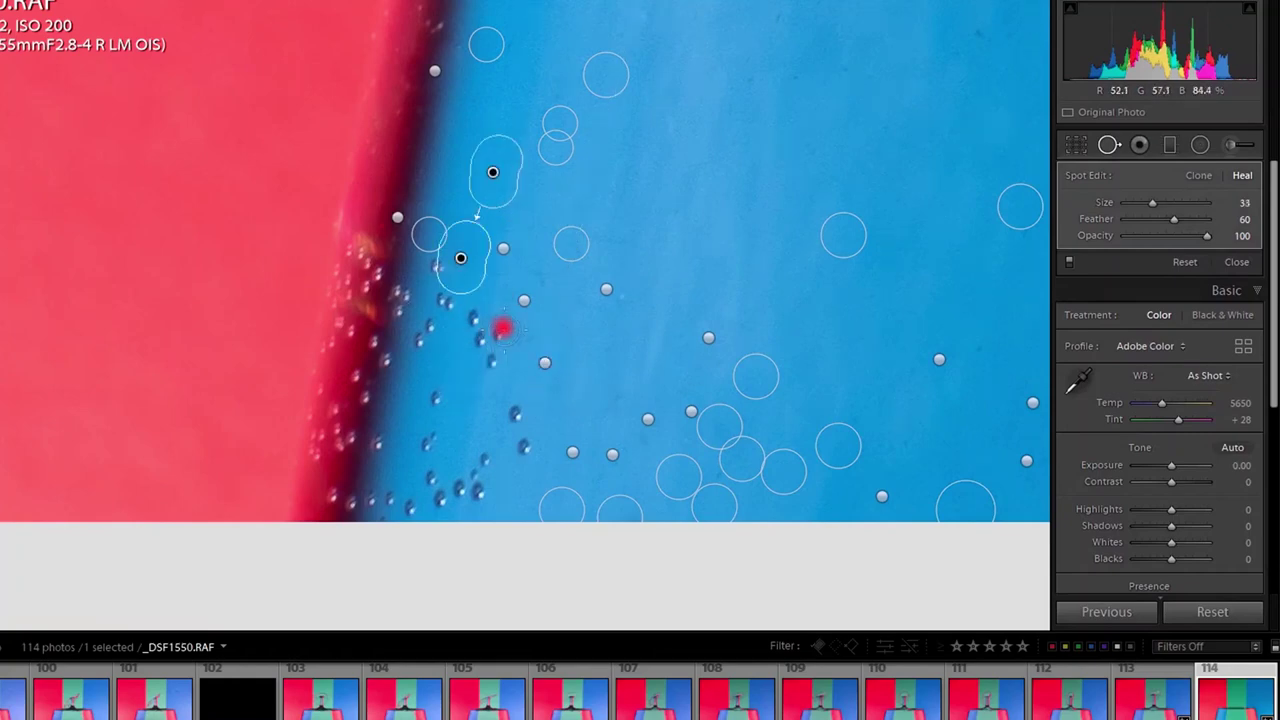
Heal the next bubbles lower in the blue area of the glass and sample the last stroke from clean blue higher up.
{"action": "left_click", "coordinate": [517, 411]}
{"action": "left_click", "coordinate": [524, 443]}
{"action": "mouse_move", "coordinate": [491, 362]}
{"action": "left_mouse_down"}
{"action": "mouse_move", "coordinate": [474, 317]}
{"action": "mouse_move", "coordinate": [497, 335]}
{"action": "left_mouse_up"}
{"action": "left_click_drag", "start_coordinate": [445, 300], "coordinate": [421, 340]}
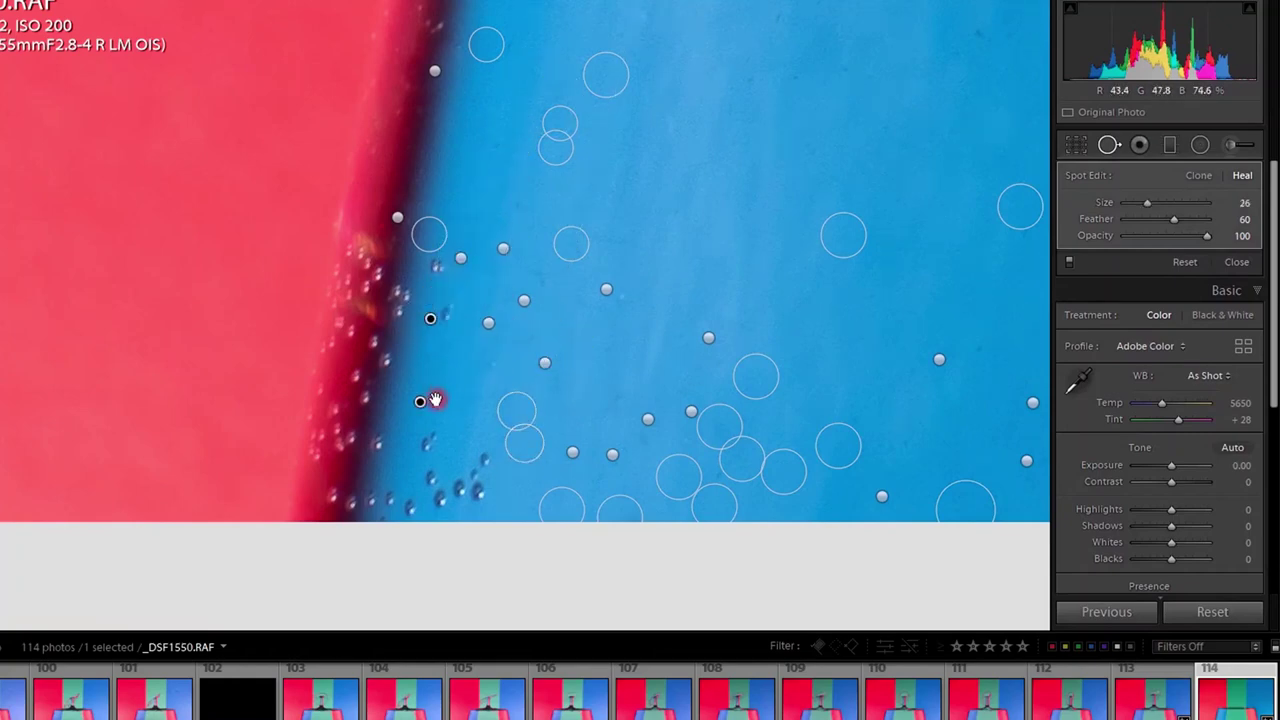
{"action": "left_click_drag", "start_coordinate": [428, 400], "coordinate": [502, 190]}
Heal the remaining single and clustered bubbles in the blue area beside the dark edge and reposition the sample source above.
{"action": "left_click", "coordinate": [433, 267]}
{"action": "left_click", "coordinate": [433, 395]}
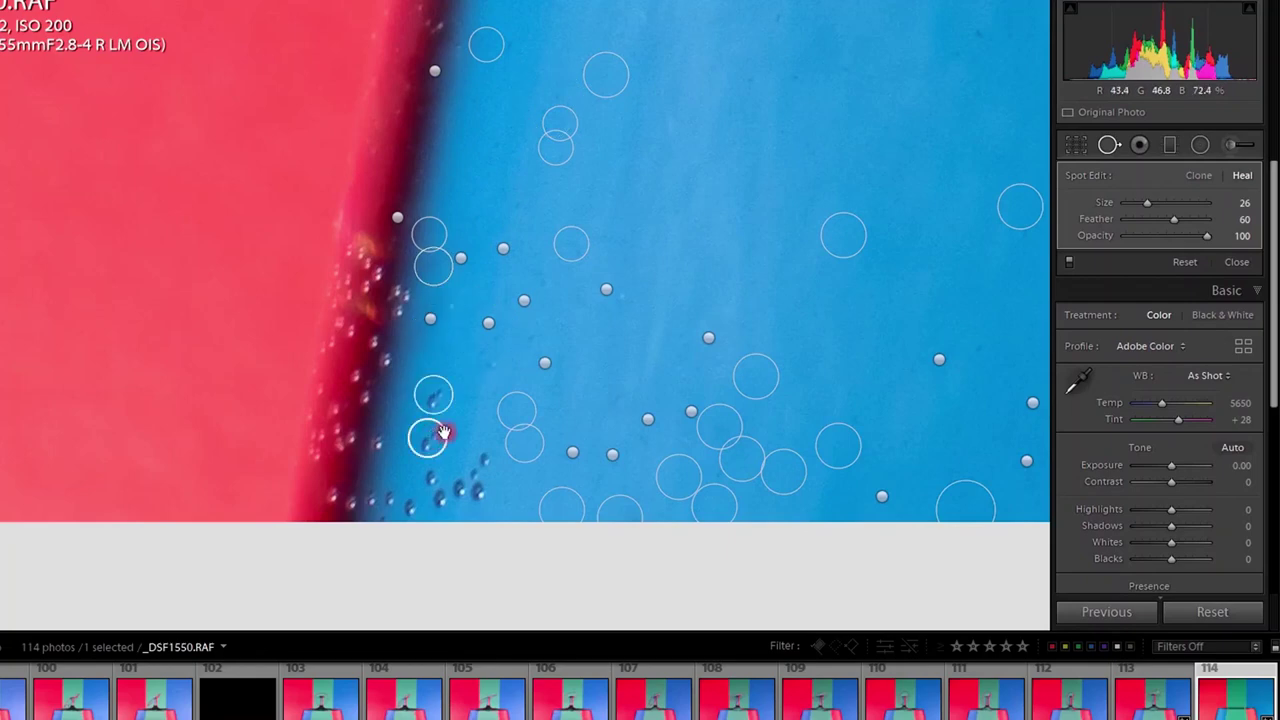
{"action": "mouse_move", "coordinate": [443, 434]}
{"action": "left_mouse_down"}
{"action": "mouse_move", "coordinate": [444, 497]}
{"action": "mouse_move", "coordinate": [478, 494]}
{"action": "left_mouse_up"}
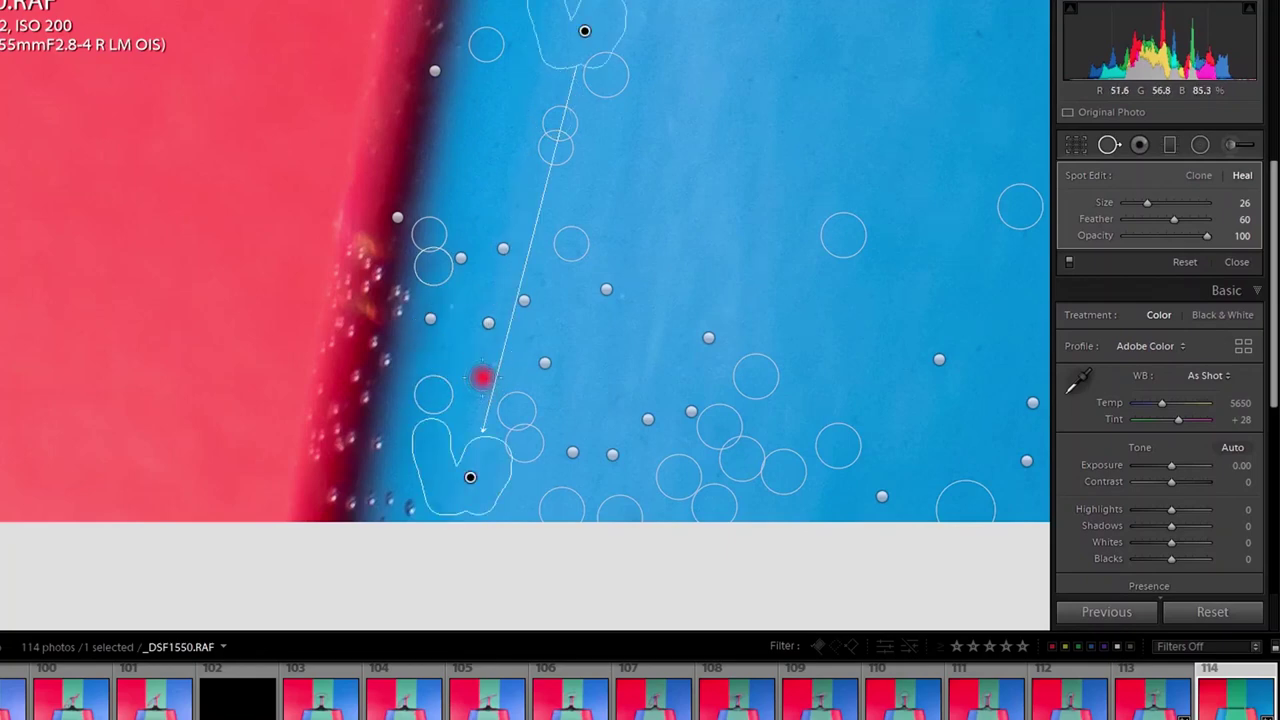
{"action": "left_click", "coordinate": [488, 363]}
{"action": "left_click_drag", "start_coordinate": [531, 146], "coordinate": [480, 183]}
Heal the bubbles across the dark glass edge at the photo's lower border, sampling from farther up the same edge.
{"action": "left_click", "coordinate": [381, 441]}
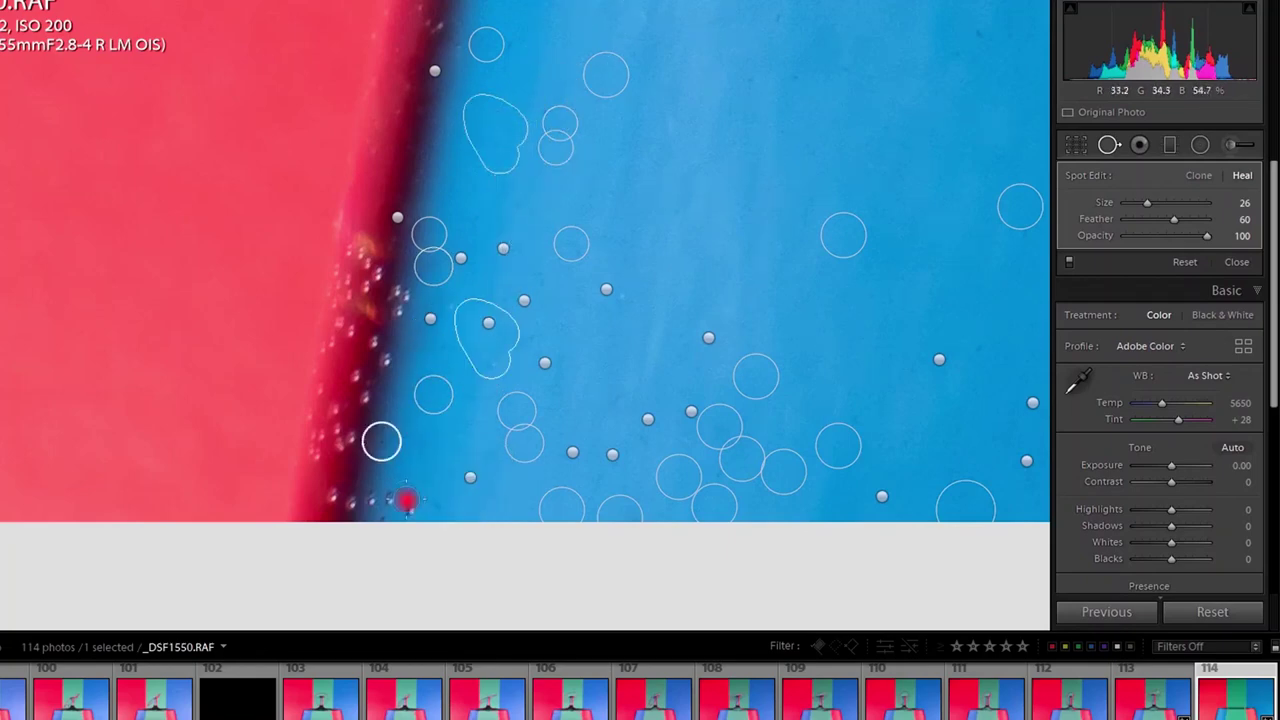
{"action": "left_click", "coordinate": [409, 503]}
{"action": "left_click_drag", "start_coordinate": [335, 500], "coordinate": [437, 507]}
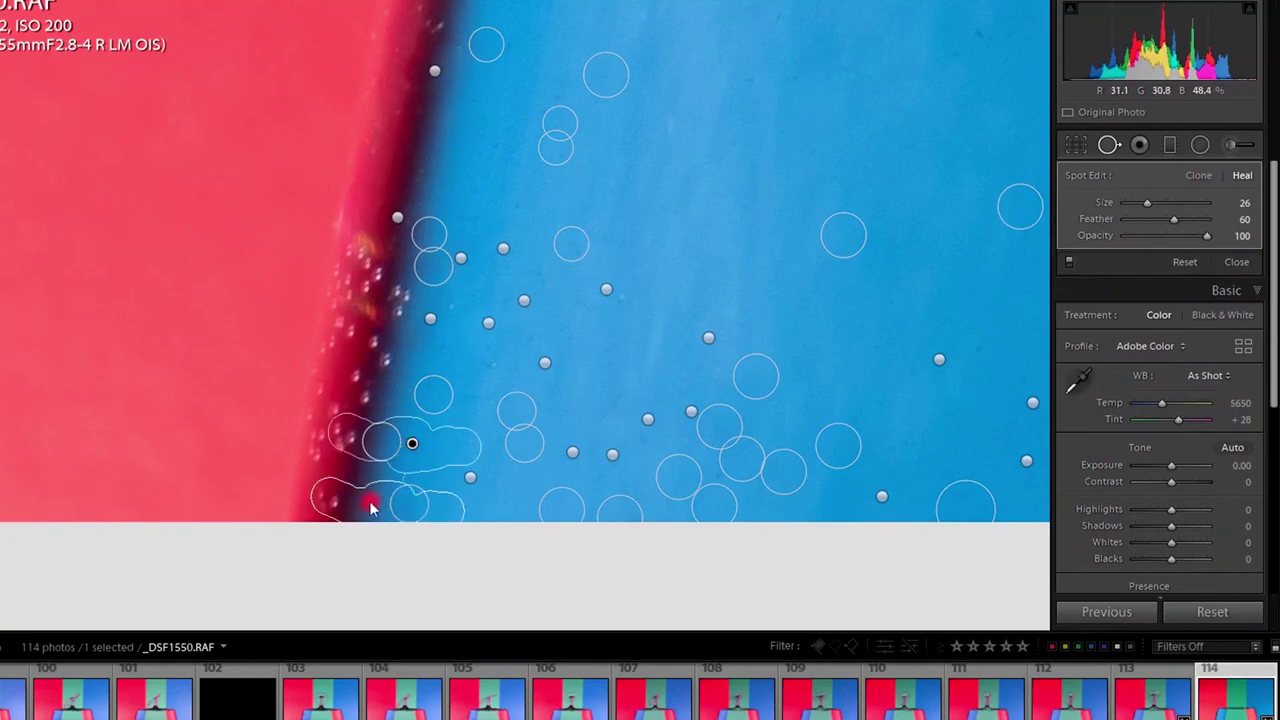
{"action": "left_click_drag", "start_coordinate": [411, 446], "coordinate": [456, 155]}
Heal the bubble groups along the inner side of the dark glass edge, sampling each from the clean edge above.
{"action": "mouse_move", "coordinate": [375, 263]}
{"action": "left_mouse_down"}
{"action": "mouse_move", "coordinate": [540, 258]}
{"action": "mouse_move", "coordinate": [568, 286]}
{"action": "left_mouse_up"}
{"action": "mouse_move", "coordinate": [552, 373]}
{"action": "left_mouse_down"}
{"action": "mouse_move", "coordinate": [603, 166]}
{"action": "mouse_move", "coordinate": [583, 152]}
{"action": "left_mouse_up"}
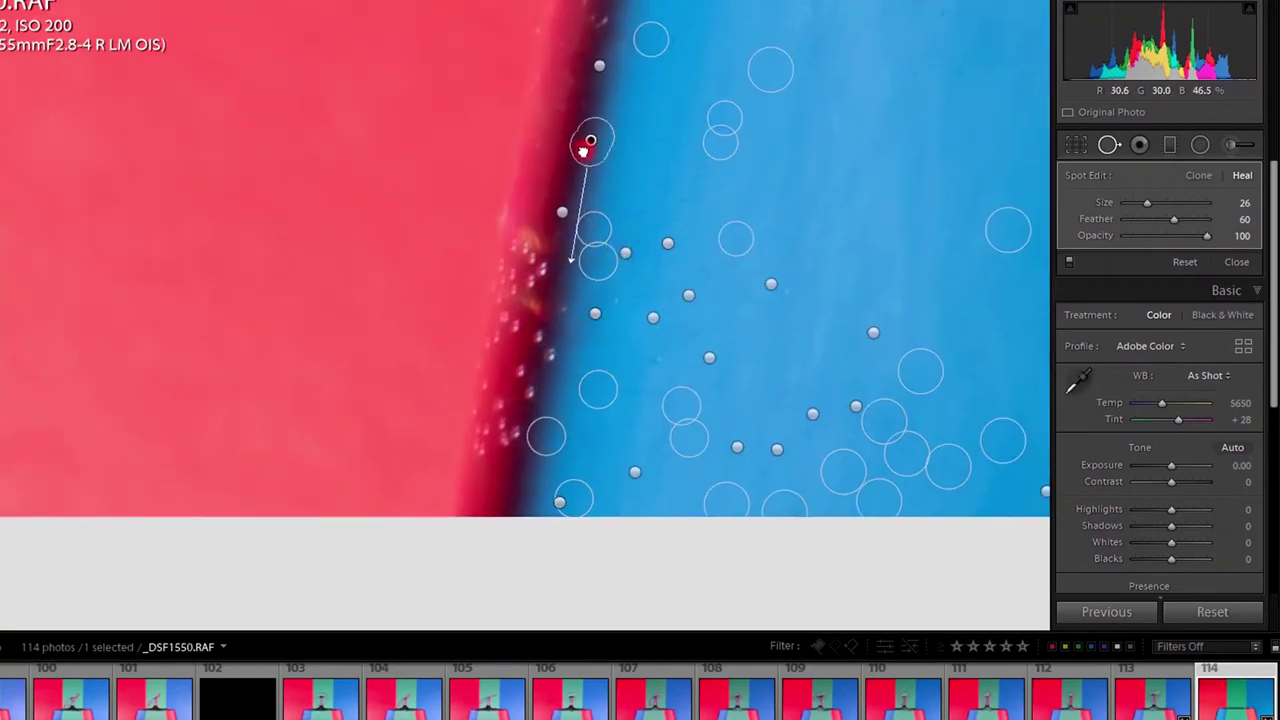
{"action": "left_click_drag", "start_coordinate": [539, 336], "coordinate": [550, 354]}
{"action": "left_click_drag", "start_coordinate": [548, 403], "coordinate": [586, 141]}
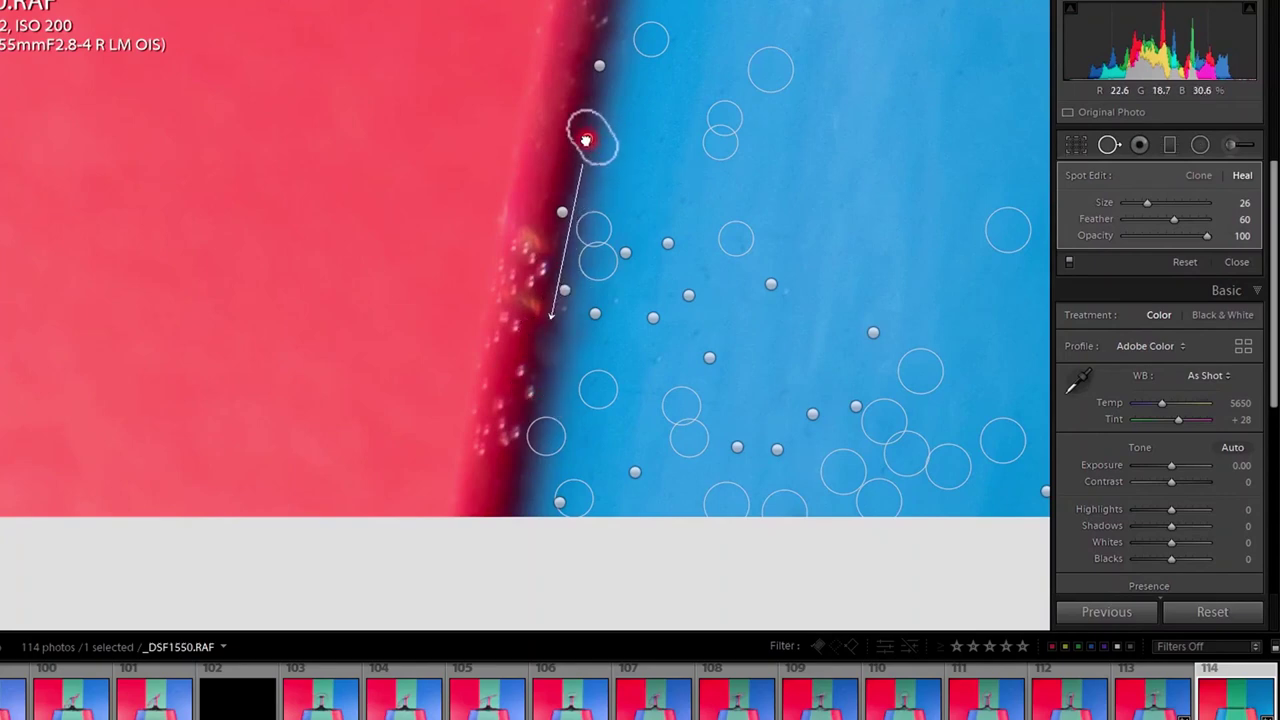
{"action": "left_click_drag", "start_coordinate": [520, 373], "coordinate": [533, 395]}
{"action": "mouse_move", "coordinate": [519, 451]}
{"action": "left_mouse_down"}
{"action": "mouse_move", "coordinate": [586, 151]}
{"action": "mouse_move", "coordinate": [570, 142]}
{"action": "left_mouse_up"}
Heal the bubble clusters on the red outer side of the left glass edge, sampling from the clean edge higher up.
{"action": "left_click_drag", "start_coordinate": [498, 404], "coordinate": [501, 435]}
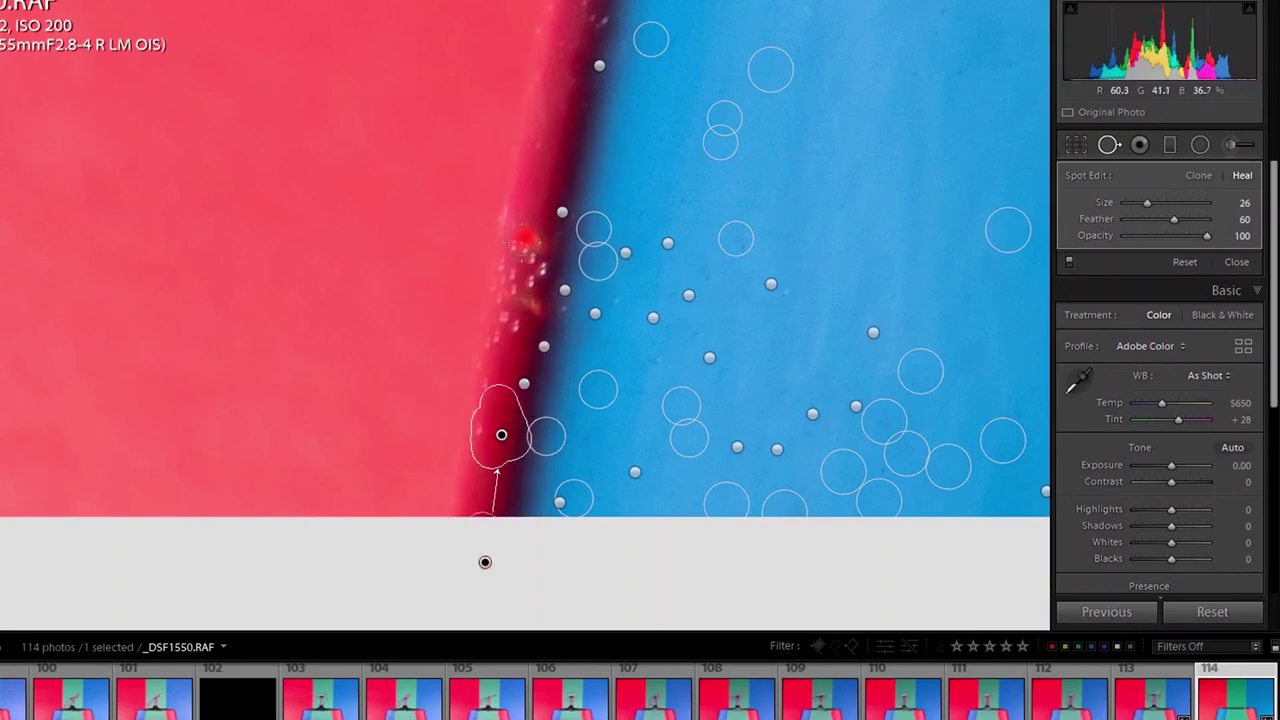
{"action": "left_click_drag", "start_coordinate": [524, 247], "coordinate": [516, 329]}
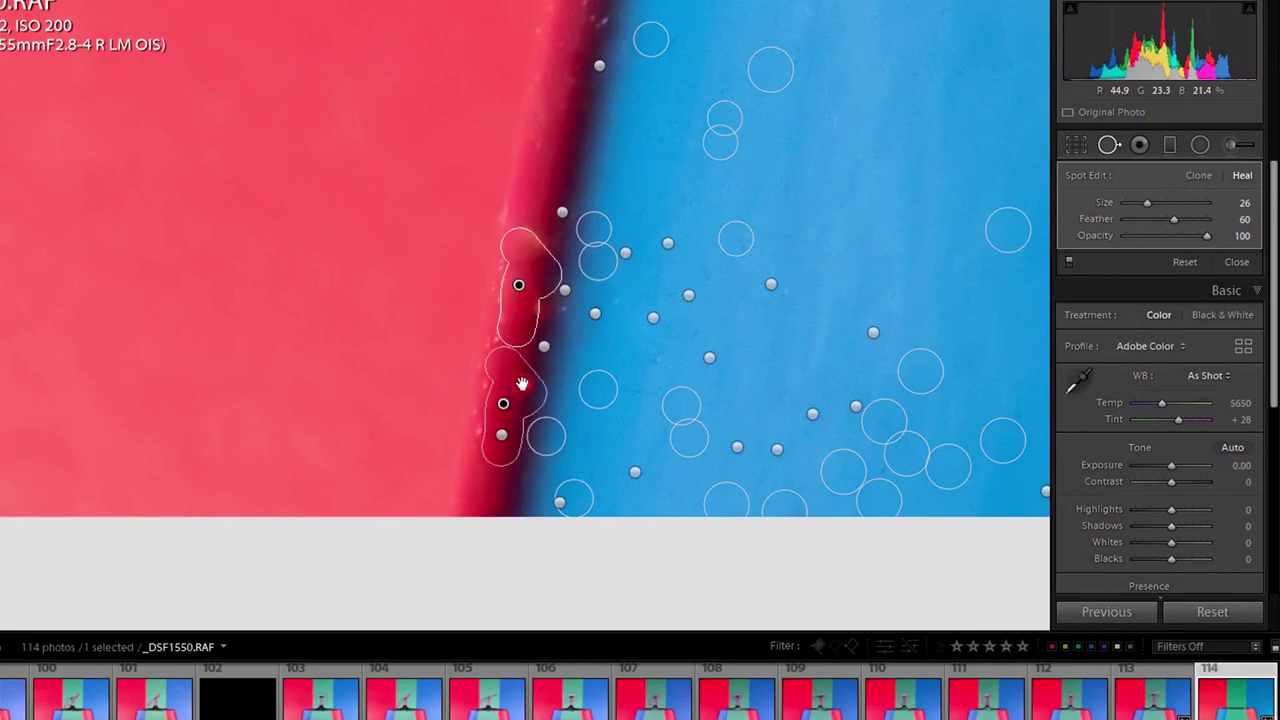
{"action": "mouse_move", "coordinate": [515, 384]}
{"action": "left_mouse_down"}
{"action": "mouse_move", "coordinate": [566, 104]}
{"action": "mouse_move", "coordinate": [556, 97]}
{"action": "left_mouse_up"}
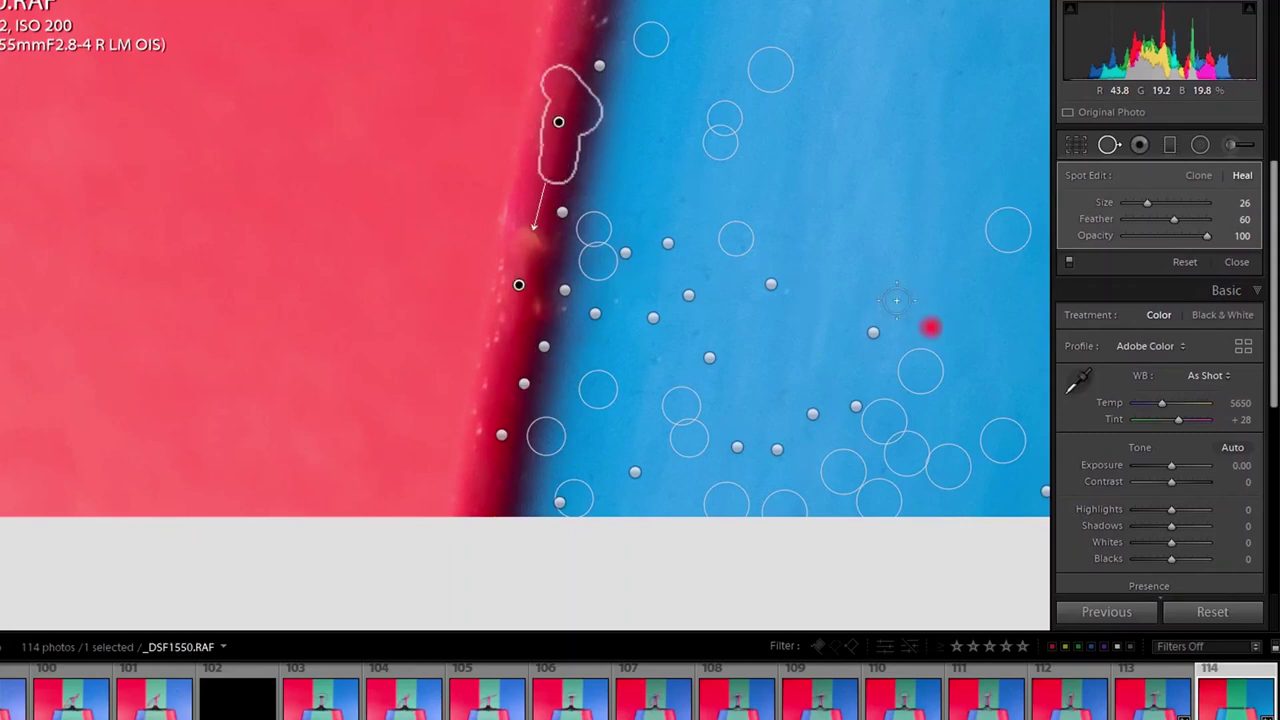
{"action": "left_click", "coordinate": [485, 418]}
{"action": "mouse_move", "coordinate": [485, 528]}
{"action": "left_mouse_down"}
{"action": "mouse_move", "coordinate": [514, 337]}
{"action": "mouse_move", "coordinate": [566, 162]}
{"action": "mouse_move", "coordinate": [556, 144]}
{"action": "left_mouse_up"}
Heal the leftover spots farther up in the blue area of the glass.
{"action": "mouse_move", "coordinate": [672, 133]}
{"action": "left_mouse_down"}
{"action": "mouse_move", "coordinate": [706, 297]}
{"action": "mouse_move", "coordinate": [692, 363]}
{"action": "left_mouse_up"}
{"action": "left_click_drag", "start_coordinate": [618, 250], "coordinate": [597, 225]}
{"action": "mouse_move", "coordinate": [776, 84]}
{"action": "left_mouse_down"}
{"action": "mouse_move", "coordinate": [600, 385]}
{"action": "mouse_move", "coordinate": [596, 415]}
{"action": "left_mouse_up"}
{"action": "left_click", "coordinate": [635, 346]}
{"action": "left_click_drag", "start_coordinate": [787, 299], "coordinate": [780, 322]}
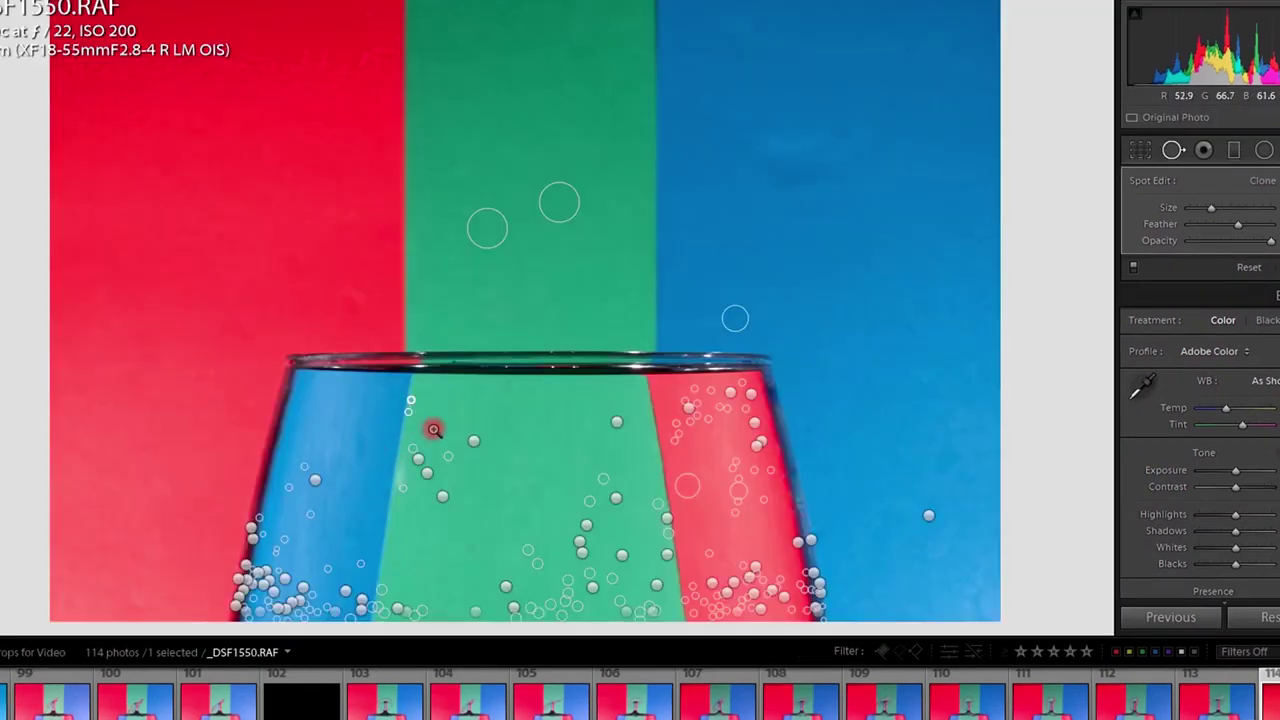
Heal the small specks scattered across the blue area beside the blue-green boundary inside the glass.
{"action": "left_click", "coordinate": [433, 429]}
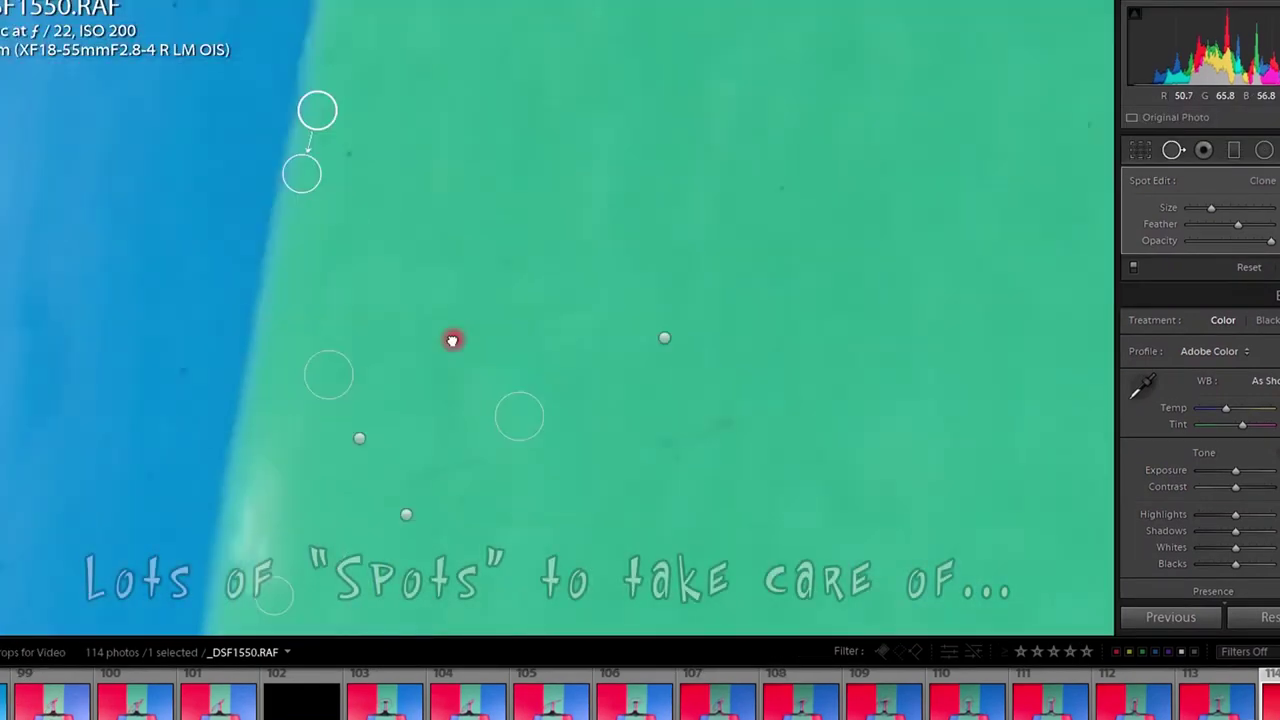
{"action": "left_click_drag", "start_coordinate": [175, 288], "coordinate": [138, 283]}
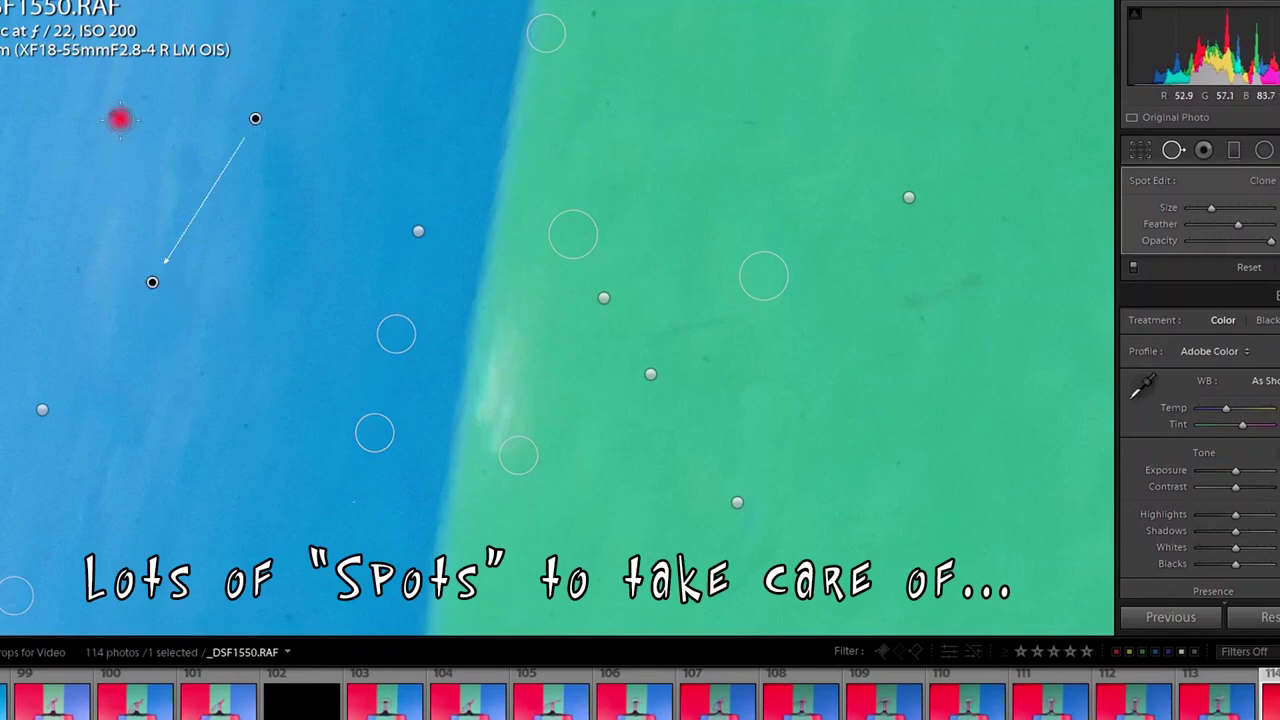
{"action": "left_click", "coordinate": [114, 115]}
{"action": "left_click", "coordinate": [78, 267]}
{"action": "left_click", "coordinate": [242, 423]}
{"action": "left_click_drag", "start_coordinate": [301, 549], "coordinate": [363, 220]}
{"action": "left_click", "coordinate": [241, 391]}
{"action": "left_click_drag", "start_coordinate": [347, 280], "coordinate": [378, 323]}
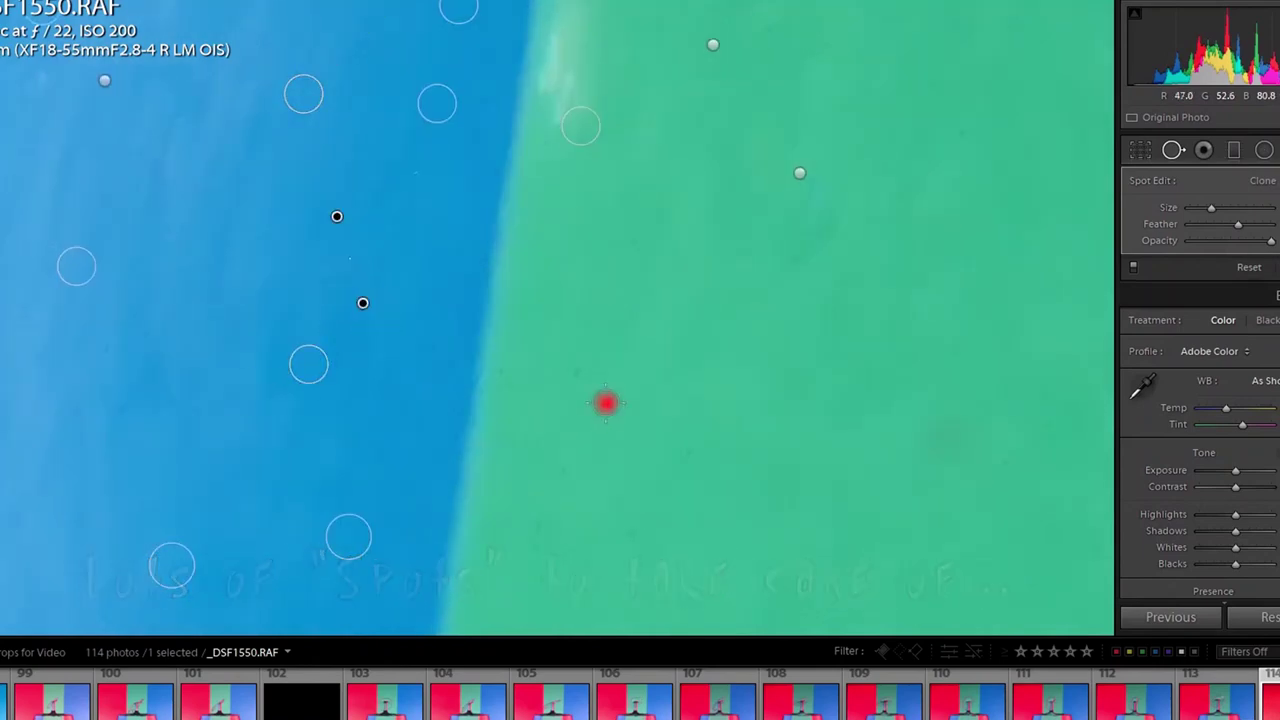
Heal the specks and faint mark in the green area beside the blue-green boundary inside the glass.
{"action": "left_click", "coordinate": [606, 403]}
{"action": "left_click", "coordinate": [577, 370]}
{"action": "mouse_move", "coordinate": [941, 361]}
{"action": "left_mouse_down"}
{"action": "mouse_move", "coordinate": [903, 529]}
{"action": "mouse_move", "coordinate": [897, 515]}
{"action": "left_mouse_up"}
Cover the pale streak on the blue-green boundary, switch the repair to Clone, and clone out two green specks below it.
{"action": "mouse_move", "coordinate": [538, 166]}
{"action": "left_mouse_down"}
{"action": "mouse_move", "coordinate": [517, 197]}
{"action": "mouse_move", "coordinate": [530, 262]}
{"action": "left_mouse_up"}
{"action": "left_click", "coordinate": [1268, 190]}
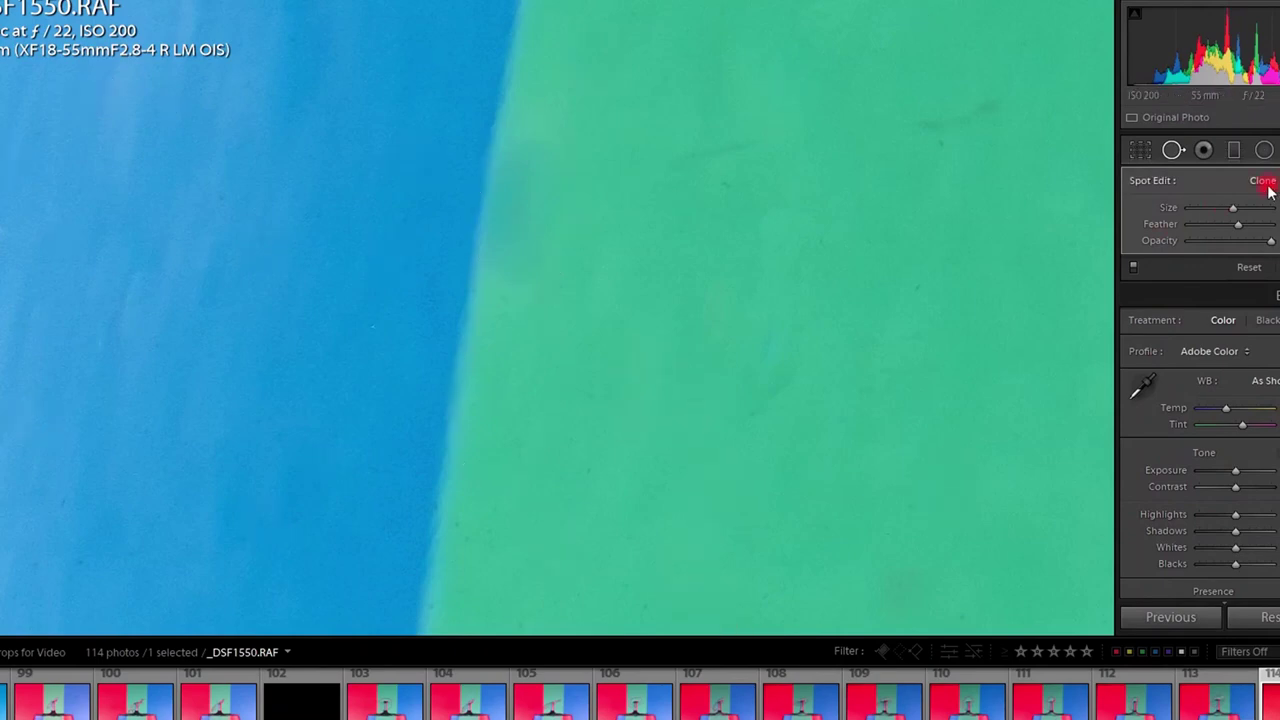
{"action": "left_click", "coordinate": [606, 491]}
{"action": "left_click", "coordinate": [506, 491]}
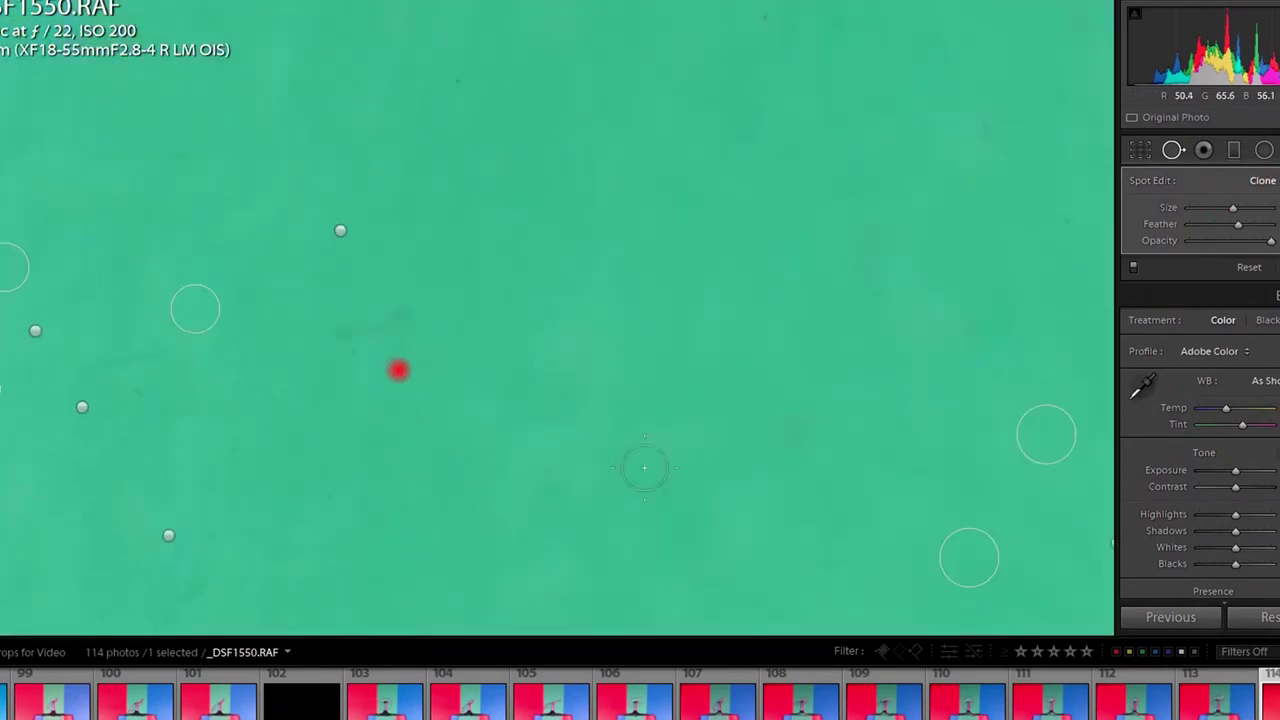
Clone out the dark smudges and specks across the middle of the green area inside the glass.
{"action": "left_click_drag", "start_coordinate": [339, 328], "coordinate": [388, 312]}
{"action": "left_click", "coordinate": [137, 394]}
{"action": "left_click", "coordinate": [870, 294]}
{"action": "left_click_drag", "start_coordinate": [975, 145], "coordinate": [987, 112]}
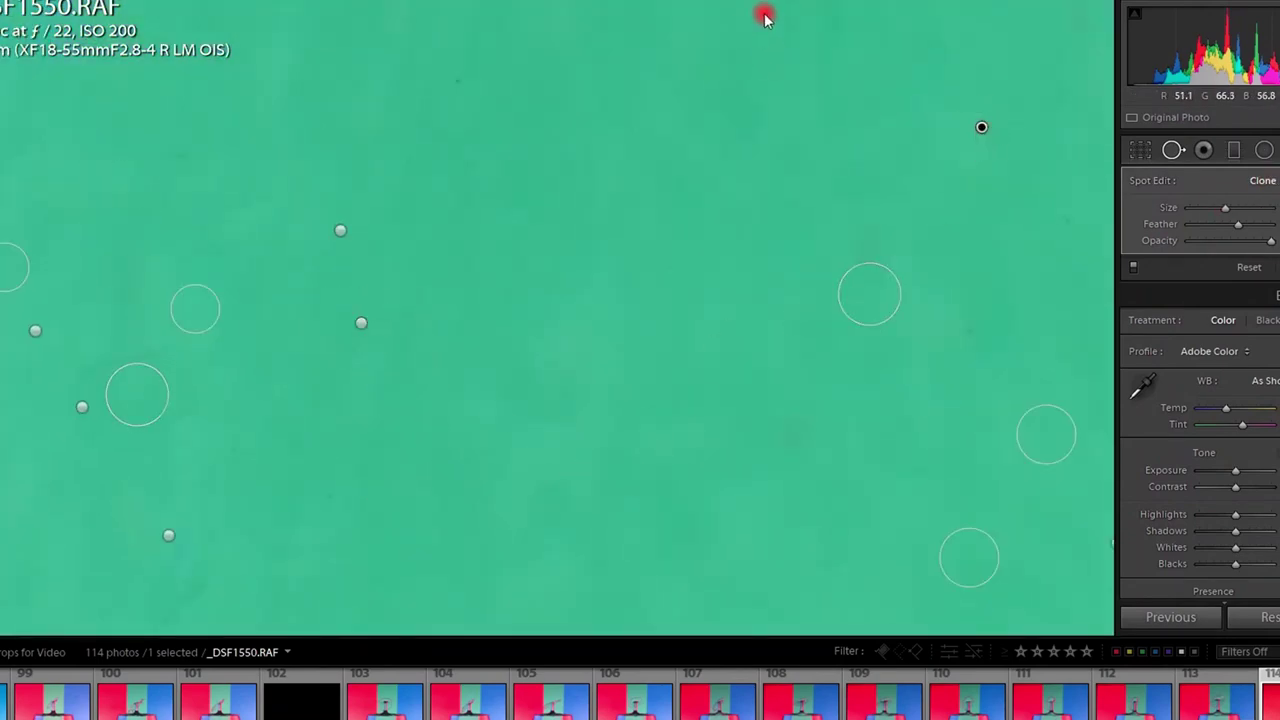
{"action": "left_click", "coordinate": [764, 14]}
{"action": "left_click", "coordinate": [459, 81]}
Clone out the remaining specks in the green area toward the red section of the glass.
{"action": "left_click_drag", "start_coordinate": [1060, 330], "coordinate": [594, 361]}
{"action": "left_click", "coordinate": [657, 377]}
{"action": "left_click", "coordinate": [606, 249]}
Clone out the marks along the glass's right edge, between the red section and the blue background.
{"action": "left_click_drag", "start_coordinate": [708, 121], "coordinate": [100, 255]}
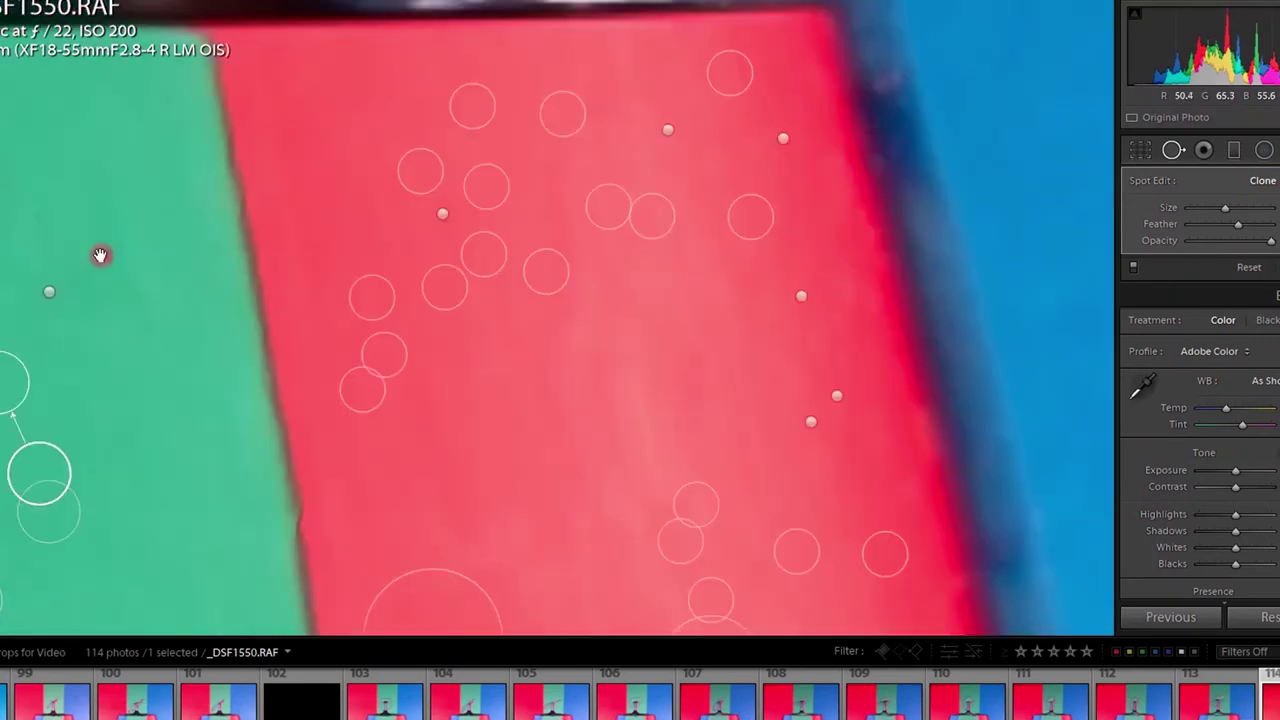
{"action": "left_click_drag", "start_coordinate": [784, 620], "coordinate": [609, 240]}
{"action": "left_click_drag", "start_coordinate": [783, 483], "coordinate": [726, 520]}
{"action": "mouse_move", "coordinate": [798, 152]}
{"action": "left_mouse_down"}
{"action": "mouse_move", "coordinate": [749, 403]}
{"action": "mouse_move", "coordinate": [767, 467]}
{"action": "left_mouse_up"}
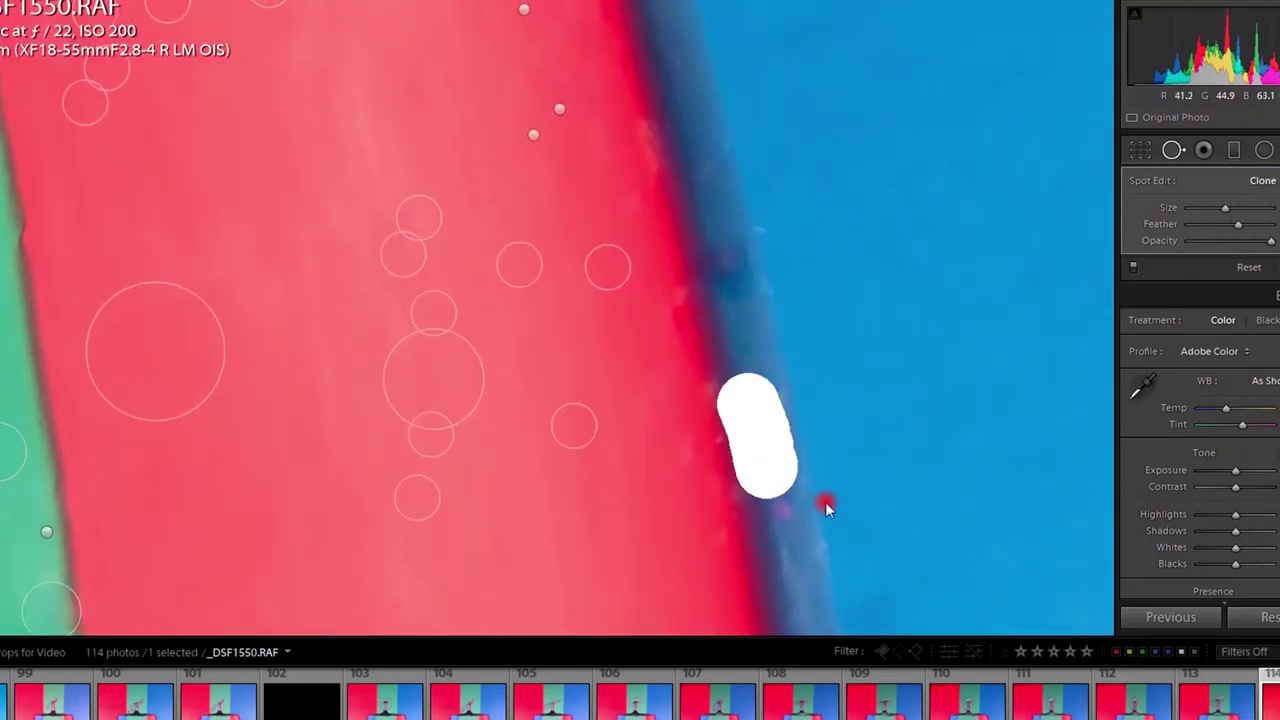
{"action": "left_click", "coordinate": [783, 507]}
Clone out the leftover specks in the green area just below the glass rim.
{"action": "left_click_drag", "start_coordinate": [814, 274], "coordinate": [890, 598]}
{"action": "left_click_drag", "start_coordinate": [385, 140], "coordinate": [569, 380]}
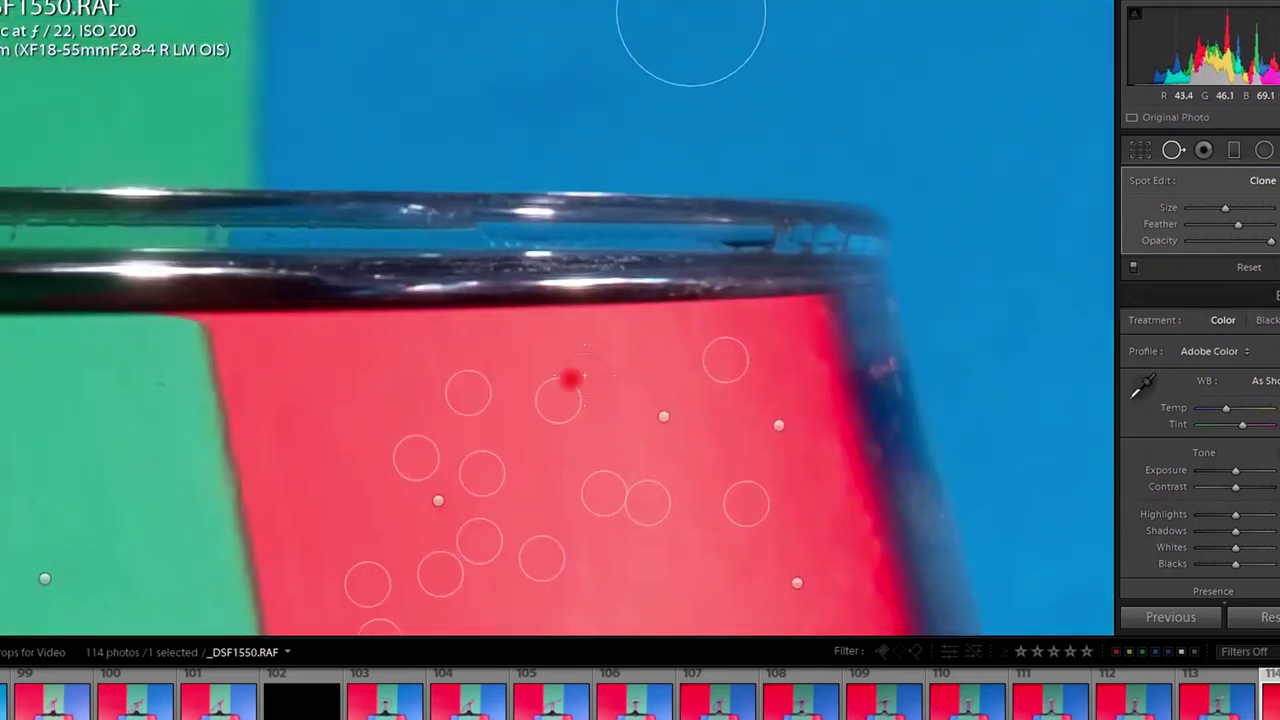
{"action": "left_click", "coordinate": [558, 388]}
{"action": "left_click", "coordinate": [375, 296]}
Clone over two blemishes in the red background above the rim, then restore the full image and close Spot Removal.
{"action": "left_click_drag", "start_coordinate": [337, 300], "coordinate": [397, 334]}
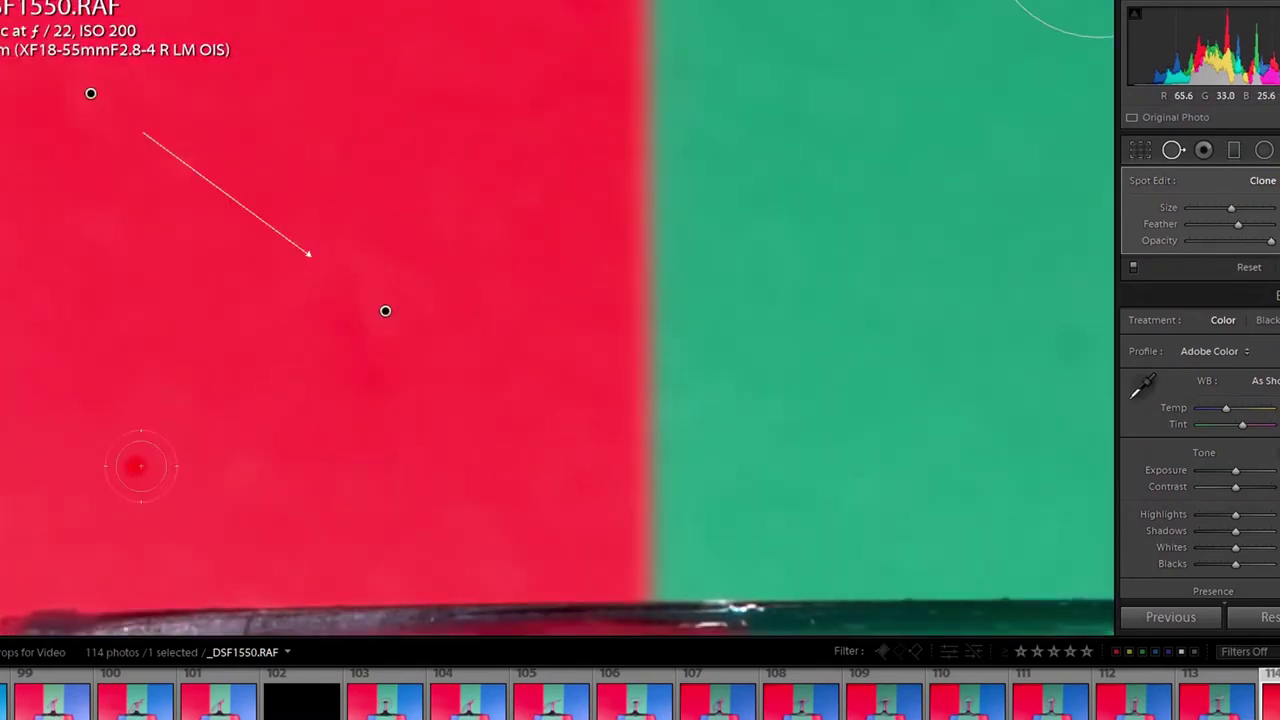
{"action": "left_click_drag", "start_coordinate": [131, 466], "coordinate": [150, 478]}
{"action": "key", "text": "z"}
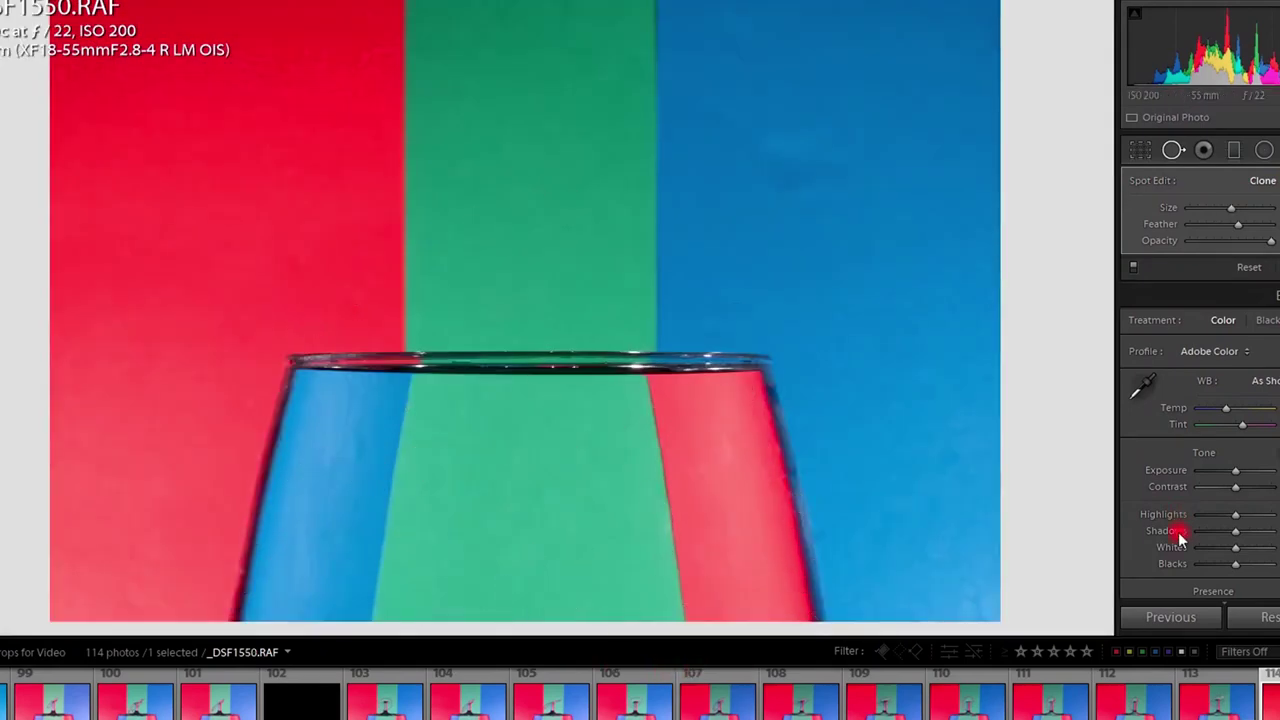
{"action": "key", "text": "q"}
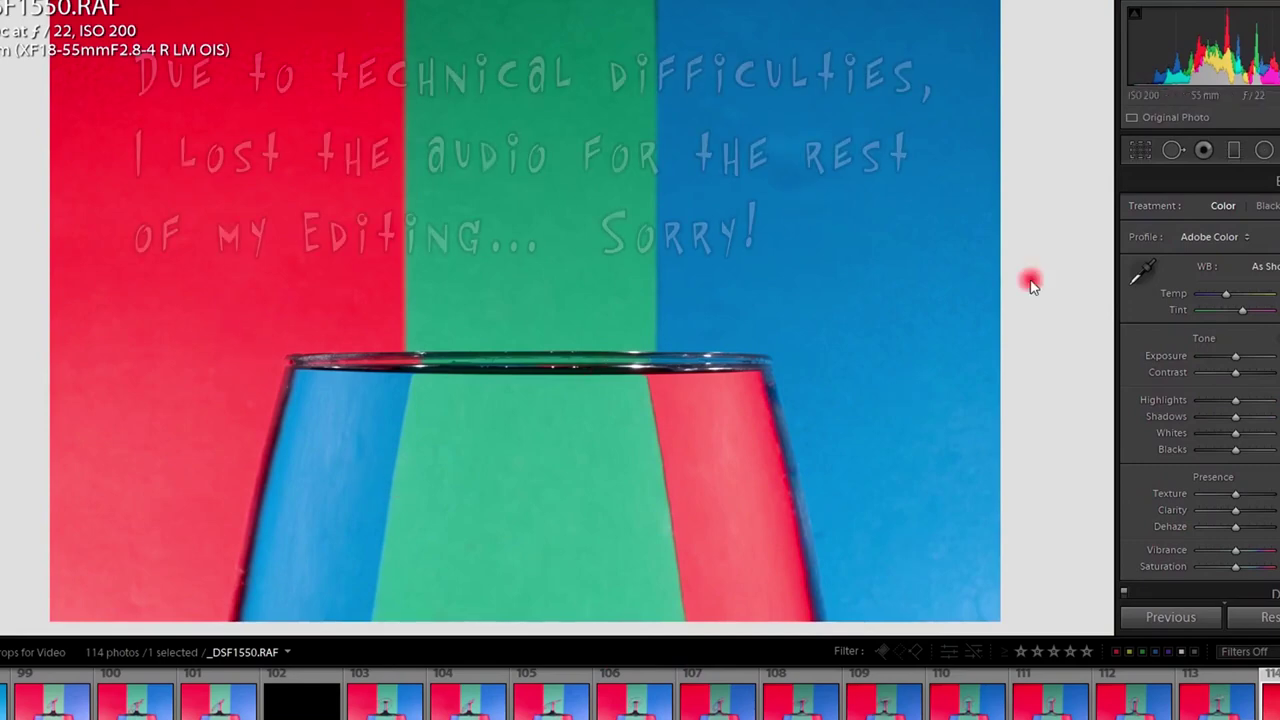
Clone over the upper end of the green-blue background boundary, sampling the boundary just below, then close Spot Removal.
{"action": "left_click", "coordinate": [657, 11]}
{"action": "left_click", "coordinate": [702, 286]}
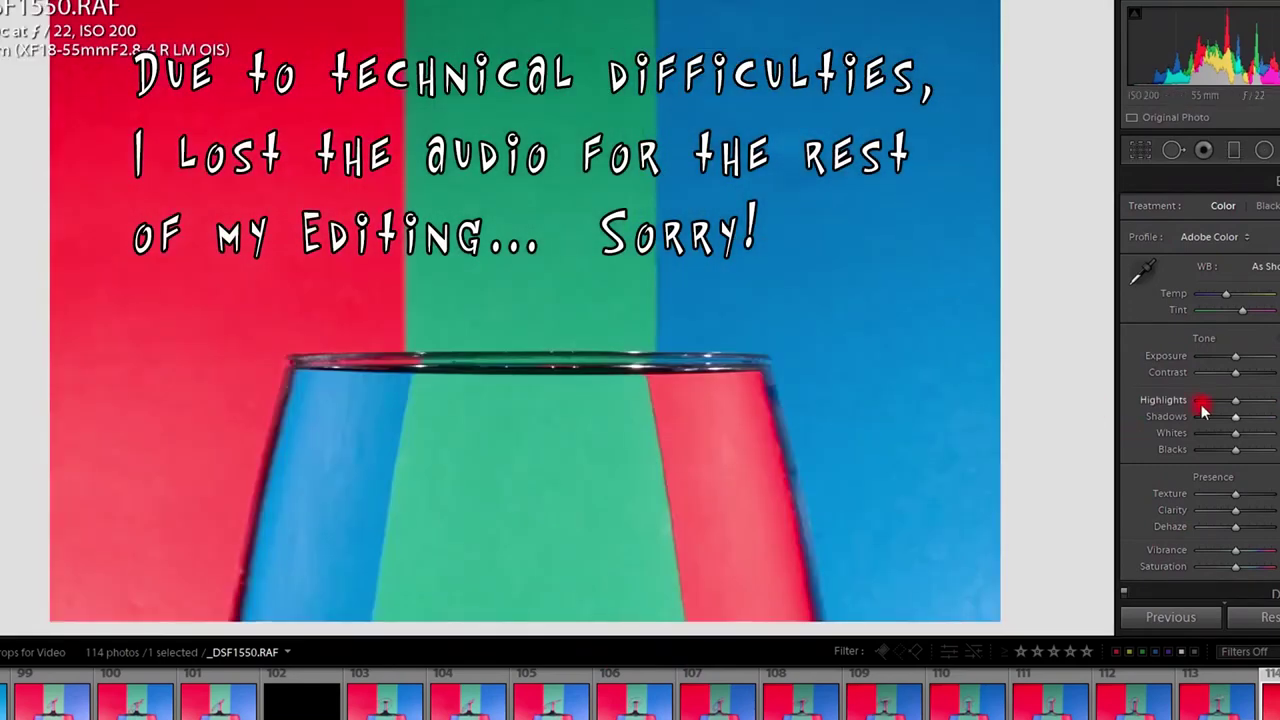
{"action": "key", "text": "q"}
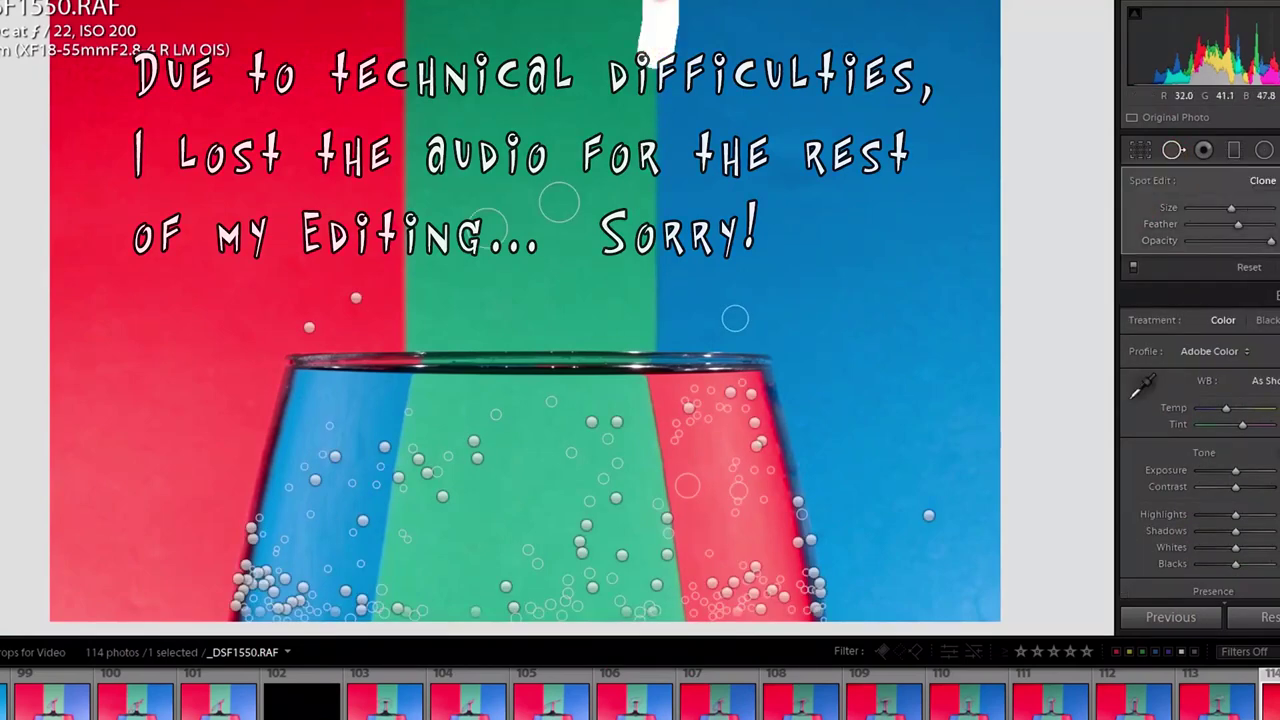
{"action": "left_click", "coordinate": [1172, 149]}
{"action": "left_click", "coordinate": [1172, 149]}
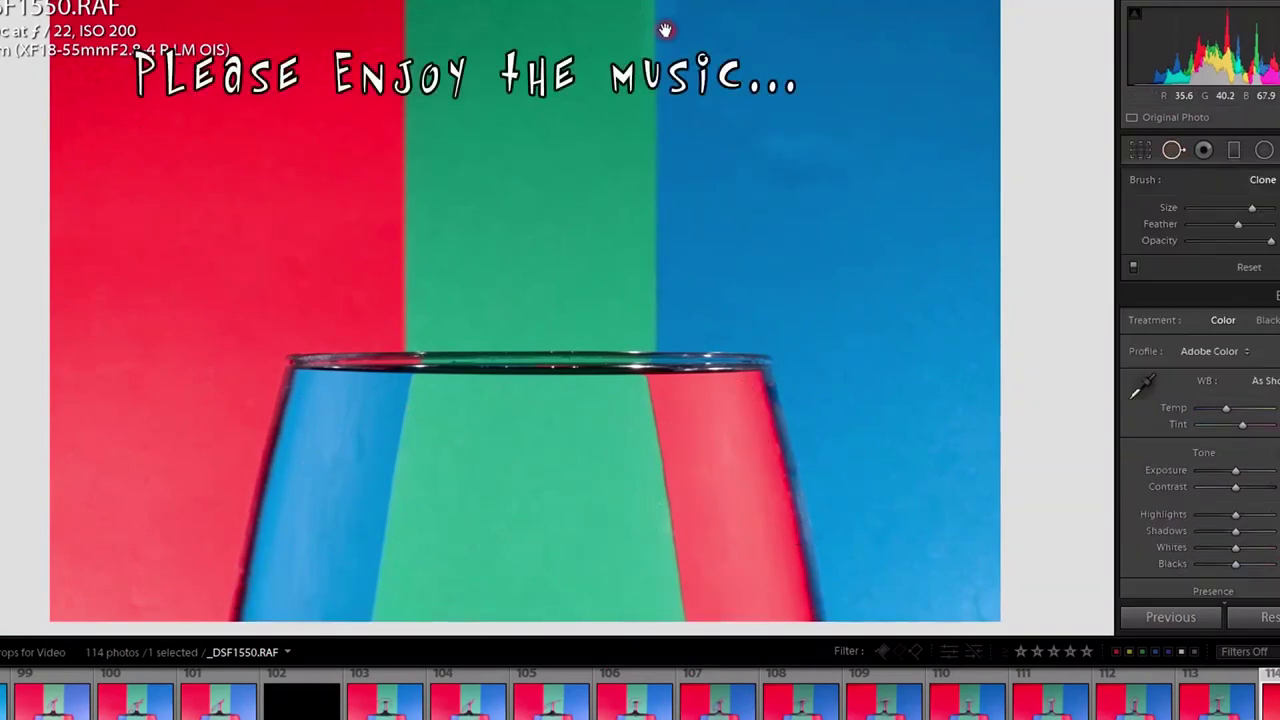
{"action": "left_click", "coordinate": [667, 28]}
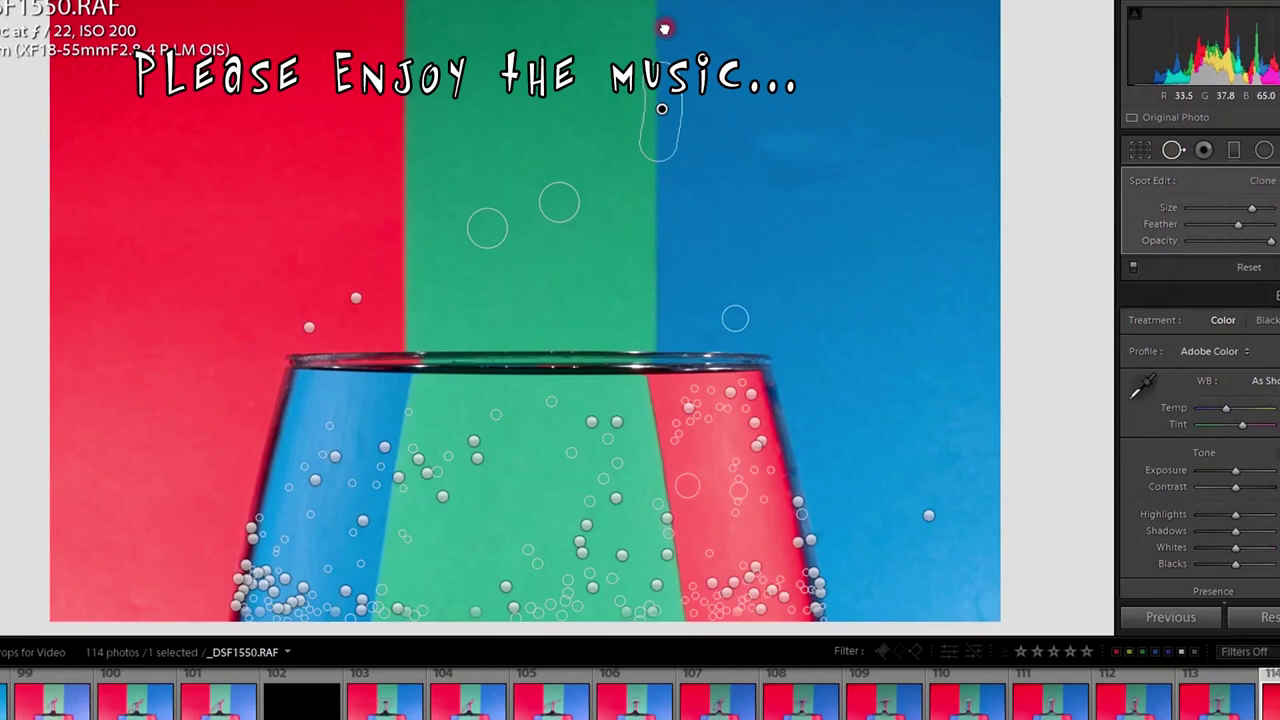
{"action": "left_click", "coordinate": [1173, 149]}
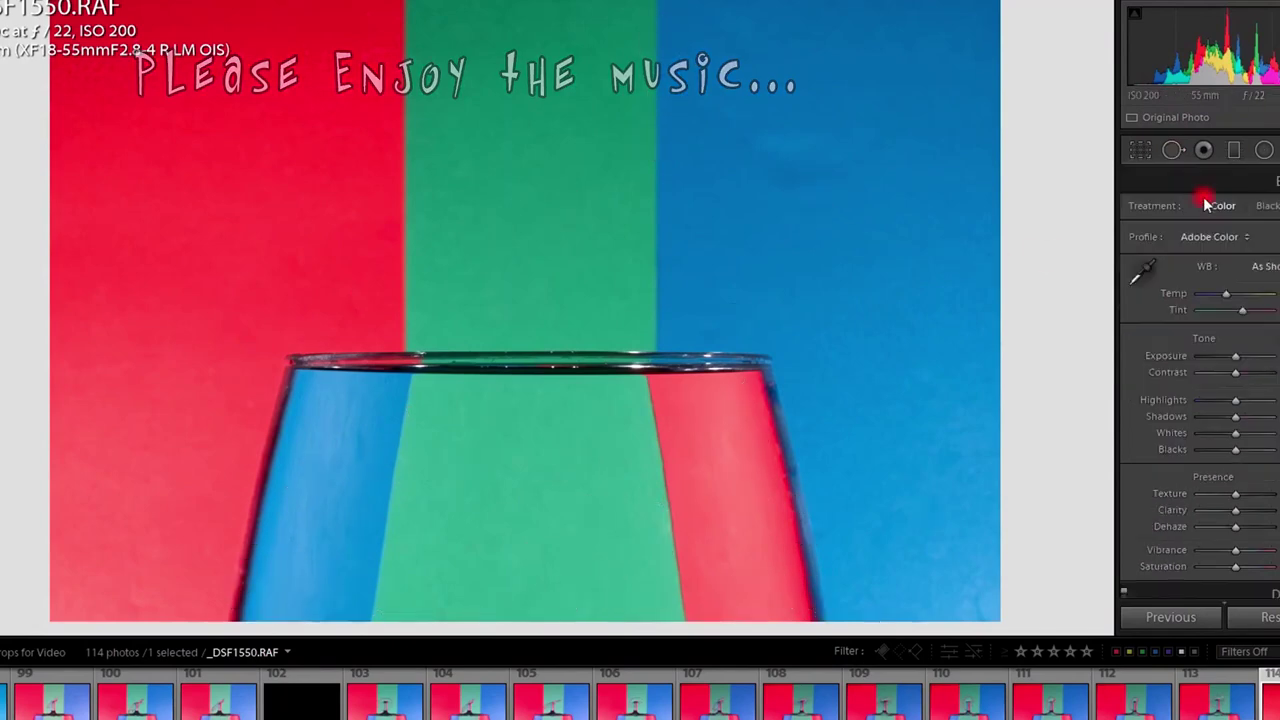
Open the splash photo _DSF1524 for developing.
{"action": "left_click", "coordinate": [1197, 693]}
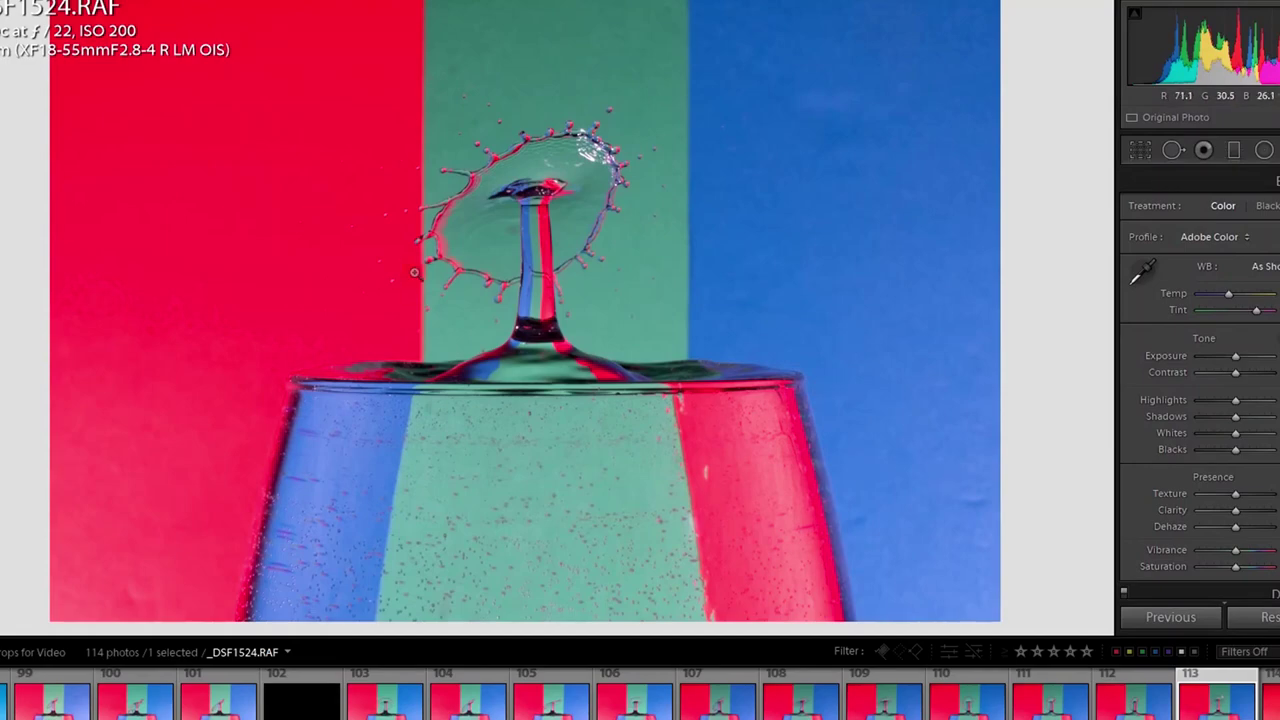
Raise the Luminance noise reduction of the splash photo to smooth the background around the droplets.
{"action": "left_click", "coordinate": [563, 316]}
{"action": "left_click_drag", "start_coordinate": [571, 271], "coordinate": [664, 428]}
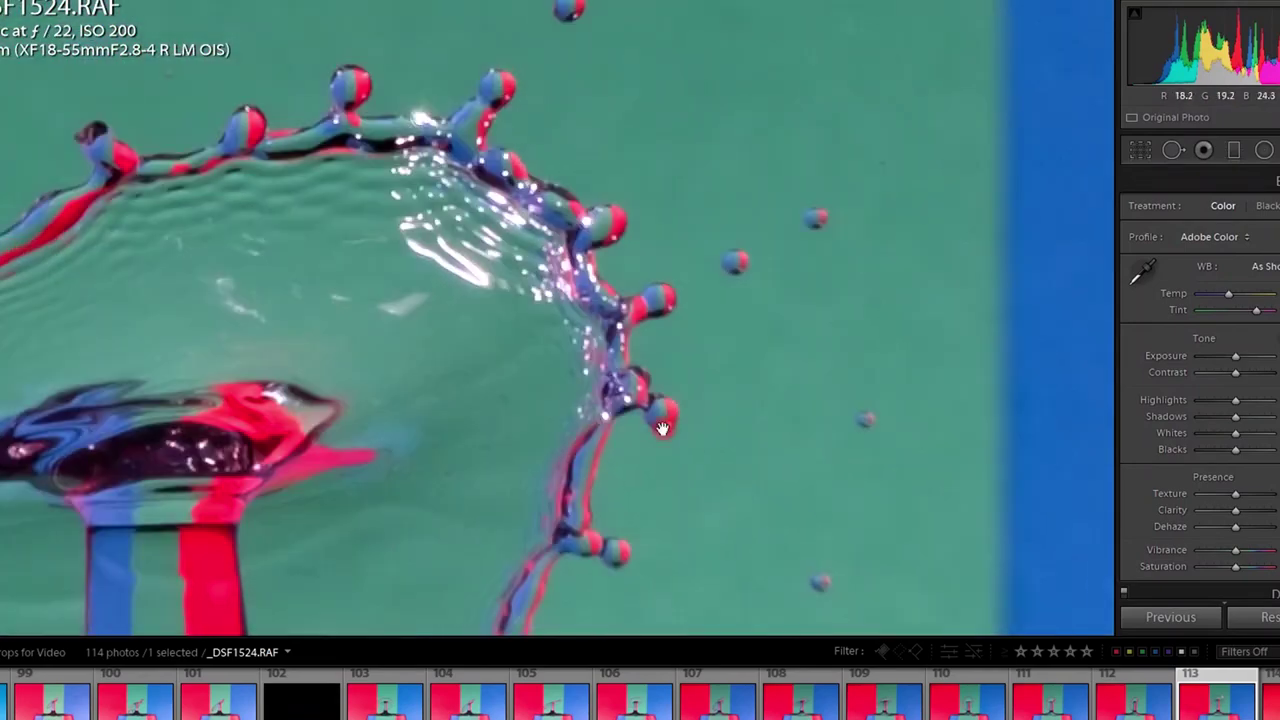
{"action": "left_click", "coordinate": [1271, 182]}
{"action": "left_click_drag", "start_coordinate": [352, 239], "coordinate": [706, 481]}
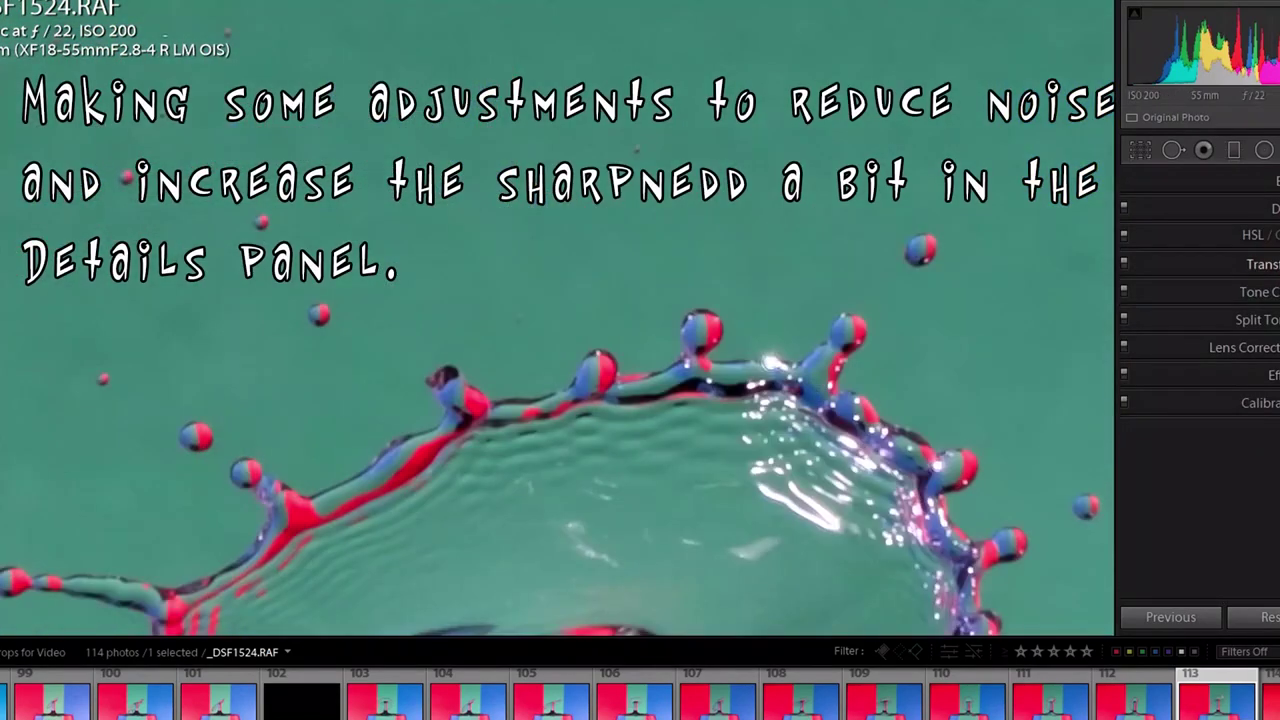
{"action": "left_click", "coordinate": [1273, 208]}
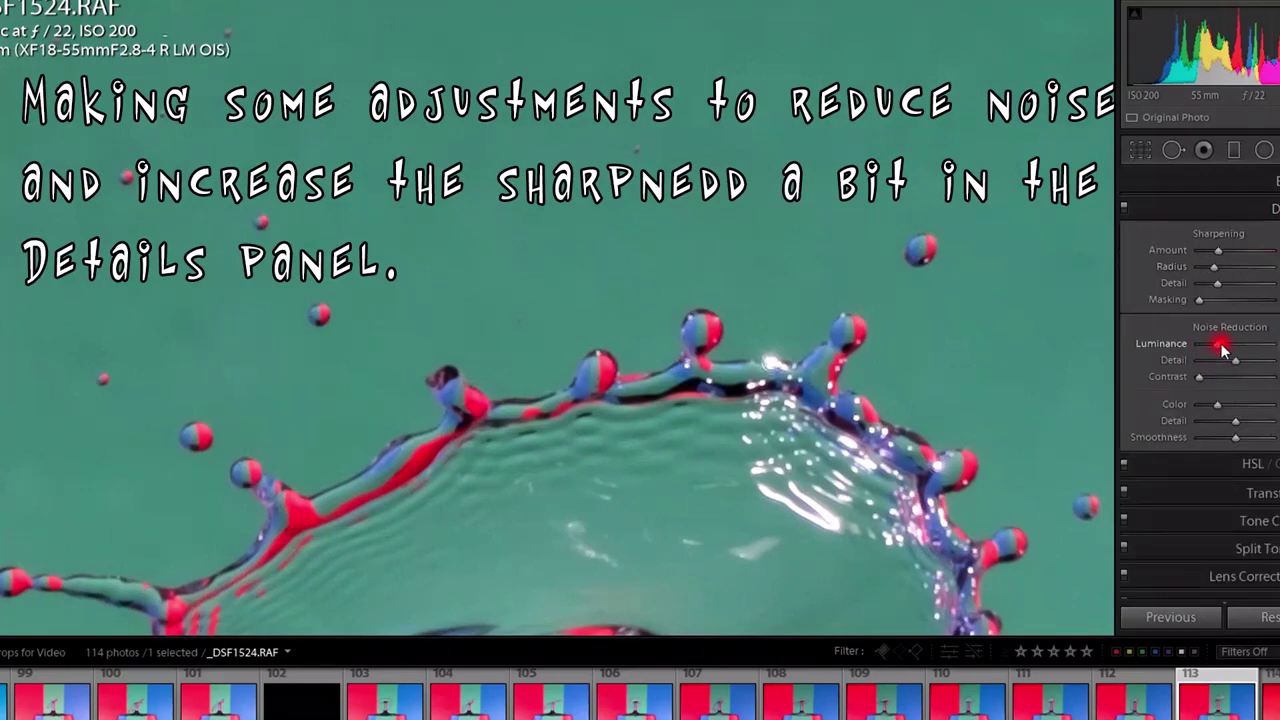
{"action": "left_click_drag", "start_coordinate": [1222, 349], "coordinate": [1233, 350]}
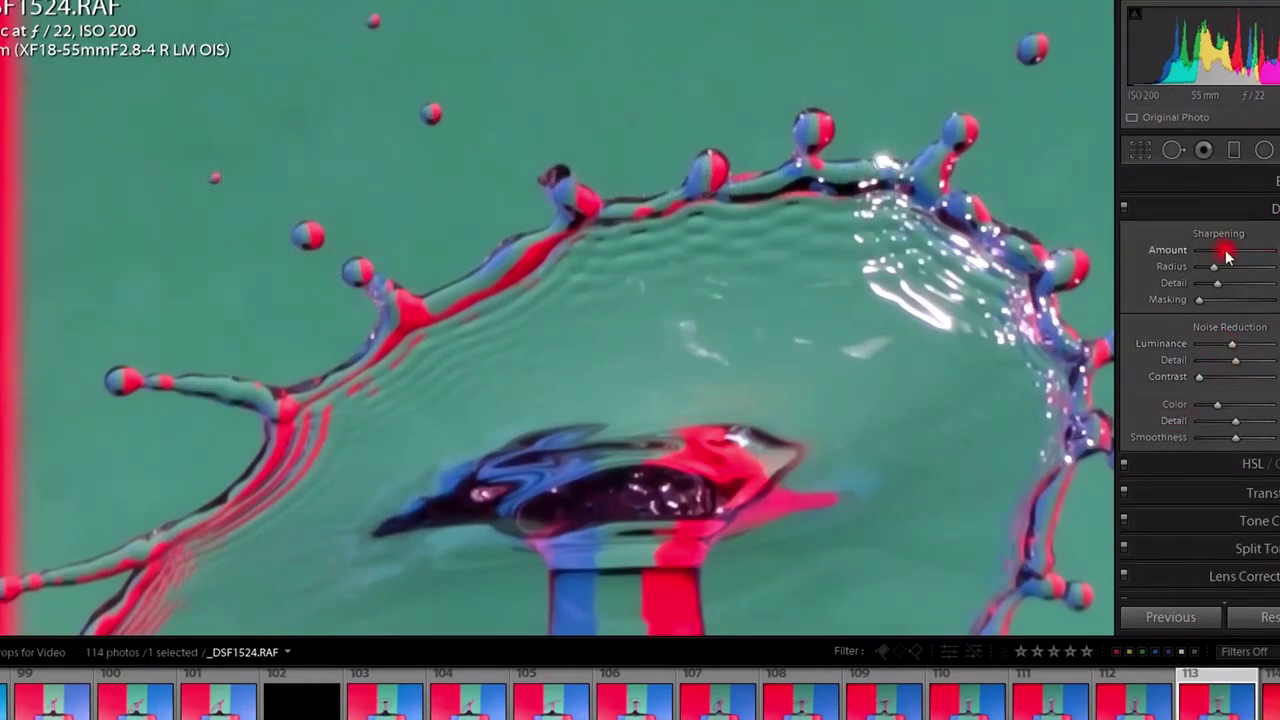
Increase the sharpening Amount slightly and raise Masking strongly, then lower the sharpening Detail.
{"action": "left_click_drag", "start_coordinate": [1212, 305], "coordinate": [1258, 307]}
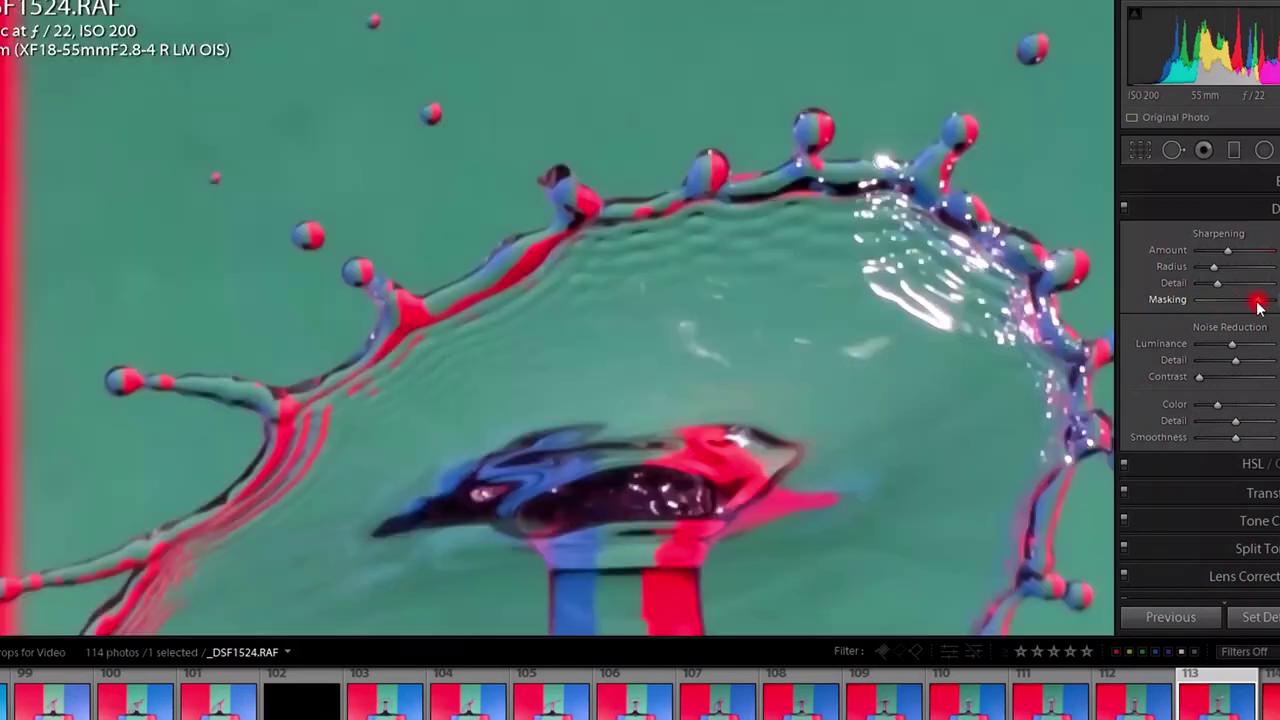
{"action": "left_click_drag", "start_coordinate": [800, 540], "coordinate": [716, 656]}
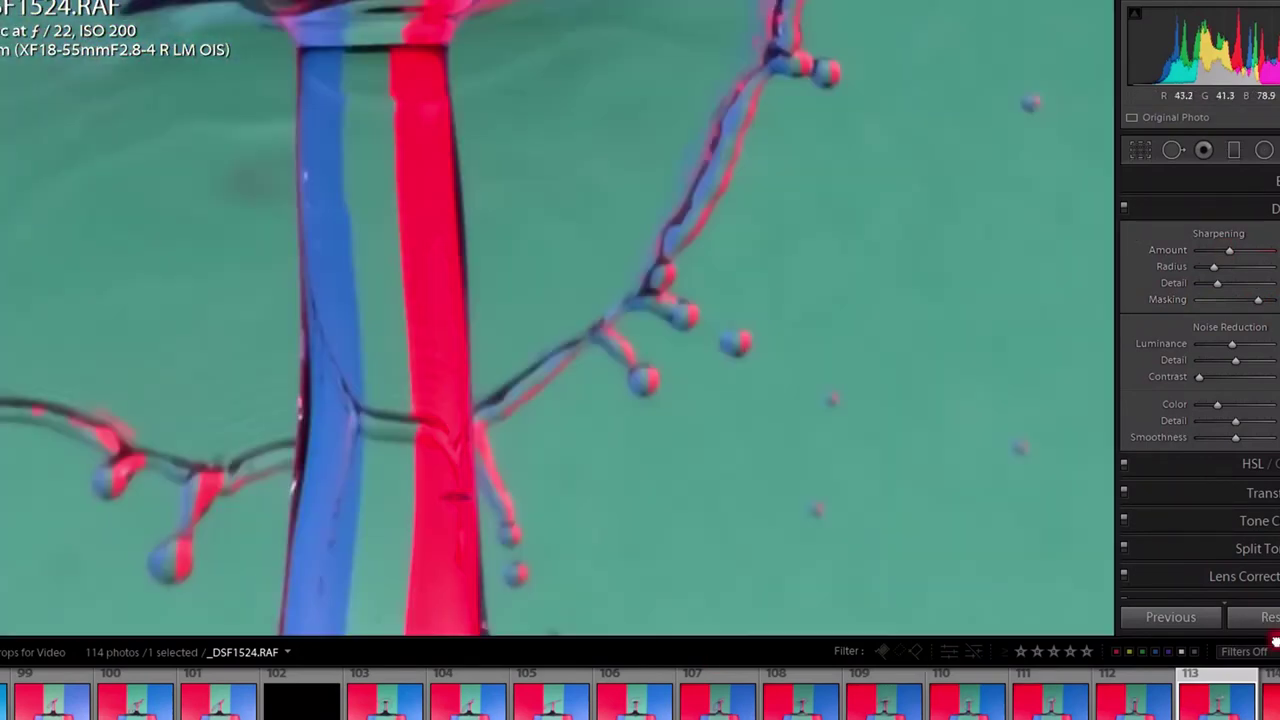
{"action": "left_click_drag", "start_coordinate": [835, 110], "coordinate": [823, 365]}
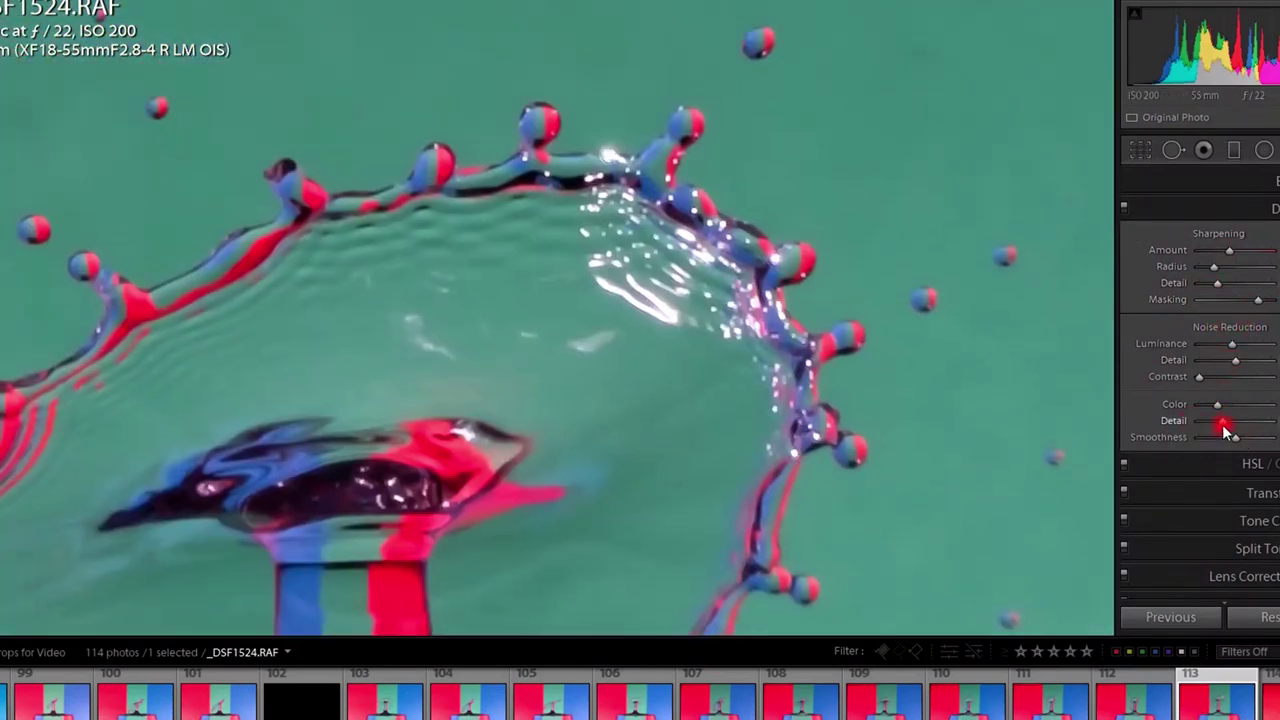
{"action": "left_click_drag", "start_coordinate": [1217, 289], "coordinate": [1199, 289]}
{"action": "left_click", "coordinate": [590, 390]}
Increase the photo's Contrast slightly and raise its Texture.
{"action": "left_click", "coordinate": [1241, 191]}
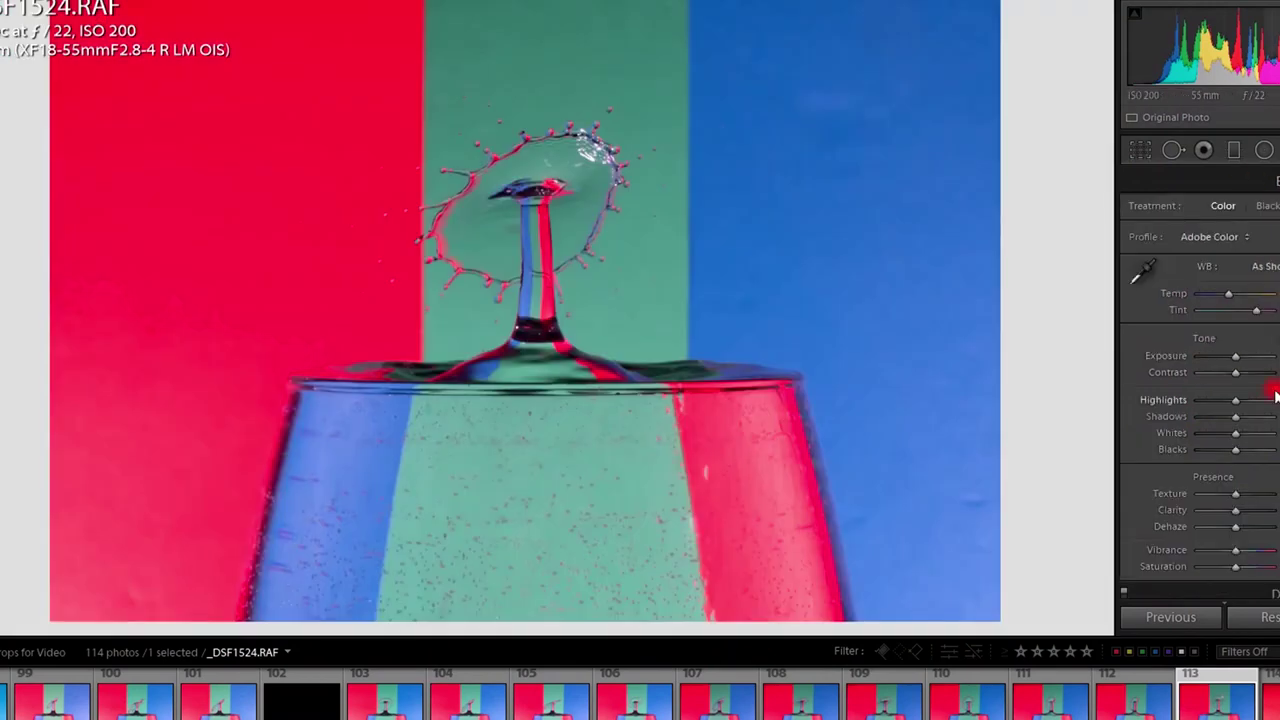
{"action": "left_click_drag", "start_coordinate": [1231, 375], "coordinate": [1242, 378]}
{"action": "left_click_drag", "start_coordinate": [1237, 500], "coordinate": [1248, 494]}
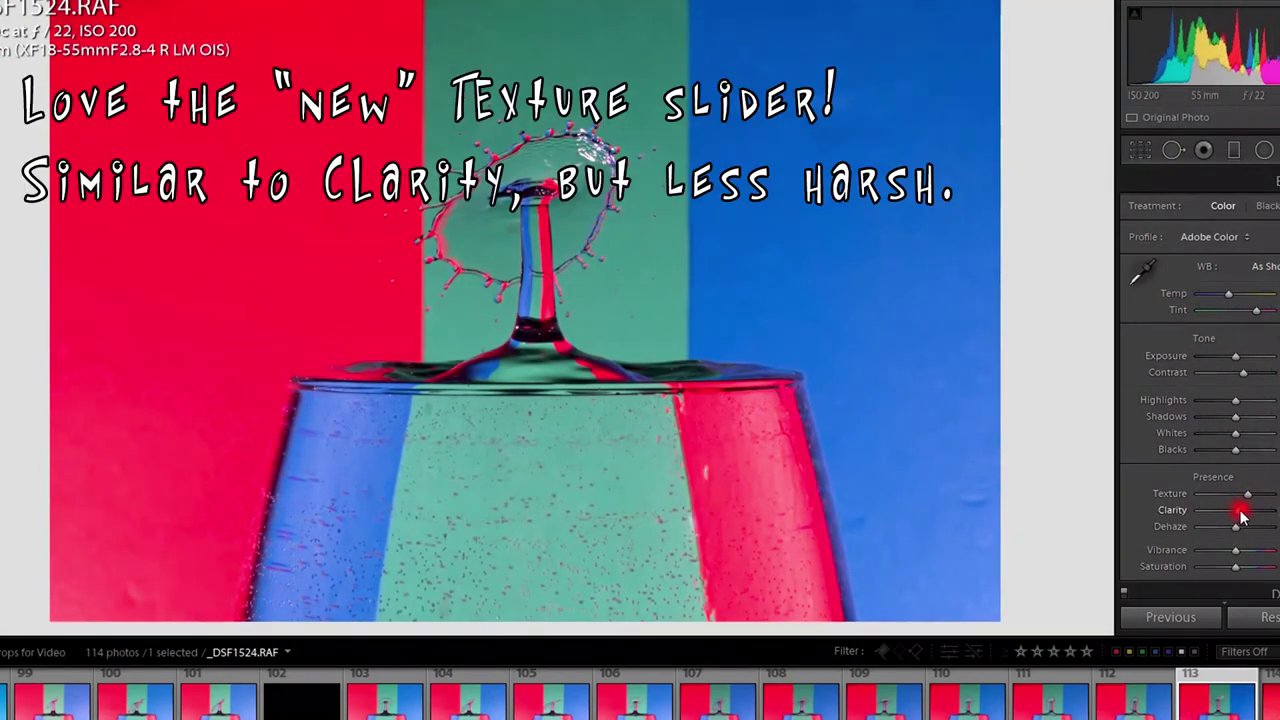
Raise the Highlights and Whites and lower the Shadows and Blacks of the splash photo.
{"action": "mouse_move", "coordinate": [1235, 400]}
{"action": "left_mouse_down"}
{"action": "mouse_move", "coordinate": [1229, 409]}
{"action": "mouse_move", "coordinate": [1248, 405]}
{"action": "left_mouse_up"}
{"action": "left_click_drag", "start_coordinate": [1236, 451], "coordinate": [1225, 451]}
{"action": "left_click_drag", "start_coordinate": [1236, 434], "coordinate": [1246, 434]}
{"action": "left_click_drag", "start_coordinate": [1236, 418], "coordinate": [1230, 418]}
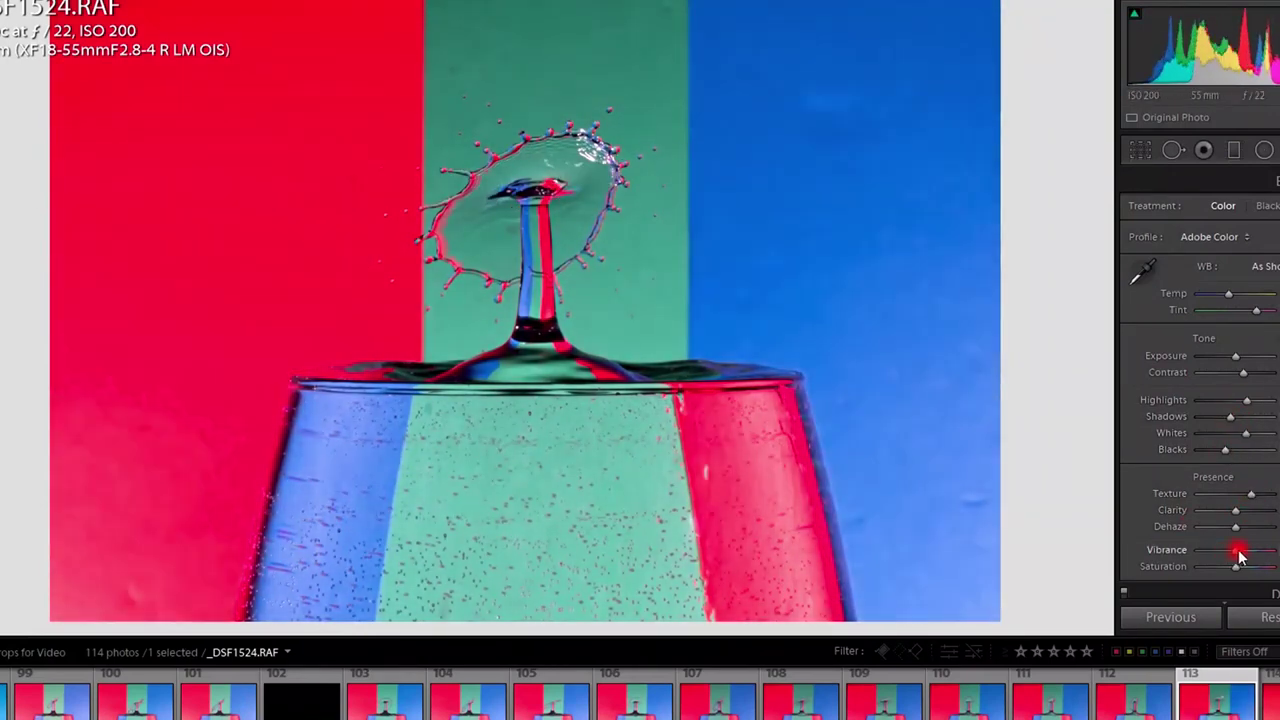
Lower the Red saturation slightly, then reduce the luminance of the Red and Blue colours.
{"action": "scroll", "coordinate": [1234, 551], "scroll_direction": "down", "scroll_amount": 3}
{"action": "left_click_drag", "start_coordinate": [1238, 299], "coordinate": [1230, 300]}
{"action": "left_click", "coordinate": [1256, 256]}
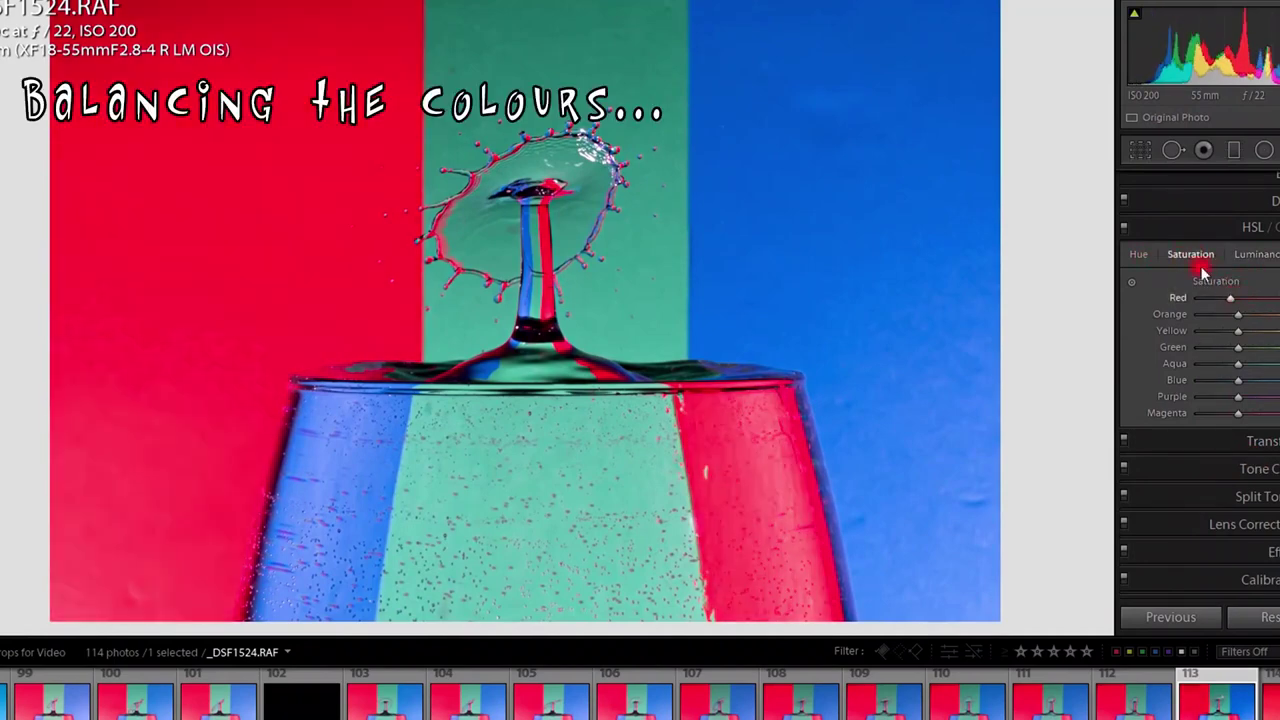
{"action": "left_click_drag", "start_coordinate": [1238, 384], "coordinate": [1230, 384]}
Shift the Aqua hue down and the Green hue up, then lower the Aqua luminance slightly.
{"action": "left_click", "coordinate": [1138, 256]}
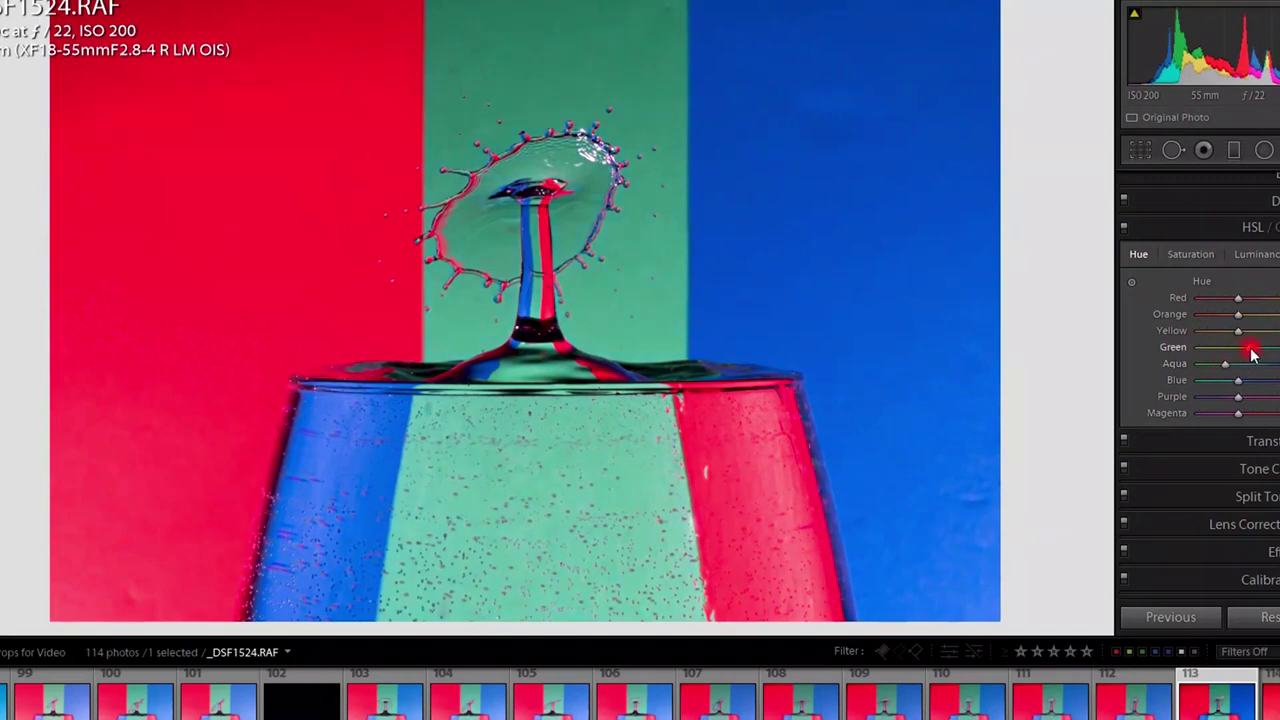
{"action": "left_click_drag", "start_coordinate": [1230, 383], "coordinate": [1241, 382]}
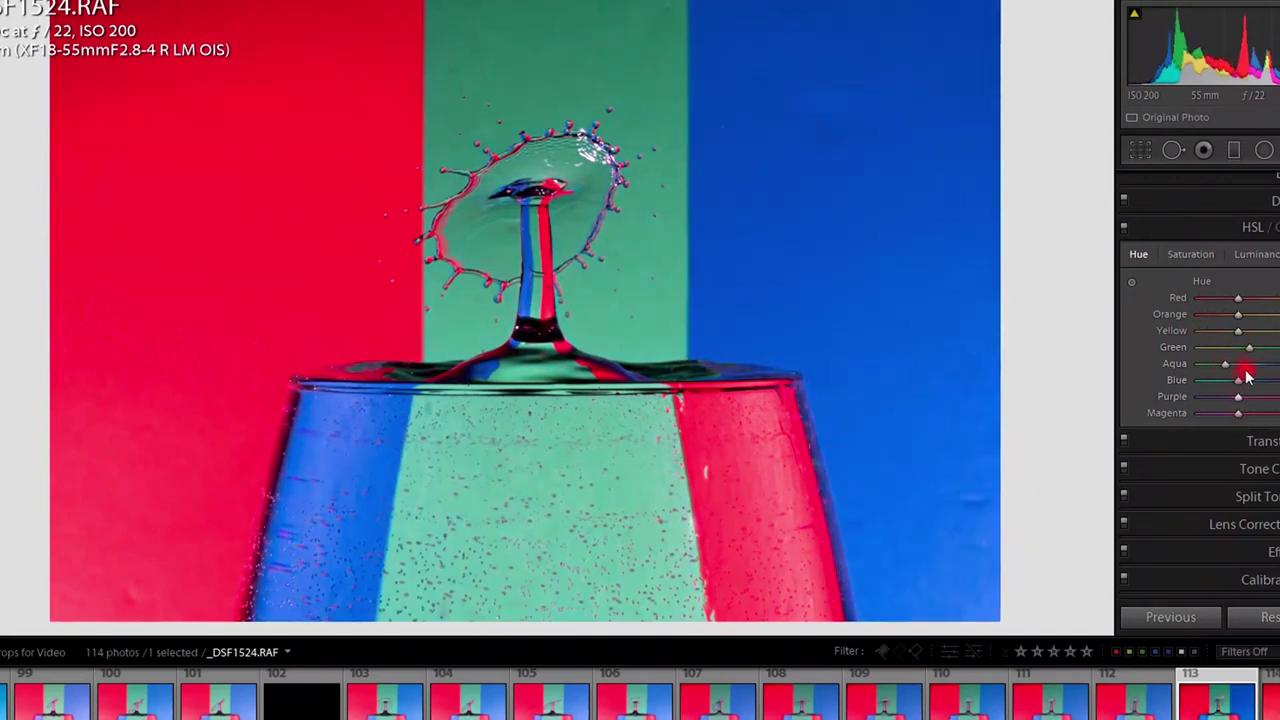
{"action": "left_click", "coordinate": [1214, 256]}
{"action": "left_click", "coordinate": [1251, 256]}
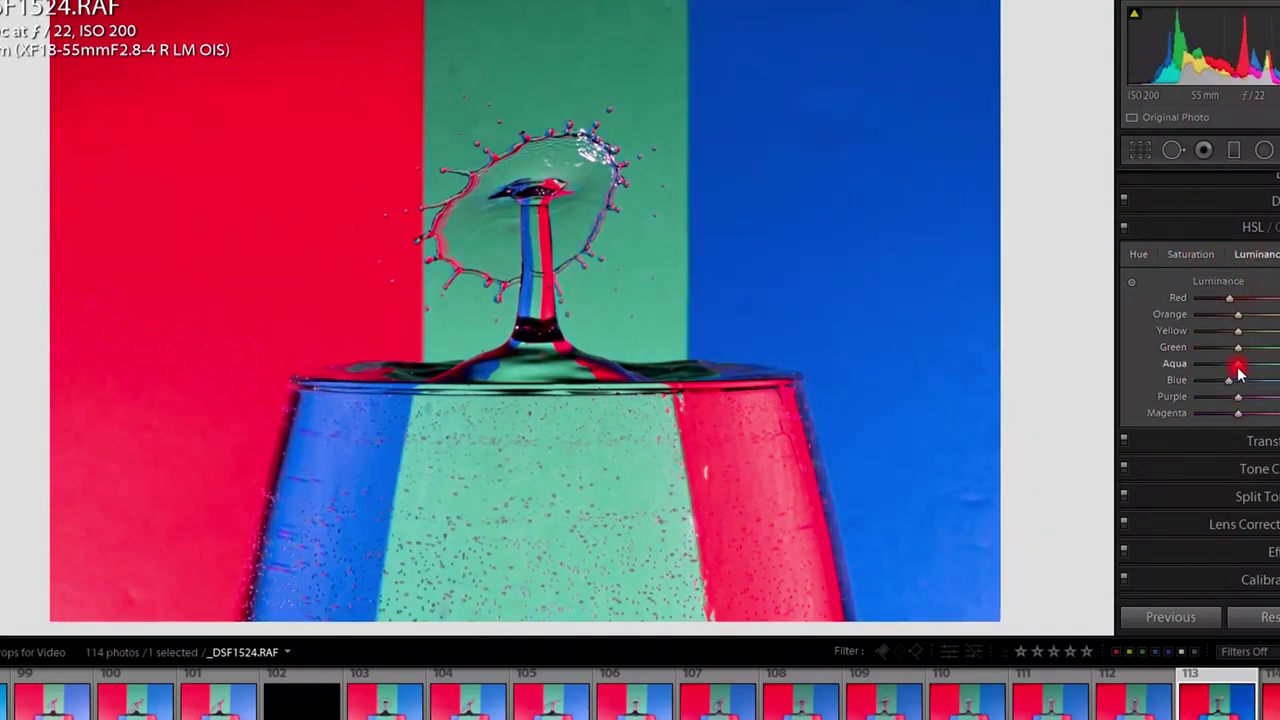
{"action": "left_click_drag", "start_coordinate": [1239, 371], "coordinate": [1229, 371]}
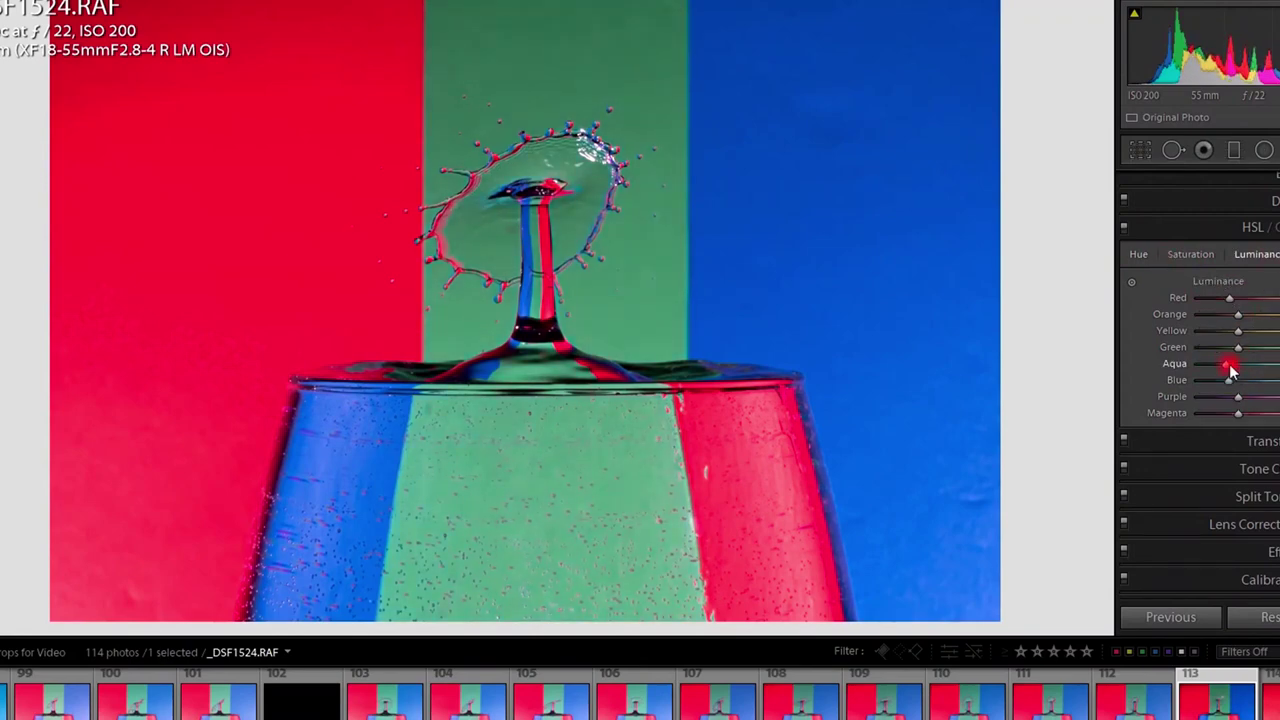
{"action": "left_click_drag", "start_coordinate": [1229, 366], "coordinate": [1231, 371]}
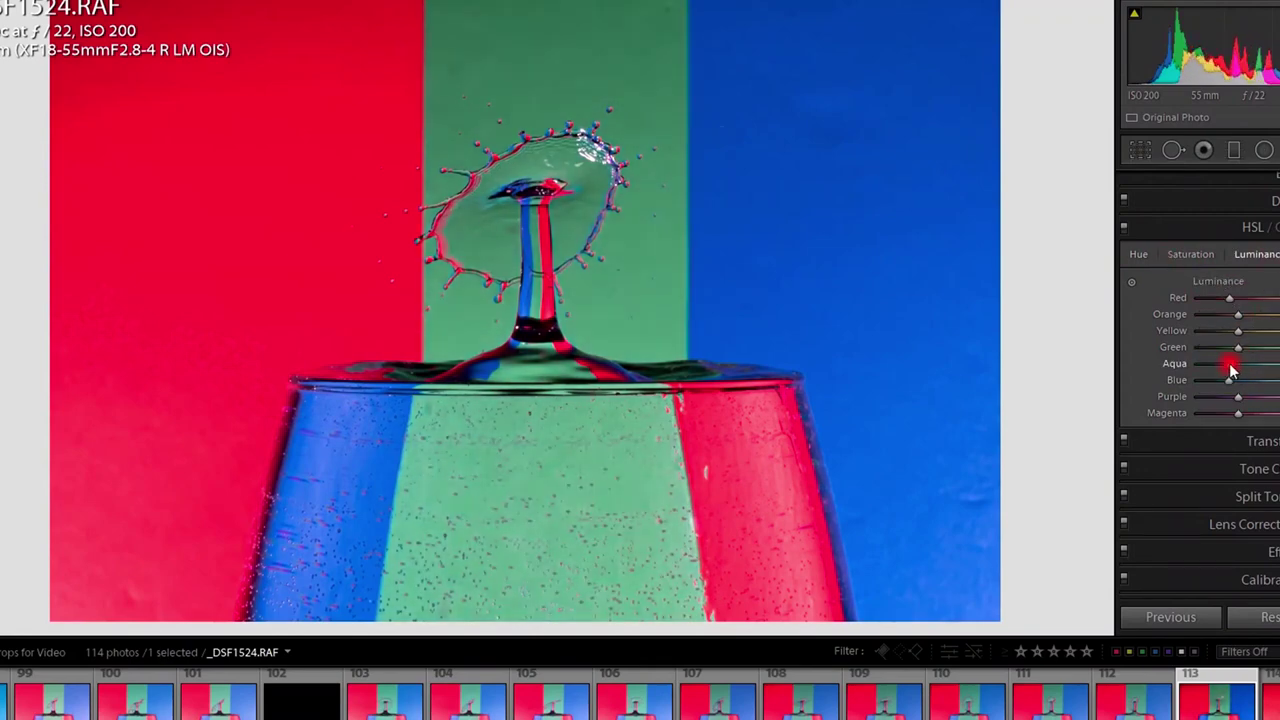
Activate Guided Upright in the Transform settings to straighten the vertical background lines.
{"action": "left_click", "coordinate": [1276, 176]}
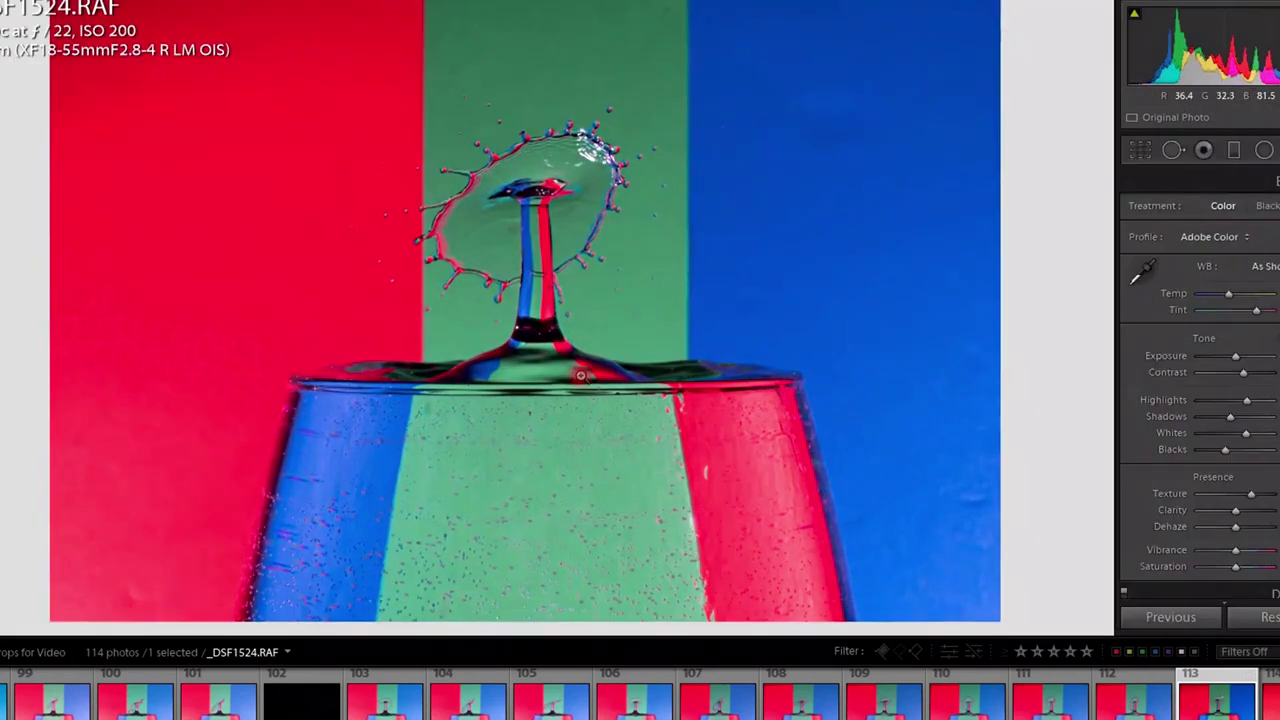
{"action": "key", "text": "ctrl+7"}
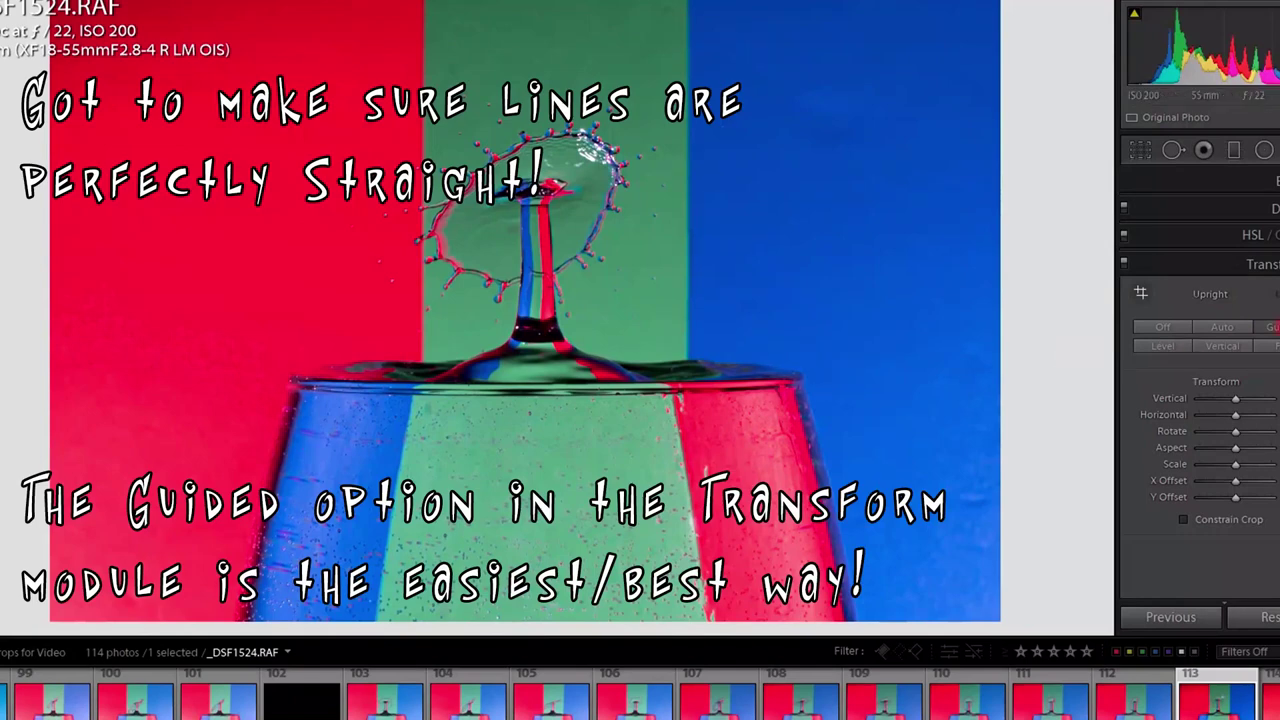
{"action": "left_click", "coordinate": [1274, 327]}
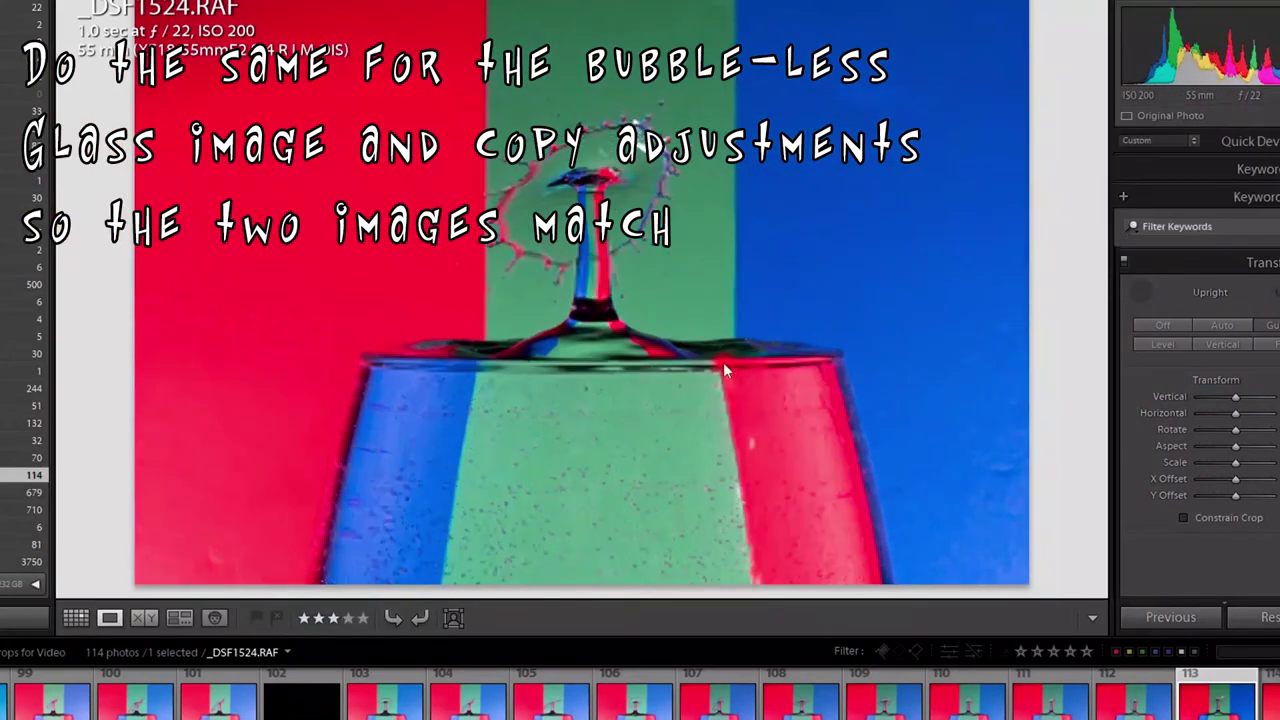
Copy the develop settings of _DSF1524, excluding Treatment & Profile, Local Adjustments, Transform, Effects, Spot Removal and Crop.
{"action": "right_click", "coordinate": [710, 340]}
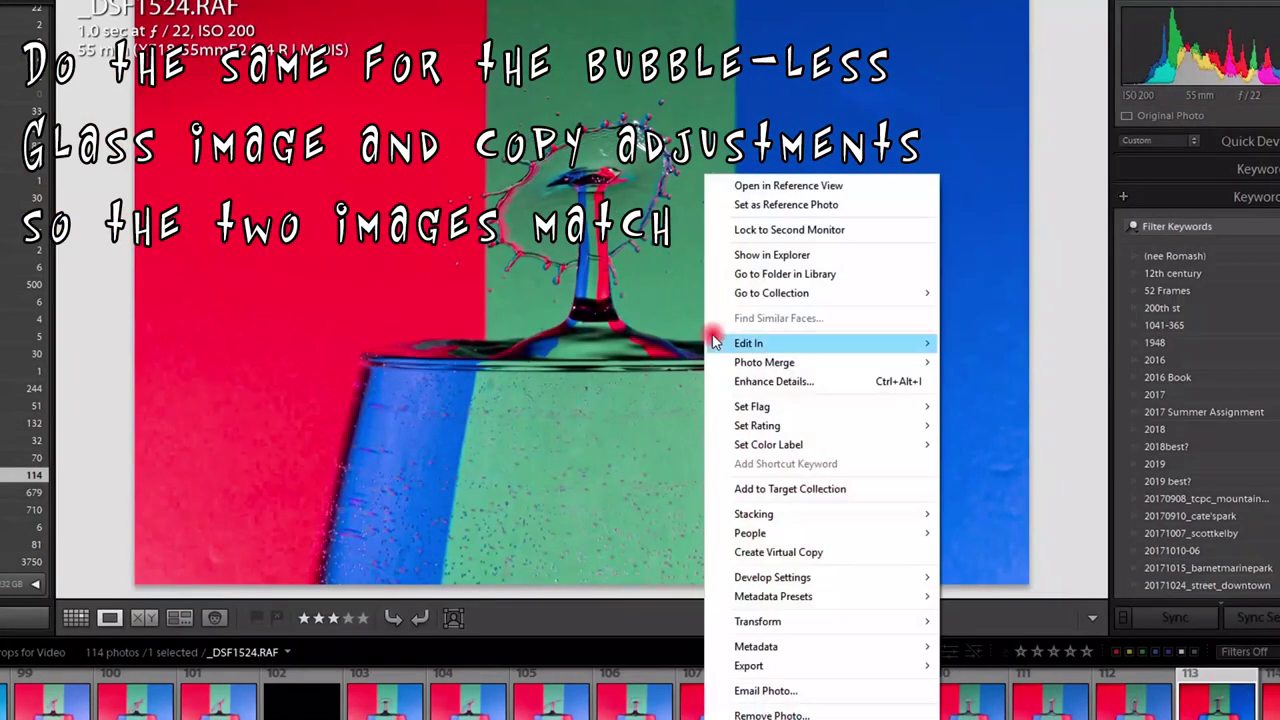
{"action": "mouse_move", "coordinate": [772, 577]}
{"action": "left_click", "coordinate": [1000, 614]}
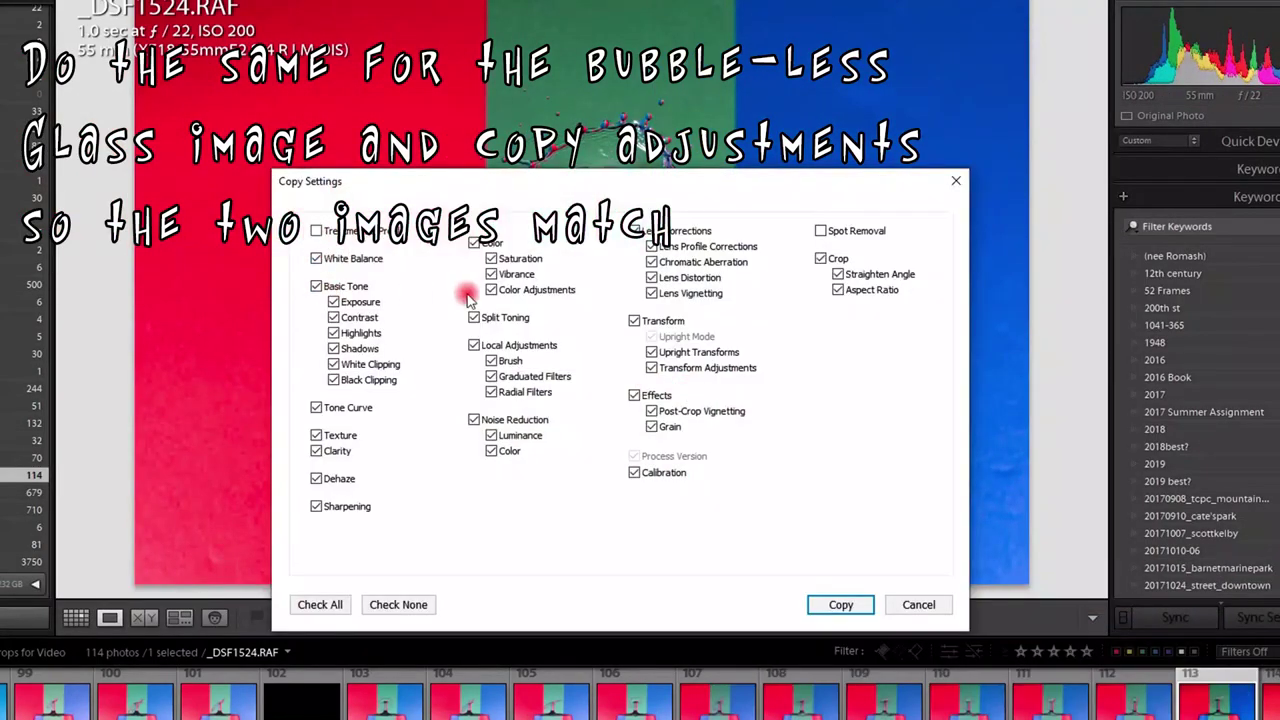
{"action": "left_click", "coordinate": [635, 322]}
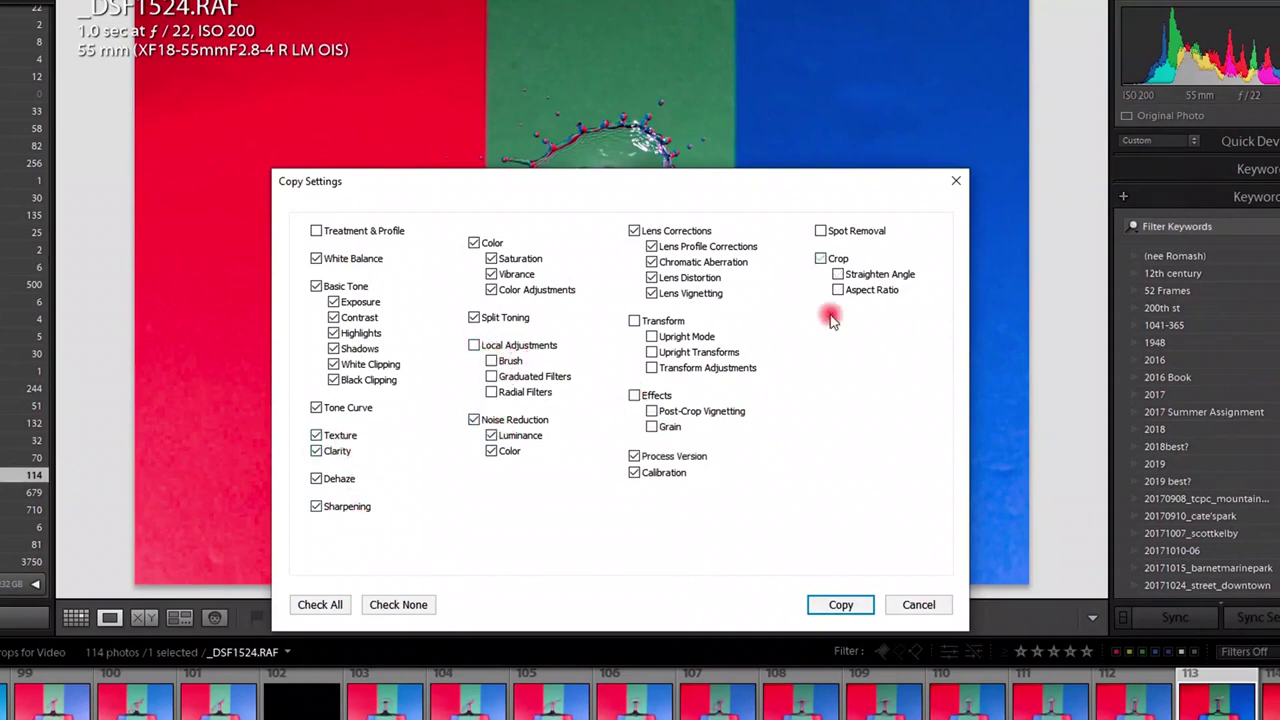
{"action": "left_click", "coordinate": [840, 604]}
Paste the copied develop settings onto the clean glass photo _DSF1550.
{"action": "key", "text": "Right"}
{"action": "right_click", "coordinate": [583, 362]}
{"action": "mouse_move", "coordinate": [666, 577]}
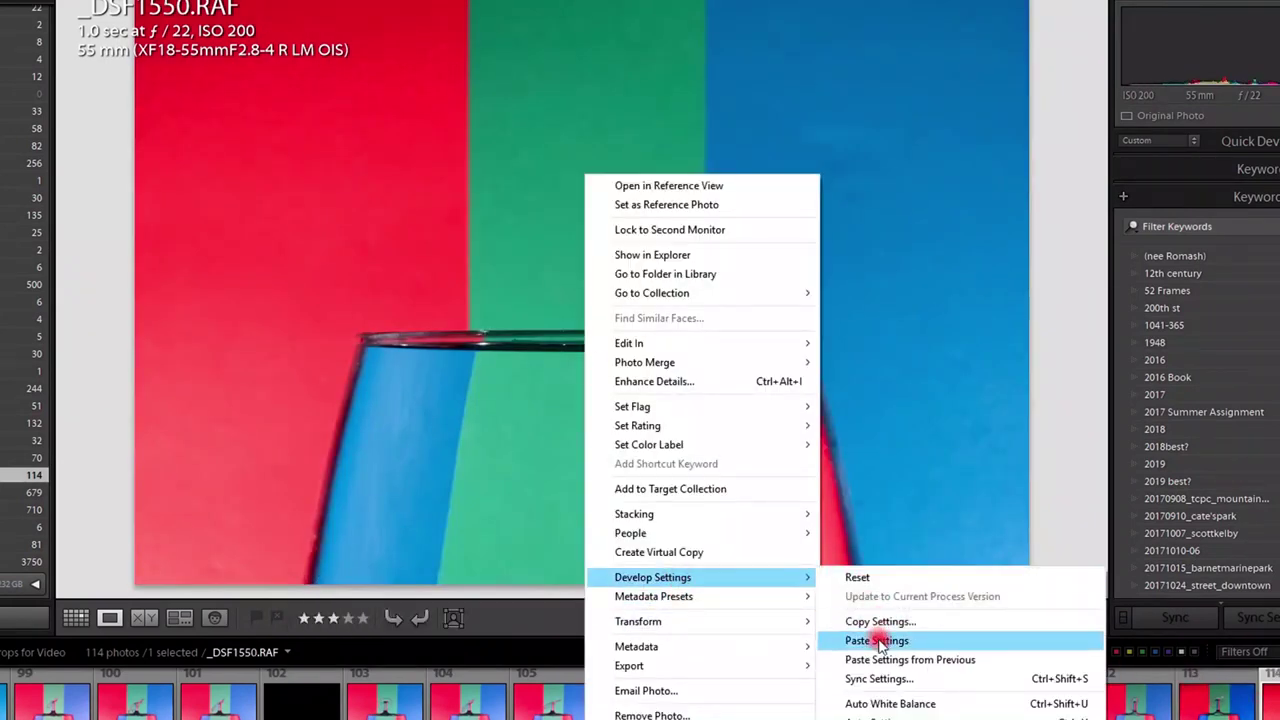
{"action": "left_click", "coordinate": [880, 643]}
Select _DSF1524 and _DSF1550 together and open both for editing in Adobe Photoshop 2020.
{"action": "left_click", "coordinate": [1213, 712]}
{"action": "key", "text": "Right"}
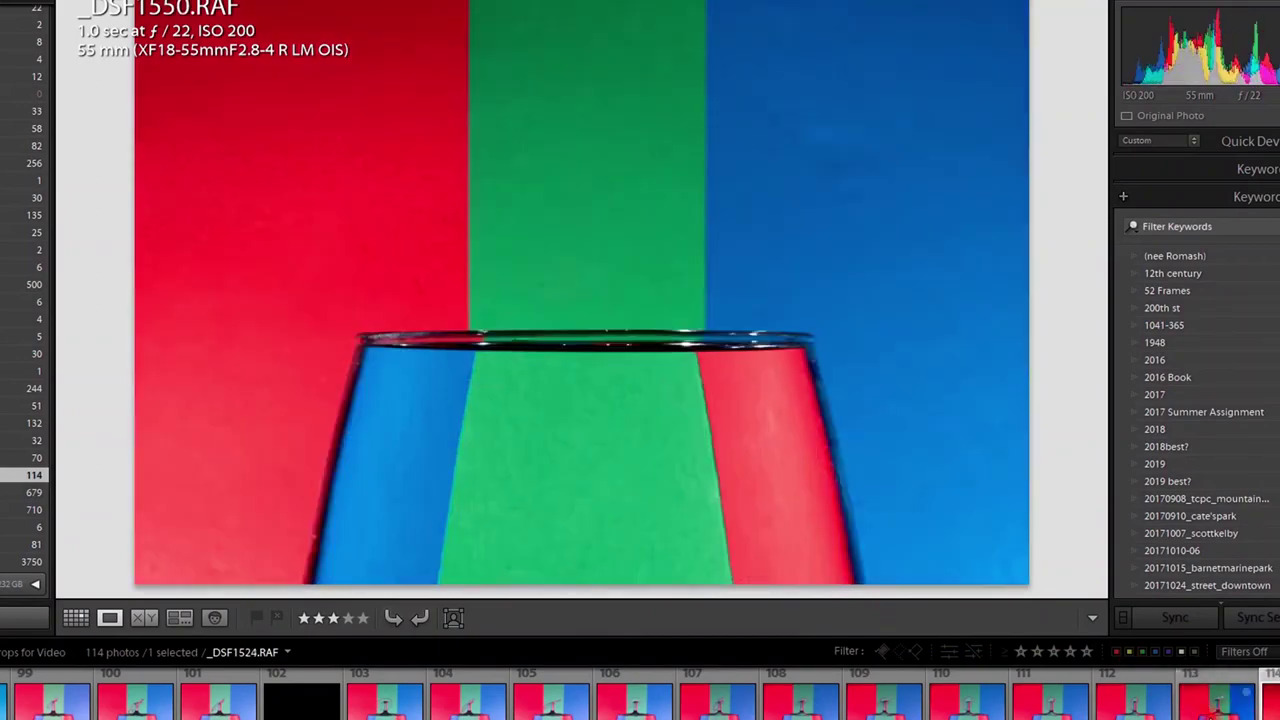
{"action": "left_click", "coordinate": [1213, 712]}
{"action": "left_click", "coordinate": [1270, 704], "text": "ctrl"}
{"action": "left_click", "coordinate": [78, 618]}
{"action": "right_click", "coordinate": [804, 491]}
{"action": "mouse_move", "coordinate": [1022, 80]}
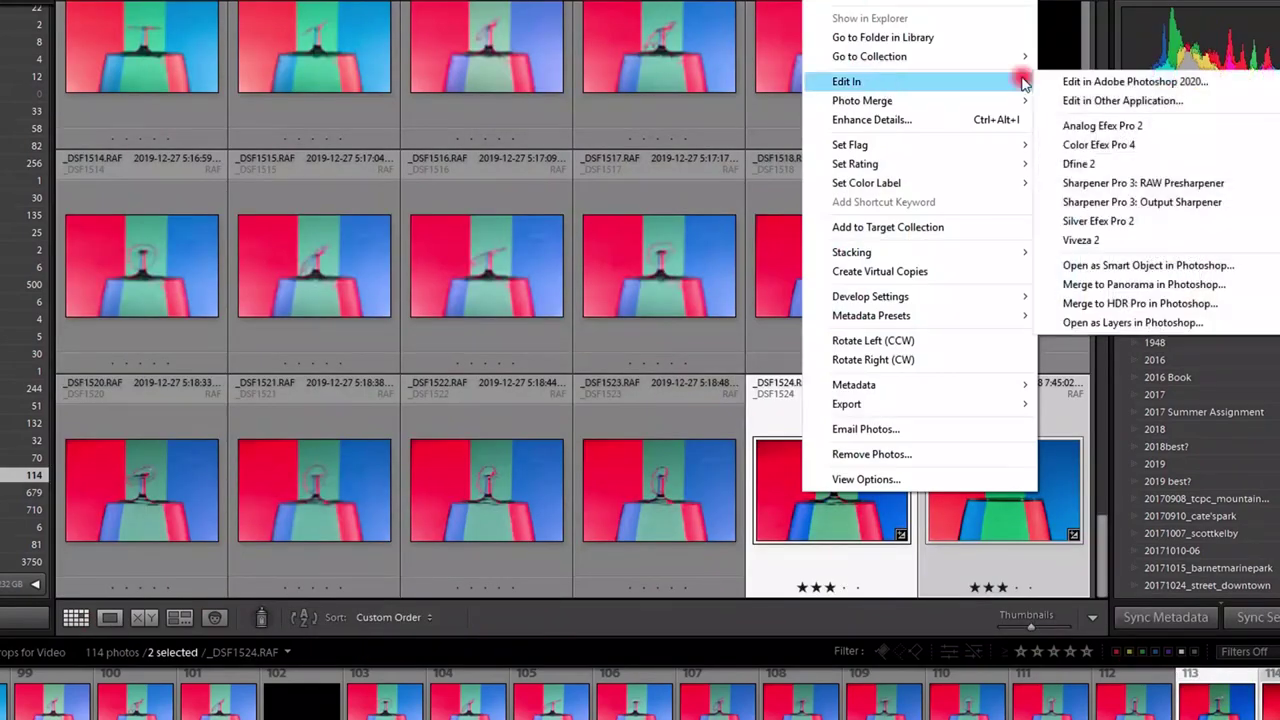
{"action": "left_click", "coordinate": [1134, 81]}
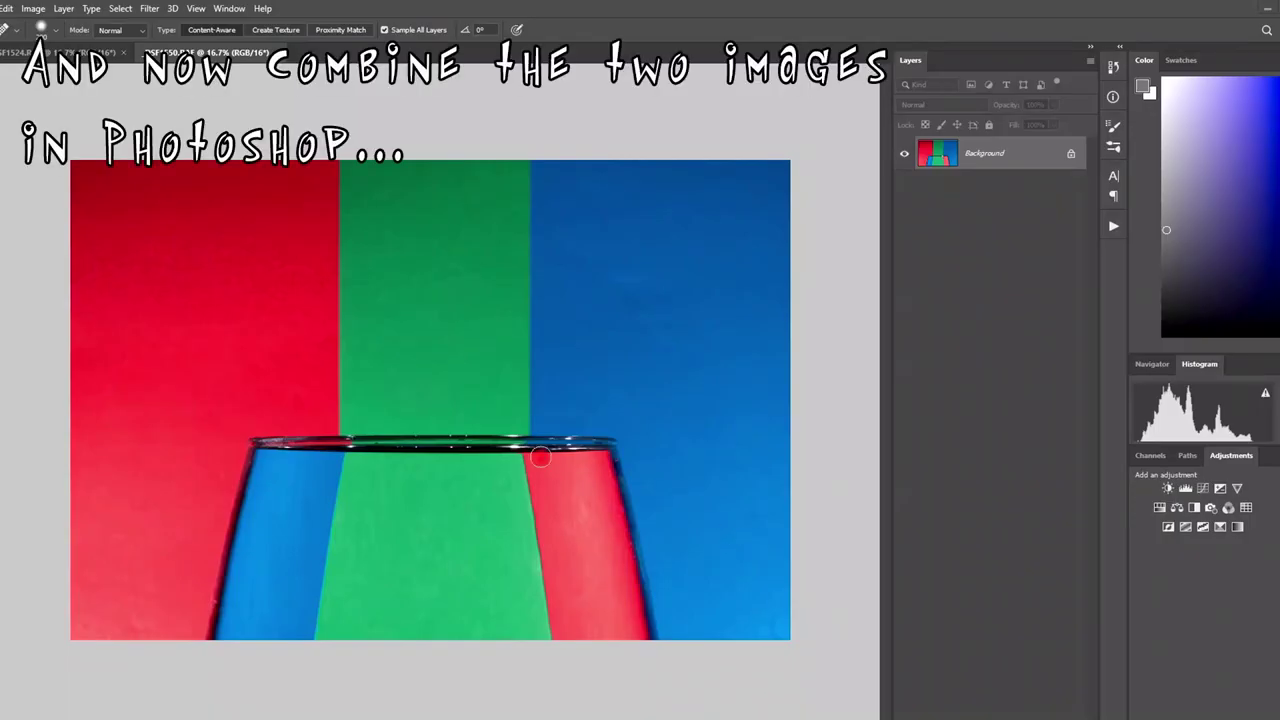
Copy the clean glass photo into the _DSF1524 document as a layer above the splash, and set its opacity to 50%.
{"action": "left_click", "coordinate": [60, 52]}
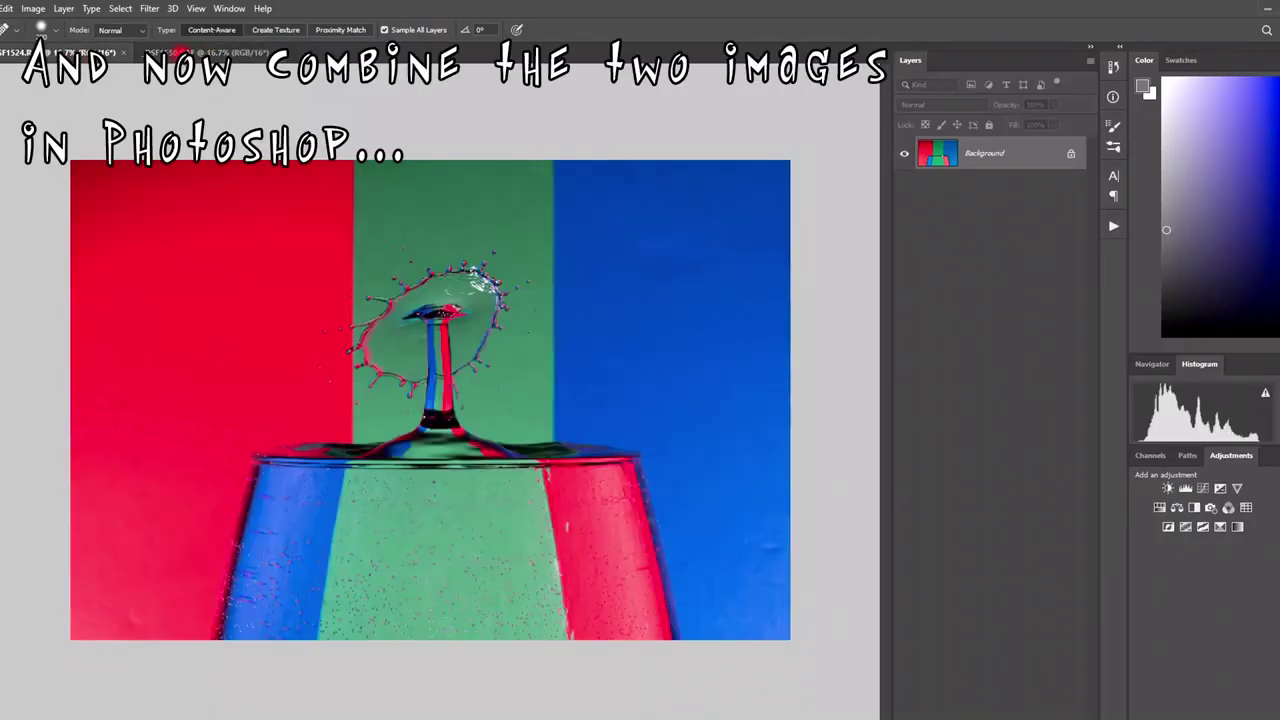
{"action": "left_click", "coordinate": [176, 52]}
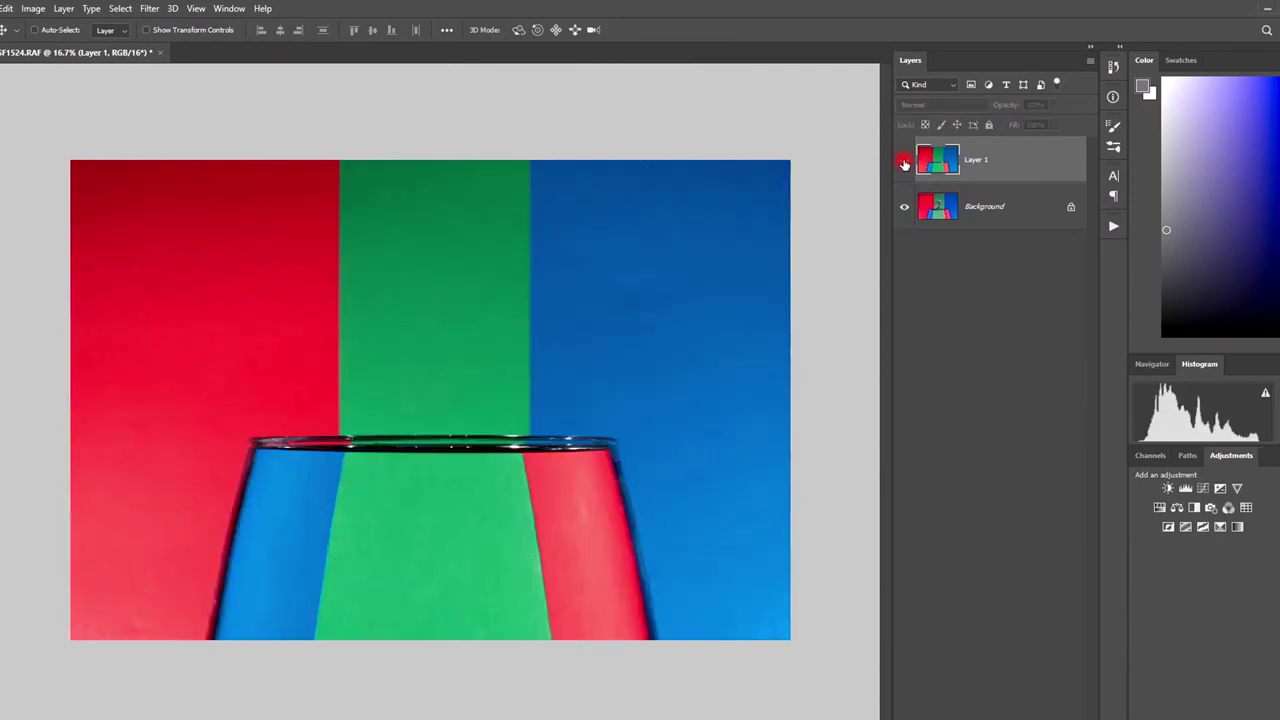
{"action": "left_click_drag", "start_coordinate": [1056, 106], "coordinate": [1028, 124]}
Free-transform the glass layer, scaling it to about 104% and moving it so its rim overlaps the splash photo's glass.
{"action": "key", "text": "ctrl+t"}
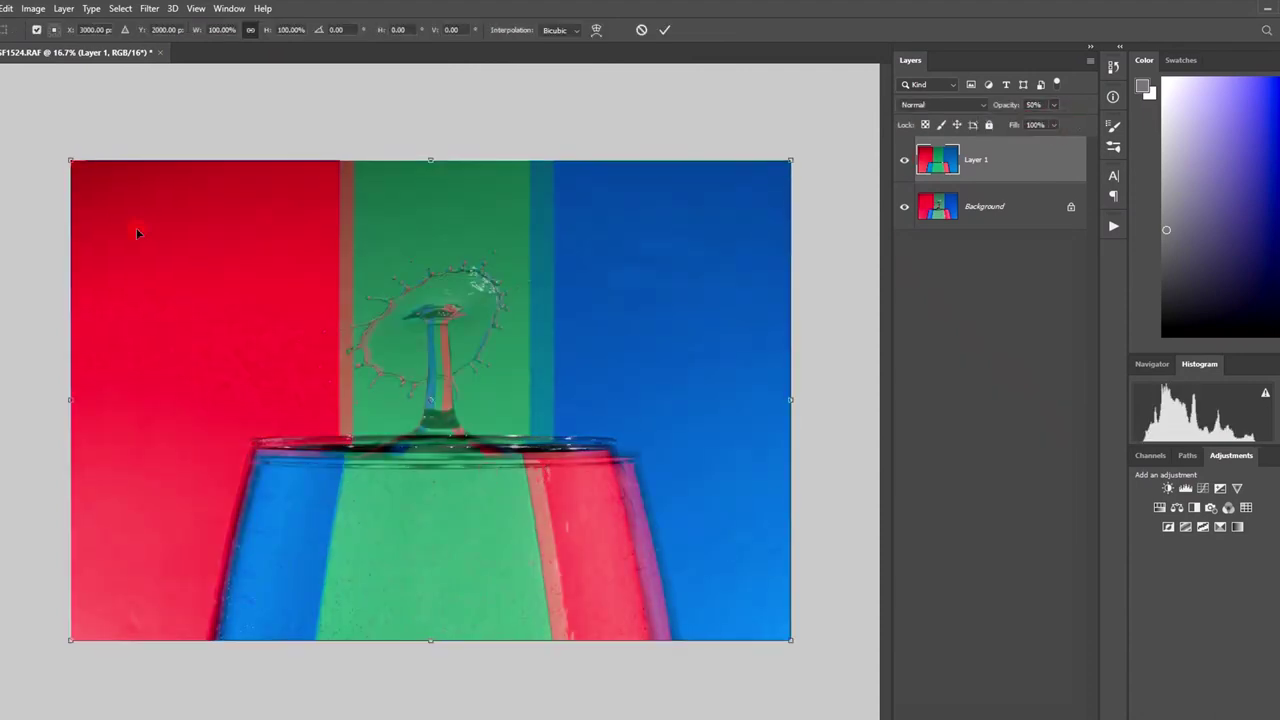
{"action": "left_click_drag", "start_coordinate": [70, 160], "coordinate": [79, 166]}
{"action": "left_click_drag", "start_coordinate": [446, 350], "coordinate": [446, 362]}
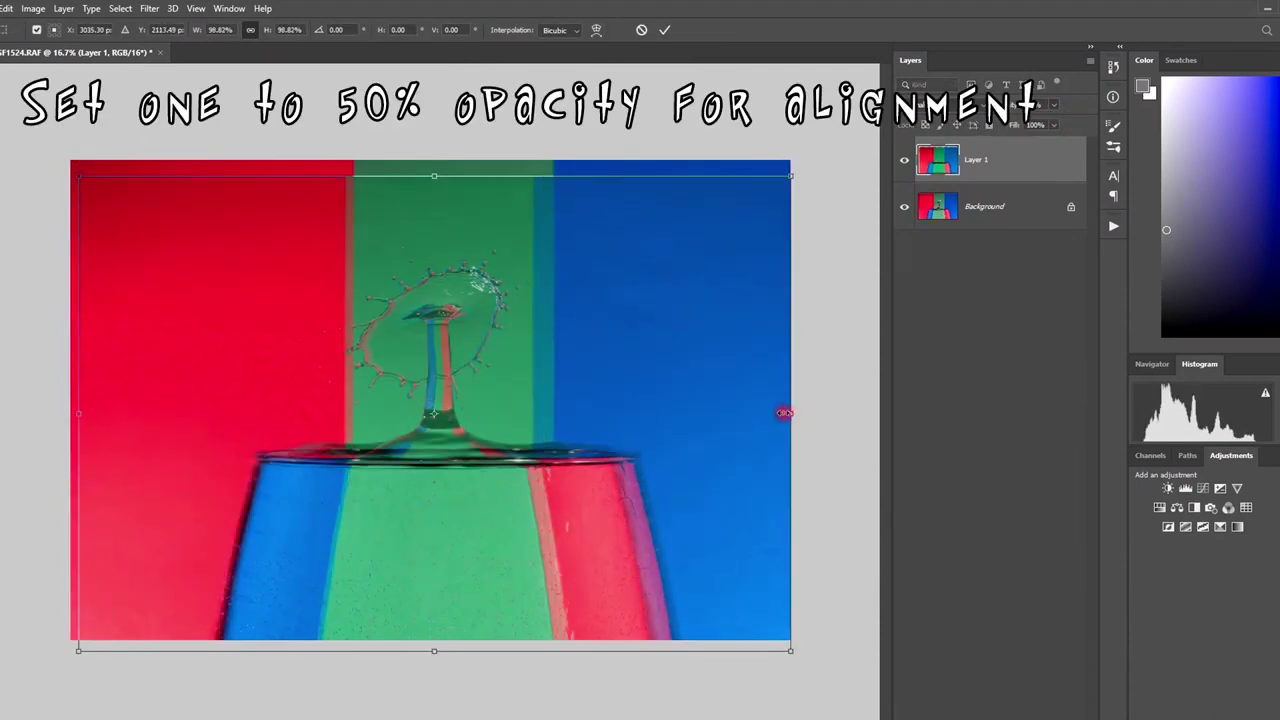
{"action": "left_click_drag", "start_coordinate": [790, 413], "coordinate": [819, 413]}
{"action": "left_click_drag", "start_coordinate": [78, 413], "coordinate": [66, 411]}
{"action": "mouse_move", "coordinate": [431, 494]}
{"action": "left_mouse_down"}
{"action": "mouse_move", "coordinate": [449, 486]}
{"action": "mouse_move", "coordinate": [424, 500]}
{"action": "left_mouse_up"}
{"action": "left_click_drag", "start_coordinate": [445, 415], "coordinate": [256, 461]}
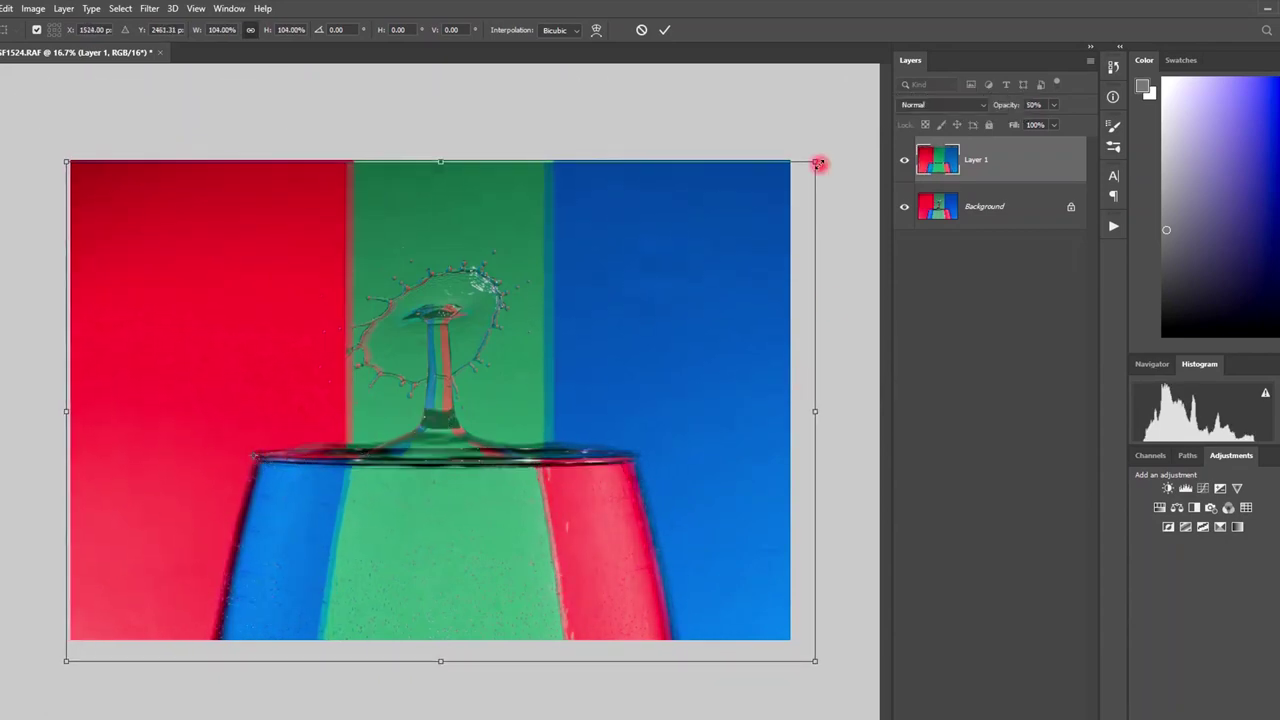
Enlarge the glass layer to about 105.4%, distort its lower-right corner to match the glass edges, and apply the transform.
{"action": "mouse_move", "coordinate": [818, 163]}
{"action": "left_mouse_down"}
{"action": "mouse_move", "coordinate": [826, 154]}
{"action": "mouse_move", "coordinate": [737, 206]}
{"action": "mouse_move", "coordinate": [806, 166]}
{"action": "mouse_move", "coordinate": [827, 169]}
{"action": "left_mouse_up"}
{"action": "left_click_drag", "start_coordinate": [437, 480], "coordinate": [440, 485]}
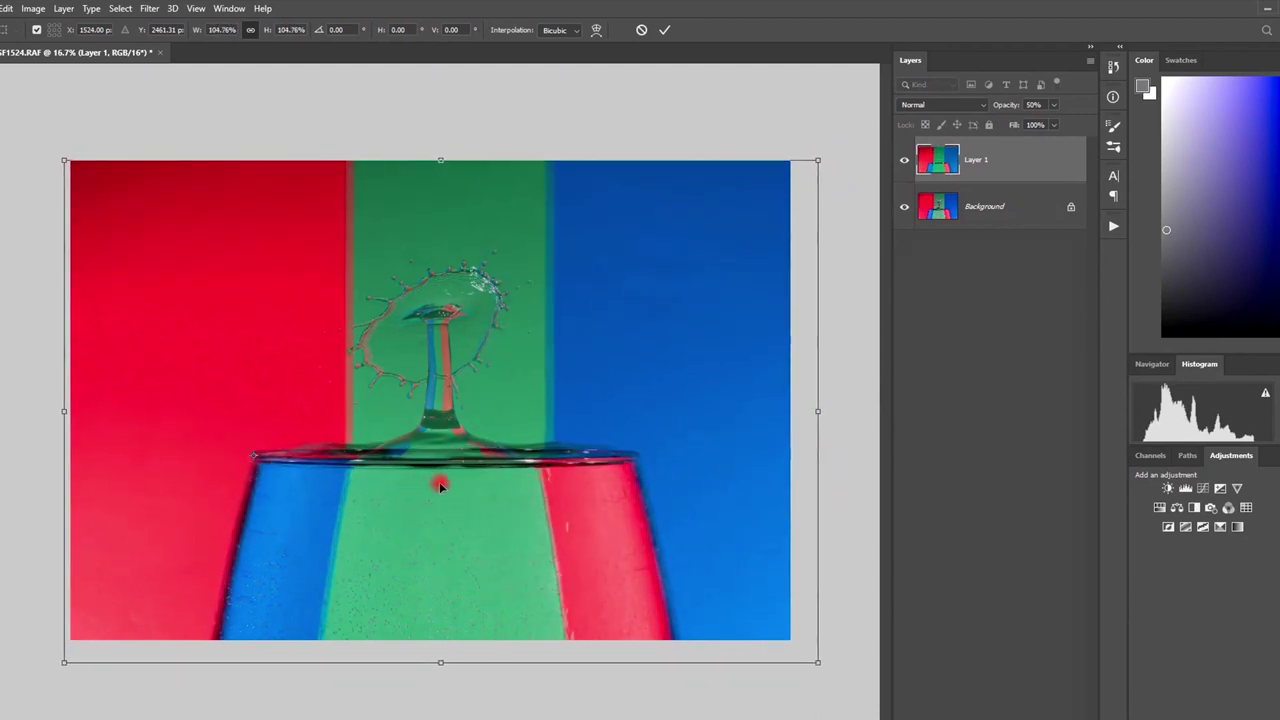
{"action": "mouse_move", "coordinate": [816, 664]}
{"action": "left_mouse_down"}
{"action": "mouse_move", "coordinate": [846, 677]}
{"action": "mouse_move", "coordinate": [818, 656]}
{"action": "left_mouse_up"}
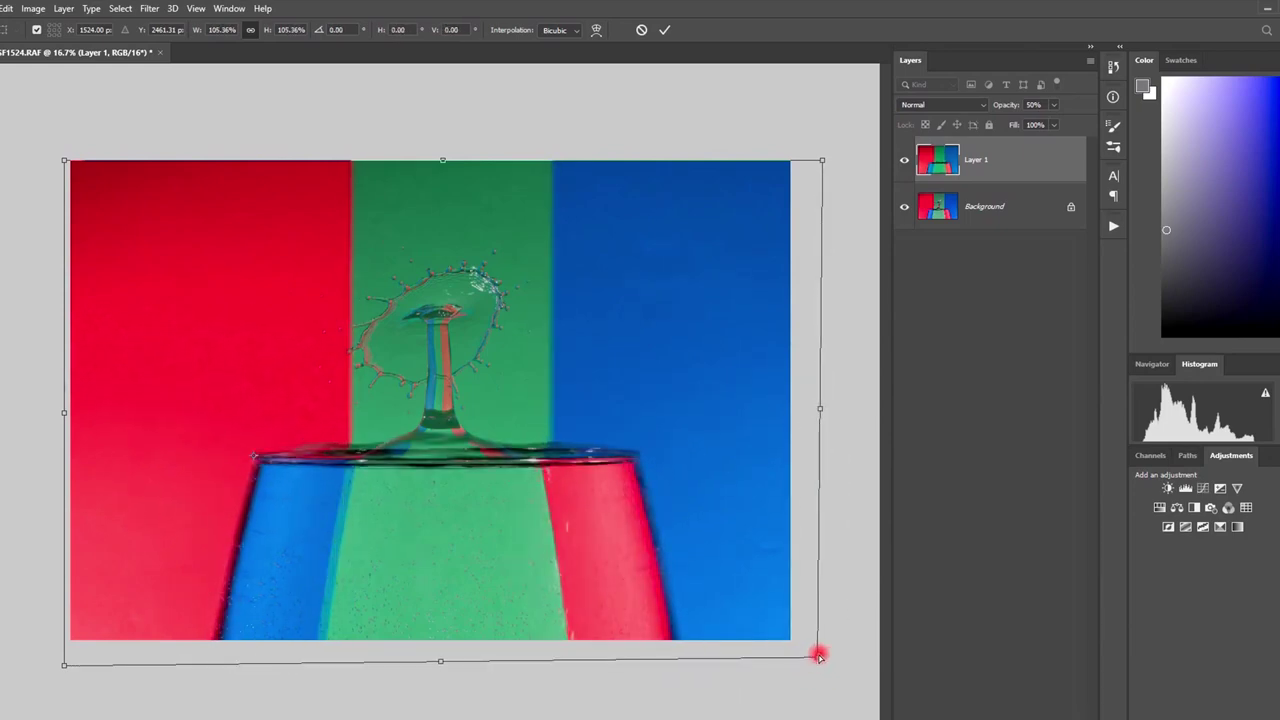
{"action": "key", "text": "Return"}
Toggle the glass layer's visibility to compare its alignment with the splash photo, then set its opacity to 100%.
{"action": "left_click", "coordinate": [906, 162]}
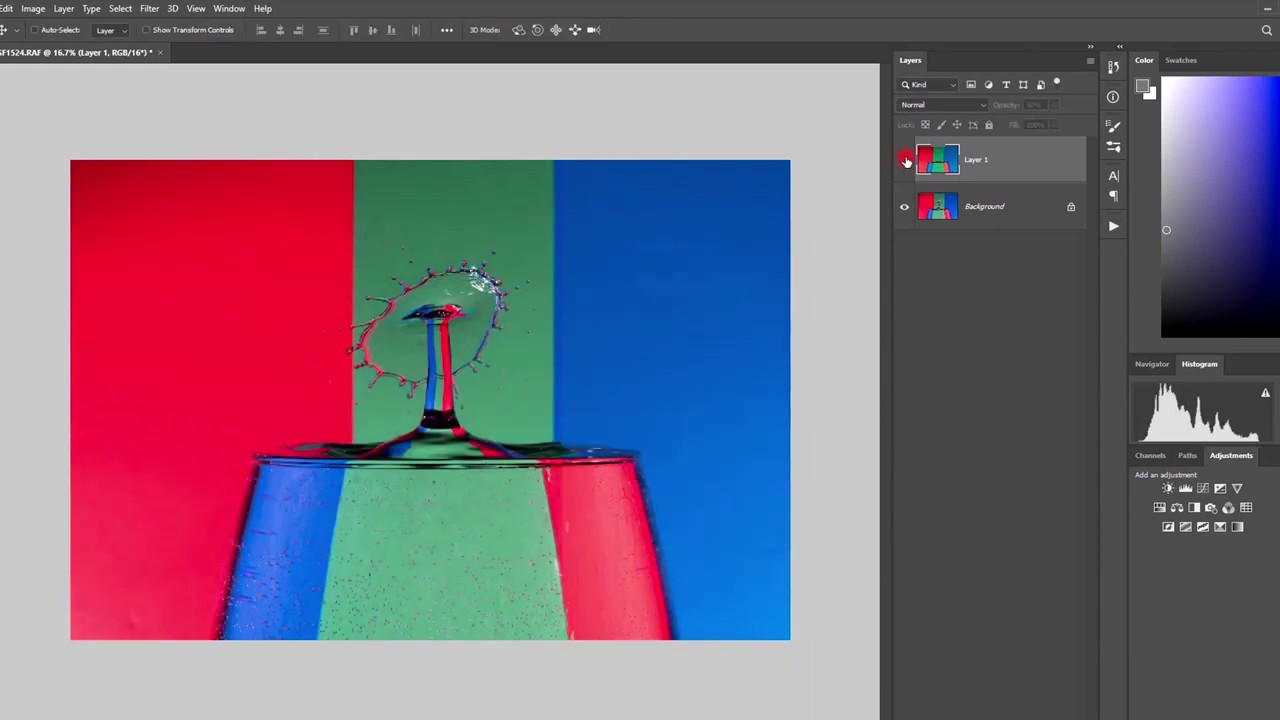
{"action": "left_click", "coordinate": [906, 161]}
{"action": "left_click", "coordinate": [906, 161]}
{"action": "left_click", "coordinate": [904, 160]}
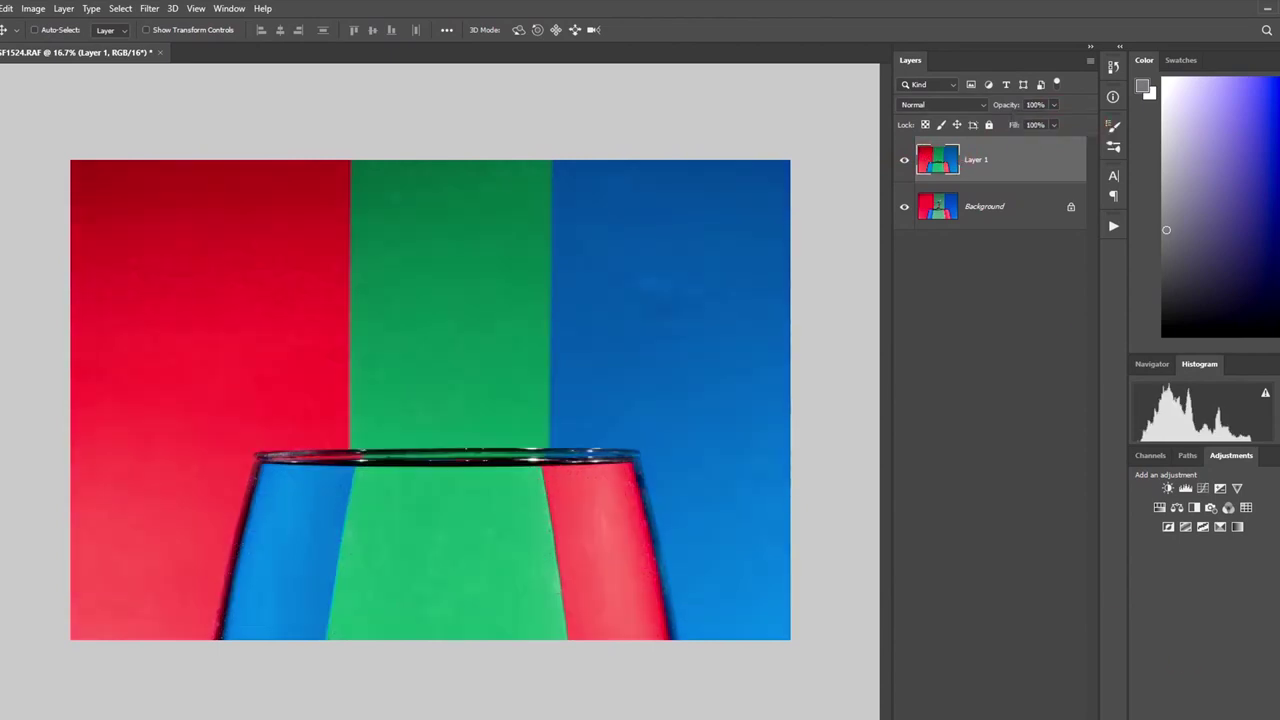
Add a black mask to the glass layer and paint white over the glass body with a 500 px brush to replace the bubbles.
{"action": "left_click", "coordinate": [1017, 711]}
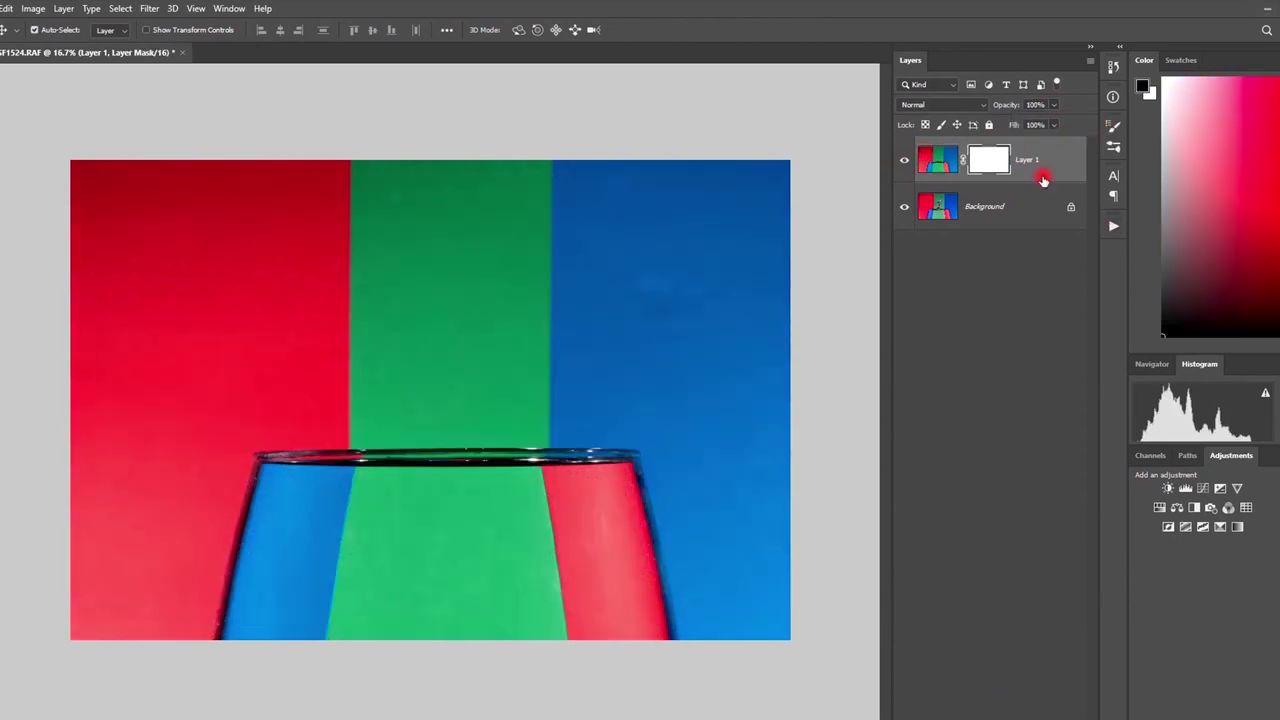
{"action": "key", "text": "ctrl+i"}
{"action": "key", "text": "b"}
{"action": "key", "text": "bracketright"}
{"action": "key", "text": "bracketright"}
{"action": "key", "text": "bracketright"}
{"action": "key", "text": "bracketright"}
{"action": "key", "text": "bracketright"}
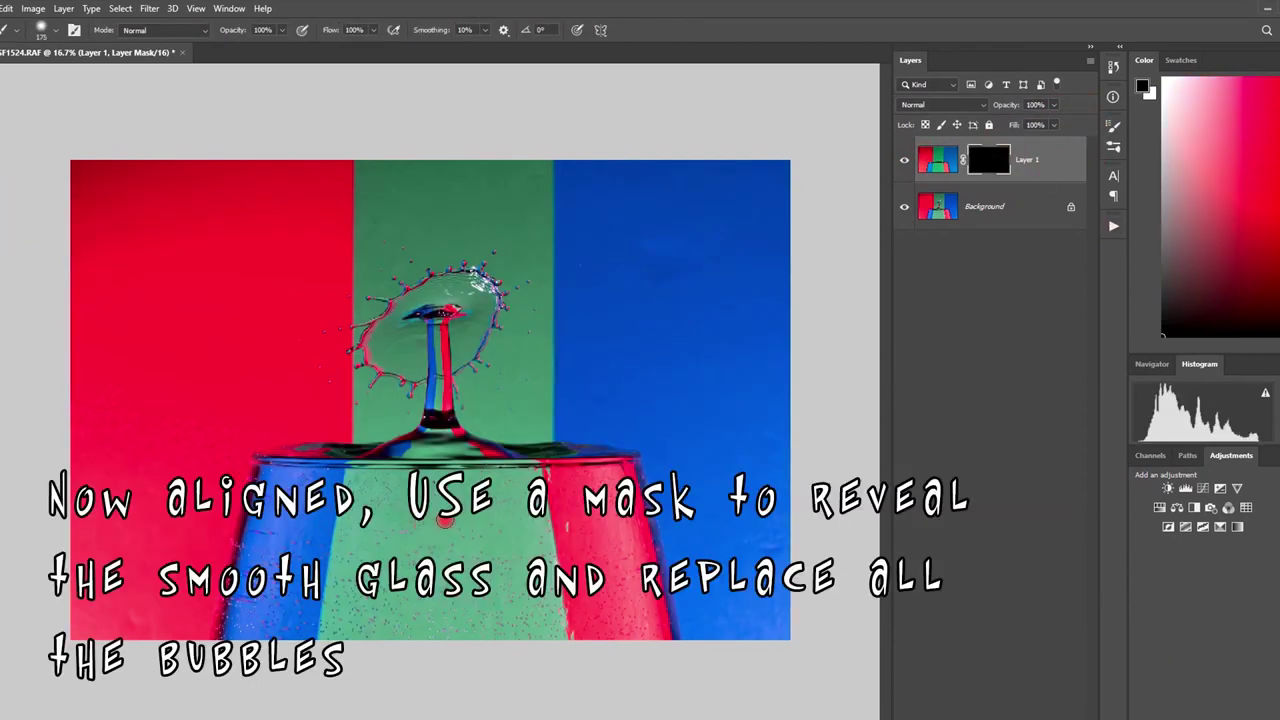
{"action": "key", "text": "bracketright"}
{"action": "key", "text": "bracketright"}
{"action": "key", "text": "bracketright"}
{"action": "mouse_move", "coordinate": [447, 511]}
{"action": "left_mouse_down"}
{"action": "mouse_move", "coordinate": [420, 494]}
{"action": "mouse_move", "coordinate": [282, 482]}
{"action": "left_mouse_up"}
{"action": "mouse_move", "coordinate": [246, 630]}
{"action": "left_mouse_down"}
{"action": "mouse_move", "coordinate": [421, 522]}
{"action": "mouse_move", "coordinate": [303, 634]}
{"action": "mouse_move", "coordinate": [513, 549]}
{"action": "mouse_move", "coordinate": [586, 614]}
{"action": "mouse_move", "coordinate": [649, 635]}
{"action": "mouse_move", "coordinate": [596, 505]}
{"action": "mouse_move", "coordinate": [478, 495]}
{"action": "mouse_move", "coordinate": [601, 615]}
{"action": "left_mouse_up"}
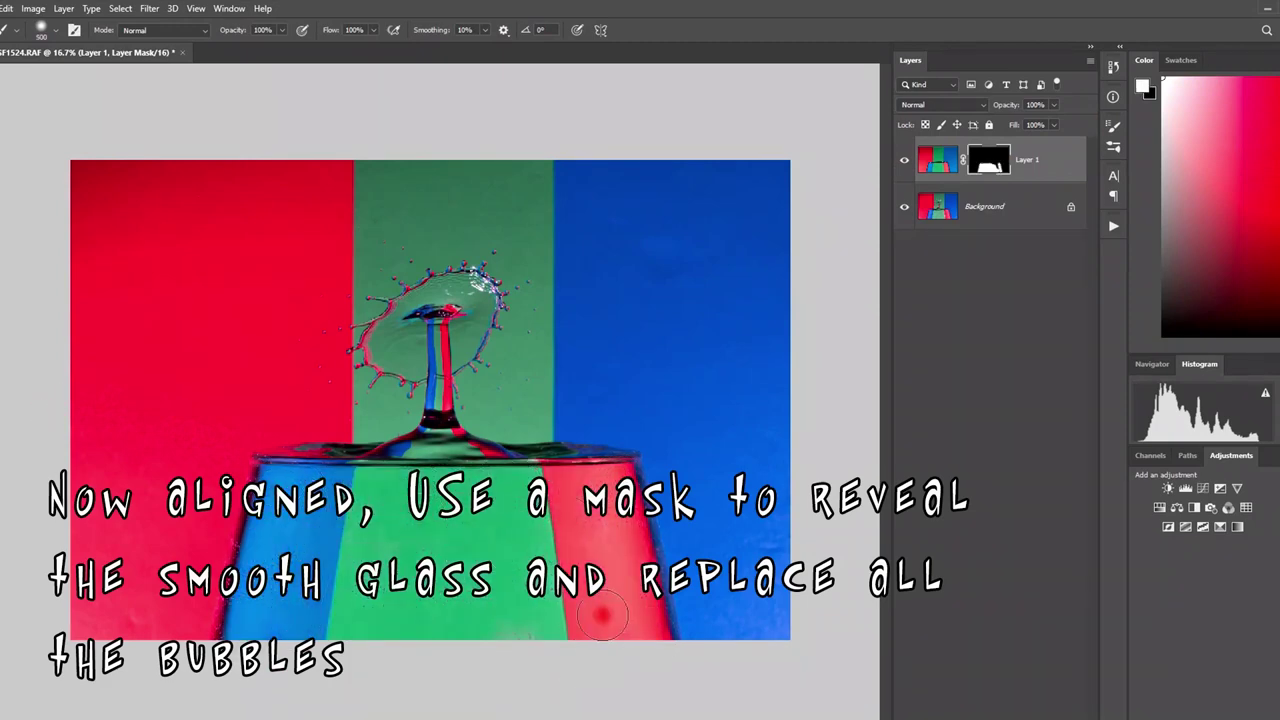
{"action": "left_click_drag", "start_coordinate": [243, 582], "coordinate": [223, 613]}
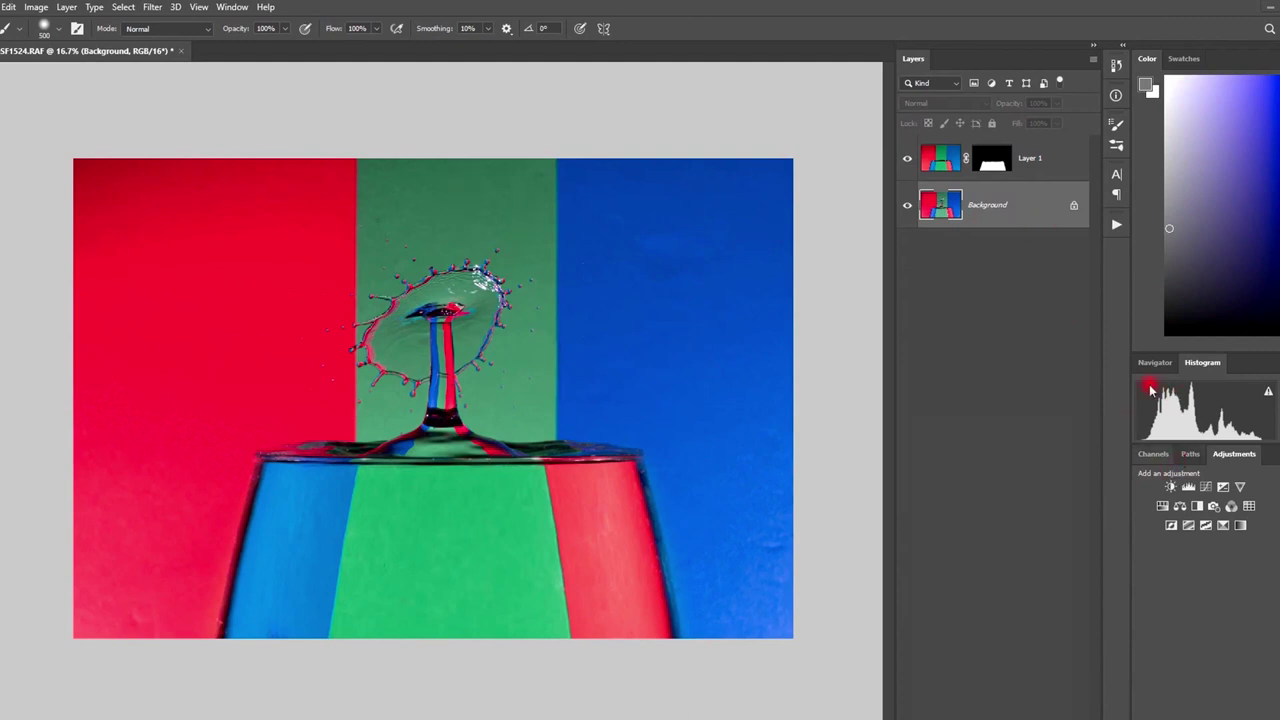
Add a Hue/Saturation adjustment above the Background, setting the Greens to hue +8, saturation +47 and lightness +9.
{"action": "left_click", "coordinate": [1163, 506]}
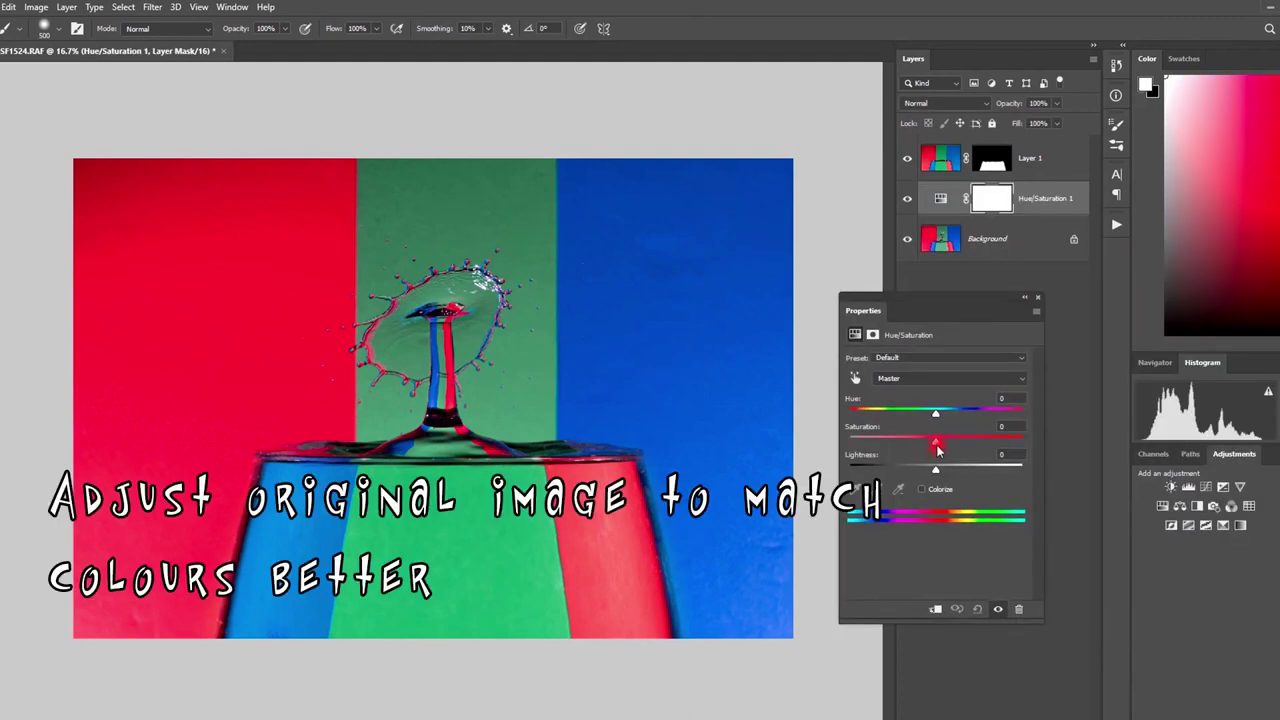
{"action": "left_click", "coordinate": [1015, 380]}
{"action": "left_click", "coordinate": [958, 422]}
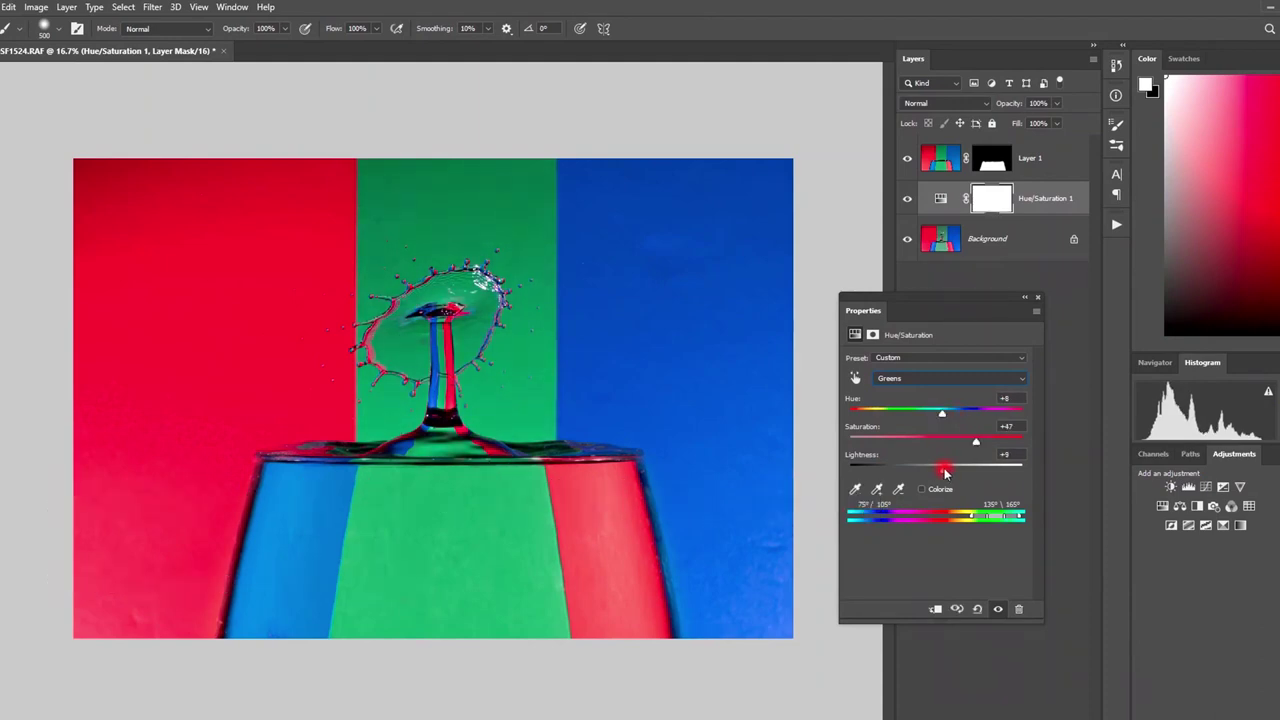
{"action": "left_click", "coordinate": [1037, 297]}
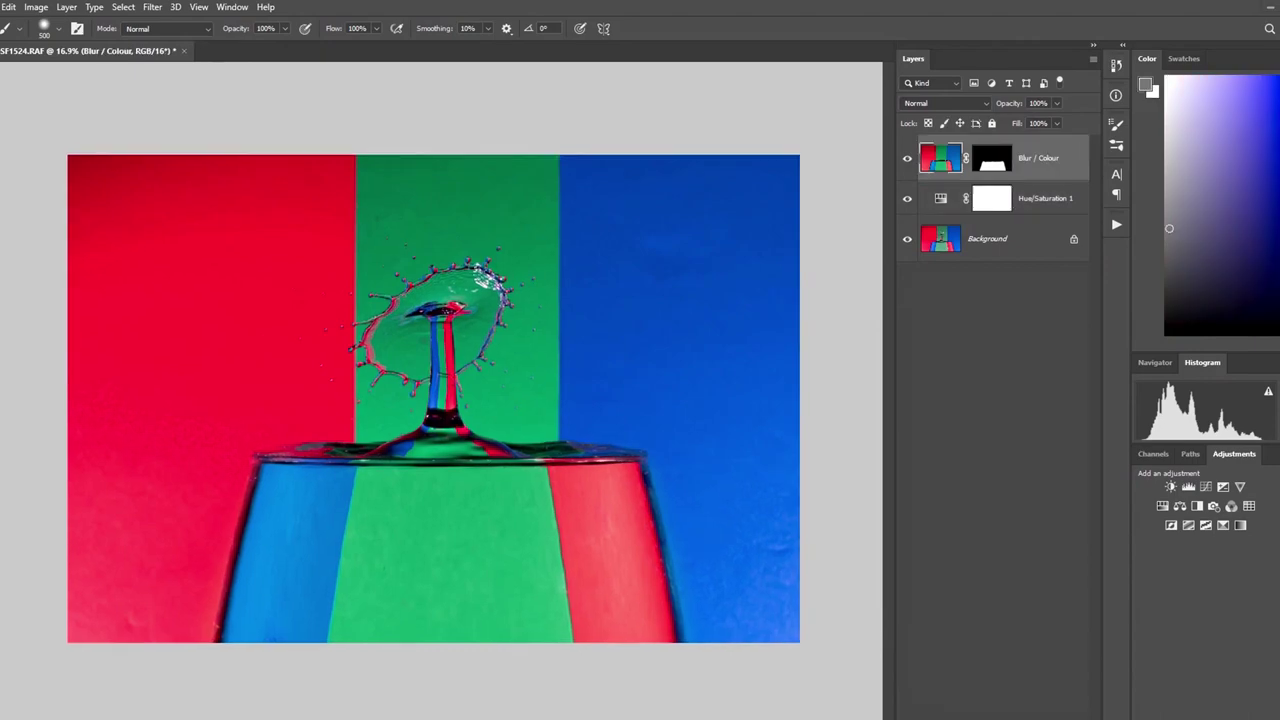
Examine the coloured background around the splash for blotches and uneven tones.
{"action": "scroll", "coordinate": [394, 249], "scroll_direction": "up", "scroll_amount": 6}
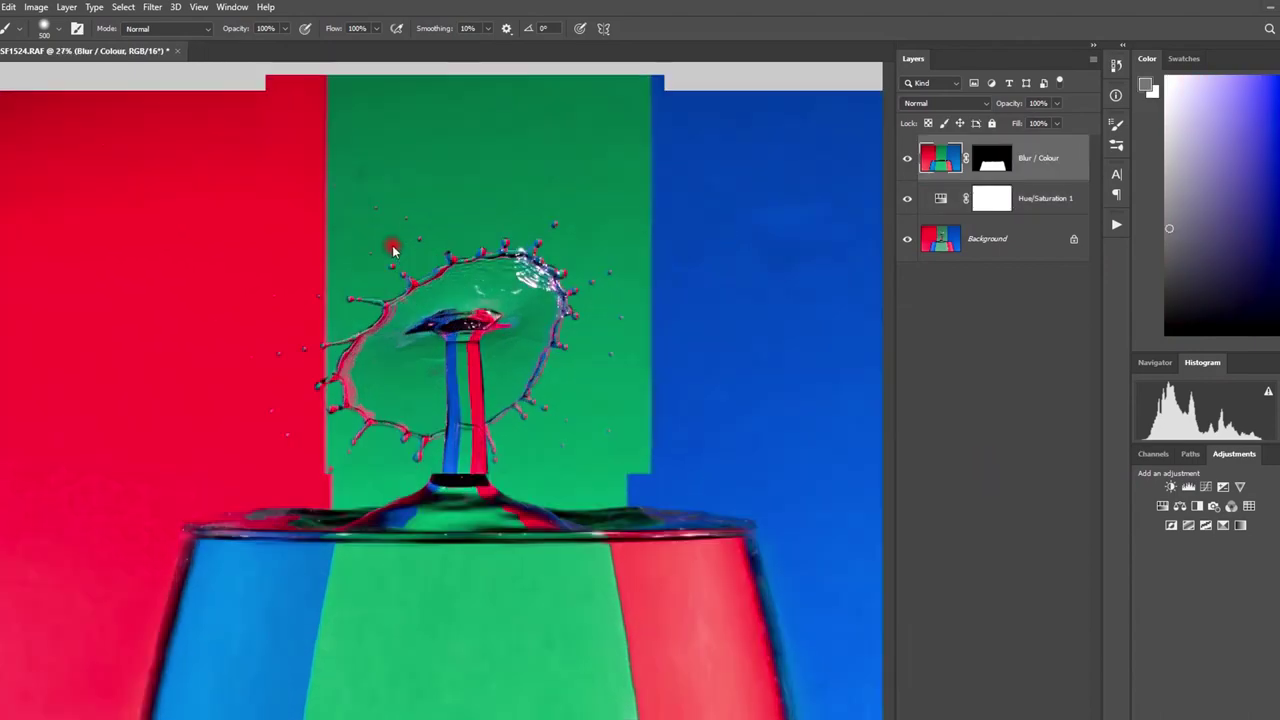
{"action": "left_click_drag", "start_coordinate": [554, 417], "coordinate": [338, 650]}
{"action": "scroll", "coordinate": [554, 309], "scroll_direction": "up", "scroll_amount": 3}
{"action": "left_click_drag", "start_coordinate": [554, 309], "coordinate": [637, 443]}
{"action": "scroll", "coordinate": [637, 443], "scroll_direction": "down", "scroll_amount": 4}
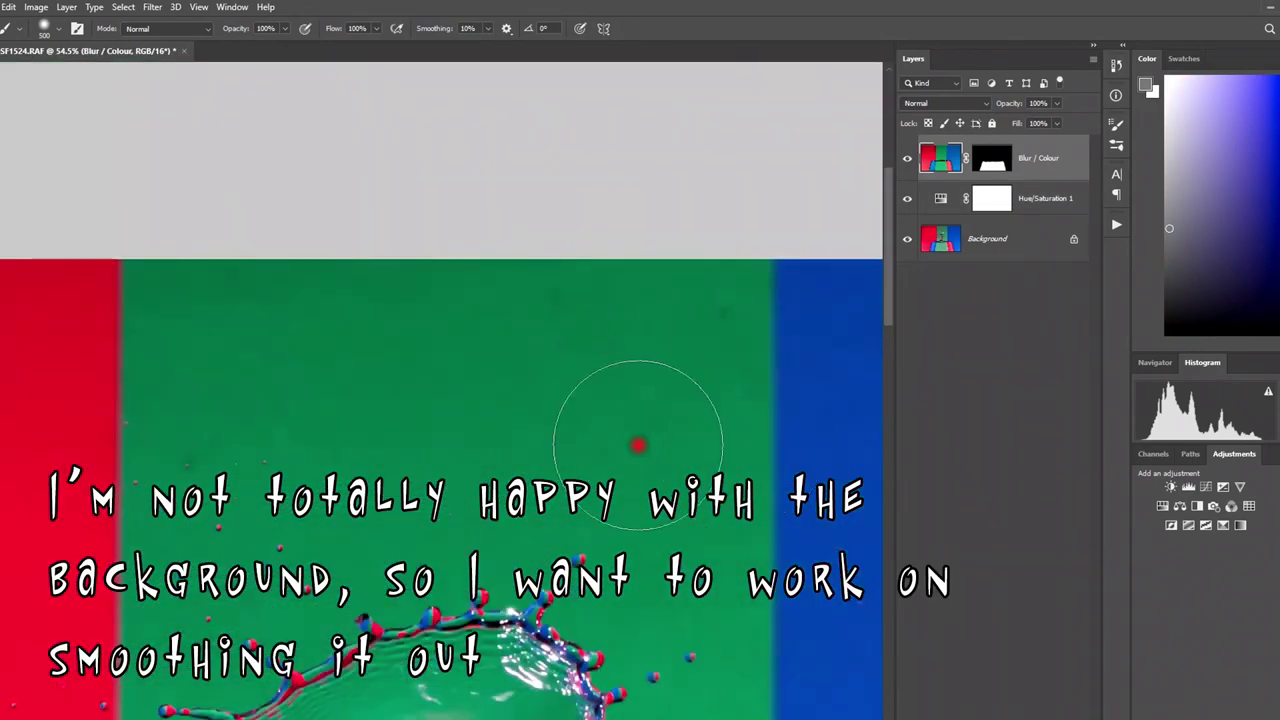
{"action": "left_click_drag", "start_coordinate": [628, 505], "coordinate": [190, 442]}
{"action": "scroll", "coordinate": [423, 489], "scroll_direction": "down", "scroll_amount": 5}
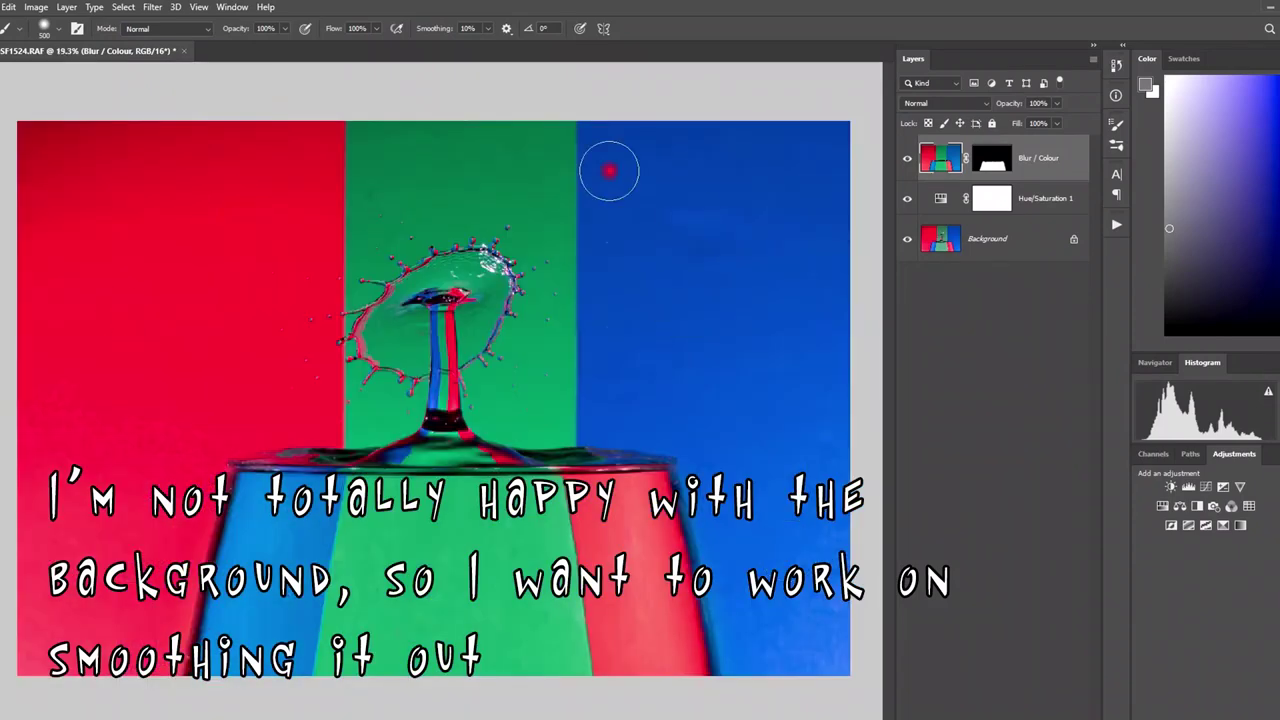
{"action": "scroll", "coordinate": [474, 174], "scroll_direction": "up", "scroll_amount": 3}
{"action": "scroll", "coordinate": [529, 380], "scroll_direction": "down", "scroll_amount": 4}
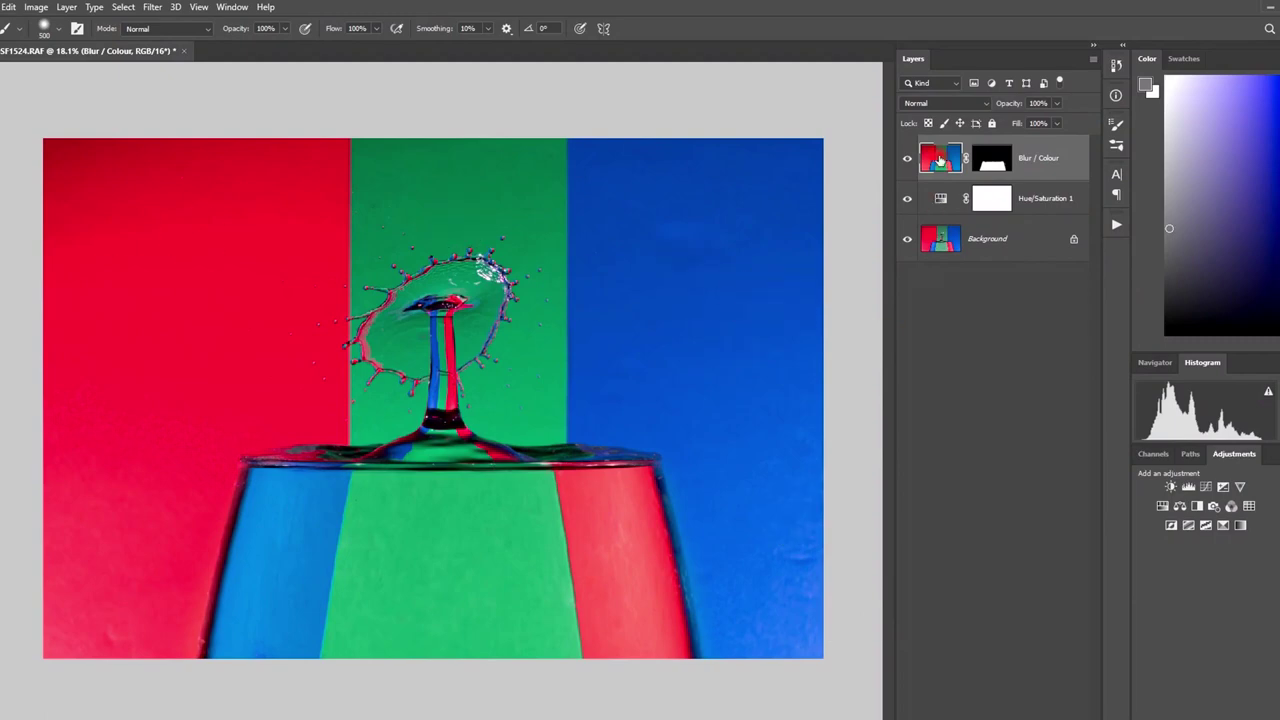
Stamp all visible layers into a merged layer and copy it into a new document as the only layer.
{"action": "key", "text": "ctrl+alt+shift+e"}
{"action": "left_click", "coordinate": [0, 7]}
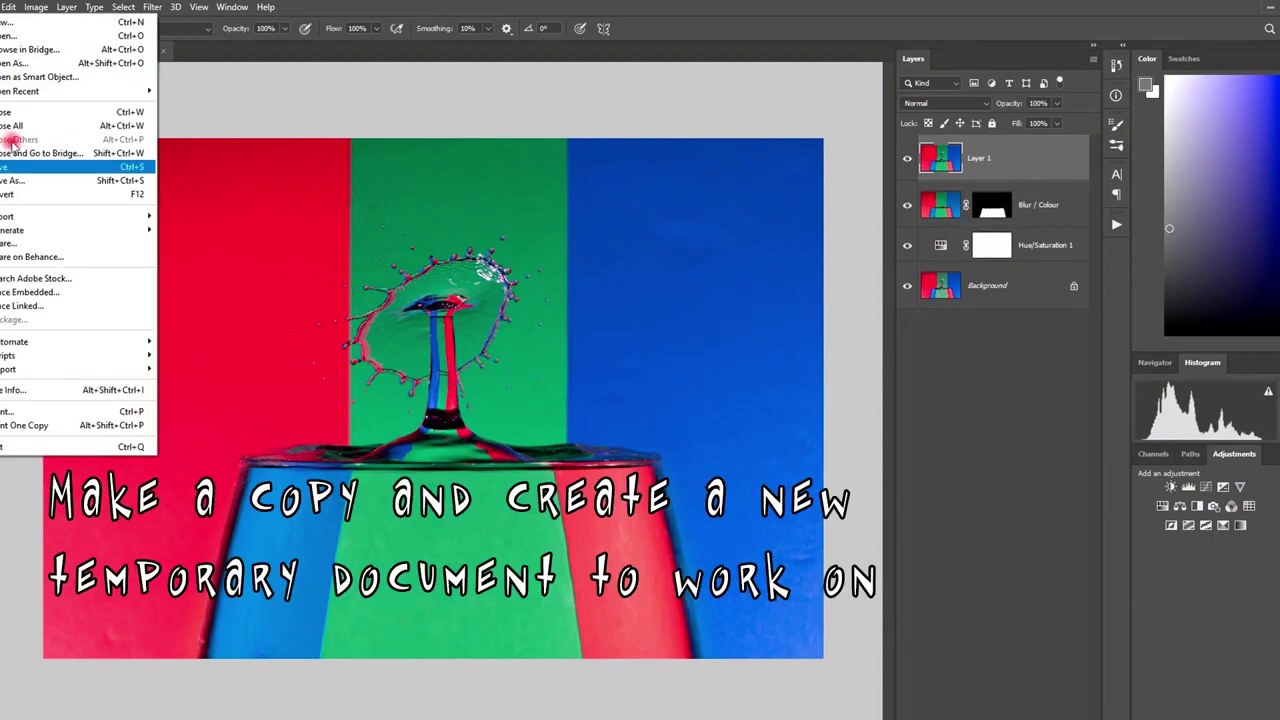
{"action": "left_click", "coordinate": [11, 166]}
{"action": "key", "text": "Return"}
{"action": "key", "text": "ctrl+v"}
{"action": "left_click", "coordinate": [942, 212]}
{"action": "key", "text": "Delete"}
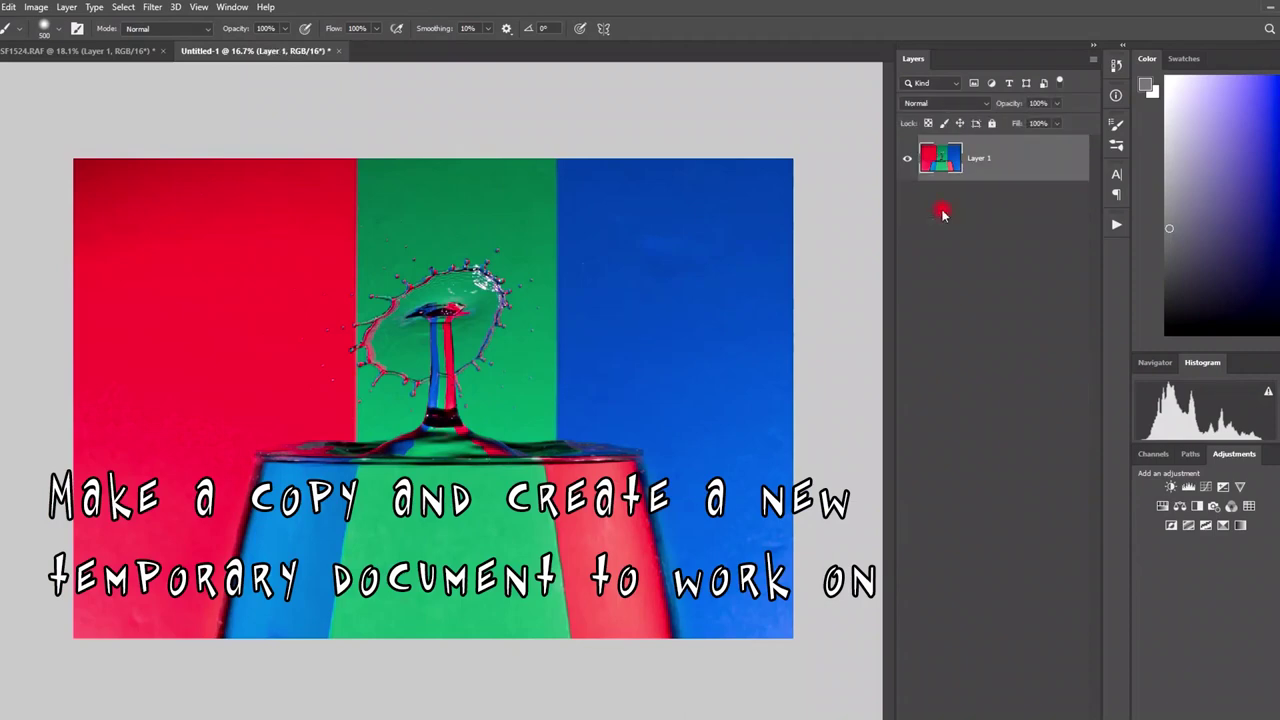
Run the FS 16bit frequency separation action in the new document and delete the leftover Layer 1.
{"action": "left_click", "coordinate": [1116, 224]}
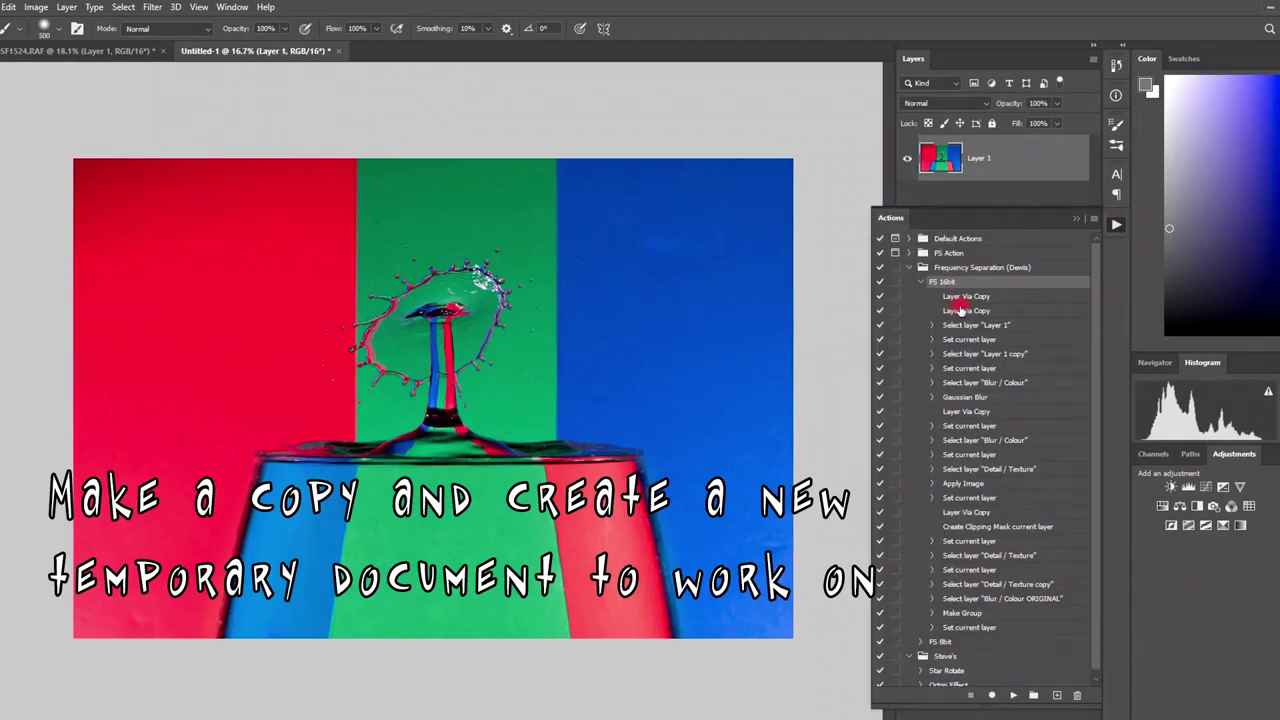
{"action": "left_click", "coordinate": [1077, 218]}
{"action": "left_click", "coordinate": [985, 158]}
{"action": "key", "text": "Delete"}
{"action": "left_click", "coordinate": [924, 144]}
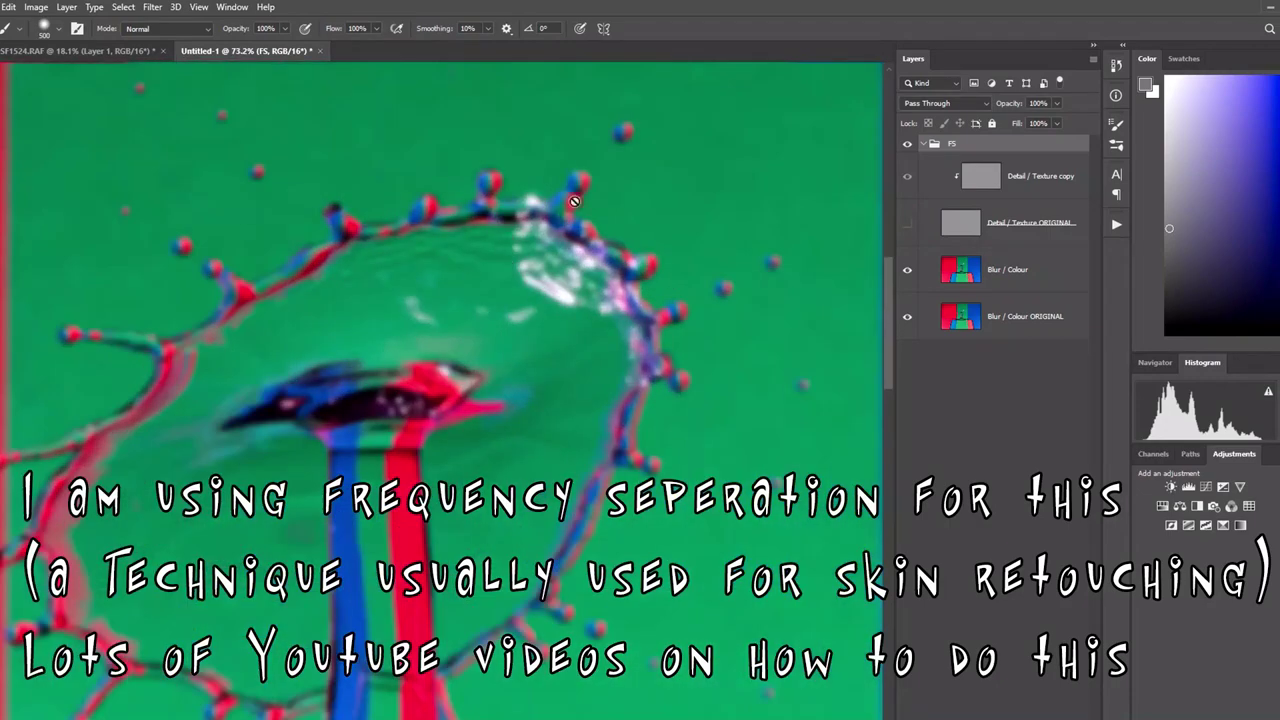
Toggle the visibility of the detail and colour layers in the FS group to inspect each frequency separately.
{"action": "left_click", "coordinate": [907, 212]}
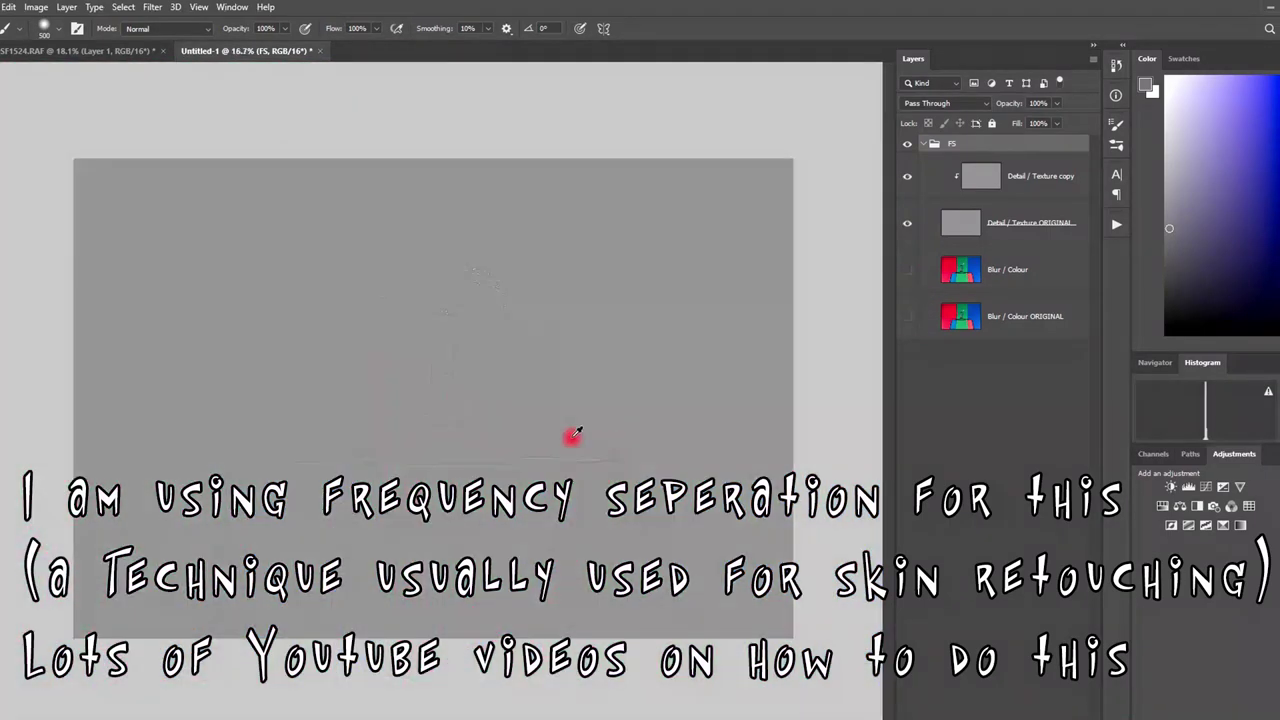
{"action": "scroll", "coordinate": [583, 408], "scroll_direction": "up", "scroll_amount": 5}
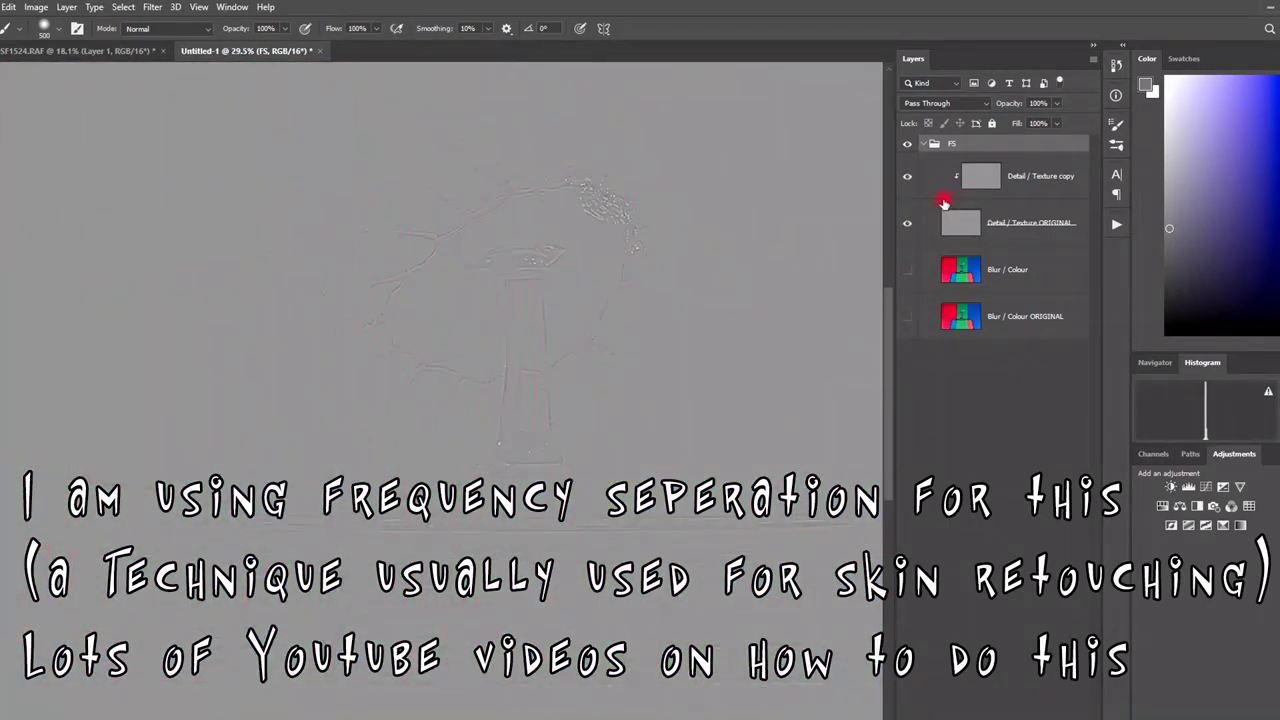
{"action": "left_click", "coordinate": [908, 271]}
{"action": "left_click", "coordinate": [908, 316]}
{"action": "scroll", "coordinate": [480, 385], "scroll_direction": "down", "scroll_amount": 5}
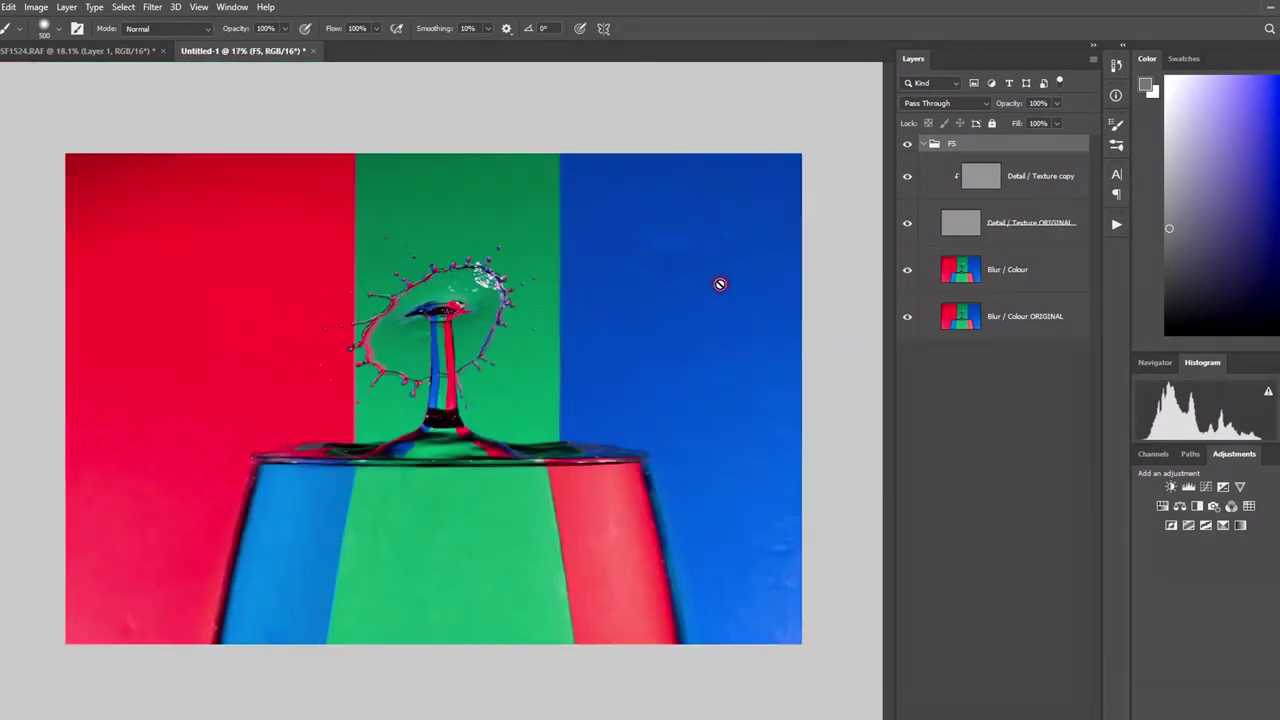
On the Blur / Colour layer, test a 35 px feathered lasso selection in the blue background, deselect it and raise the feather to 50 px.
{"action": "scroll", "coordinate": [700, 310], "scroll_direction": "up", "scroll_amount": 3}
{"action": "scroll", "coordinate": [445, 240], "scroll_direction": "down", "scroll_amount": 1}
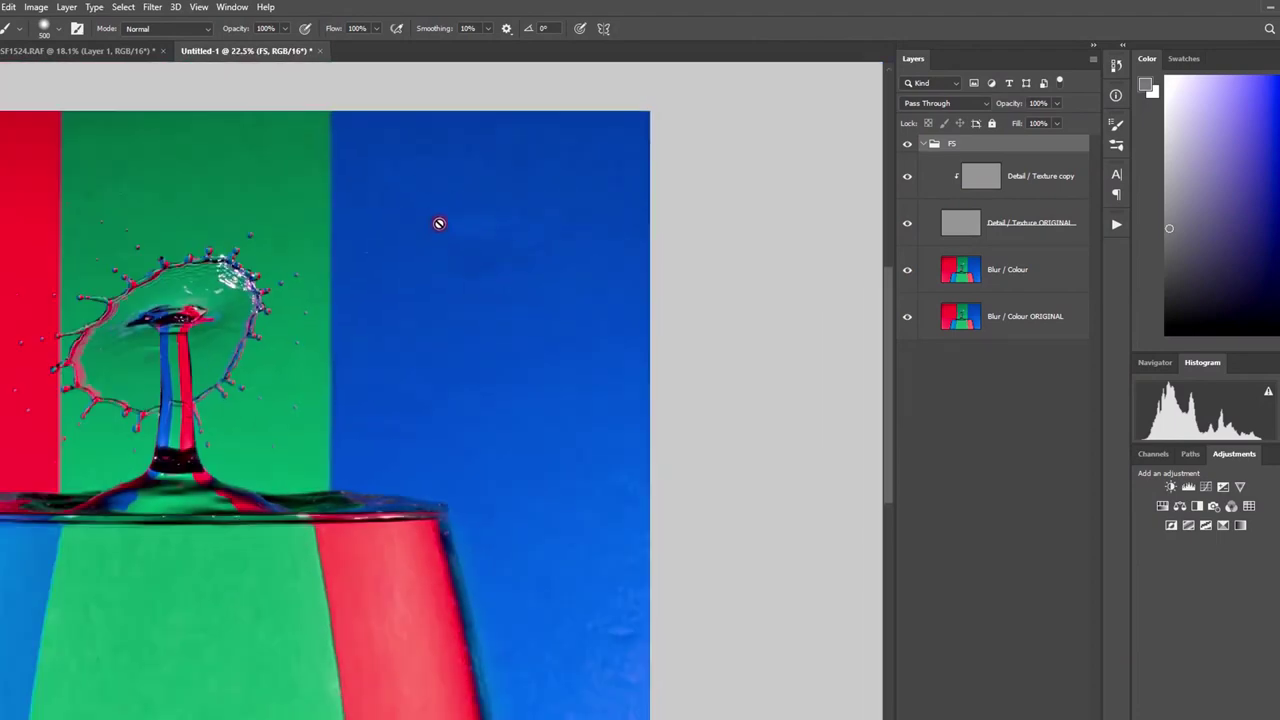
{"action": "left_click", "coordinate": [963, 276]}
{"action": "key", "text": "l"}
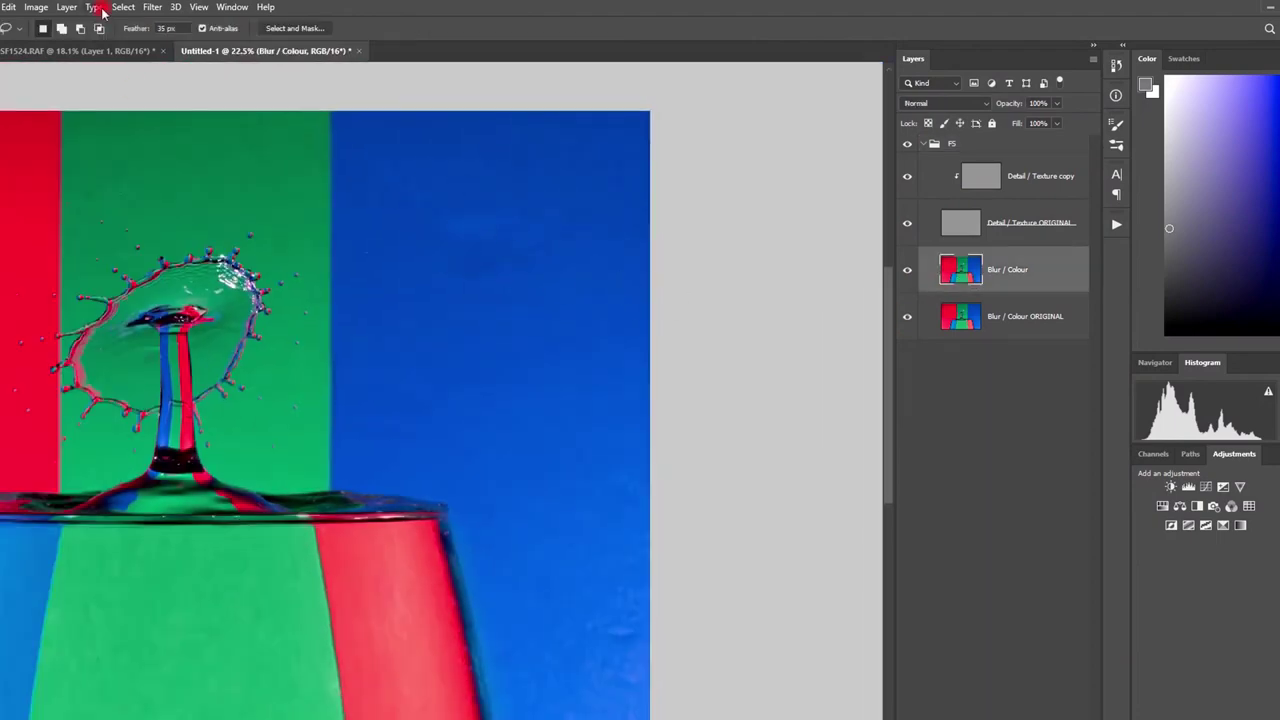
{"action": "left_click_drag", "start_coordinate": [519, 346], "coordinate": [394, 150]}
{"action": "key", "text": "q"}
{"action": "key", "text": "q"}
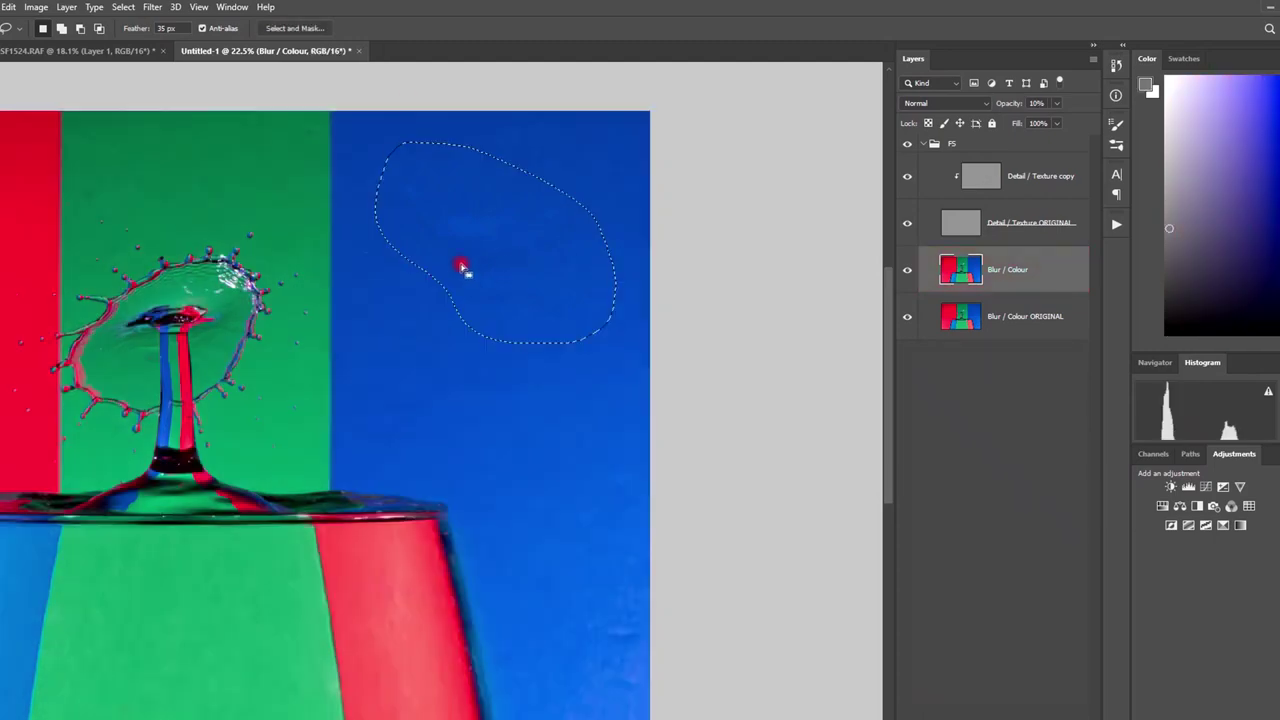
{"action": "key", "text": "ctrl+d"}
{"action": "key", "text": "1"}
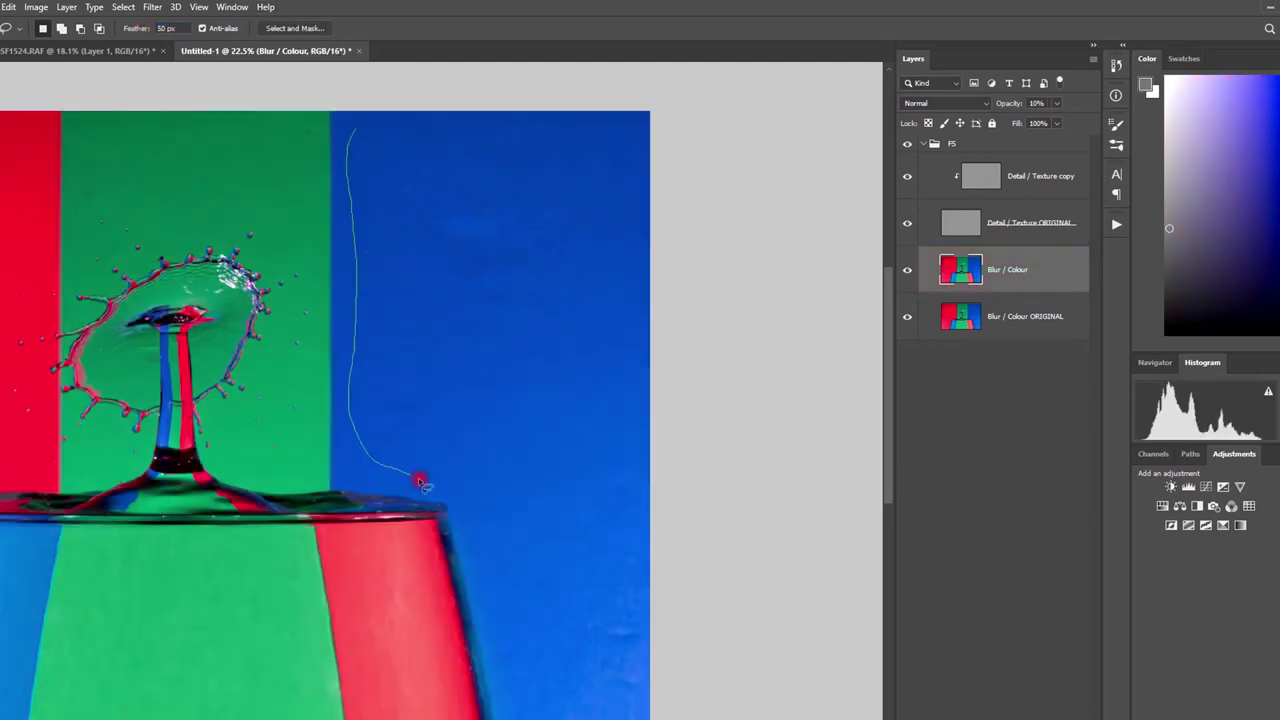
Try to smooth a lassoed area of the blue background with a 133 px Gaussian Blur on the Blur / Colour layer.
{"action": "mouse_move", "coordinate": [420, 482]}
{"action": "left_mouse_down"}
{"action": "mouse_move", "coordinate": [631, 134]}
{"action": "mouse_move", "coordinate": [418, 128]}
{"action": "left_mouse_up"}
{"action": "key", "text": "q"}
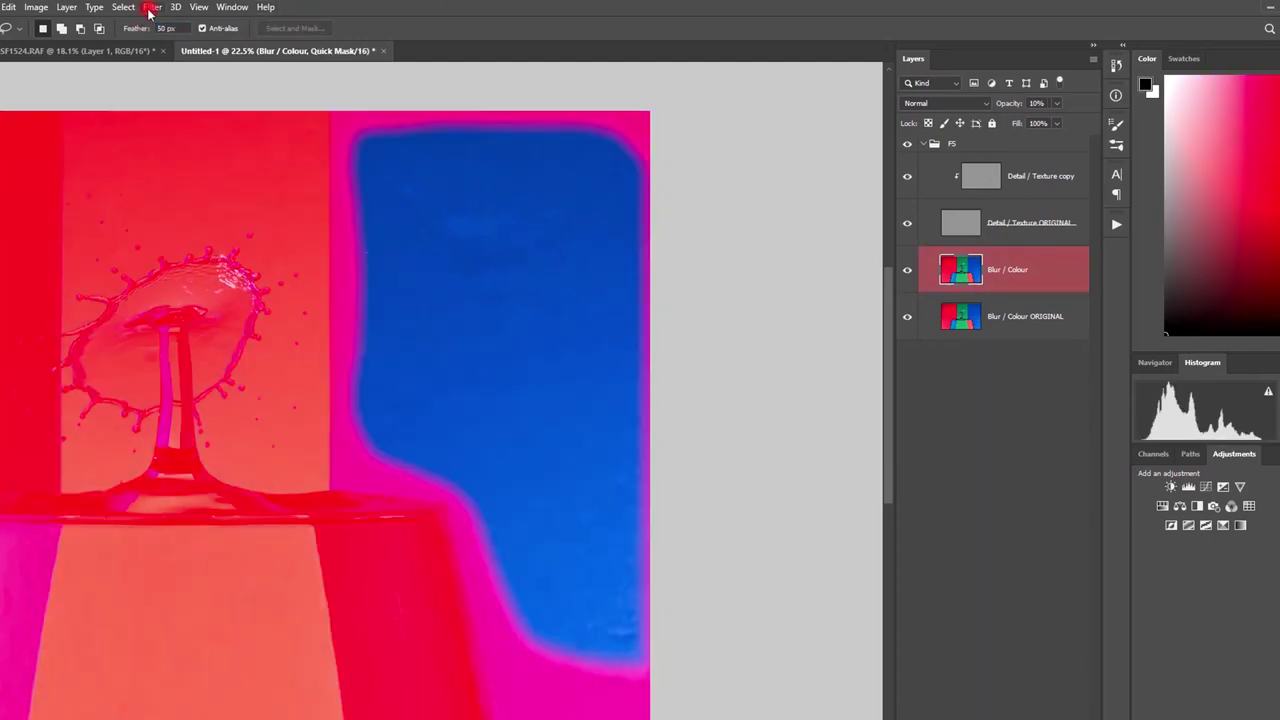
{"action": "key", "text": "q"}
{"action": "left_click", "coordinate": [150, 7]}
{"action": "mouse_move", "coordinate": [200, 166]}
{"action": "left_click", "coordinate": [360, 224]}
{"action": "mouse_move", "coordinate": [915, 396]}
{"action": "left_mouse_down"}
{"action": "mouse_move", "coordinate": [980, 396]}
{"action": "mouse_move", "coordinate": [928, 377]}
{"action": "left_mouse_up"}
{"action": "left_click_drag", "start_coordinate": [926, 172], "coordinate": [926, 359]}
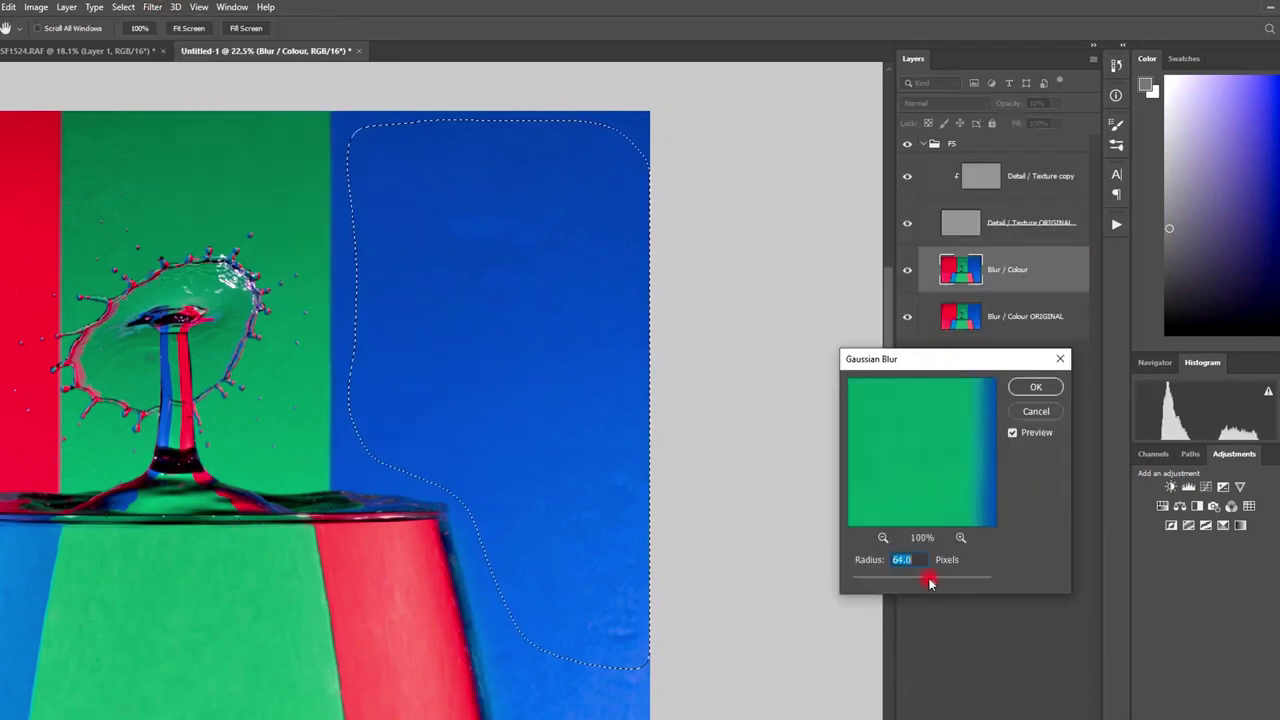
{"action": "left_click_drag", "start_coordinate": [930, 583], "coordinate": [949, 584]}
{"action": "left_click", "coordinate": [1030, 388]}
{"action": "key", "text": "ctrl+d"}
{"action": "key", "text": "0"}
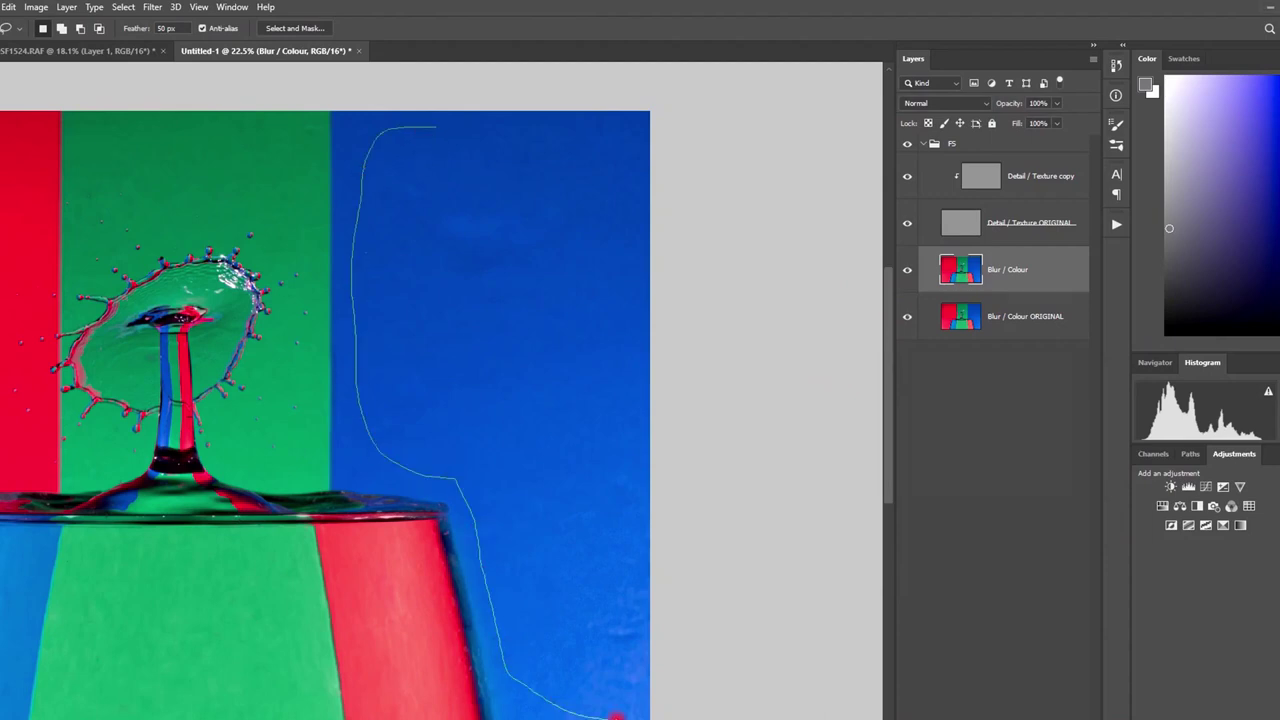
Lasso the blue background beside the splash and glass, apply a Gaussian Blur of about 89.9 px, and deselect.
{"action": "mouse_move", "coordinate": [615, 715]}
{"action": "left_mouse_down"}
{"action": "mouse_move", "coordinate": [491, 120]}
{"action": "mouse_move", "coordinate": [440, 127]}
{"action": "left_mouse_up"}
{"action": "key", "text": "q"}
{"action": "key", "text": "q"}
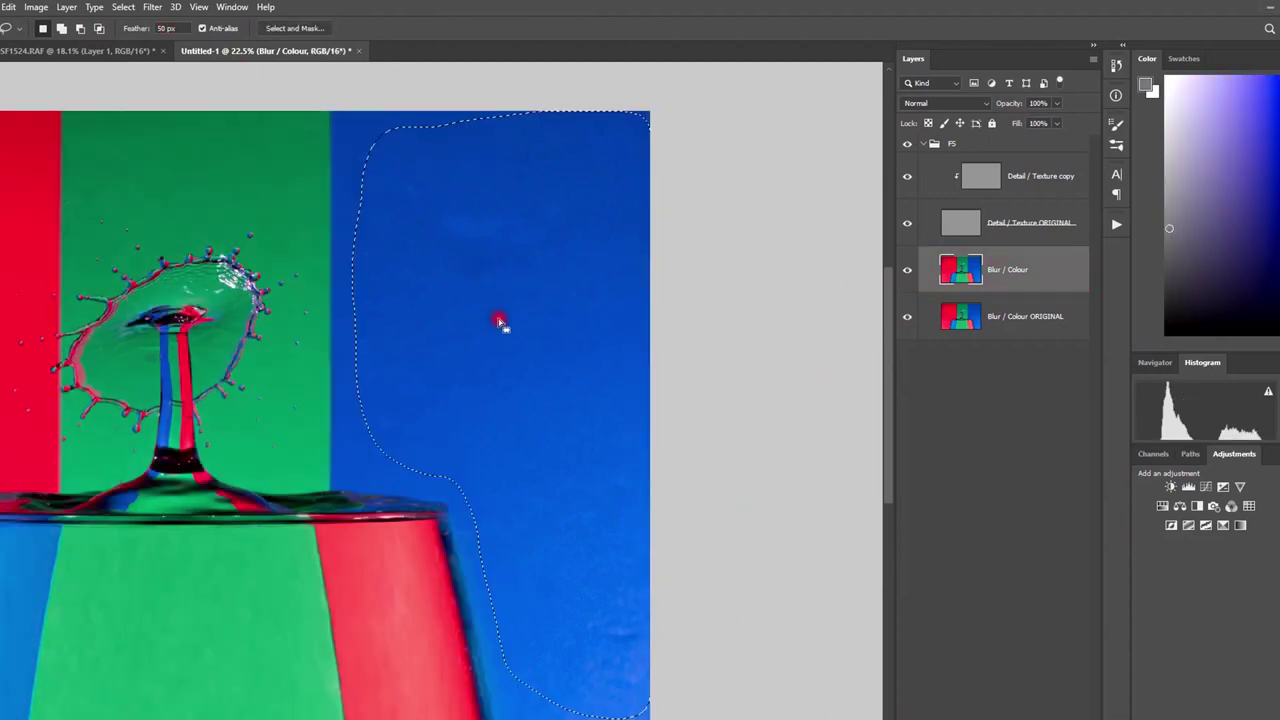
{"action": "left_click", "coordinate": [123, 7]}
{"action": "left_click", "coordinate": [152, 7]}
{"action": "left_click", "coordinate": [362, 224]}
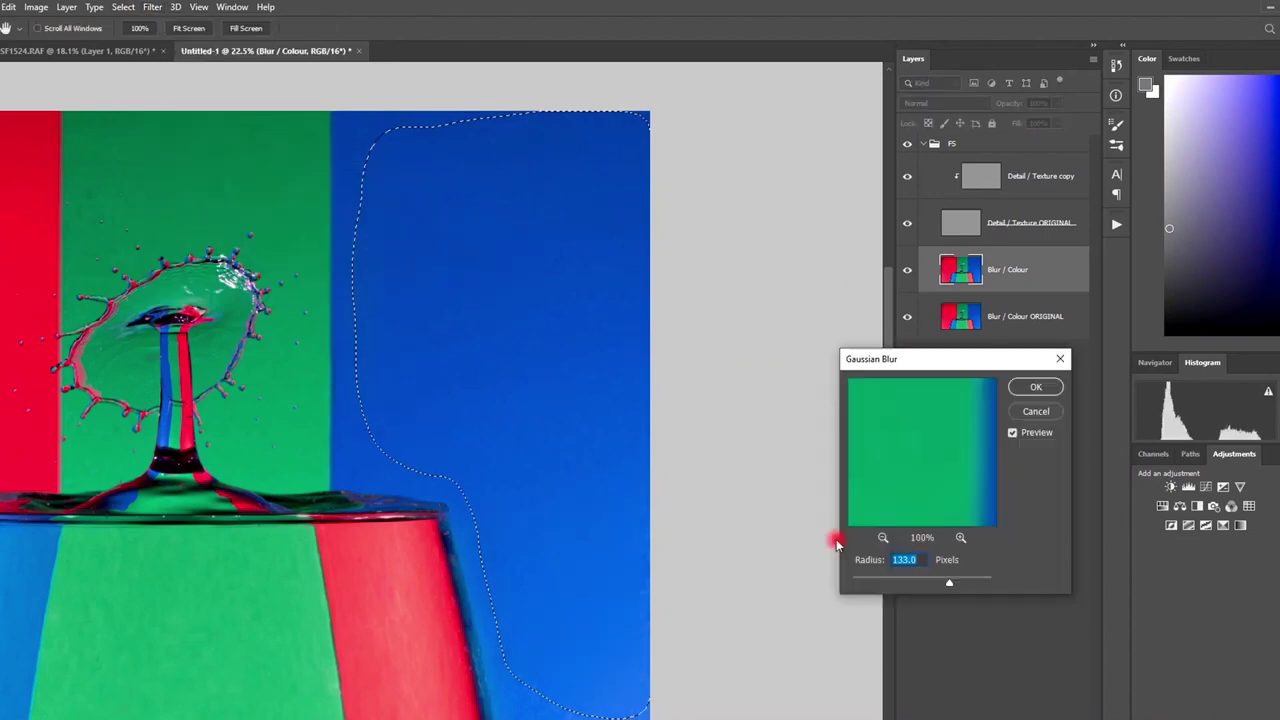
{"action": "left_click_drag", "start_coordinate": [857, 579], "coordinate": [934, 587]}
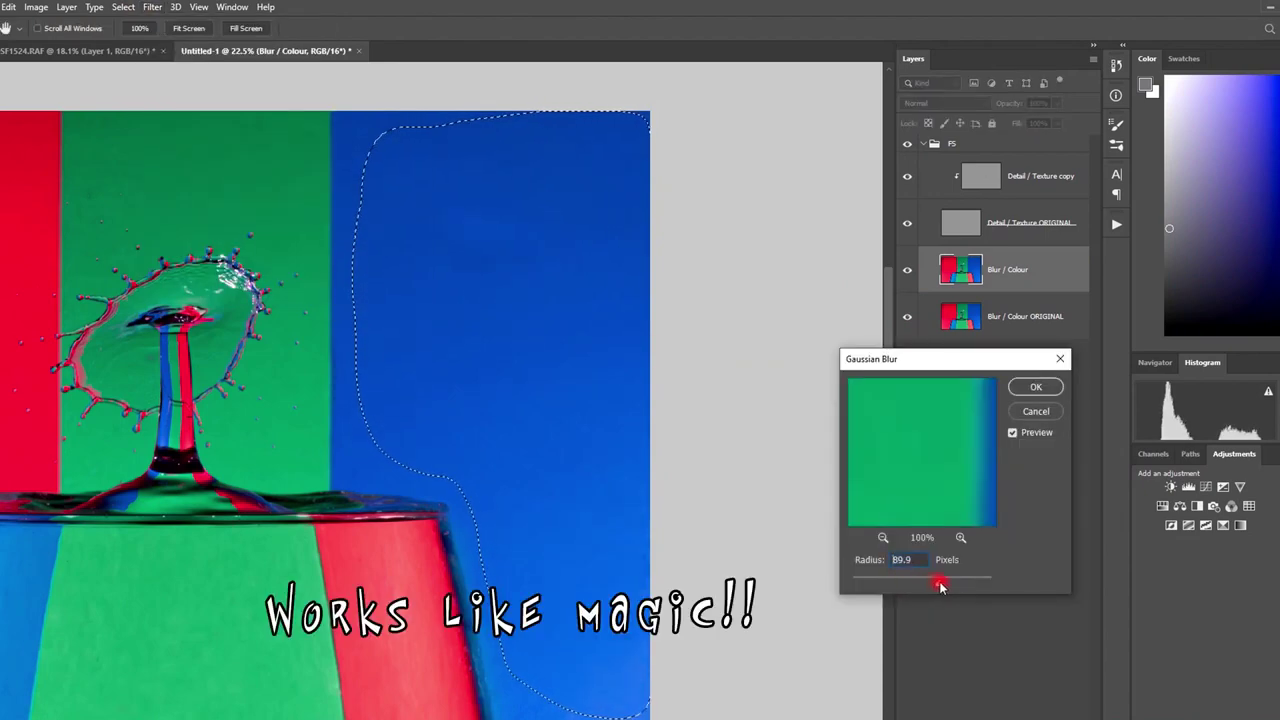
{"action": "key", "text": "Return"}
{"action": "key", "text": "ctrl+d"}
Lasso the red background beside the splash and above the glass rim, reapply the last Gaussian Blur, and deselect.
{"action": "scroll", "coordinate": [469, 412], "scroll_direction": "down", "scroll_amount": 6}
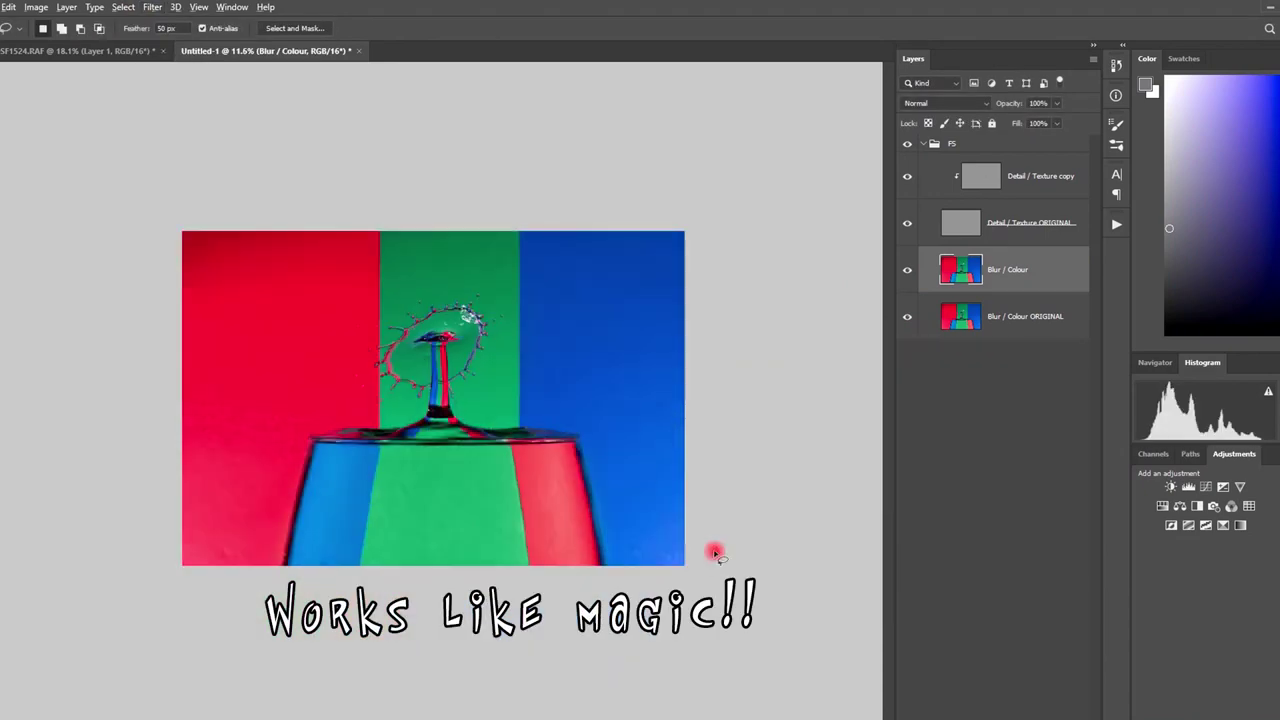
{"action": "scroll", "coordinate": [706, 562], "scroll_direction": "up", "scroll_amount": 11}
{"action": "mouse_move", "coordinate": [414, 232]}
{"action": "left_mouse_down"}
{"action": "mouse_move", "coordinate": [423, 366]}
{"action": "mouse_move", "coordinate": [540, 240]}
{"action": "mouse_move", "coordinate": [425, 233]}
{"action": "left_mouse_up"}
{"action": "scroll", "coordinate": [654, 277], "scroll_direction": "down", "scroll_amount": 3}
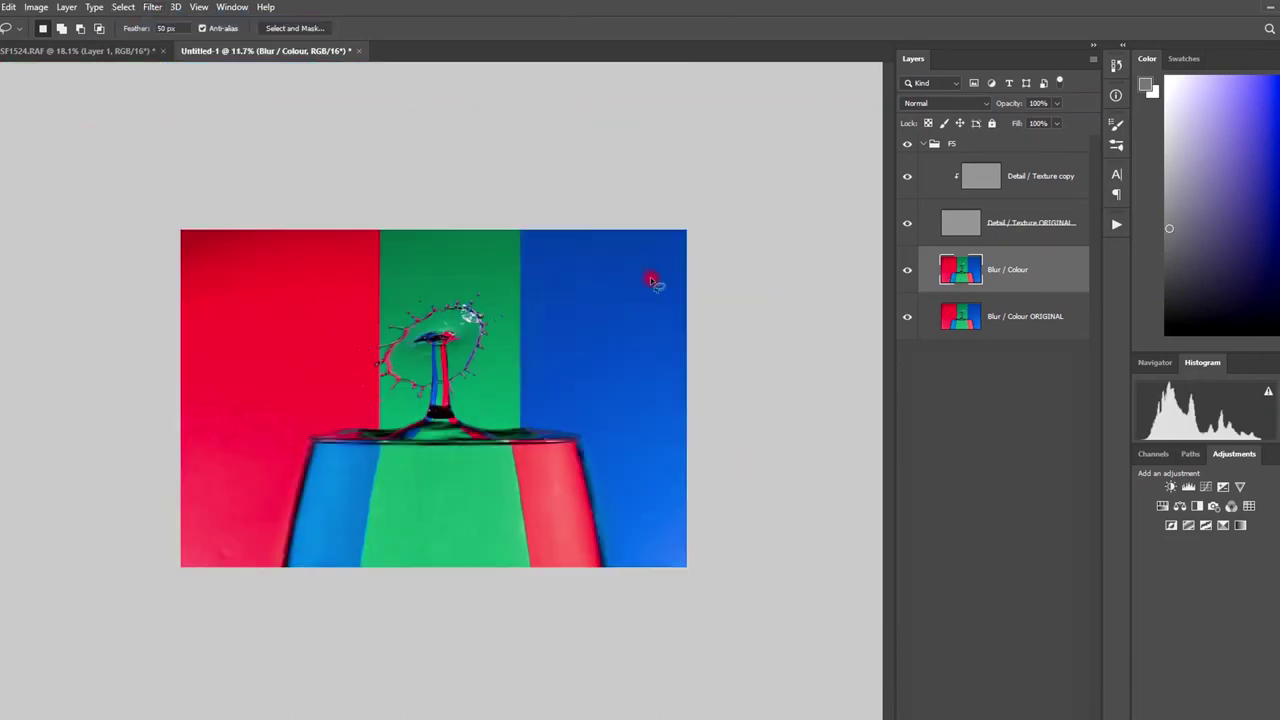
{"action": "scroll", "coordinate": [257, 306], "scroll_direction": "up", "scroll_amount": 4}
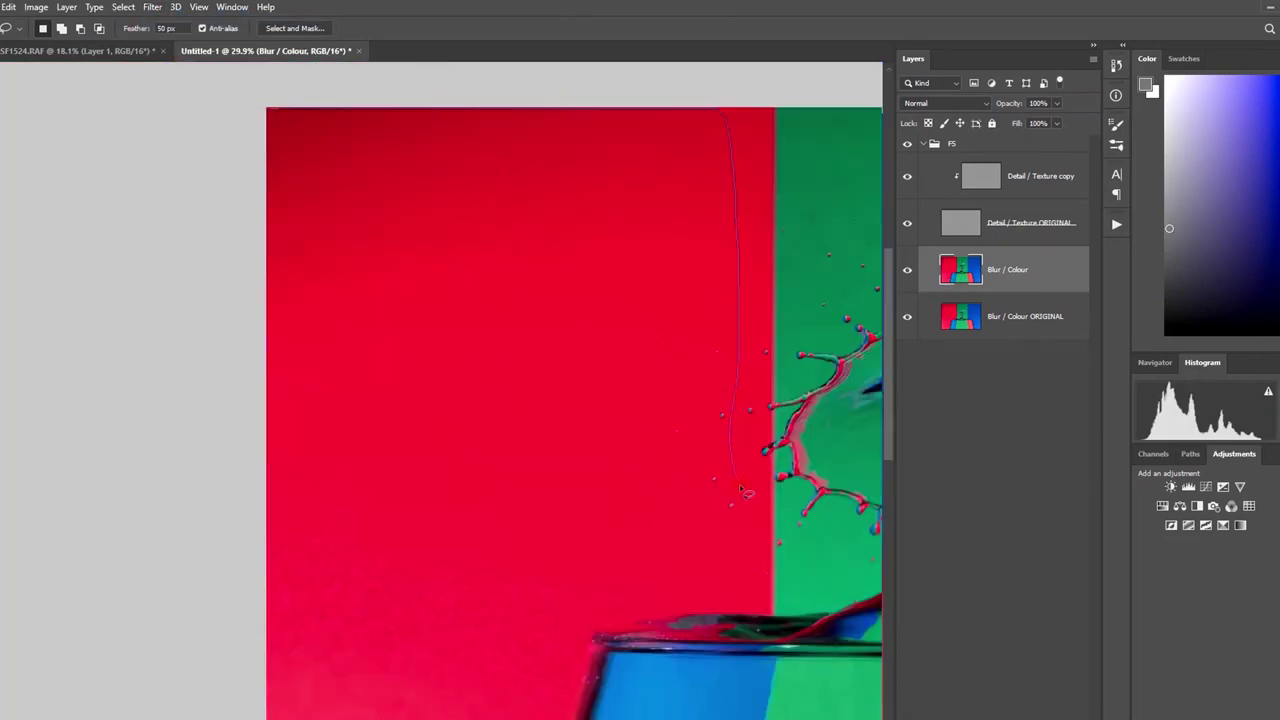
{"action": "left_click_drag", "start_coordinate": [163, 540], "coordinate": [195, 130]}
{"action": "left_click", "coordinate": [158, 8]}
{"action": "left_click", "coordinate": [190, 23]}
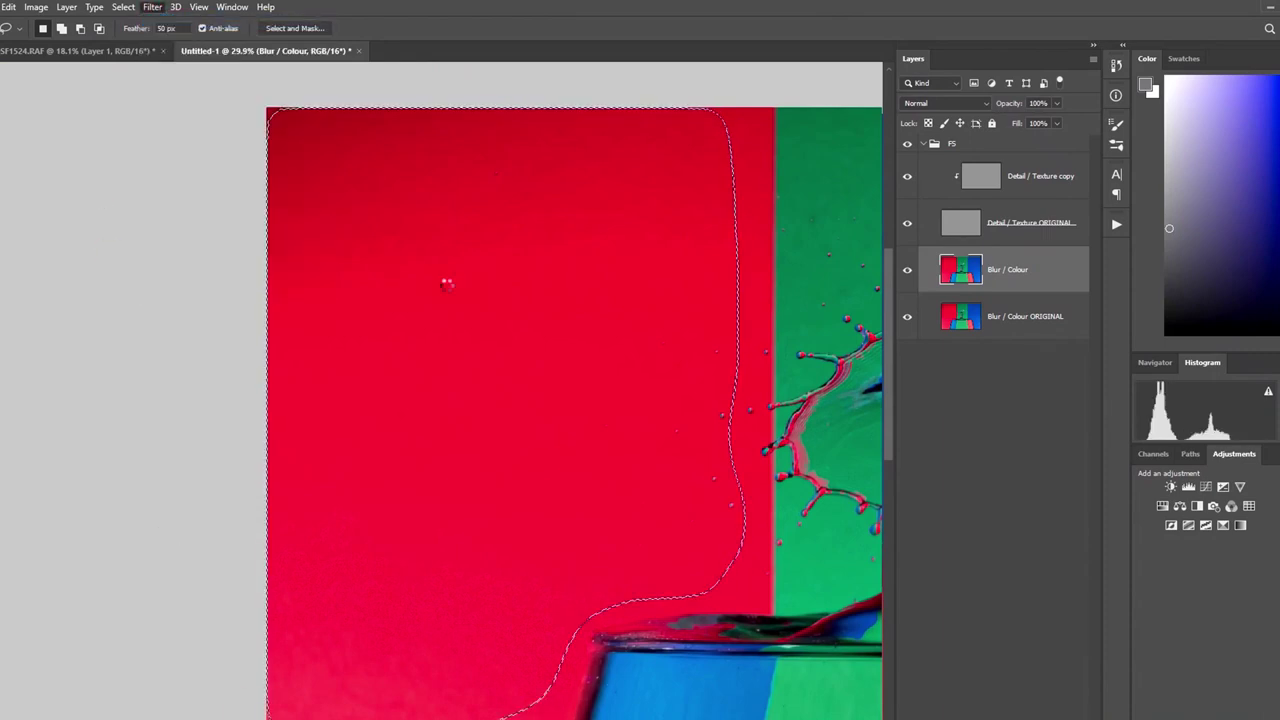
{"action": "key", "text": "ctrl+d"}
Lasso the lower red background beside the glass wall, reapply the last Gaussian Blur, and deselect.
{"action": "left_click_drag", "start_coordinate": [612, 545], "coordinate": [732, 145]}
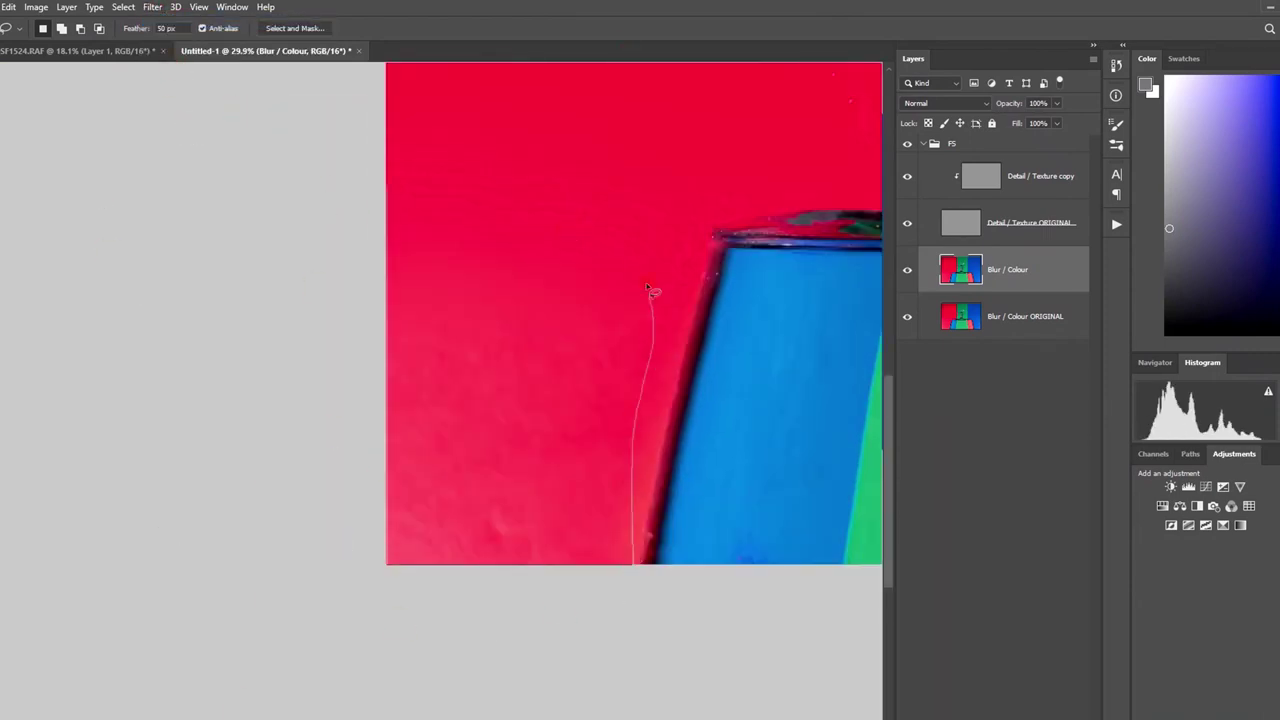
{"action": "left_click_drag", "start_coordinate": [648, 287], "coordinate": [302, 150]}
{"action": "left_click", "coordinate": [160, 8]}
{"action": "left_click", "coordinate": [172, 25]}
{"action": "key", "text": "ctrl+d"}
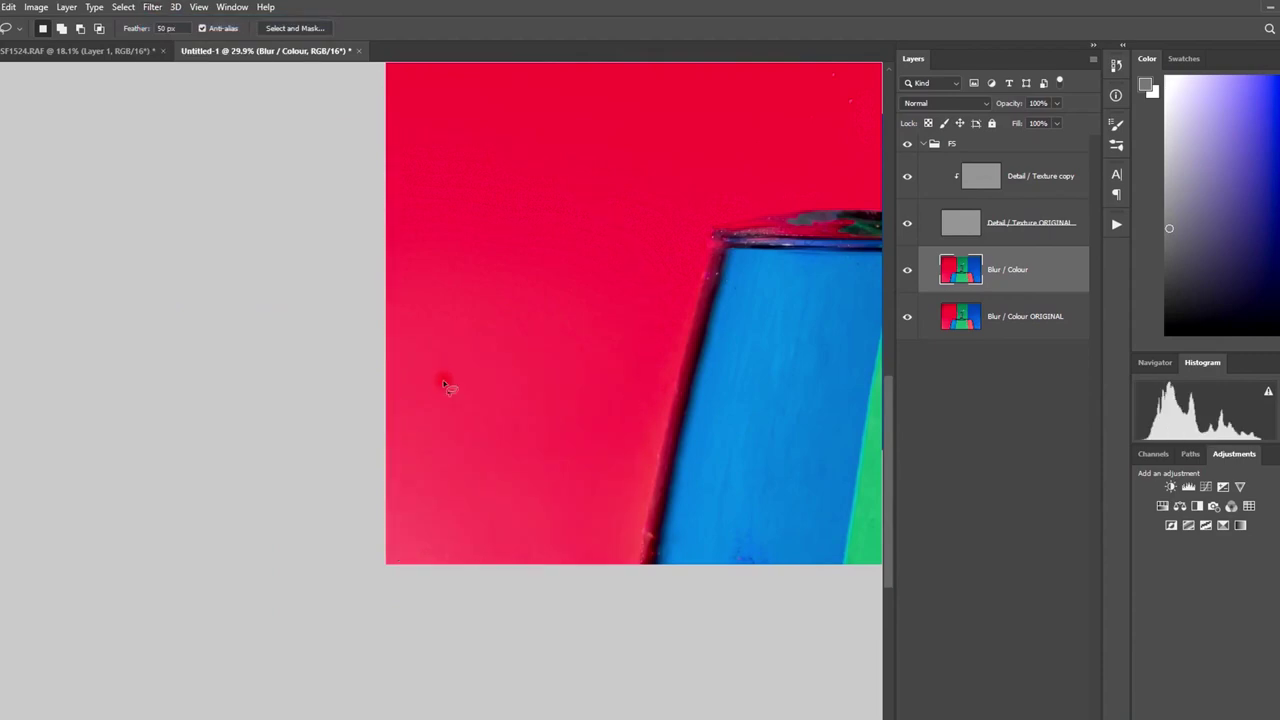
Lasso the green section of the glass and apply a Gaussian Blur of about 34.6 px.
{"action": "scroll", "coordinate": [446, 386], "scroll_direction": "down", "scroll_amount": 3}
{"action": "scroll", "coordinate": [408, 436], "scroll_direction": "up", "scroll_amount": 3}
{"action": "mouse_move", "coordinate": [279, 423]}
{"action": "left_mouse_down"}
{"action": "mouse_move", "coordinate": [253, 527]}
{"action": "mouse_move", "coordinate": [612, 577]}
{"action": "left_mouse_up"}
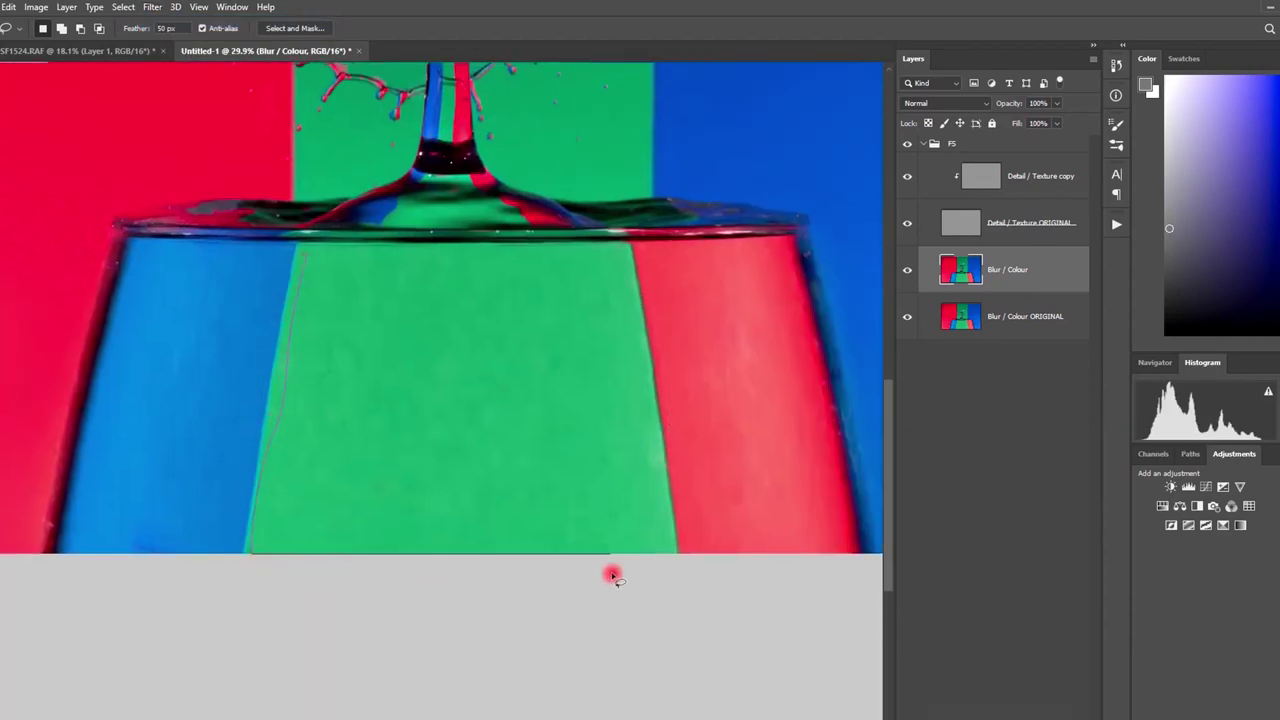
{"action": "left_click_drag", "start_coordinate": [636, 297], "coordinate": [546, 253]}
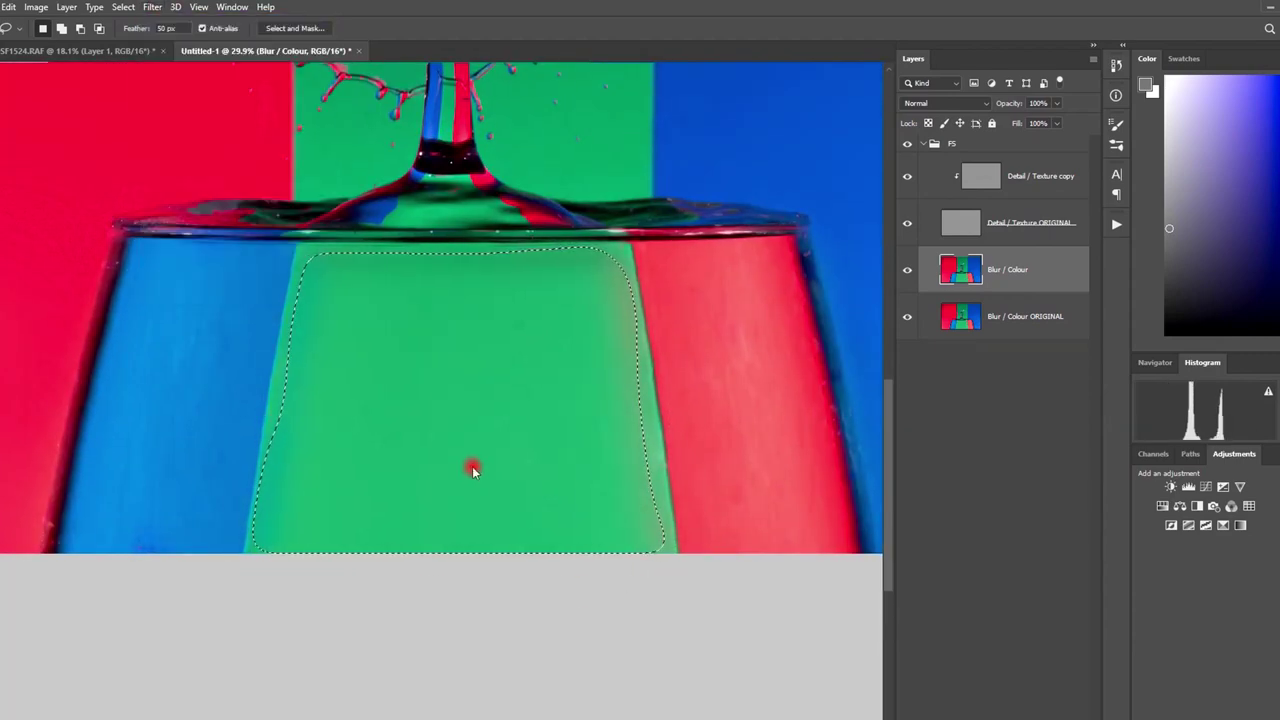
{"action": "left_click", "coordinate": [152, 7]}
{"action": "mouse_move", "coordinate": [200, 180]}
{"action": "left_click", "coordinate": [386, 223]}
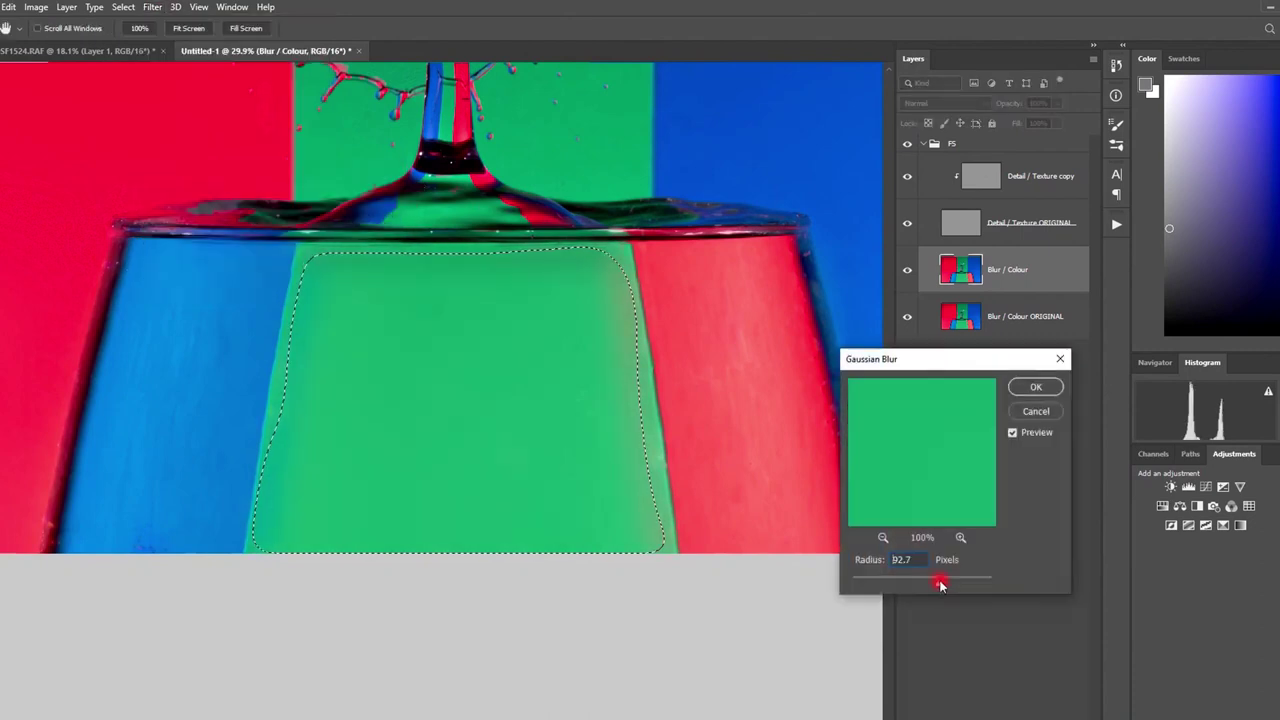
{"action": "left_click_drag", "start_coordinate": [940, 586], "coordinate": [922, 588]}
{"action": "key", "text": "Return"}
Lasso the blue section of the glass and reapply the last Gaussian Blur.
{"action": "scroll", "coordinate": [256, 254], "scroll_direction": "left", "scroll_amount": 2}
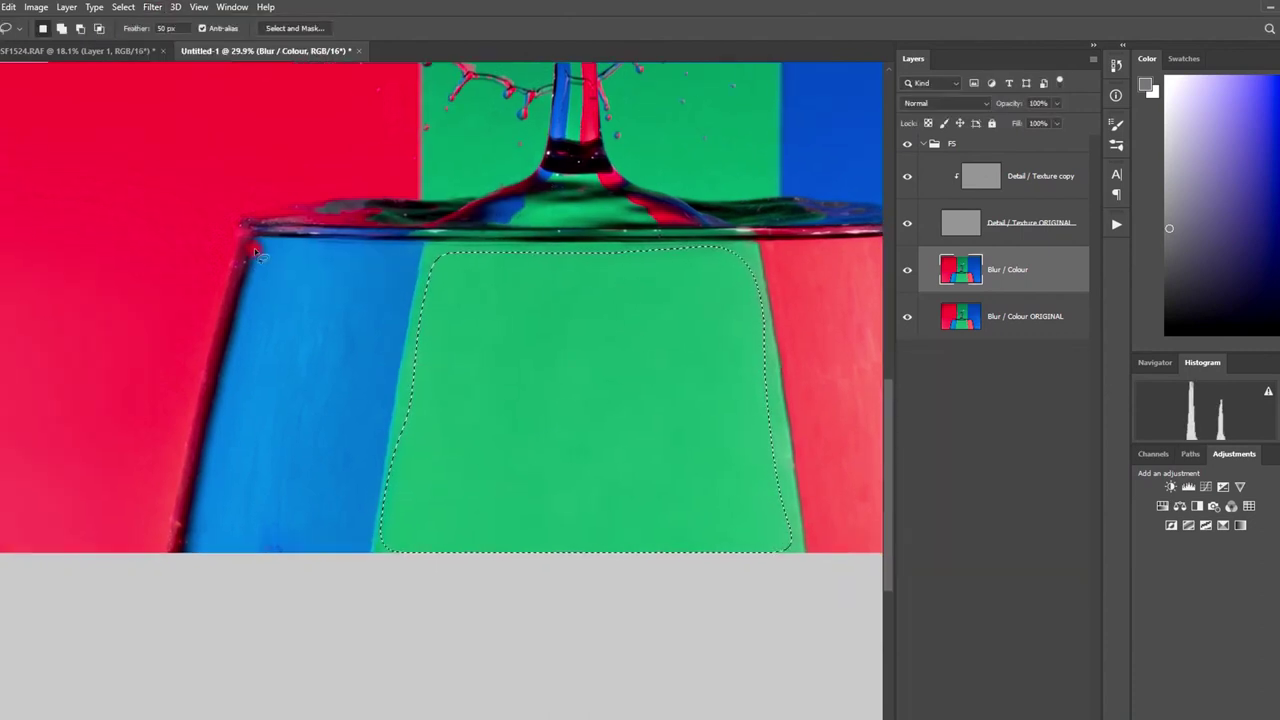
{"action": "left_click_drag", "start_coordinate": [255, 253], "coordinate": [207, 460]}
{"action": "left_click_drag", "start_coordinate": [392, 376], "coordinate": [262, 246]}
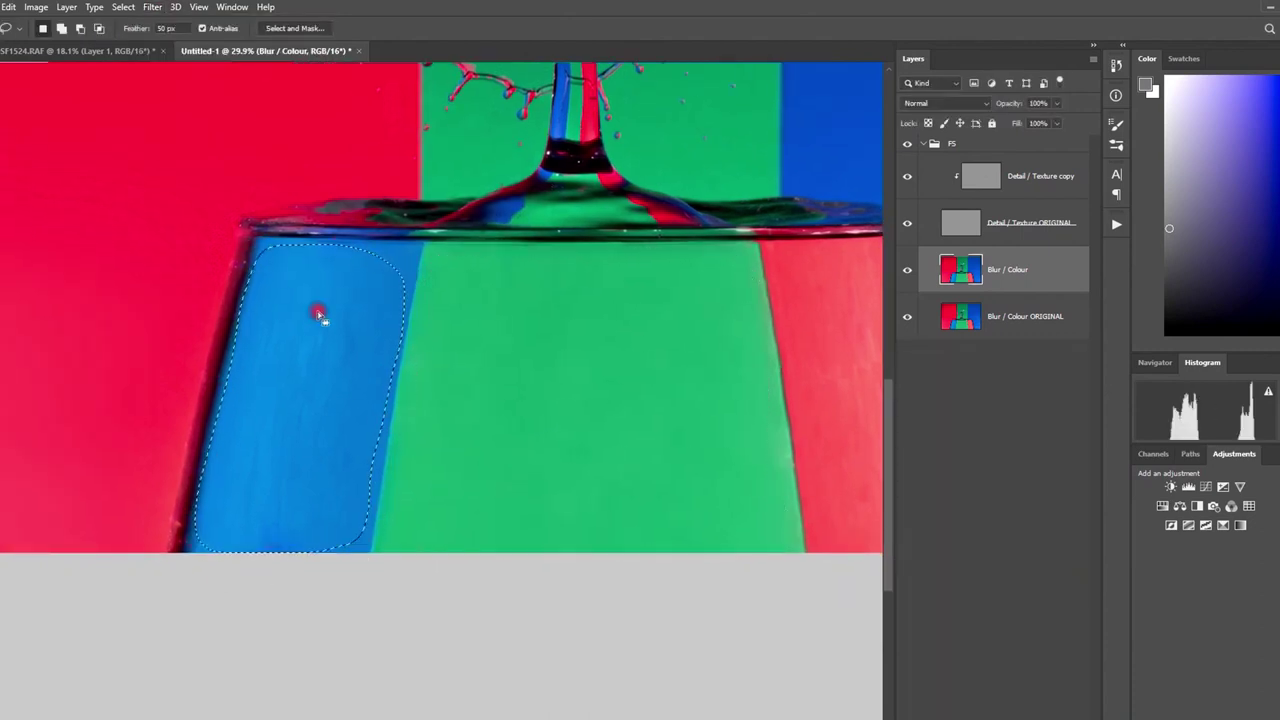
{"action": "left_click", "coordinate": [152, 7]}
{"action": "left_click", "coordinate": [163, 22]}
Lasso the red section of the glass, reapply the last Gaussian Blur, and deselect.
{"action": "left_click_drag", "start_coordinate": [782, 312], "coordinate": [350, 328]}
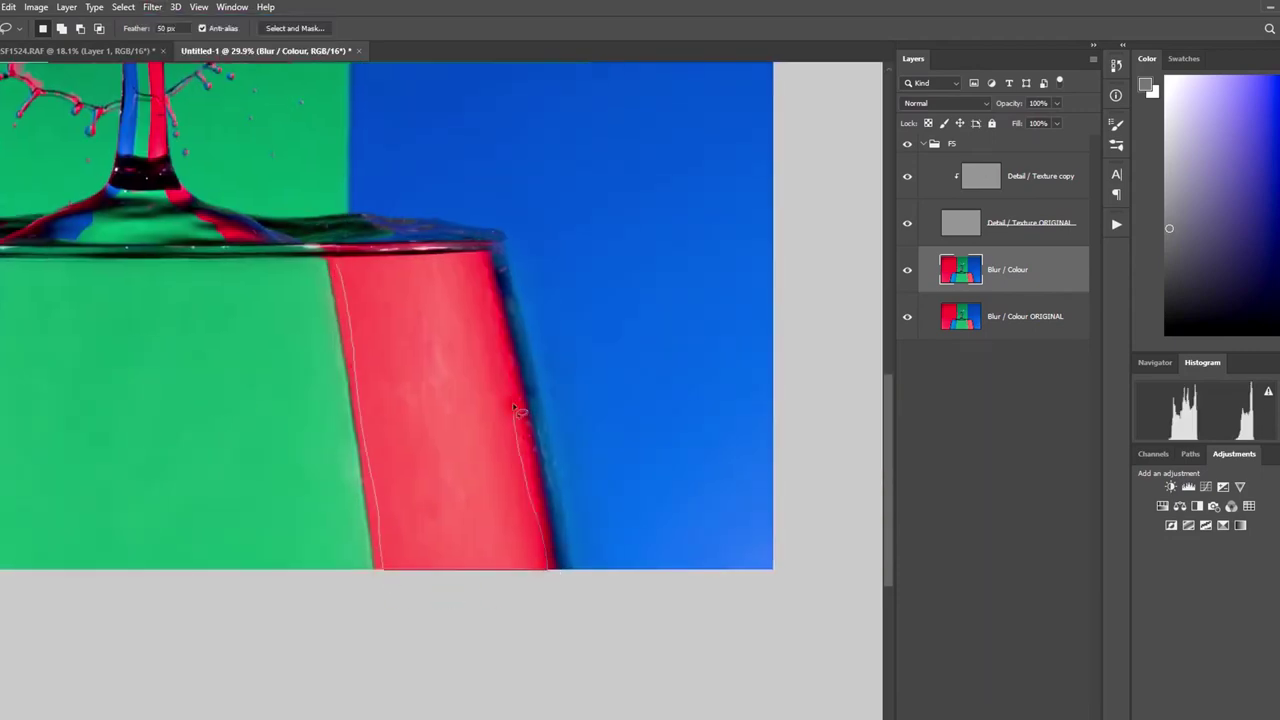
{"action": "left_click_drag", "start_coordinate": [340, 268], "coordinate": [342, 266]}
{"action": "left_click", "coordinate": [152, 7]}
{"action": "left_click", "coordinate": [162, 22]}
{"action": "key", "text": "ctrl+d"}
{"action": "key", "text": "ctrl+s"}
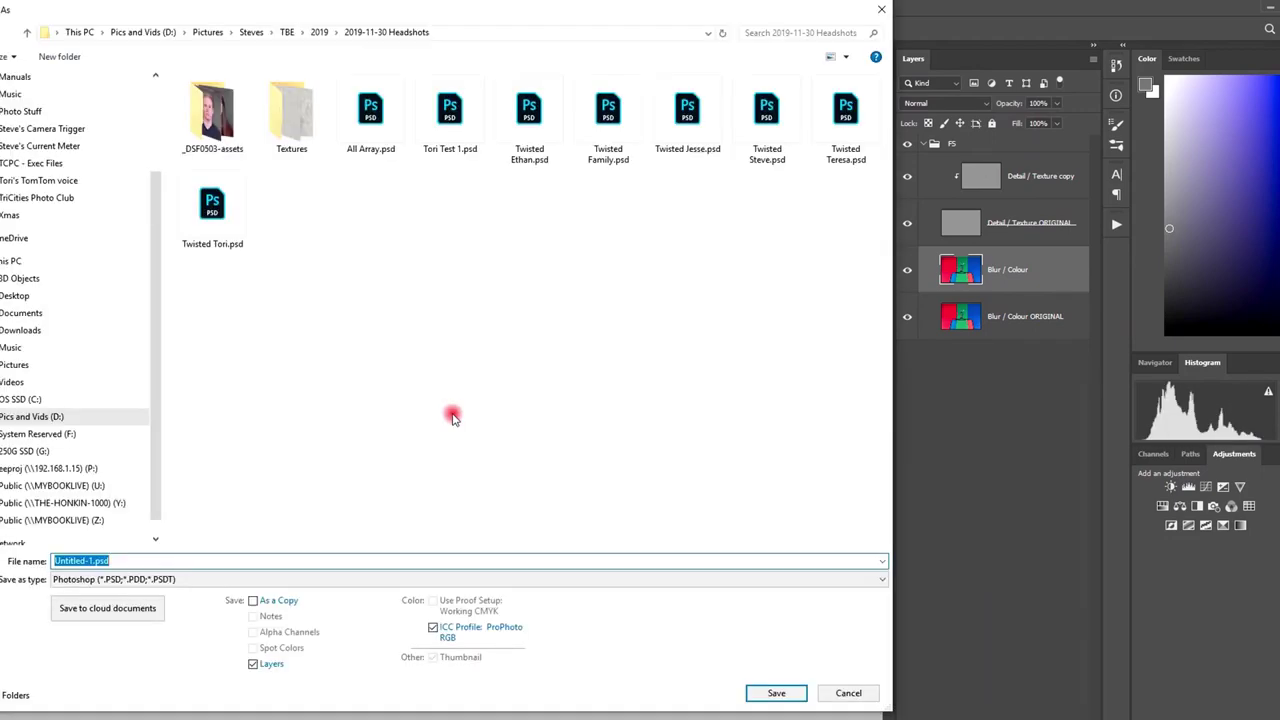
{"action": "left_click", "coordinate": [876, 5]}
Lower the opacity of the Blur / Colour layer to 73%.
{"action": "scroll", "coordinate": [536, 366], "scroll_direction": "down", "scroll_amount": 5}
{"action": "scroll", "coordinate": [428, 566], "scroll_direction": "up", "scroll_amount": 5}
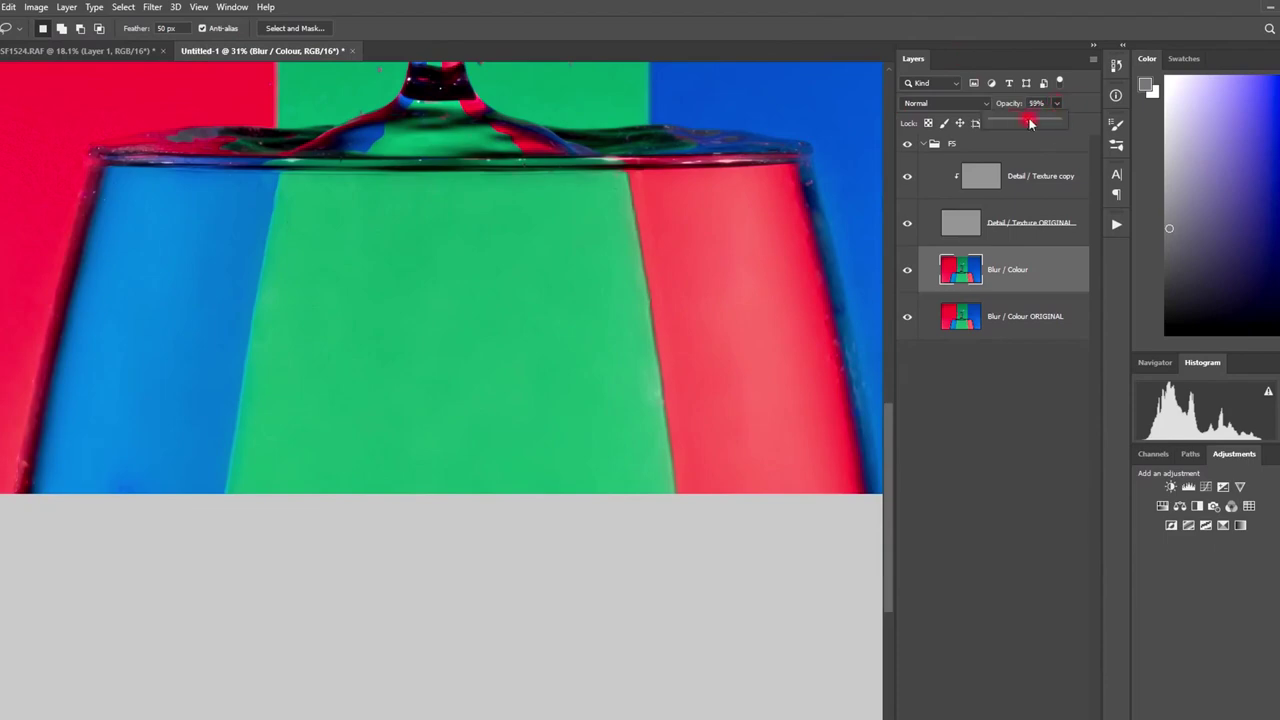
{"action": "mouse_move", "coordinate": [1030, 122]}
{"action": "left_mouse_down"}
{"action": "mouse_move", "coordinate": [990, 122]}
{"action": "mouse_move", "coordinate": [1041, 126]}
{"action": "left_mouse_up"}
Lasso the lower blue background near the image edge, apply a 34.6 px Gaussian Blur, and deselect.
{"action": "scroll", "coordinate": [566, 423], "scroll_direction": "down", "scroll_amount": 3}
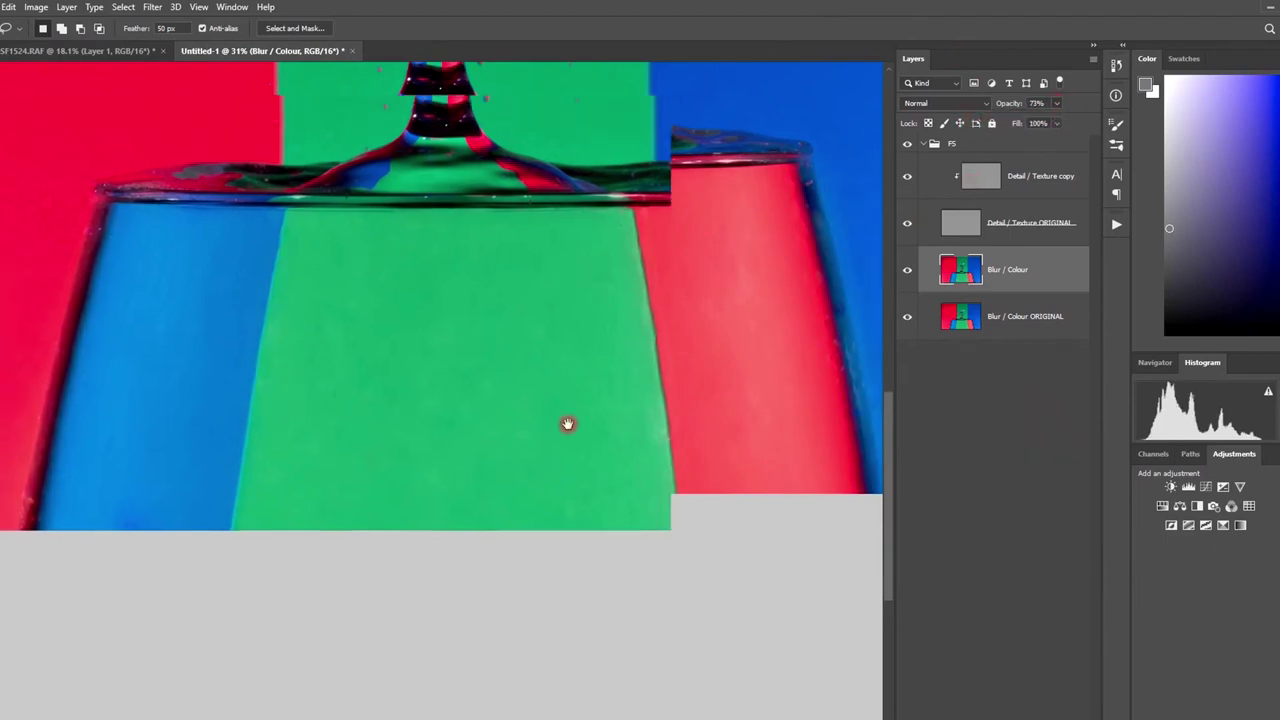
{"action": "left_click_drag", "start_coordinate": [721, 508], "coordinate": [721, 508]}
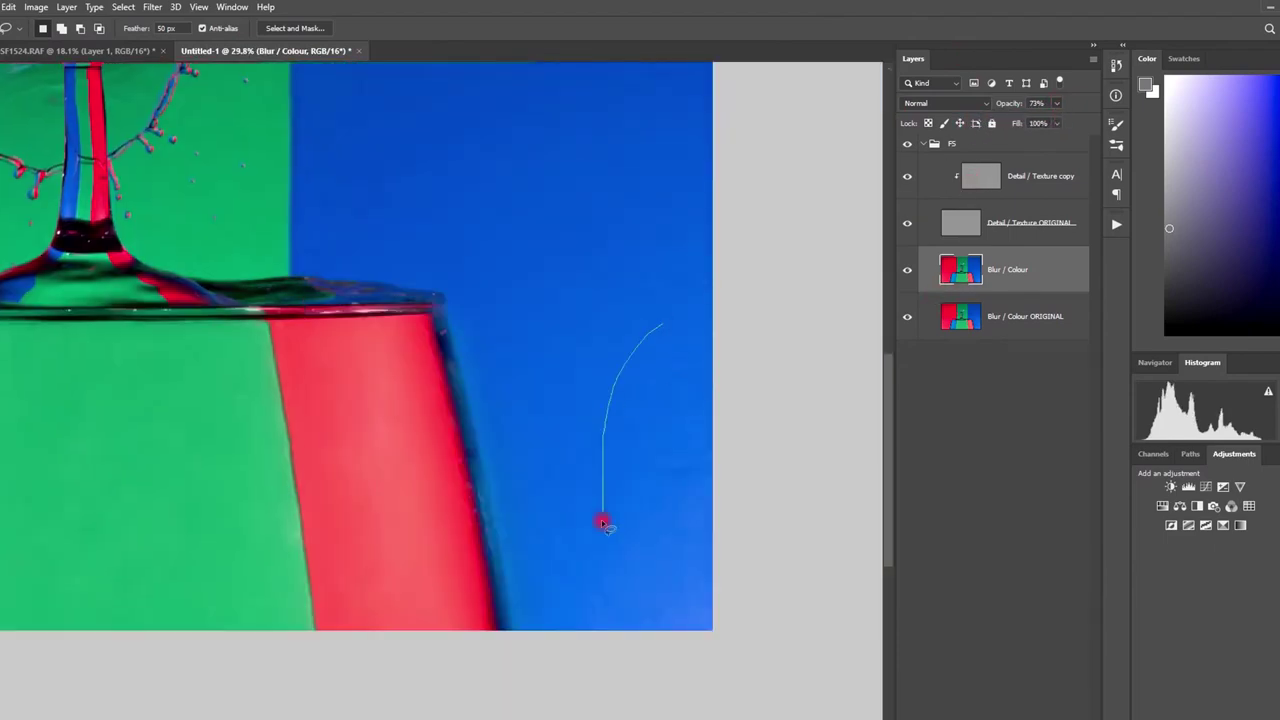
{"action": "left_click_drag", "start_coordinate": [604, 524], "coordinate": [765, 340]}
{"action": "left_click", "coordinate": [152, 7]}
{"action": "mouse_move", "coordinate": [175, 166]}
{"action": "left_click", "coordinate": [386, 237]}
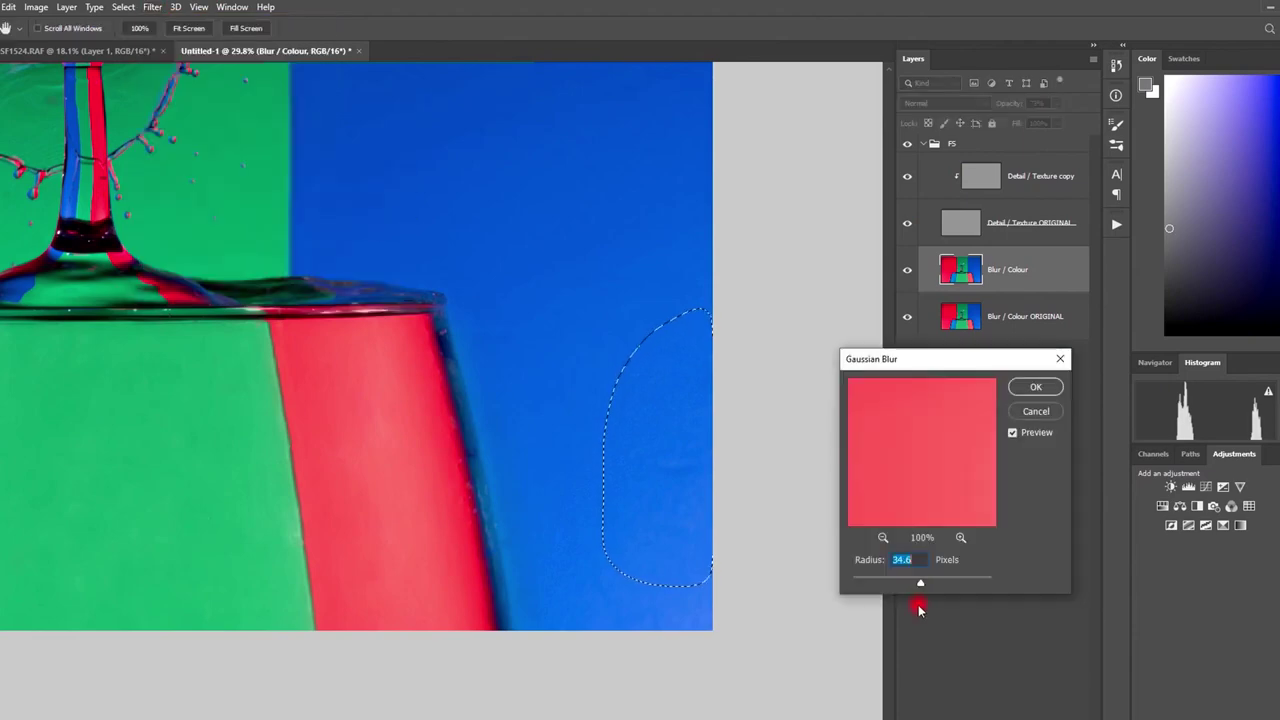
{"action": "left_click", "coordinate": [1036, 387]}
{"action": "key", "text": "ctrl+d"}
Try to smooth the green background together with the upper part of the splash by reapplying the last Gaussian Blur.
{"action": "scroll", "coordinate": [677, 307], "scroll_direction": "down", "scroll_amount": 3}
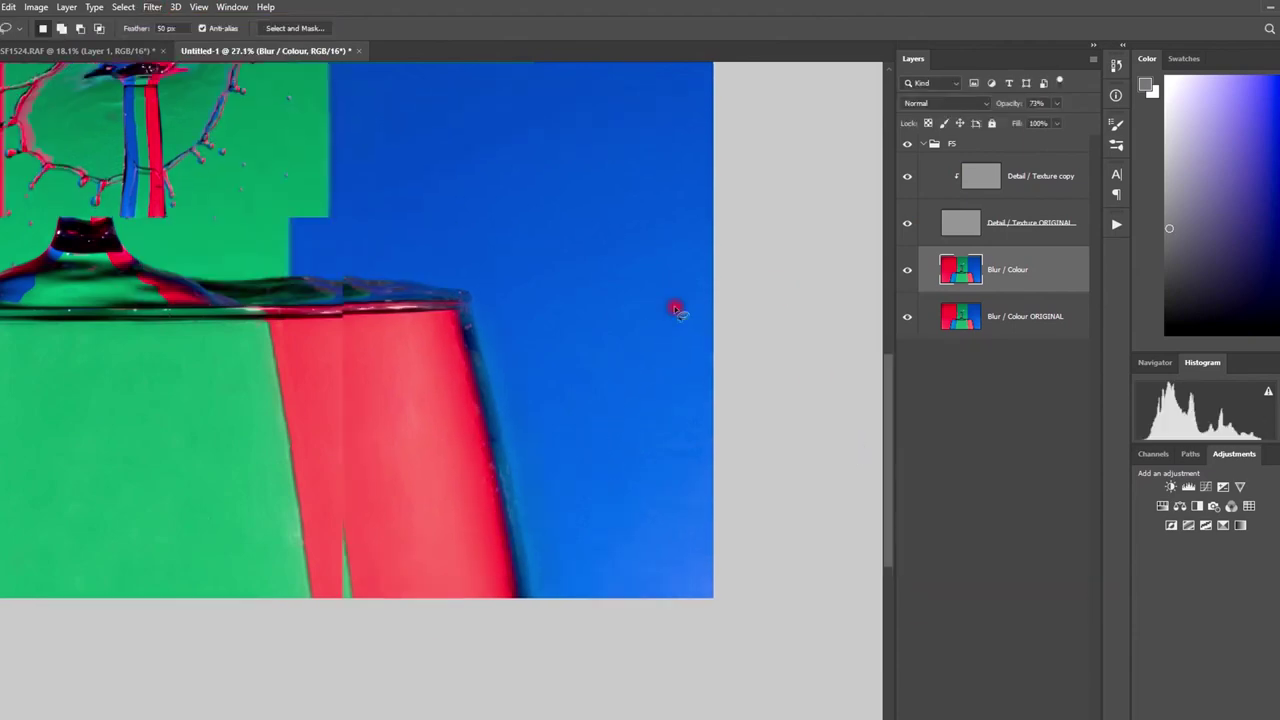
{"action": "scroll", "coordinate": [450, 249], "scroll_direction": "up", "scroll_amount": 3}
{"action": "left_click_drag", "start_coordinate": [527, 565], "coordinate": [575, 471]}
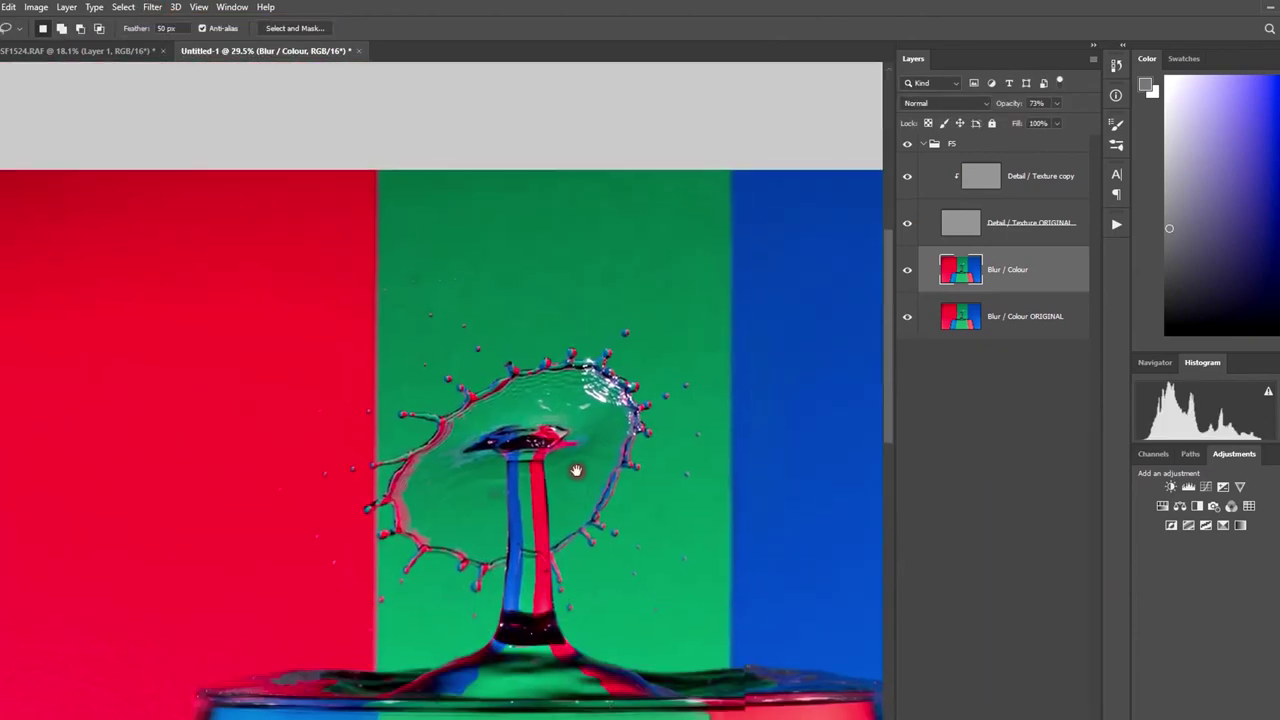
{"action": "left_click_drag", "start_coordinate": [722, 157], "coordinate": [388, 145]}
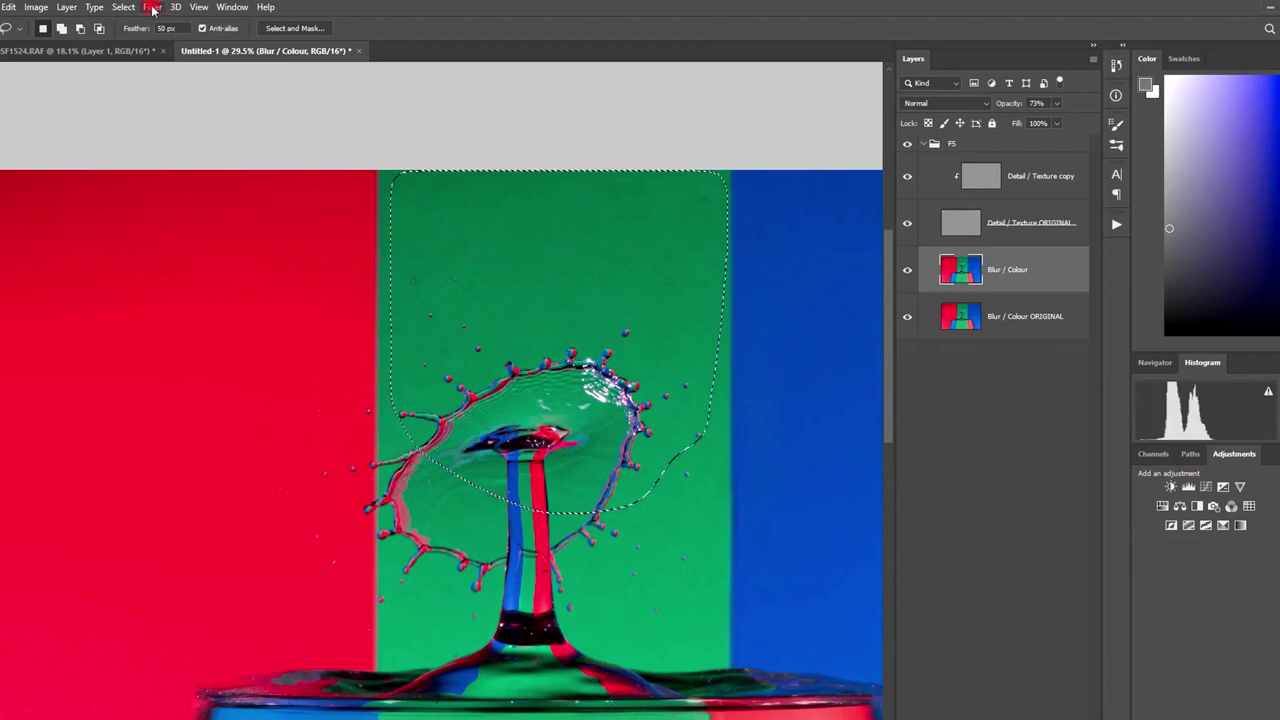
{"action": "left_click", "coordinate": [153, 8]}
{"action": "left_click", "coordinate": [178, 23]}
{"action": "key", "text": "ctrl+d"}
{"action": "scroll", "coordinate": [541, 391], "scroll_direction": "up", "scroll_amount": 5}
{"action": "scroll", "coordinate": [500, 390], "scroll_direction": "down", "scroll_amount": 3}
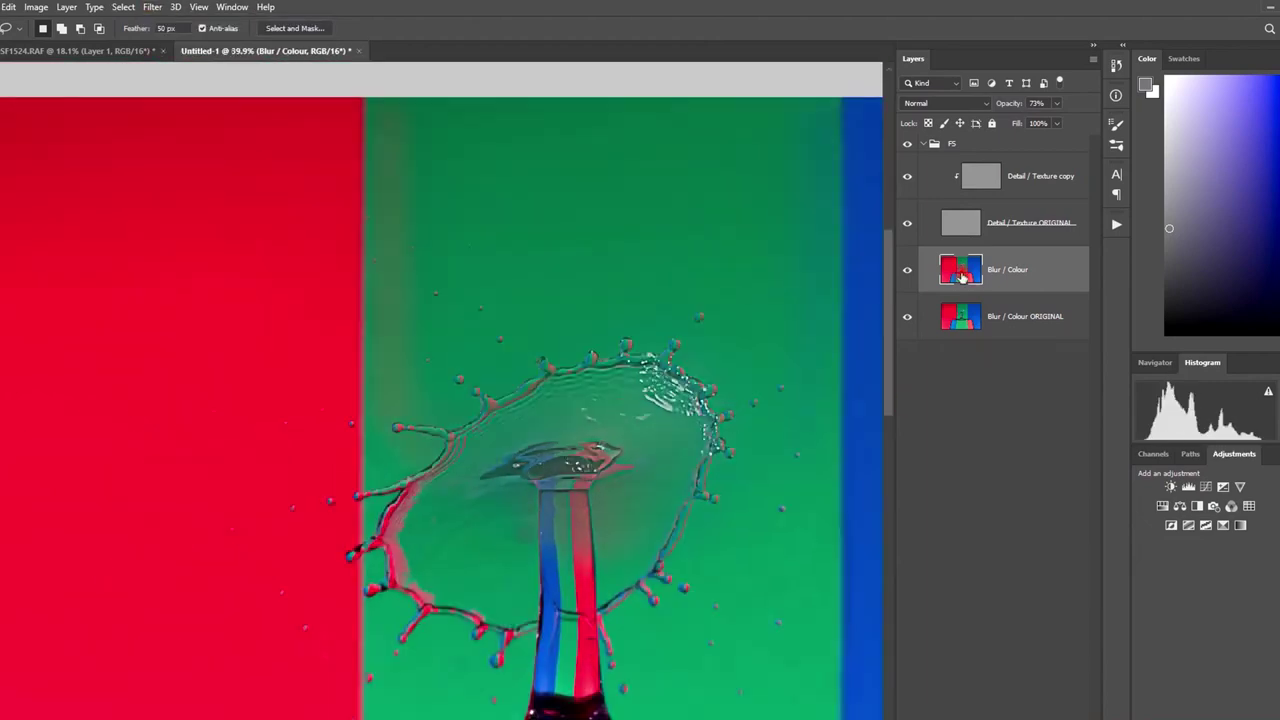
{"action": "scroll", "coordinate": [430, 290], "scroll_direction": "up", "scroll_amount": 4}
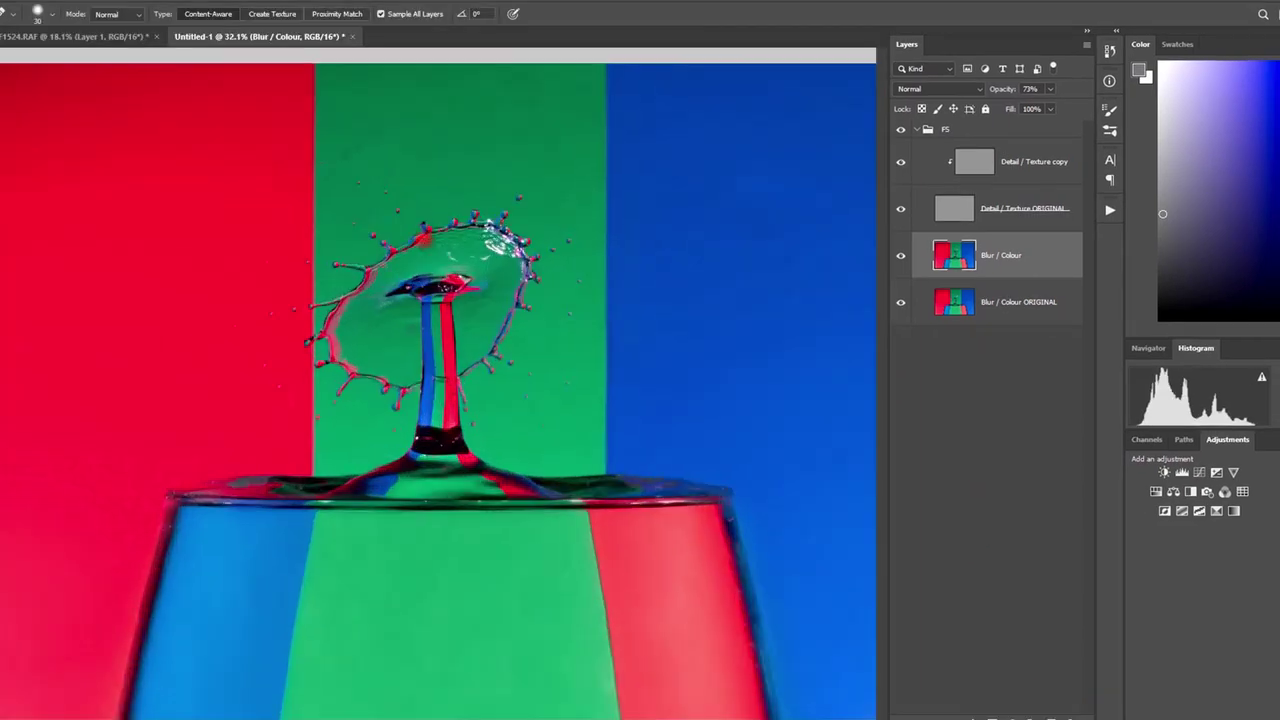
Lasso the green background above the splash, following its rim, apply a Gaussian Blur of about 45.6 px, and deselect.
{"action": "mouse_move", "coordinate": [490, 222]}
{"action": "left_mouse_down"}
{"action": "mouse_move", "coordinate": [517, 320]}
{"action": "mouse_move", "coordinate": [551, 354]}
{"action": "left_mouse_up"}
{"action": "key", "text": "l"}
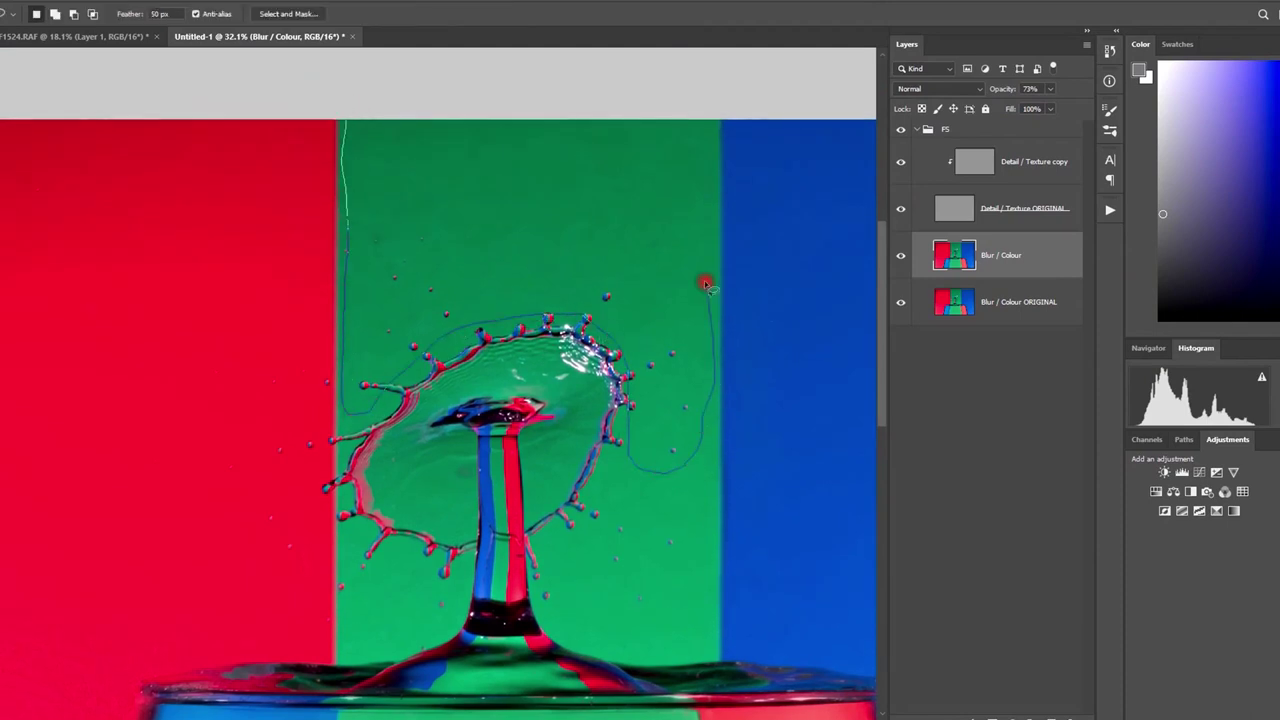
{"action": "left_click_drag", "start_coordinate": [705, 285], "coordinate": [697, 106]}
{"action": "left_click", "coordinate": [155, 4]}
{"action": "mouse_move", "coordinate": [168, 155]}
{"action": "left_click", "coordinate": [382, 210]}
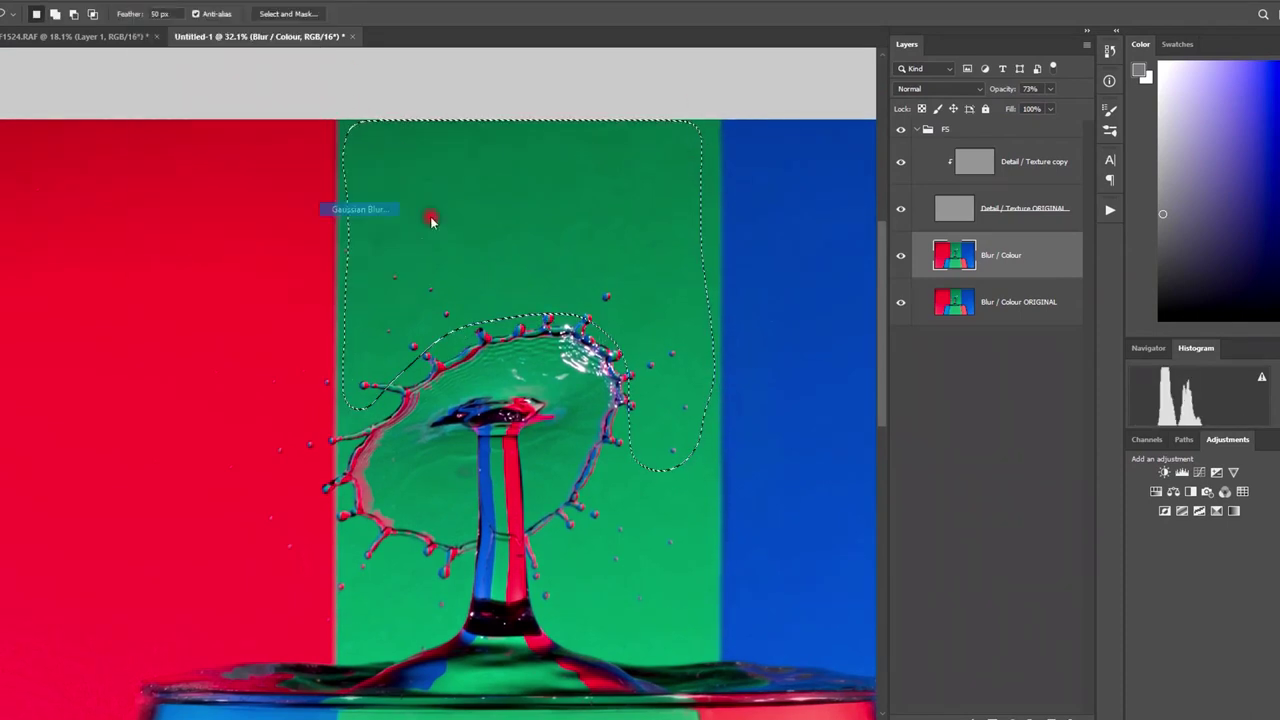
{"action": "left_click_drag", "start_coordinate": [943, 566], "coordinate": [921, 568]}
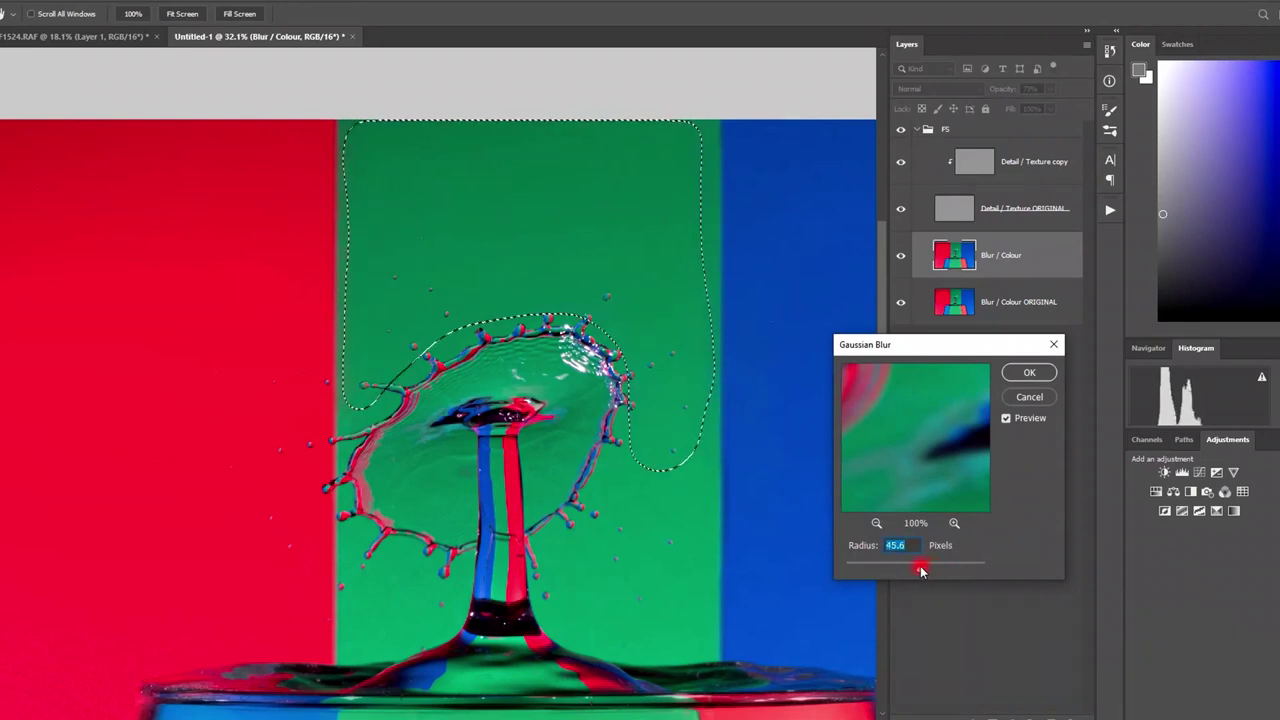
{"action": "left_click", "coordinate": [1031, 374]}
{"action": "key", "text": "ctrl+d"}
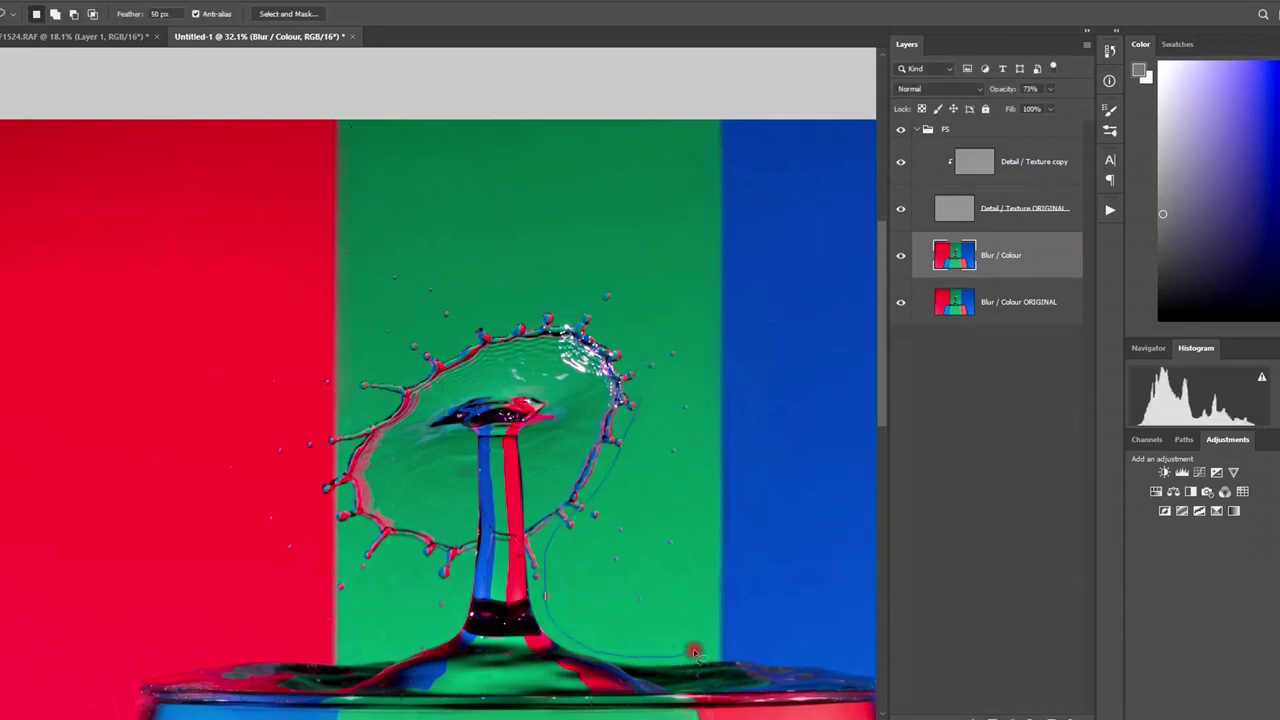
Lasso the green background between the splash and the blue stripe, reapply the last Gaussian Blur, and deselect.
{"action": "left_click_drag", "start_coordinate": [704, 374], "coordinate": [656, 401]}
{"action": "left_click", "coordinate": [149, 1]}
{"action": "left_click", "coordinate": [151, 8]}
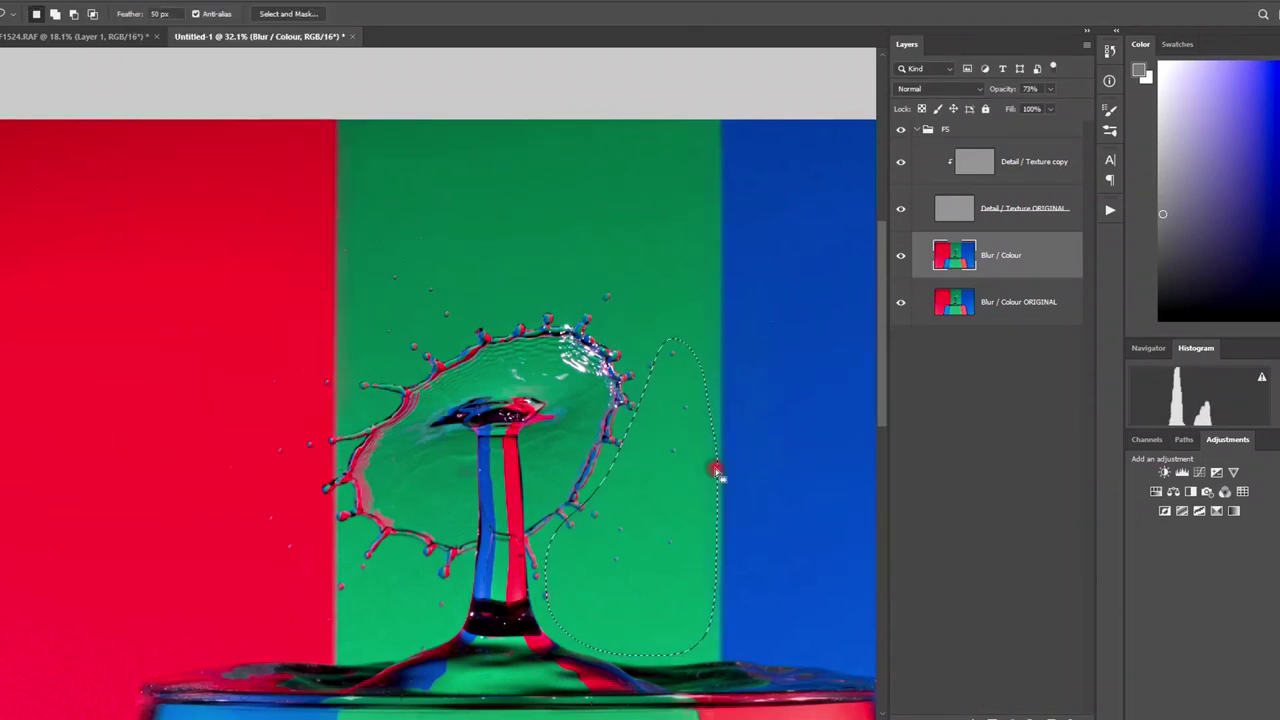
{"action": "key", "text": "ctrl+d"}
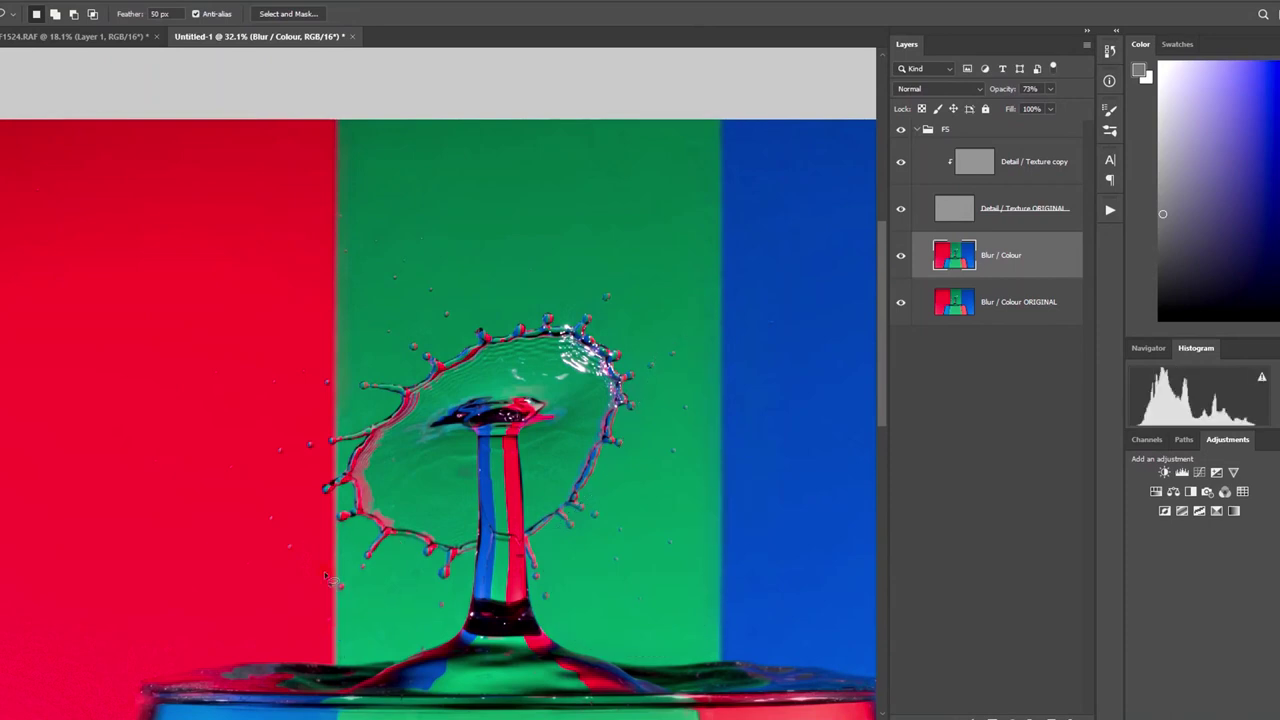
Lasso the green background below the splash, between its stem and the red stripe, reapply the last blur, and deselect.
{"action": "left_click_drag", "start_coordinate": [381, 652], "coordinate": [455, 574]}
{"action": "left_click", "coordinate": [149, 1]}
{"action": "left_click", "coordinate": [151, 8]}
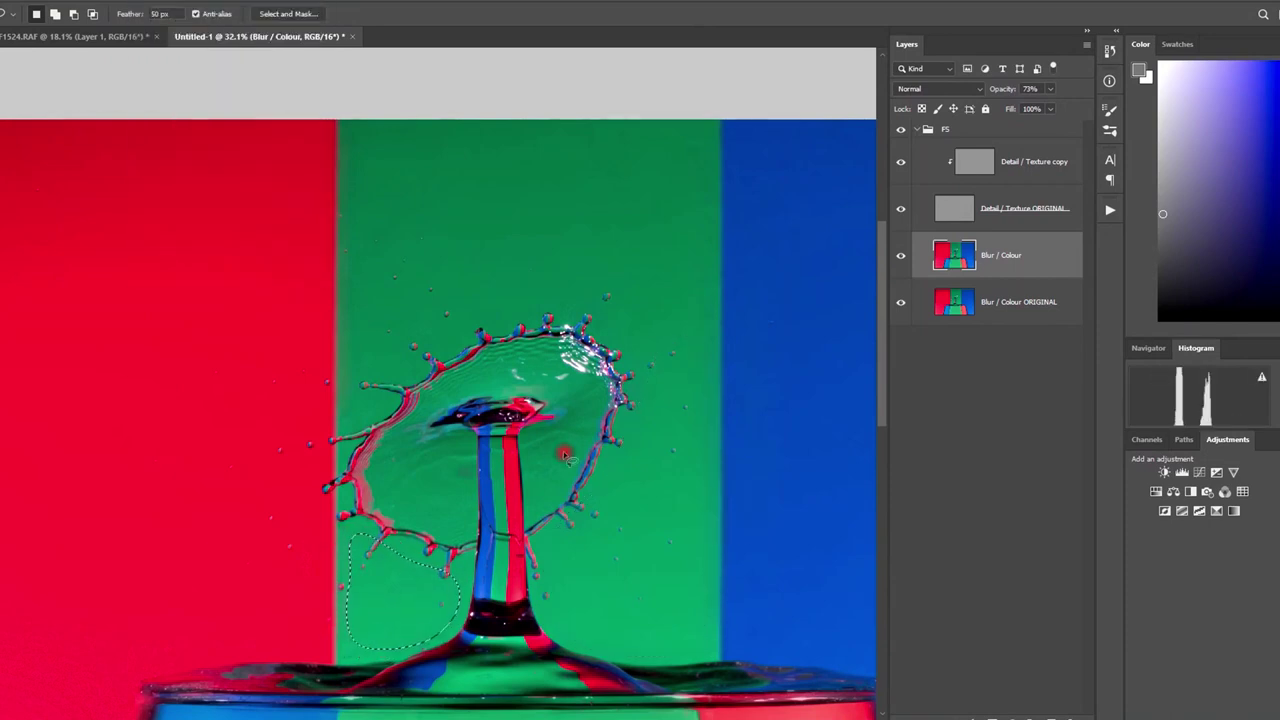
{"action": "key", "text": "ctrl+d"}
Add a layer mask to the FS group and try painting over a drop above the splash with a small black brush.
{"action": "left_click", "coordinate": [962, 133]}
{"action": "scroll", "coordinate": [609, 299], "scroll_direction": "up", "scroll_amount": 7}
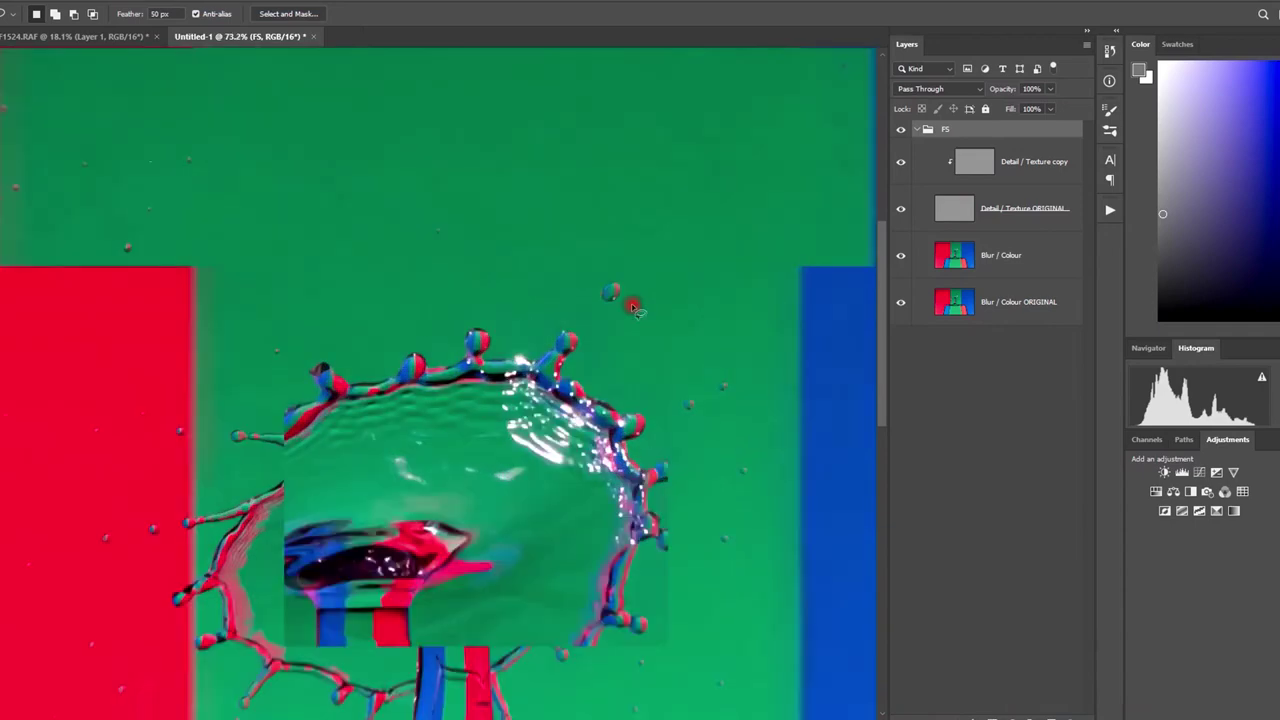
{"action": "left_click", "coordinate": [993, 717]}
{"action": "key", "text": "b"}
{"action": "key", "text": "x"}
{"action": "key", "text": "["}
{"action": "key", "text": "["}
{"action": "key", "text": "["}
{"action": "key", "text": "["}
{"action": "key", "text": "["}
{"action": "key", "text": "["}
{"action": "key", "text": "["}
{"action": "key", "text": "["}
{"action": "key", "text": "["}
{"action": "key", "text": "["}
{"action": "key", "text": "["}
{"action": "key", "text": "["}
{"action": "key", "text": "["}
{"action": "key", "text": "["}
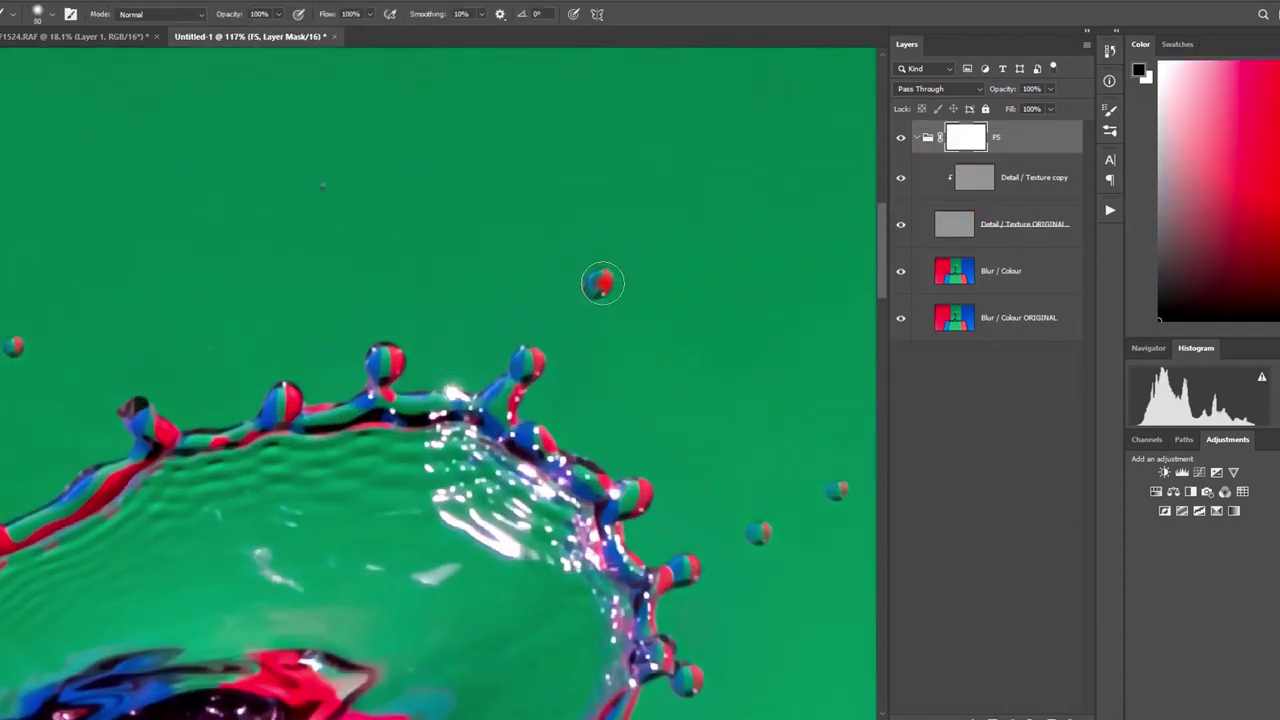
{"action": "left_click_drag", "start_coordinate": [602, 284], "coordinate": [605, 300]}
Add a layer mask to the Blur / Colour layer and paint black over the drops above the splash to restore their detail.
{"action": "left_click", "coordinate": [996, 279]}
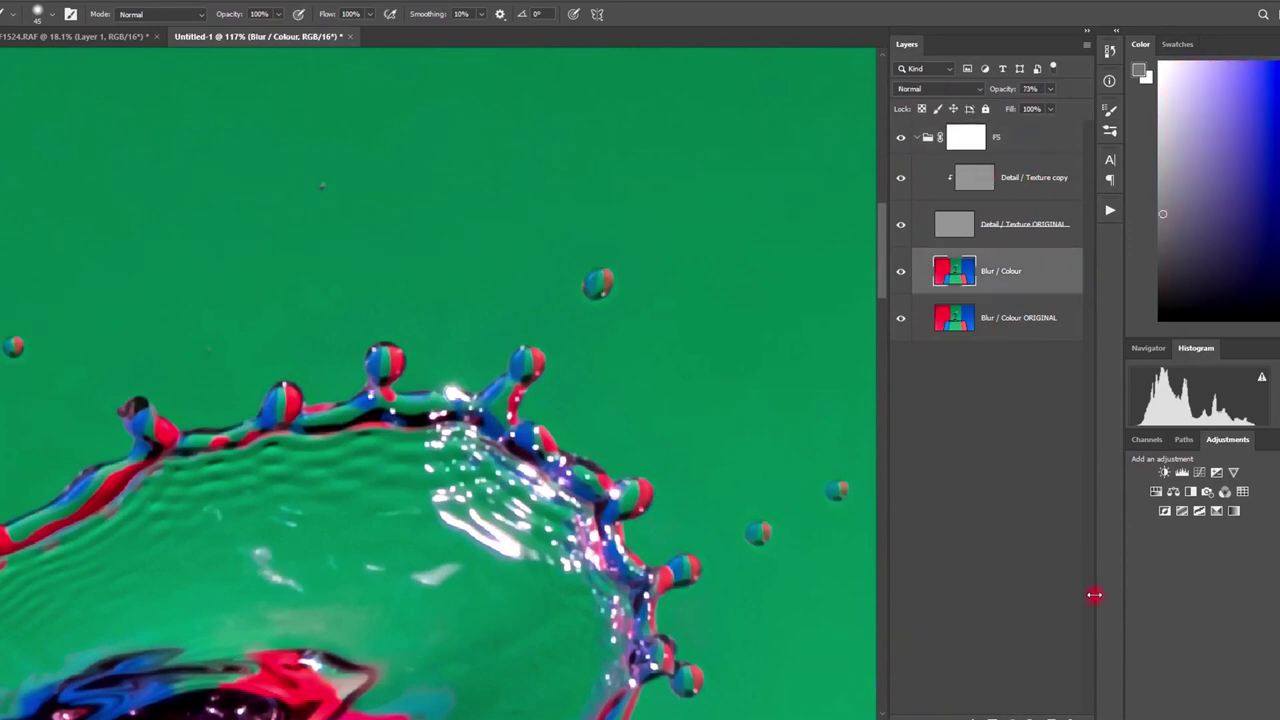
{"action": "key", "text": "ctrl+shift+m"}
{"action": "key", "text": "d"}
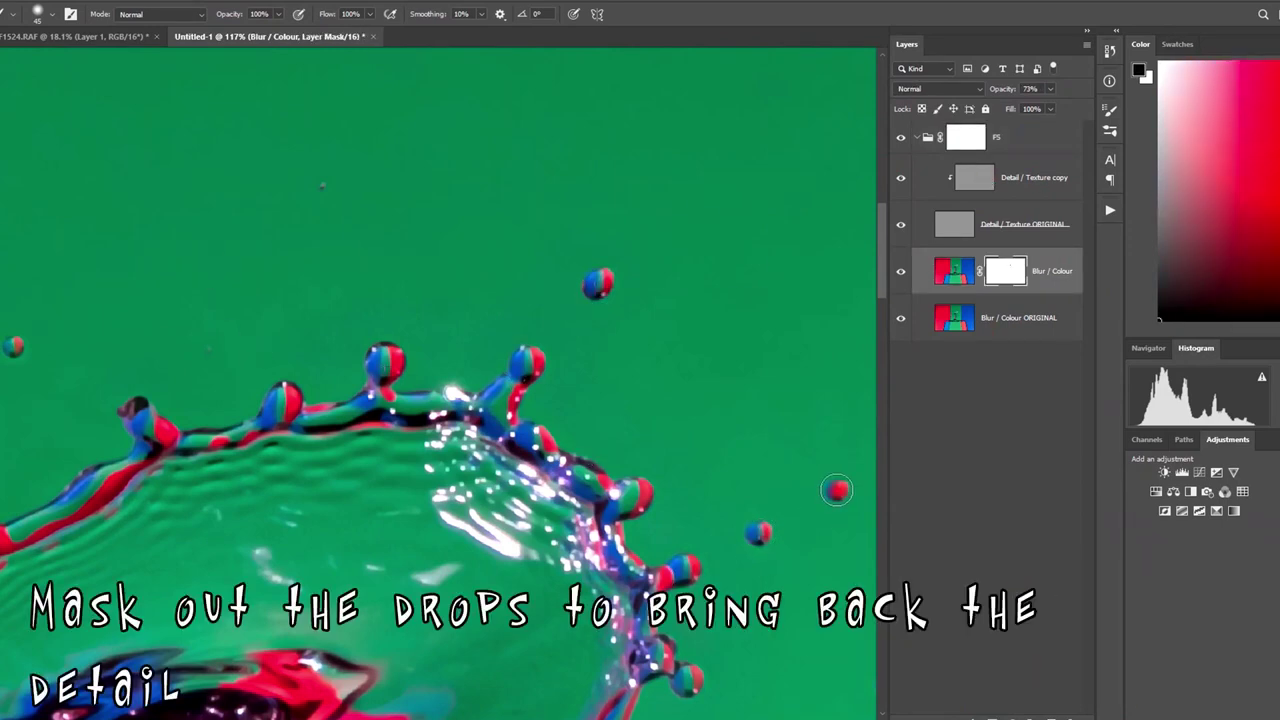
{"action": "left_click_drag", "start_coordinate": [179, 306], "coordinate": [597, 285]}
{"action": "left_click", "coordinate": [431, 326]}
{"action": "left_click", "coordinate": [357, 481]}
{"action": "left_click_drag", "start_coordinate": [132, 586], "coordinate": [172, 588]}
{"action": "left_click", "coordinate": [314, 447]}
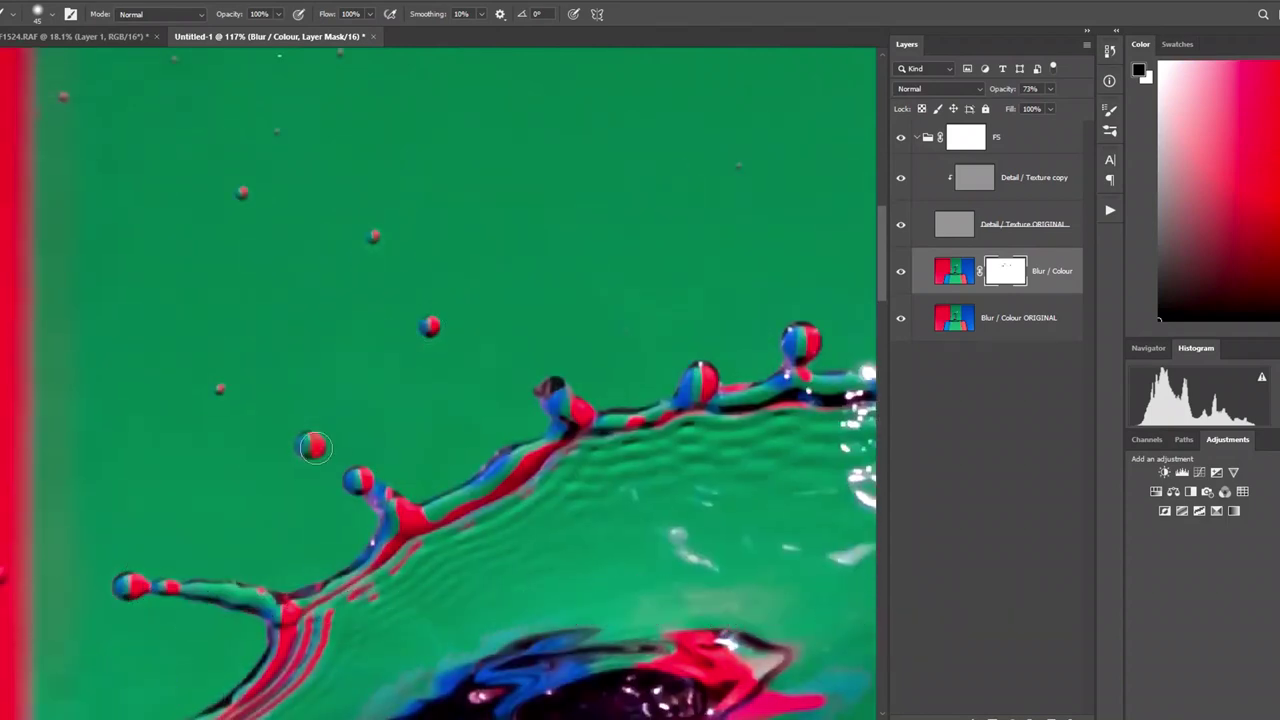
Mask out the remaining small drops and droplet arms along the splash rim beside the red stripe.
{"action": "left_click", "coordinate": [218, 392]}
{"action": "left_click_drag", "start_coordinate": [218, 392], "coordinate": [567, 112]}
{"action": "left_click", "coordinate": [367, 512]}
{"action": "left_click_drag", "start_coordinate": [541, 459], "coordinate": [681, 181]}
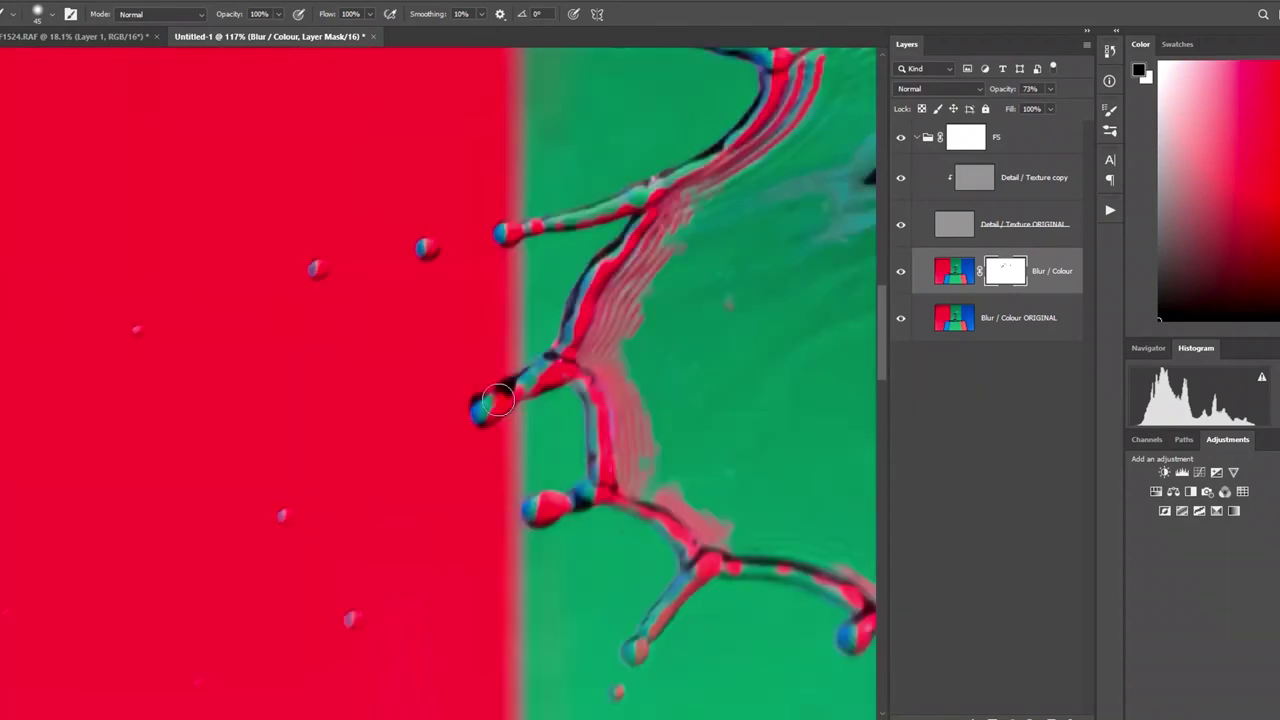
Paint black on the Blur / Colour mask over the drops below the splash rim and around the stem.
{"action": "scroll", "coordinate": [646, 403], "scroll_direction": "right", "scroll_amount": 3}
{"action": "scroll", "coordinate": [646, 403], "scroll_direction": "down", "scroll_amount": 4}
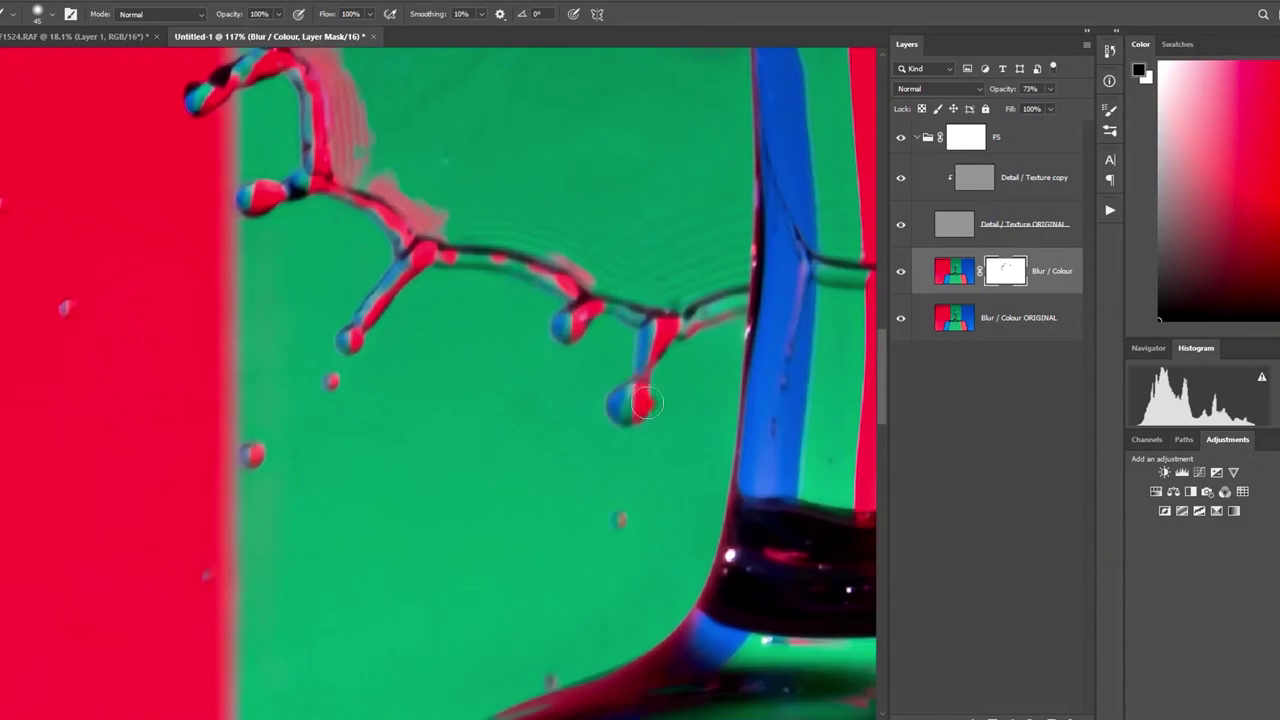
{"action": "left_click_drag", "start_coordinate": [794, 456], "coordinate": [204, 486]}
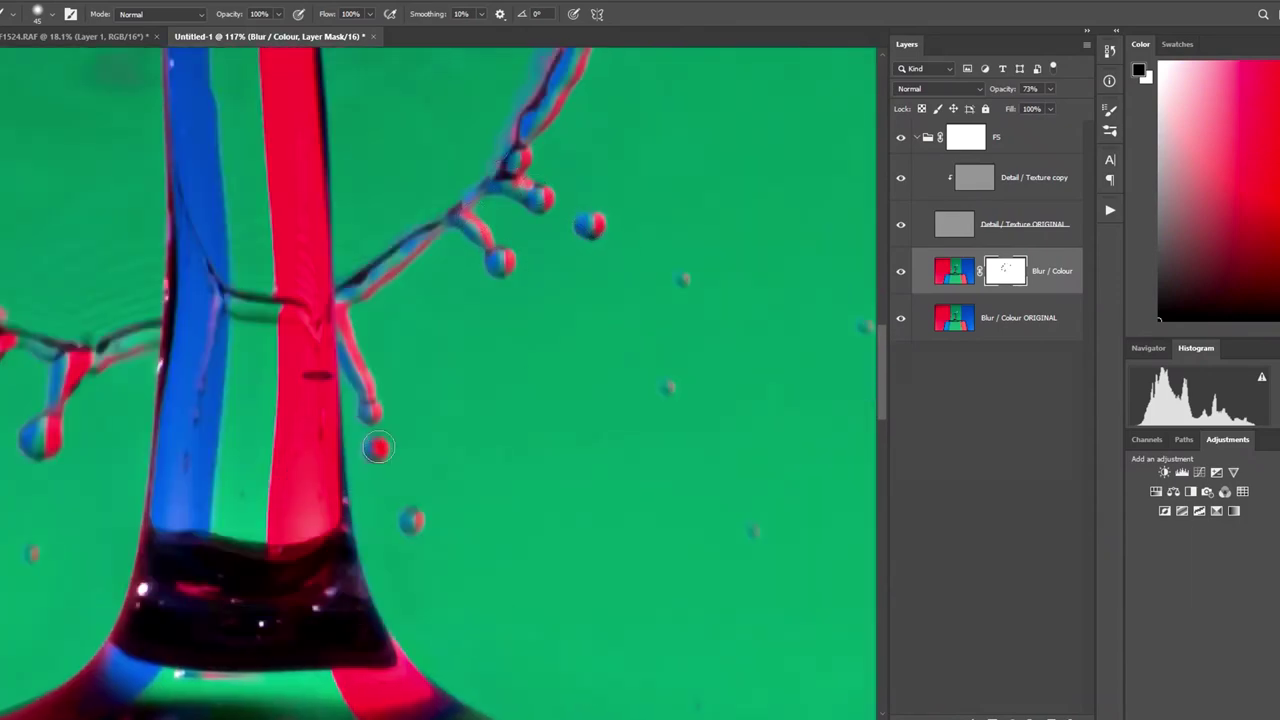
{"action": "scroll", "coordinate": [453, 476], "scroll_direction": "down", "scroll_amount": 8}
{"action": "scroll", "coordinate": [348, 301], "scroll_direction": "up", "scroll_amount": 4}
{"action": "left_click_drag", "start_coordinate": [348, 301], "coordinate": [585, 320]}
Delete the layer mask from the FS group.
{"action": "left_click", "coordinate": [978, 145]}
{"action": "right_click", "coordinate": [979, 146]}
{"action": "left_click", "coordinate": [1031, 174]}
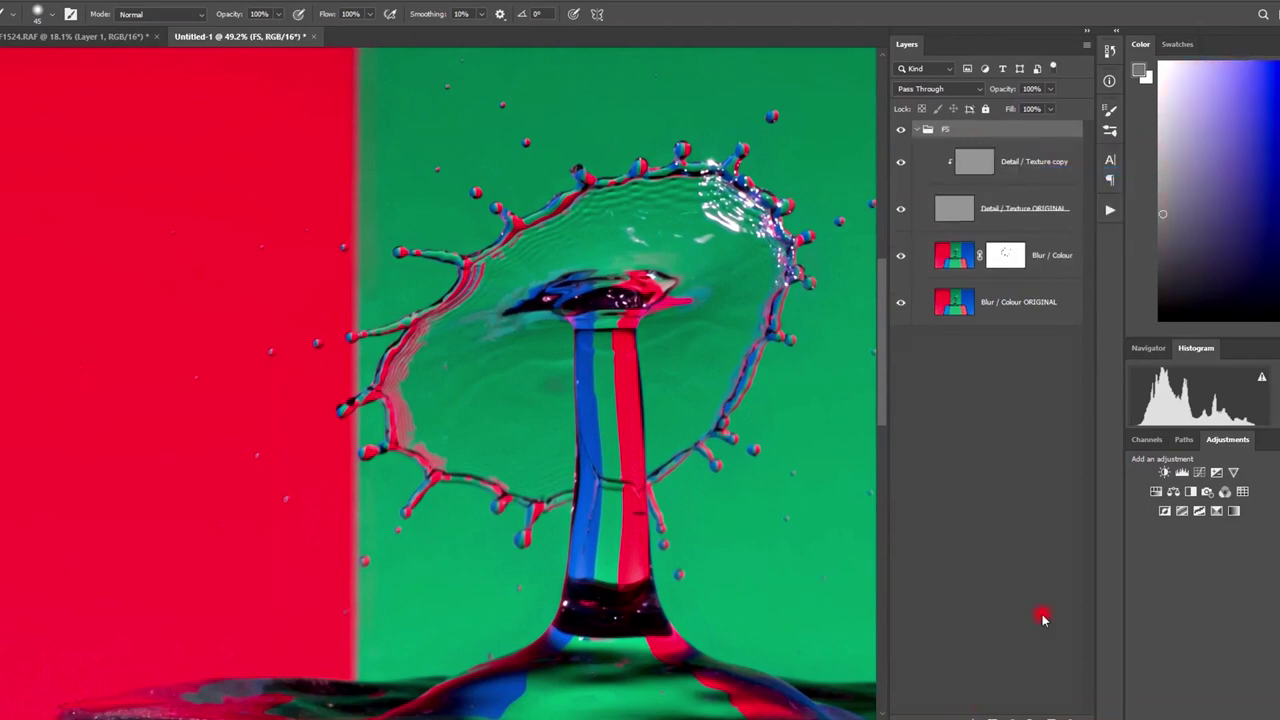
Merge the smoothed image into a single layer and bring it into the SF1524.RAF document as a new top layer.
{"action": "scroll", "coordinate": [560, 397], "scroll_direction": "down", "scroll_amount": 7}
{"action": "scroll", "coordinate": [340, 255], "scroll_direction": "up", "scroll_amount": 10}
{"action": "left_click_drag", "start_coordinate": [325, 239], "coordinate": [623, 334]}
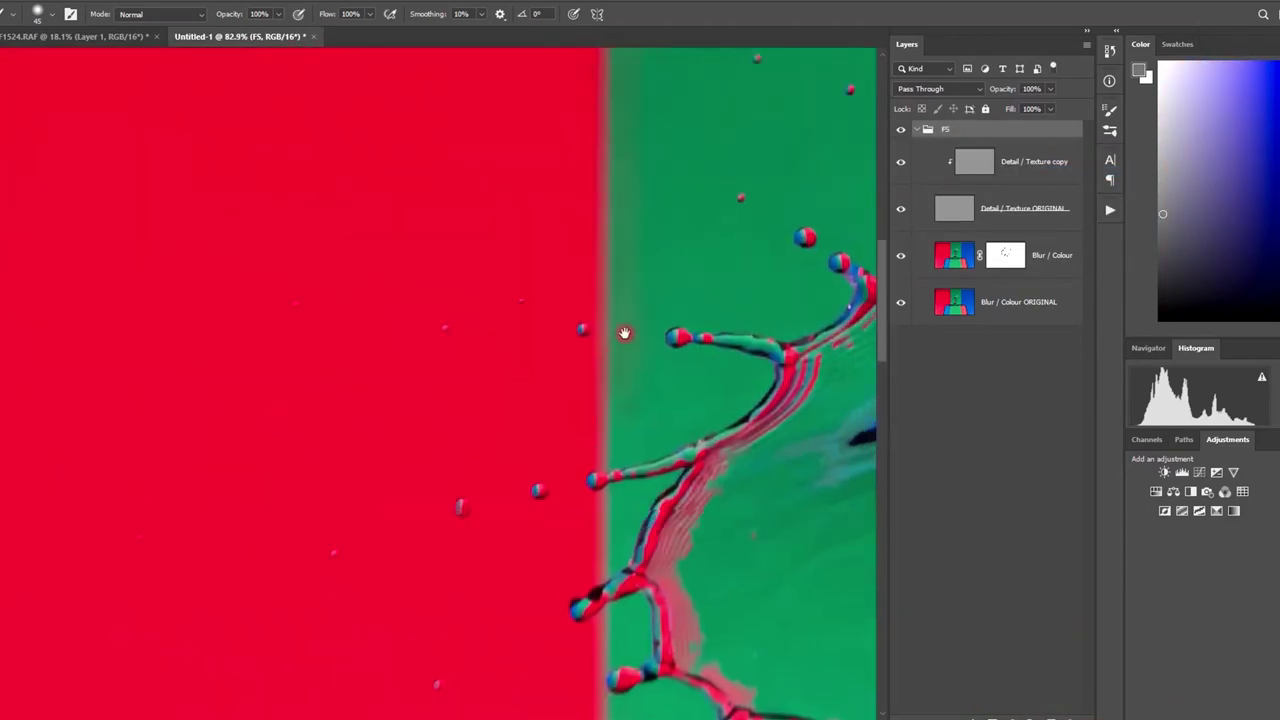
{"action": "scroll", "coordinate": [695, 120], "scroll_direction": "down", "scroll_amount": 5}
{"action": "left_click_drag", "start_coordinate": [700, 115], "coordinate": [654, 350]}
{"action": "scroll", "coordinate": [650, 380], "scroll_direction": "down", "scroll_amount": 6}
{"action": "left_click", "coordinate": [974, 168]}
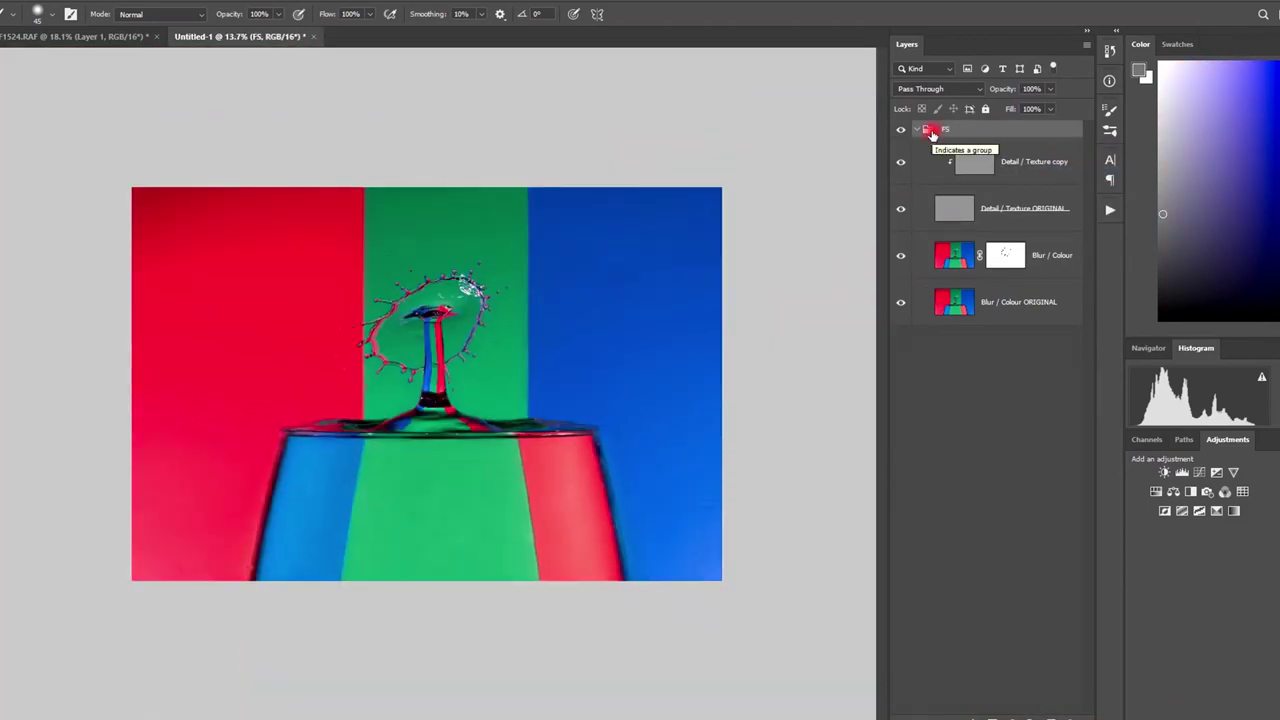
{"action": "left_click", "coordinate": [926, 134]}
{"action": "key", "text": "ctrl+shift+alt+e"}
{"action": "left_click_drag", "start_coordinate": [928, 134], "coordinate": [286, 186]}
{"action": "key", "text": "v"}
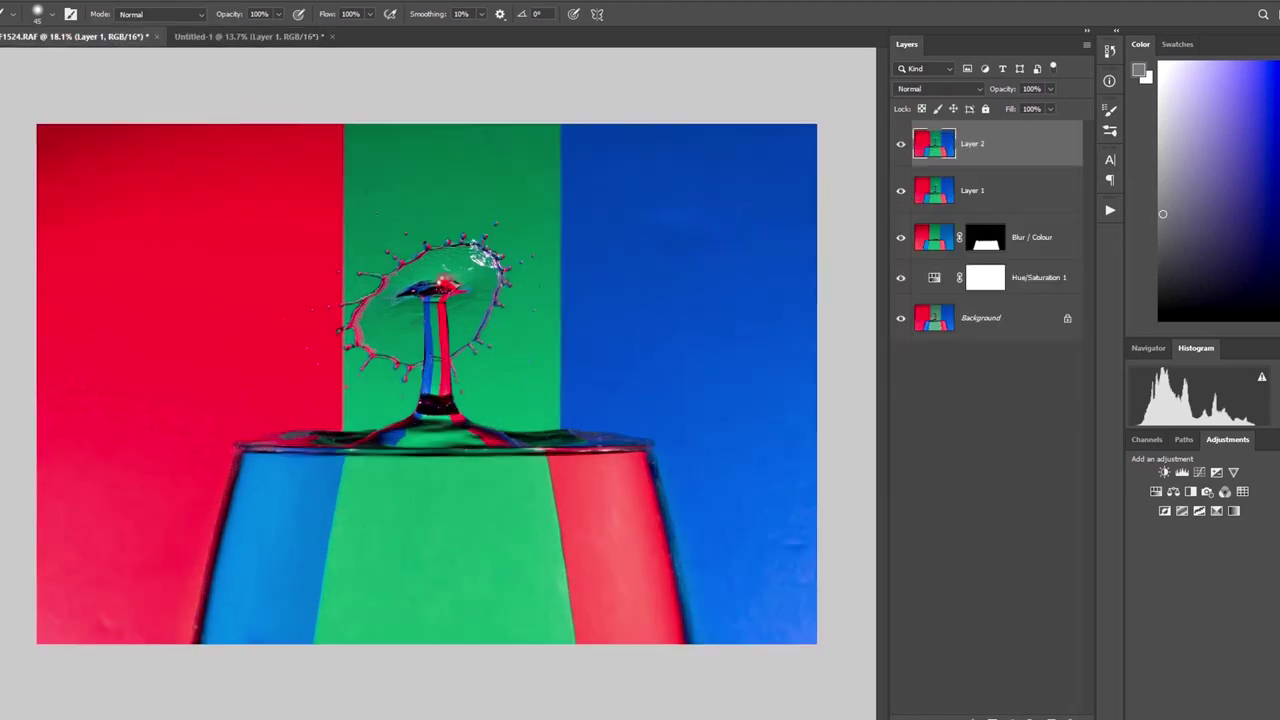
Add a new empty layer and remove the tiny drops on the green stripe above the splash with the Spot Healing Brush, sampling all layers.
{"action": "left_click_drag", "start_coordinate": [600, 320], "coordinate": [728, 398]}
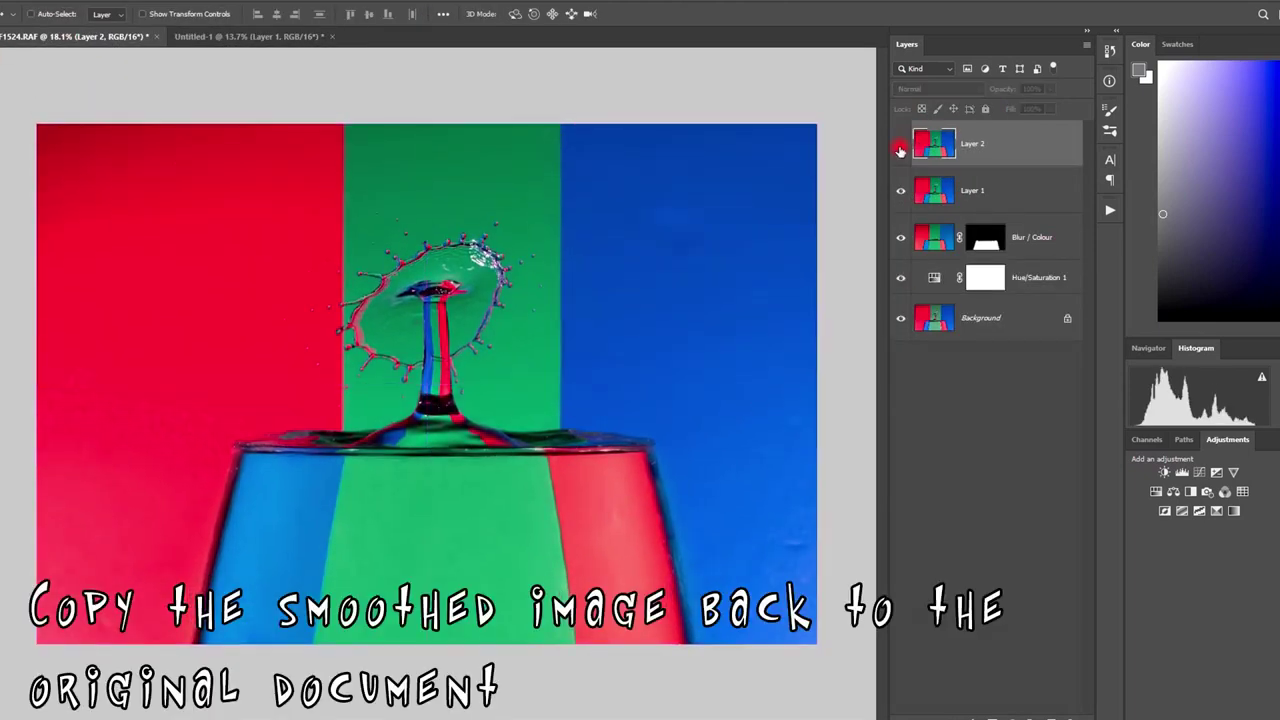
{"action": "scroll", "coordinate": [472, 343], "scroll_direction": "up", "scroll_amount": 5}
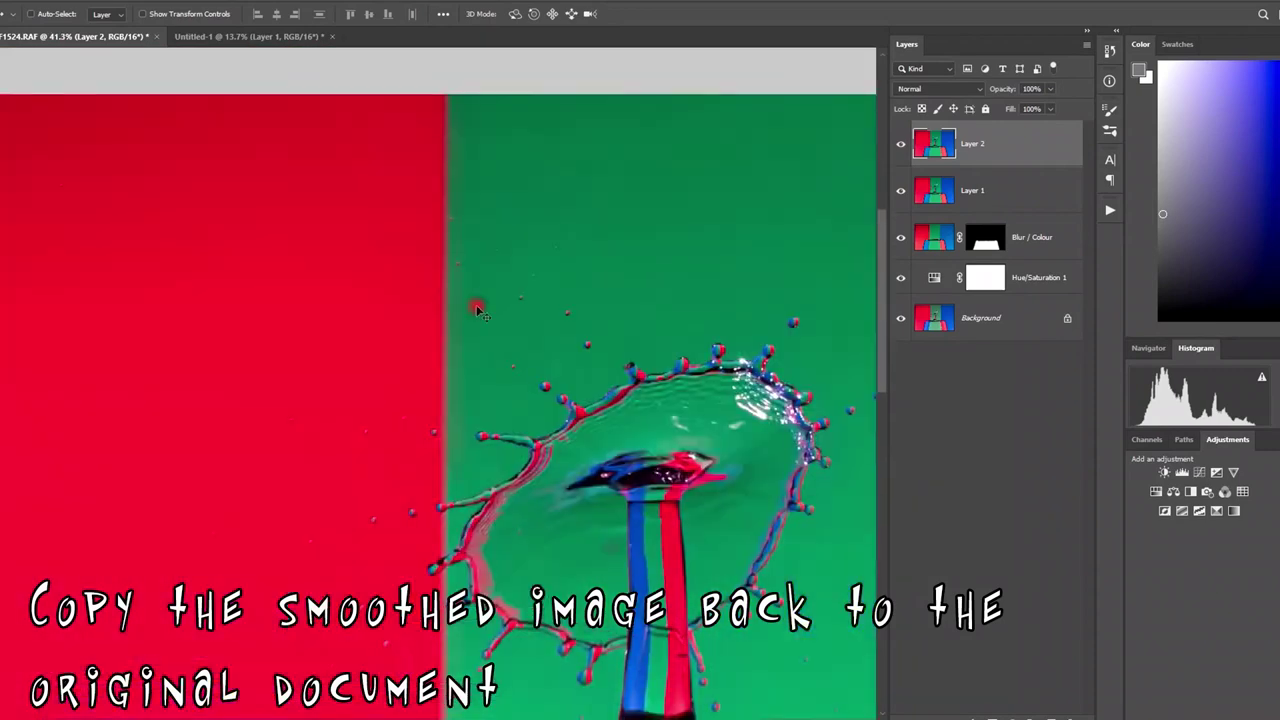
{"action": "key", "text": "ctrl+shift+alt+n"}
{"action": "key", "text": "j"}
{"action": "left_click", "coordinate": [572, 220]}
{"action": "left_click", "coordinate": [539, 221]}
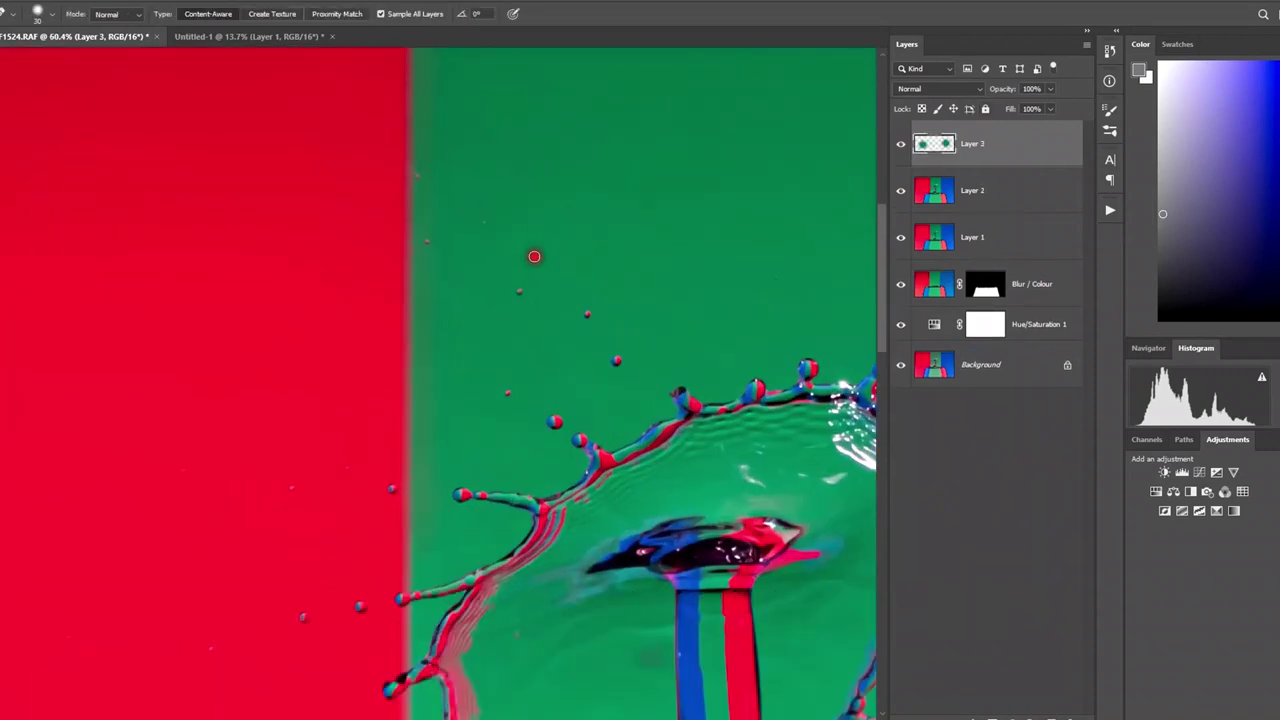
{"action": "left_click", "coordinate": [536, 259]}
{"action": "left_click", "coordinate": [485, 222]}
Heal the faint specks in the red stripe beside the splash with a 40 px brush.
{"action": "key", "text": "]"}
{"action": "left_click", "coordinate": [293, 488]}
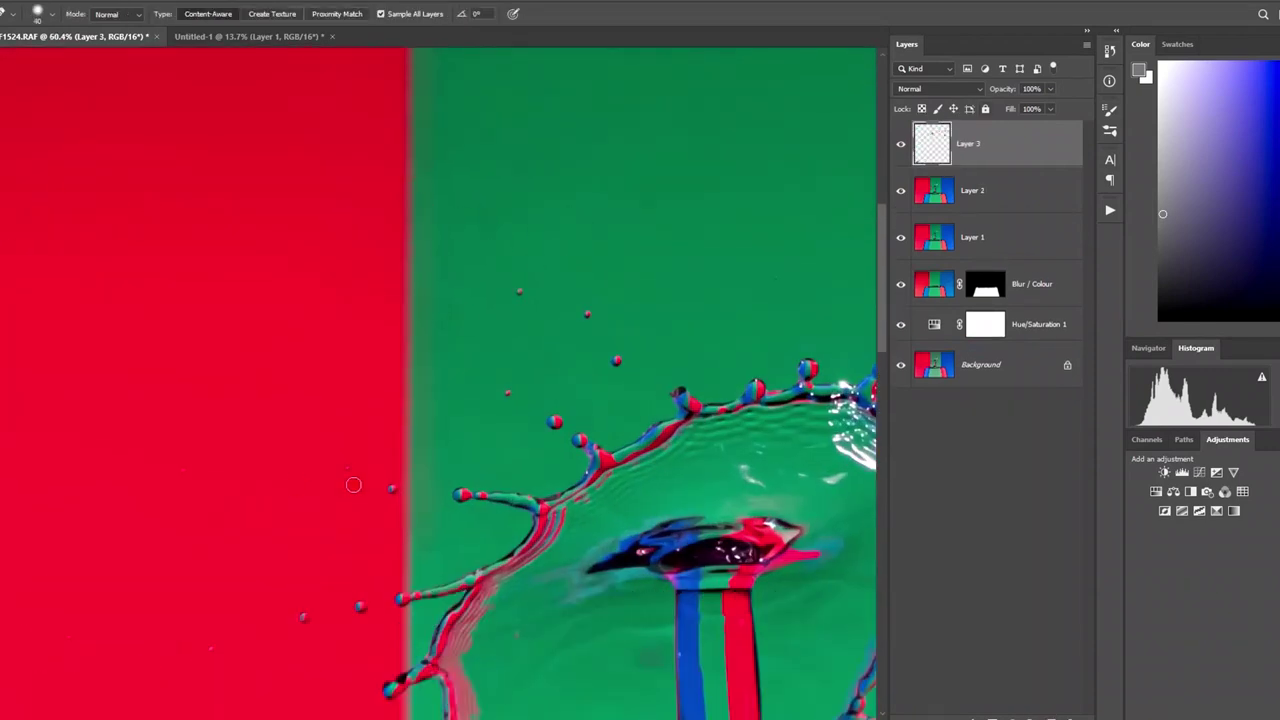
{"action": "left_click", "coordinate": [183, 470]}
{"action": "left_click", "coordinate": [211, 648]}
{"action": "left_click", "coordinate": [69, 635]}
Remove the small loose drops floating above the splash rim's left side on the green stripe.
{"action": "left_click_drag", "start_coordinate": [453, 407], "coordinate": [443, 294]}
{"action": "left_click", "coordinate": [497, 280]}
{"action": "left_click", "coordinate": [509, 178]}
{"action": "left_click", "coordinate": [579, 198]}
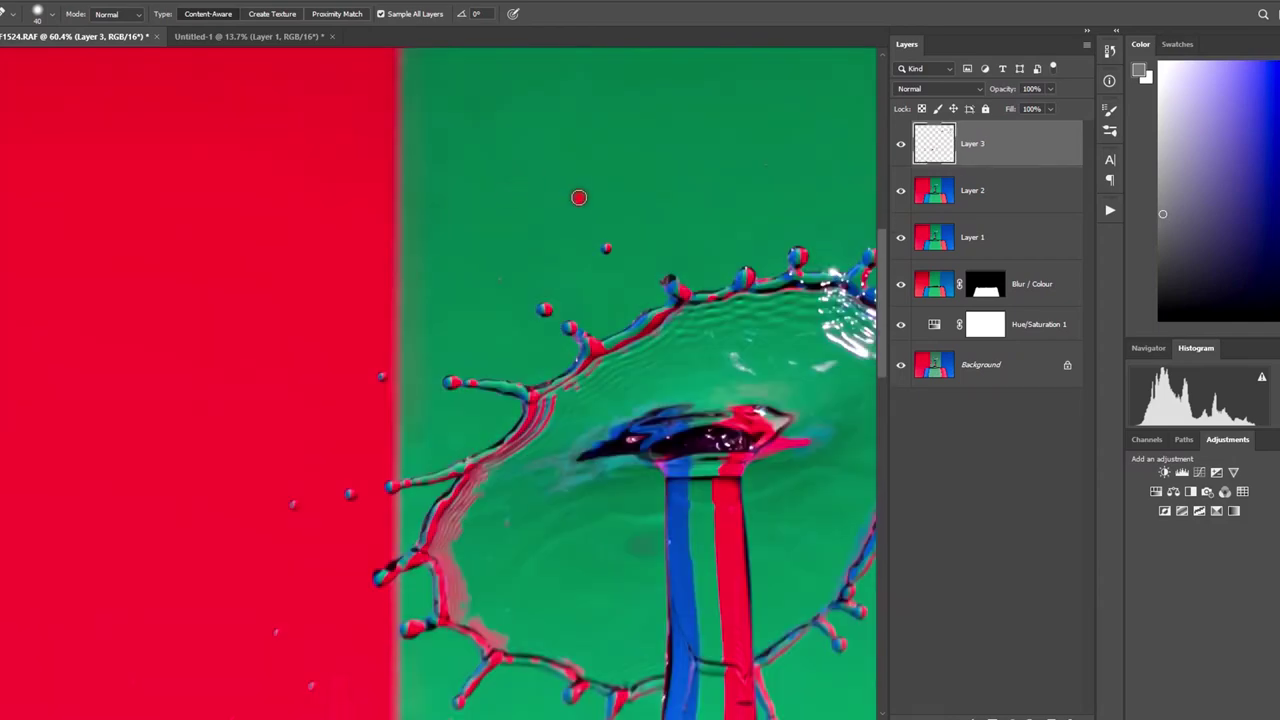
{"action": "left_click", "coordinate": [512, 182]}
{"action": "left_click", "coordinate": [574, 204]}
Heal the specks in the upper part of the green stripe near the photo's top edge.
{"action": "left_click_drag", "start_coordinate": [764, 199], "coordinate": [571, 314]}
{"action": "left_click", "coordinate": [573, 280]}
{"action": "left_click_drag", "start_coordinate": [698, 105], "coordinate": [600, 245]}
{"action": "left_click", "coordinate": [600, 229]}
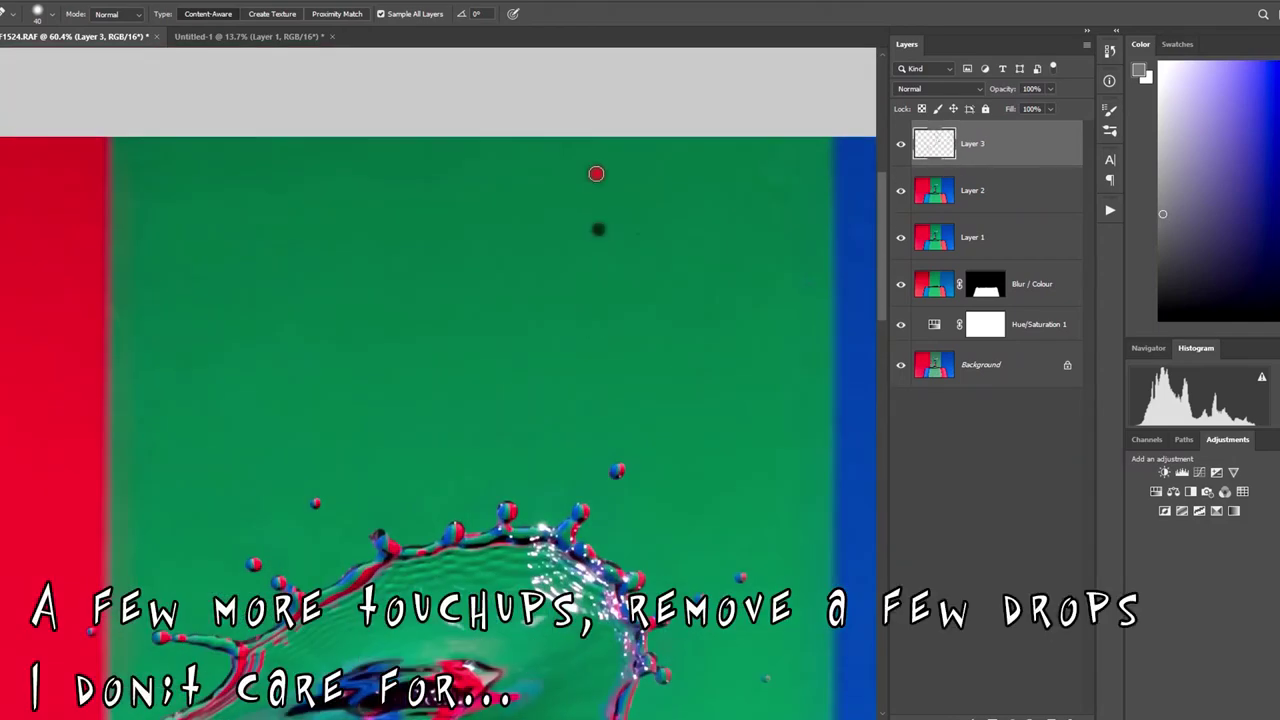
{"action": "left_click", "coordinate": [646, 198]}
Remove the small loose drops on the green stripe to the right of the splash stem.
{"action": "scroll", "coordinate": [694, 437], "scroll_direction": "down", "scroll_amount": 10}
{"action": "scroll", "coordinate": [694, 437], "scroll_direction": "right", "scroll_amount": 2}
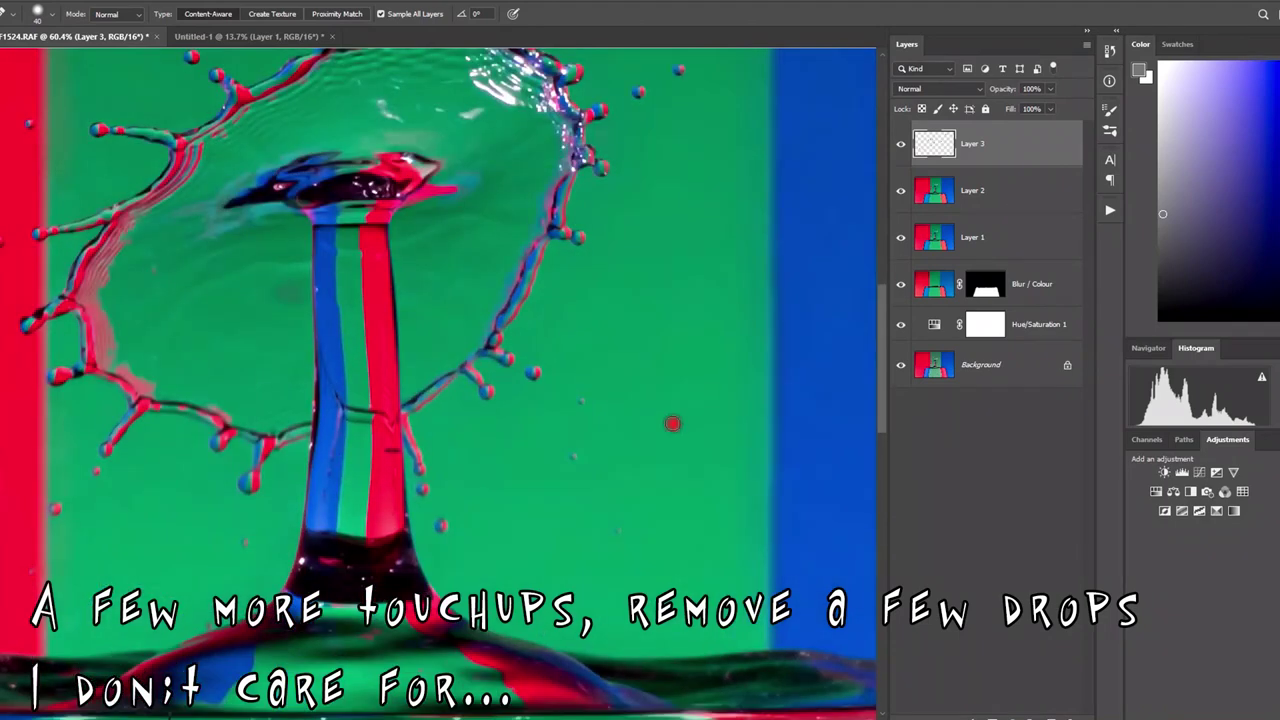
{"action": "left_click", "coordinate": [673, 425]}
{"action": "left_click", "coordinate": [581, 402]}
{"action": "left_click", "coordinate": [619, 536]}
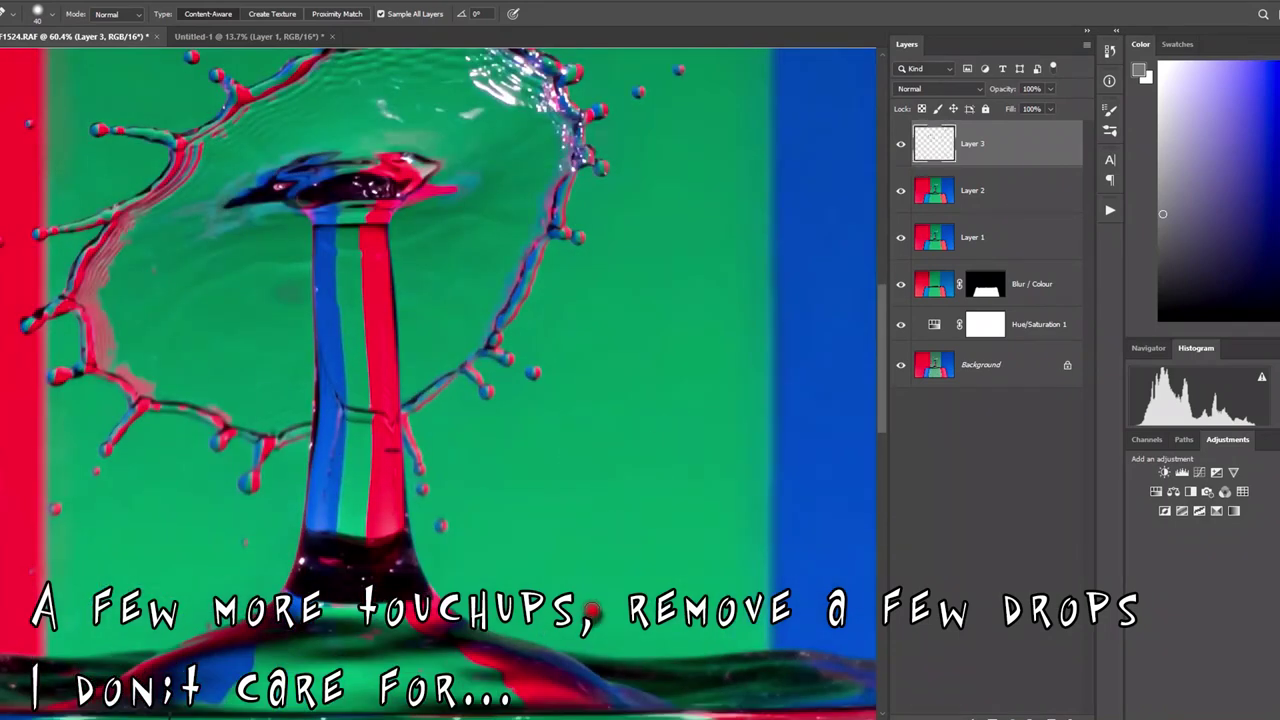
Heal the specks in the red background above the left rim of the glass.
{"action": "scroll", "coordinate": [420, 470], "scroll_direction": "down", "scroll_amount": 1}
{"action": "scroll", "coordinate": [420, 470], "scroll_direction": "left", "scroll_amount": 4}
{"action": "scroll", "coordinate": [380, 412], "scroll_direction": "down", "scroll_amount": 2}
{"action": "scroll", "coordinate": [380, 412], "scroll_direction": "left", "scroll_amount": 4}
{"action": "left_click", "coordinate": [377, 410]}
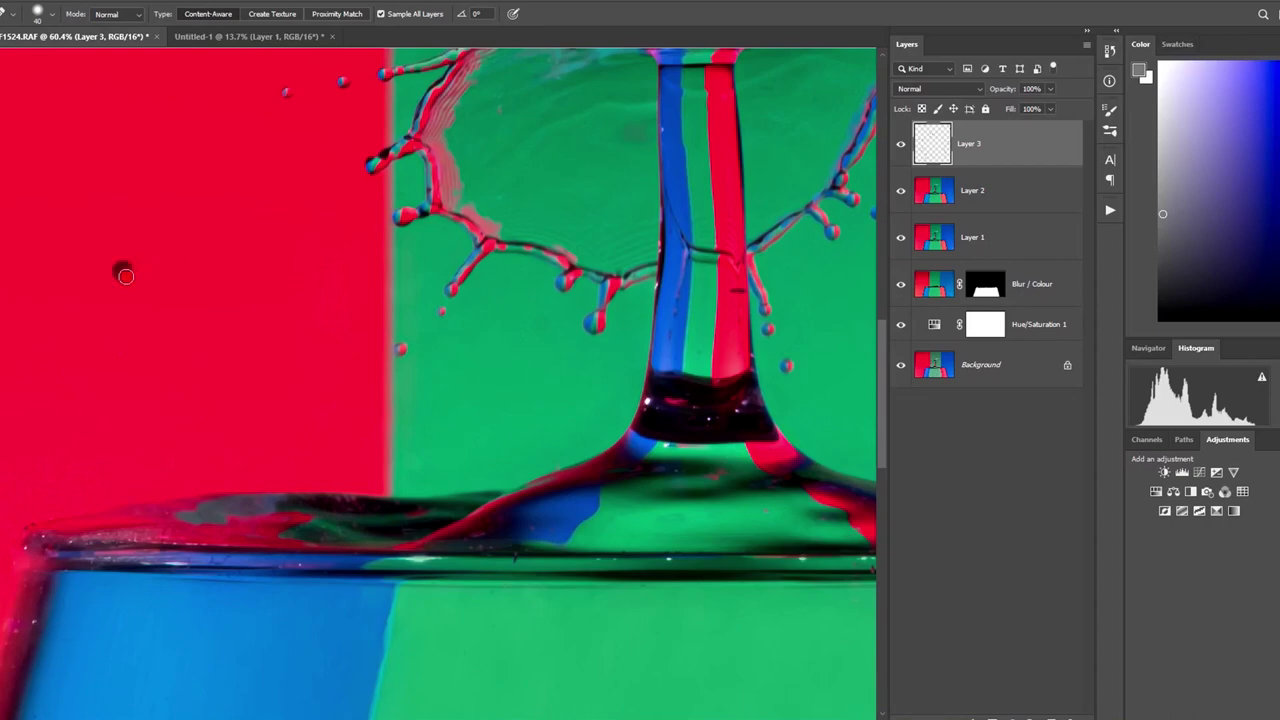
Clean the remaining specks from the red background left of the splash with a 70 px healing brush.
{"action": "scroll", "coordinate": [126, 276], "scroll_direction": "up", "scroll_amount": 4}
{"action": "scroll", "coordinate": [449, 463], "scroll_direction": "left", "scroll_amount": 4}
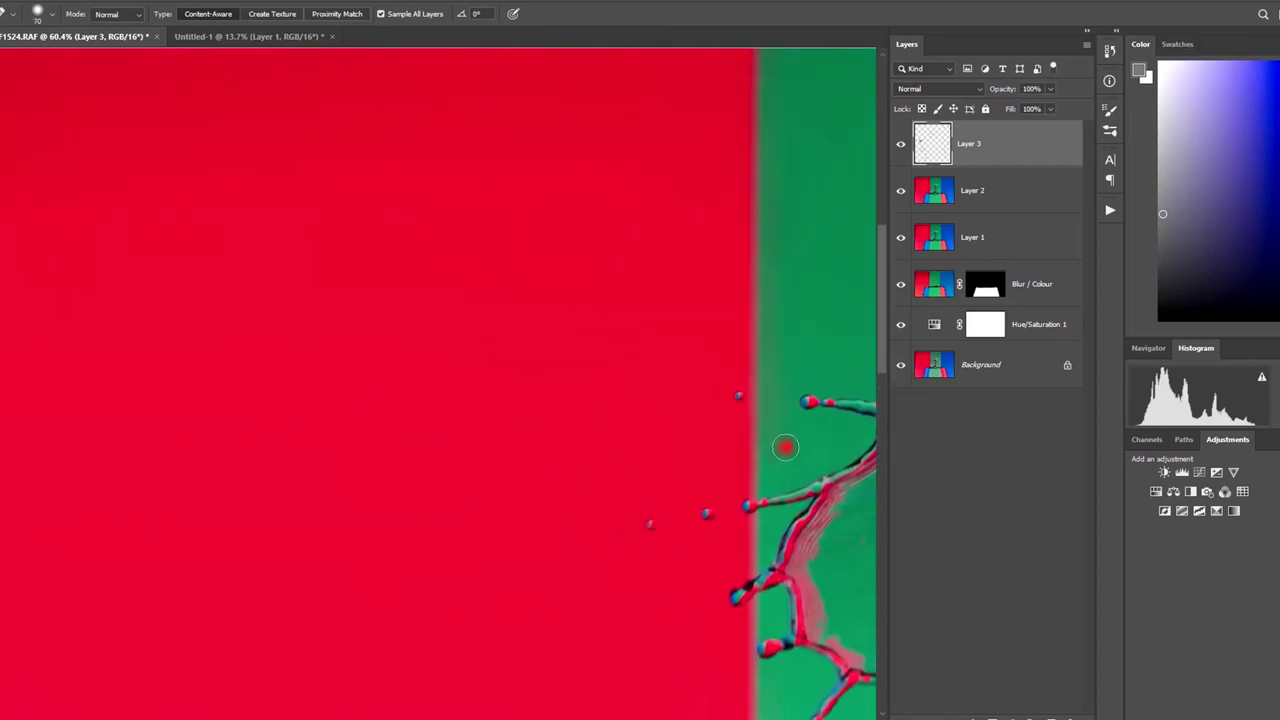
{"action": "scroll", "coordinate": [714, 414], "scroll_direction": "up", "scroll_amount": 1}
{"action": "scroll", "coordinate": [714, 414], "scroll_direction": "right", "scroll_amount": 1}
{"action": "left_click_drag", "start_coordinate": [644, 558], "coordinate": [670, 575]}
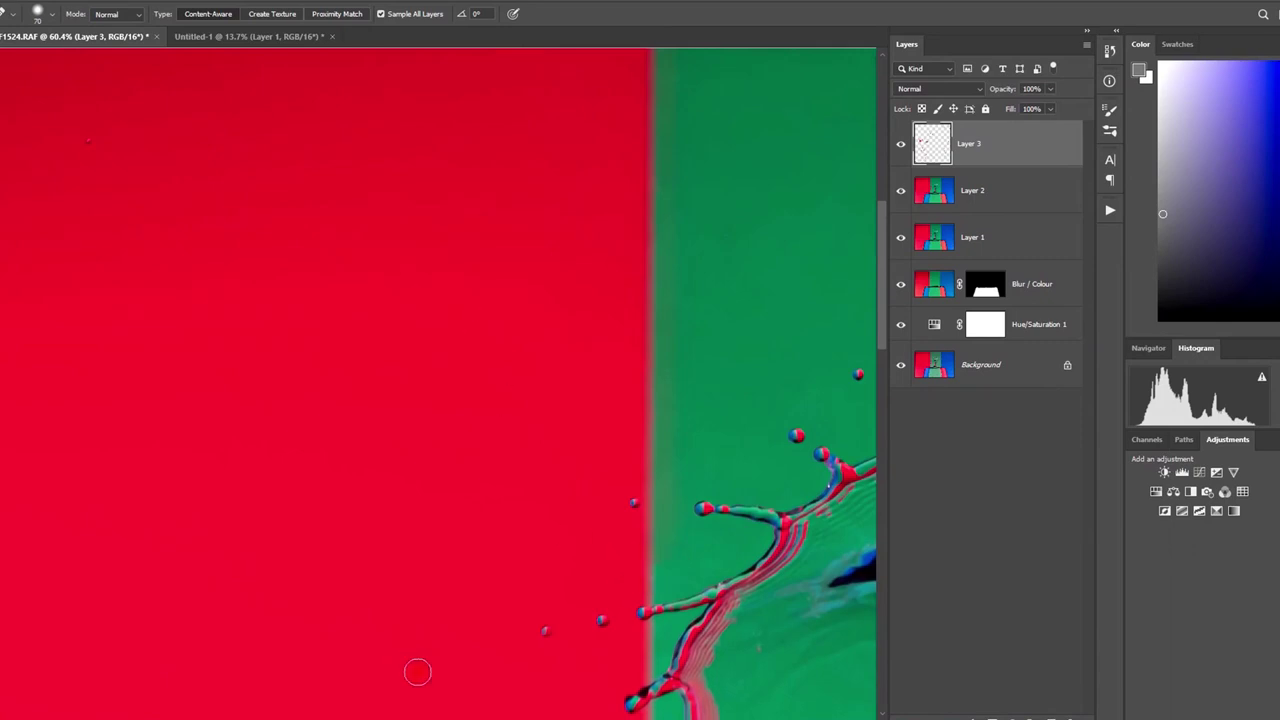
{"action": "mouse_move", "coordinate": [322, 563]}
{"action": "left_mouse_down"}
{"action": "mouse_move", "coordinate": [634, 486]}
{"action": "mouse_move", "coordinate": [765, 620]}
{"action": "left_mouse_up"}
{"action": "left_click_drag", "start_coordinate": [551, 537], "coordinate": [555, 90]}
{"action": "left_click_drag", "start_coordinate": [529, 690], "coordinate": [531, 298]}
Heal the blemishes along the left edge of the glass and across its lower part.
{"action": "scroll", "coordinate": [531, 297], "scroll_direction": "down", "scroll_amount": 3}
{"action": "scroll", "coordinate": [414, 334], "scroll_direction": "right", "scroll_amount": 3}
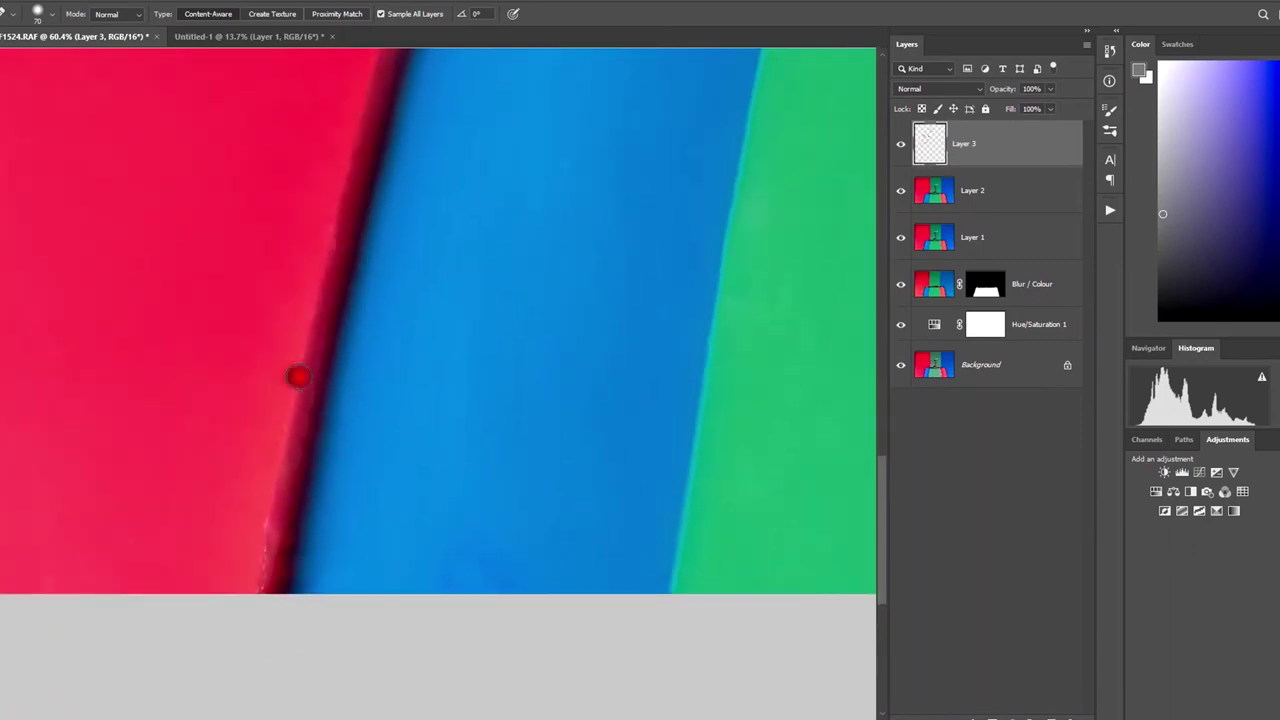
{"action": "left_click_drag", "start_coordinate": [485, 346], "coordinate": [373, 602]}
{"action": "left_click_drag", "start_coordinate": [800, 600], "coordinate": [150, 193]}
{"action": "left_click_drag", "start_coordinate": [531, 249], "coordinate": [482, 487]}
{"action": "left_click_drag", "start_coordinate": [609, 298], "coordinate": [694, 500]}
{"action": "left_click_drag", "start_coordinate": [868, 648], "coordinate": [526, 254]}
{"action": "left_click_drag", "start_coordinate": [670, 228], "coordinate": [629, 443]}
{"action": "scroll", "coordinate": [629, 443], "scroll_direction": "down", "scroll_amount": 5}
{"action": "left_click_drag", "start_coordinate": [778, 441], "coordinate": [654, 472]}
Enlarge the healing brush to 150 px and smooth the blotches in the blue background right of the glass.
{"action": "scroll", "coordinate": [654, 472], "scroll_direction": "up", "scroll_amount": 4}
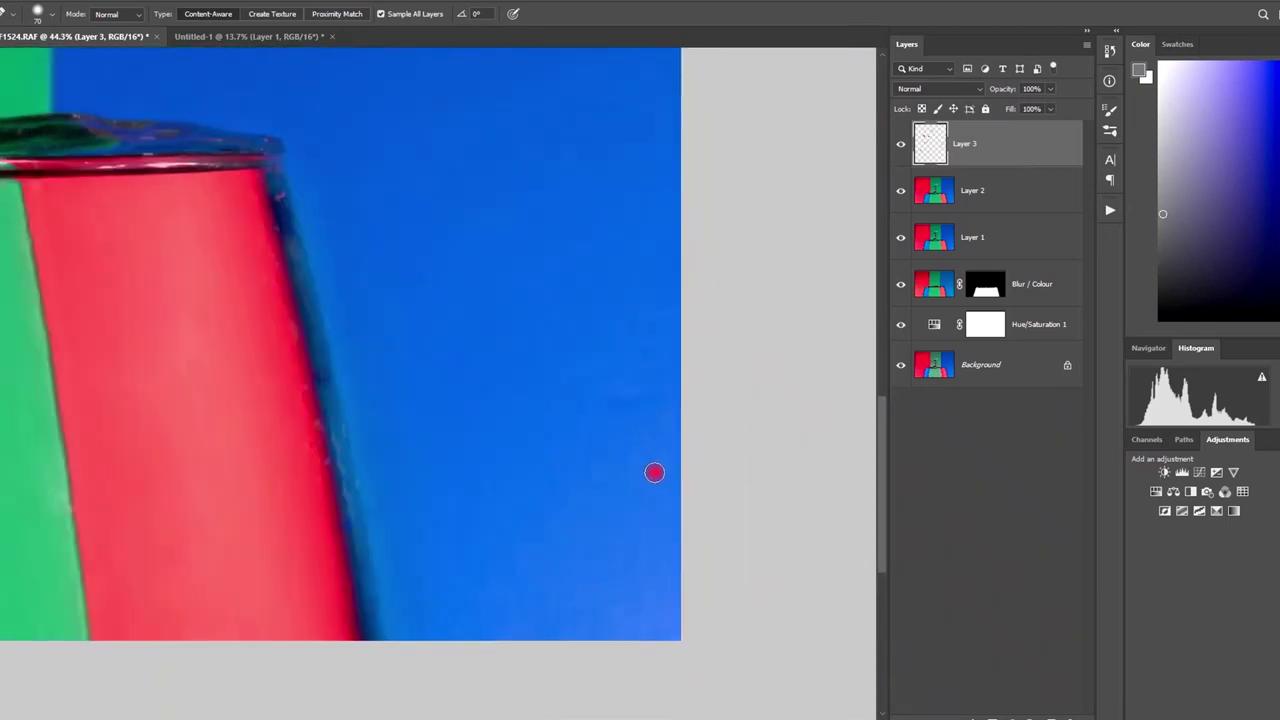
{"action": "key", "text": "bracketright"}
{"action": "key", "text": "bracketright"}
{"action": "key", "text": "bracketright"}
{"action": "key", "text": "bracketright"}
{"action": "key", "text": "bracketright"}
{"action": "left_click_drag", "start_coordinate": [590, 384], "coordinate": [672, 424]}
{"action": "scroll", "coordinate": [713, 460], "scroll_direction": "down", "scroll_amount": 8}
{"action": "scroll", "coordinate": [503, 394], "scroll_direction": "up", "scroll_amount": 1}
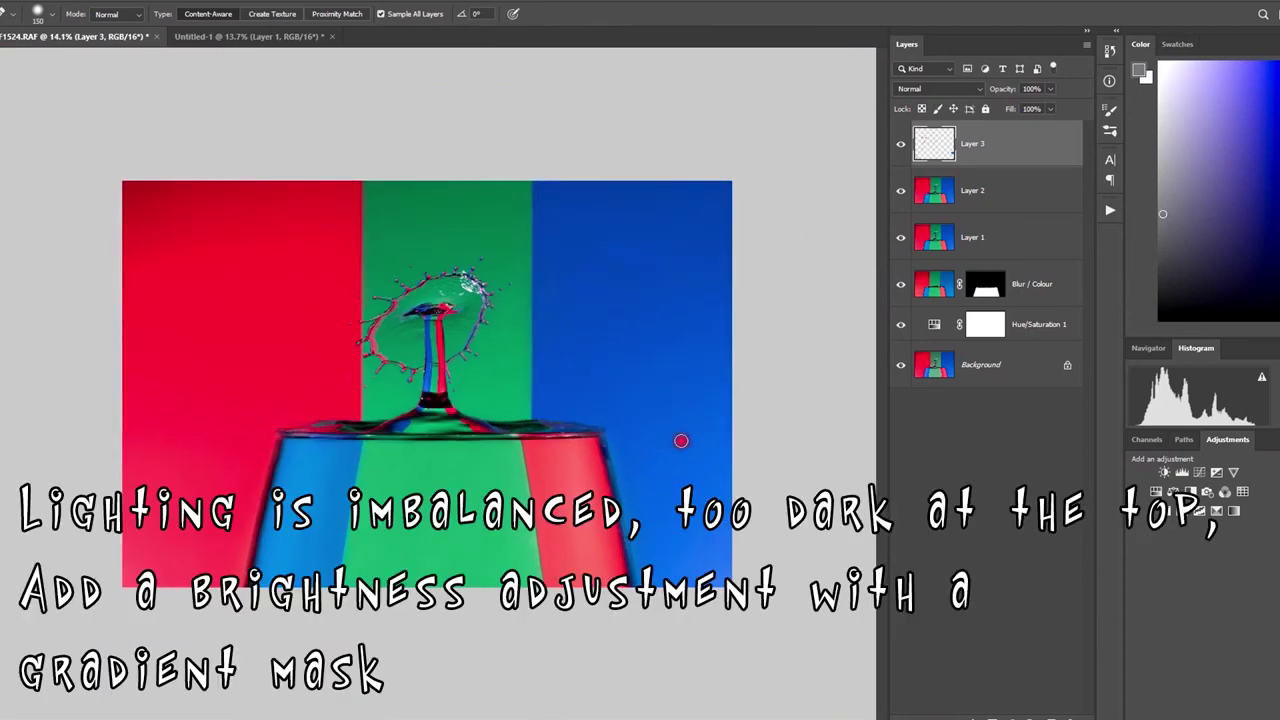
Add a Brightness/Contrast adjustment layer above all layers and raise its brightness.
{"action": "left_click", "coordinate": [970, 687]}
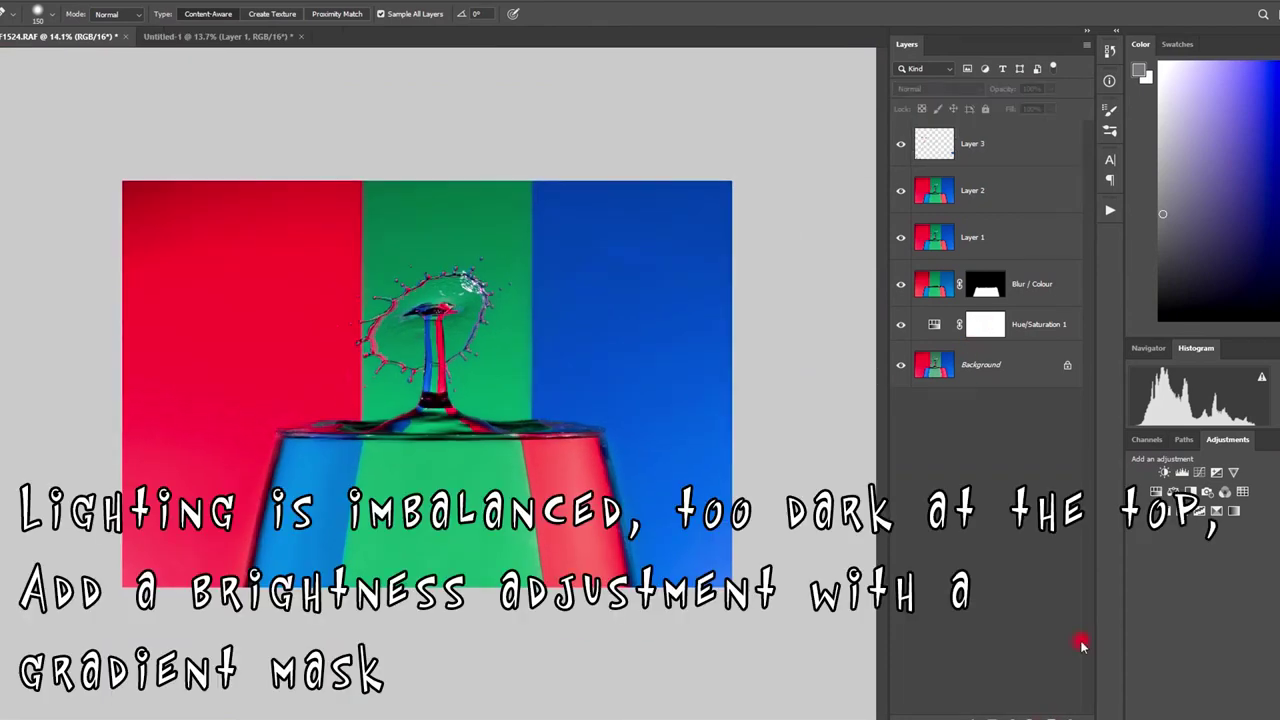
{"action": "left_click", "coordinate": [1163, 472]}
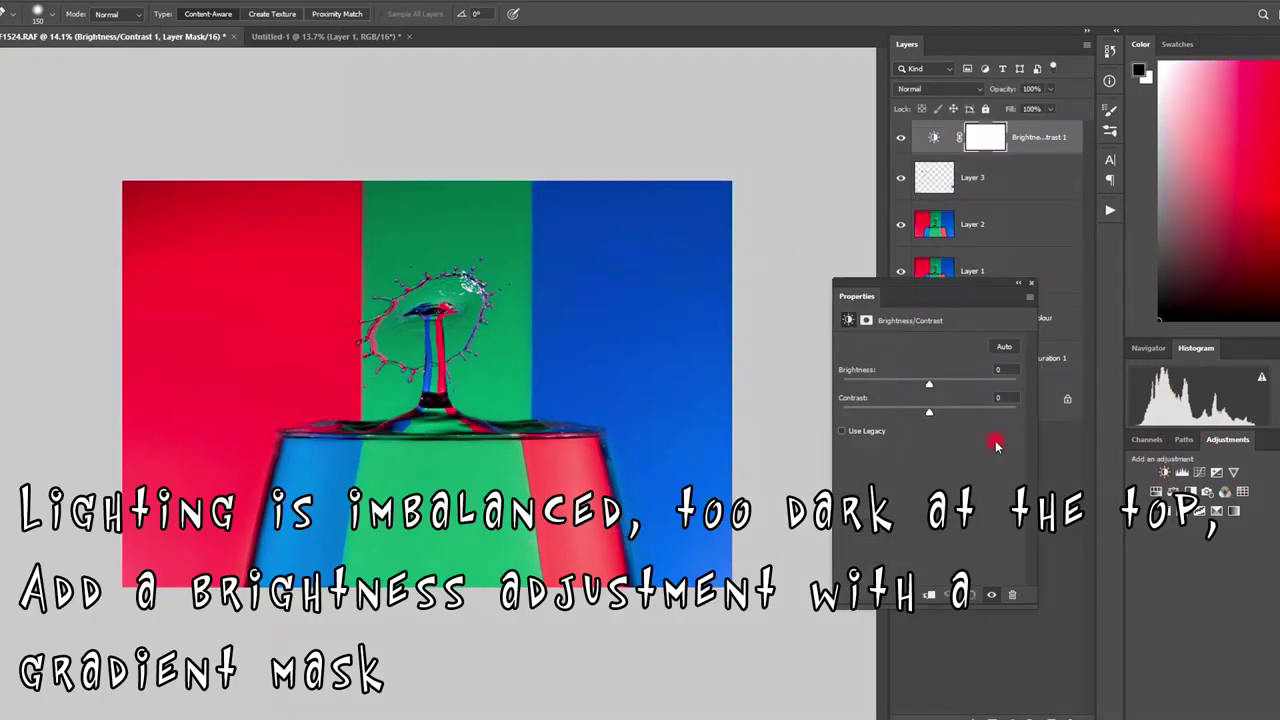
{"action": "left_click_drag", "start_coordinate": [932, 386], "coordinate": [971, 382]}
{"action": "key", "text": "ctrl+backslash"}
{"action": "left_click", "coordinate": [1033, 283]}
Draw a vertical black-to-white gradient on the Brightness/Contrast 1 mask so the brightening affects only the photo's upper part.
{"action": "key", "text": "g"}
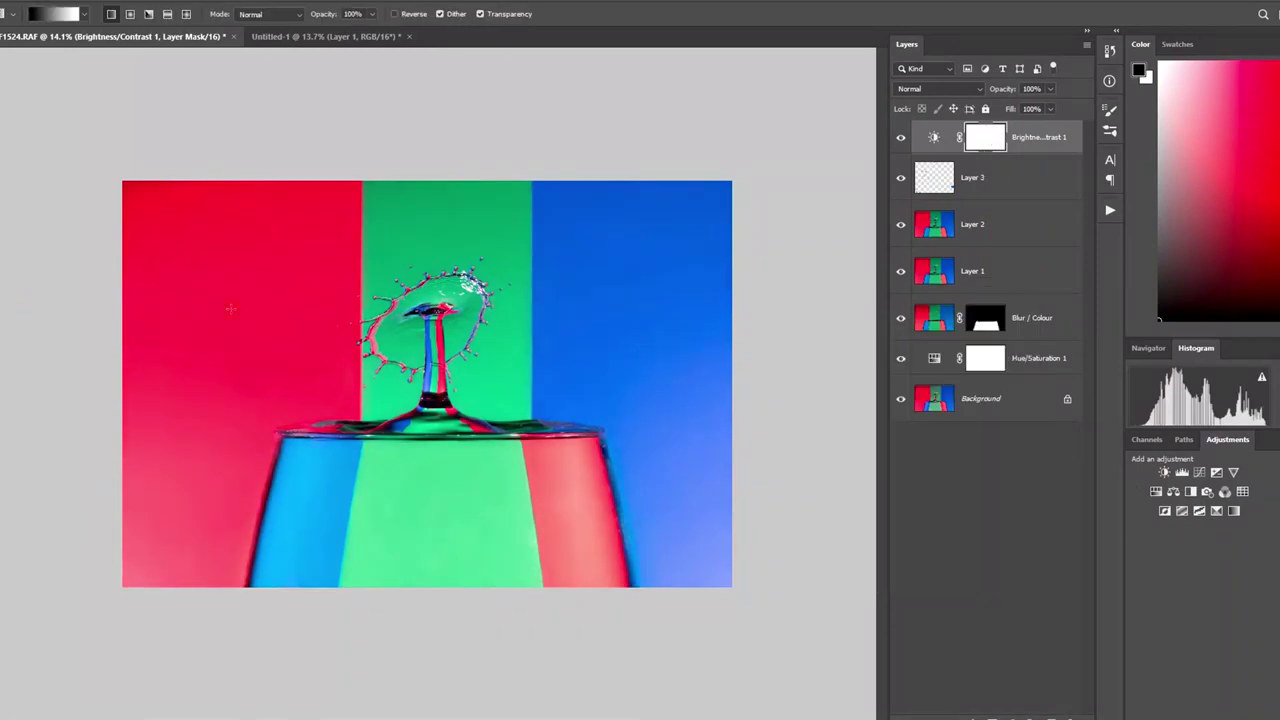
{"action": "mouse_move", "coordinate": [437, 345]}
{"action": "left_mouse_down"}
{"action": "mouse_move", "coordinate": [431, 435]}
{"action": "mouse_move", "coordinate": [451, 338]}
{"action": "left_mouse_up"}
{"action": "left_click_drag", "start_coordinate": [428, 443], "coordinate": [421, 331]}
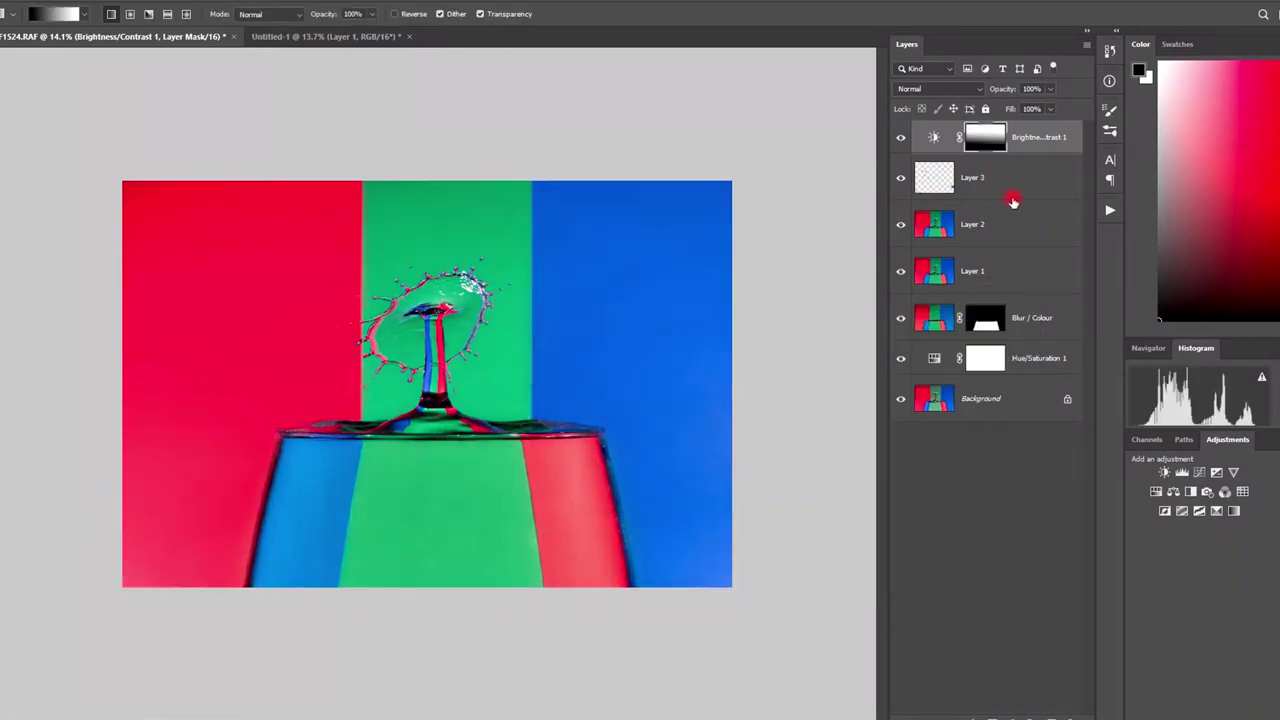
Save the document.
{"action": "scroll", "coordinate": [448, 402], "scroll_direction": "up", "scroll_amount": 10}
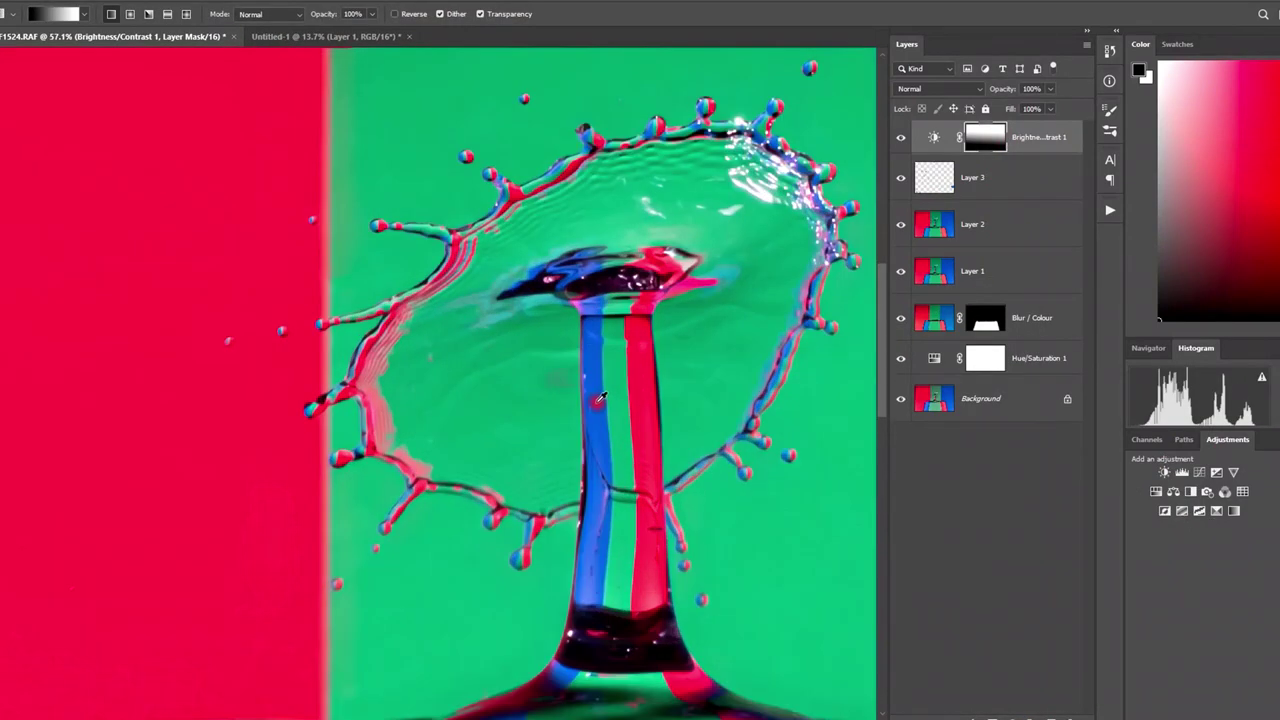
{"action": "scroll", "coordinate": [597, 400], "scroll_direction": "down", "scroll_amount": 10}
{"action": "scroll", "coordinate": [661, 396], "scroll_direction": "up", "scroll_amount": 1}
{"action": "left_click", "coordinate": [2, 1]}
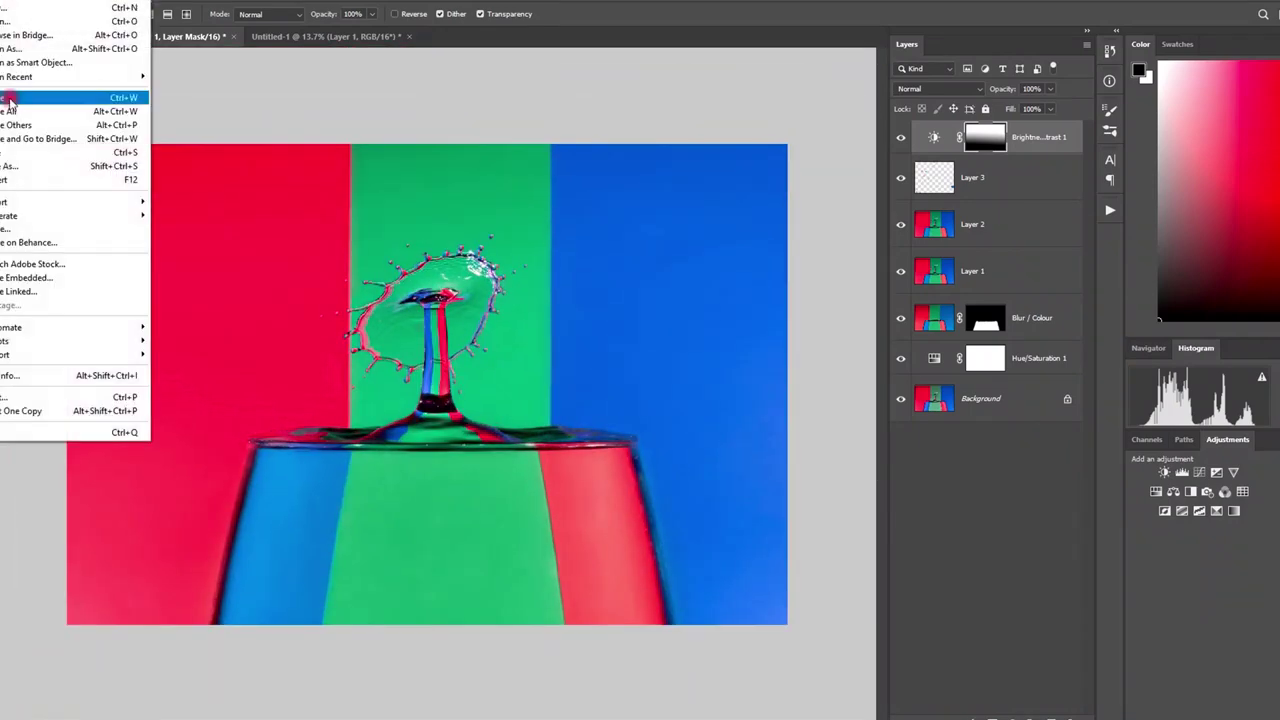
{"action": "left_click", "coordinate": [9, 152]}
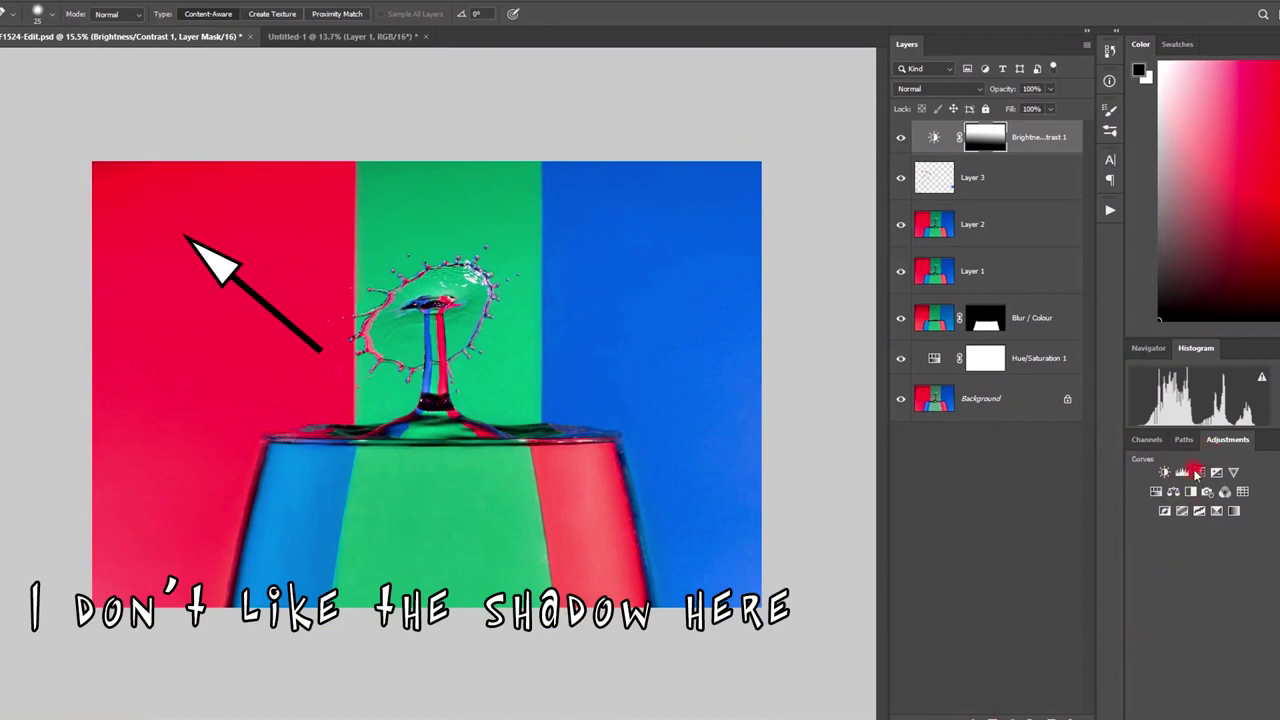
Add a second Brightness/Contrast adjustment layer with raised brightness and invert its mask to black.
{"action": "left_click", "coordinate": [1165, 473]}
{"action": "left_click_drag", "start_coordinate": [929, 383], "coordinate": [951, 384]}
{"action": "left_click", "coordinate": [1030, 280]}
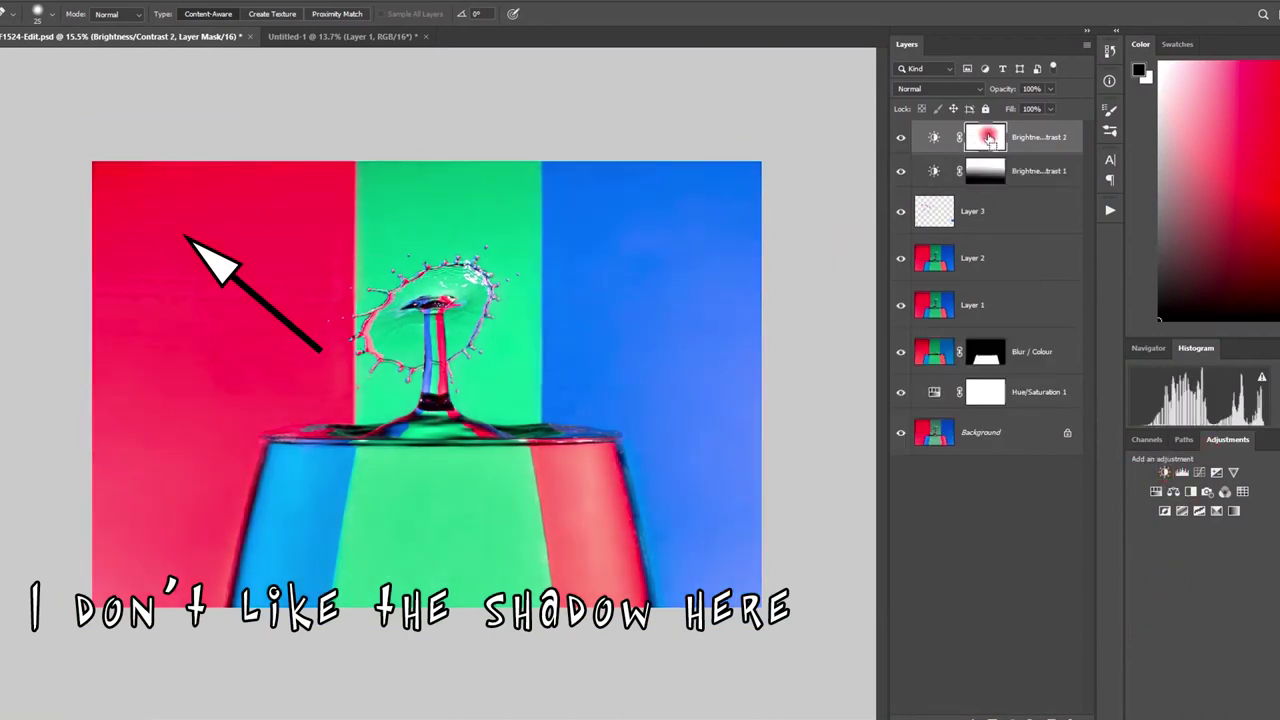
{"action": "key", "text": "ctrl+i"}
Paint white on the Brightness/Contrast 2 mask over the shadow in the red stripe's upper left, using a soft 1400 px brush.
{"action": "key", "text": "b"}
{"action": "key", "text": "x"}
{"action": "left_click", "coordinate": [42, 14]}
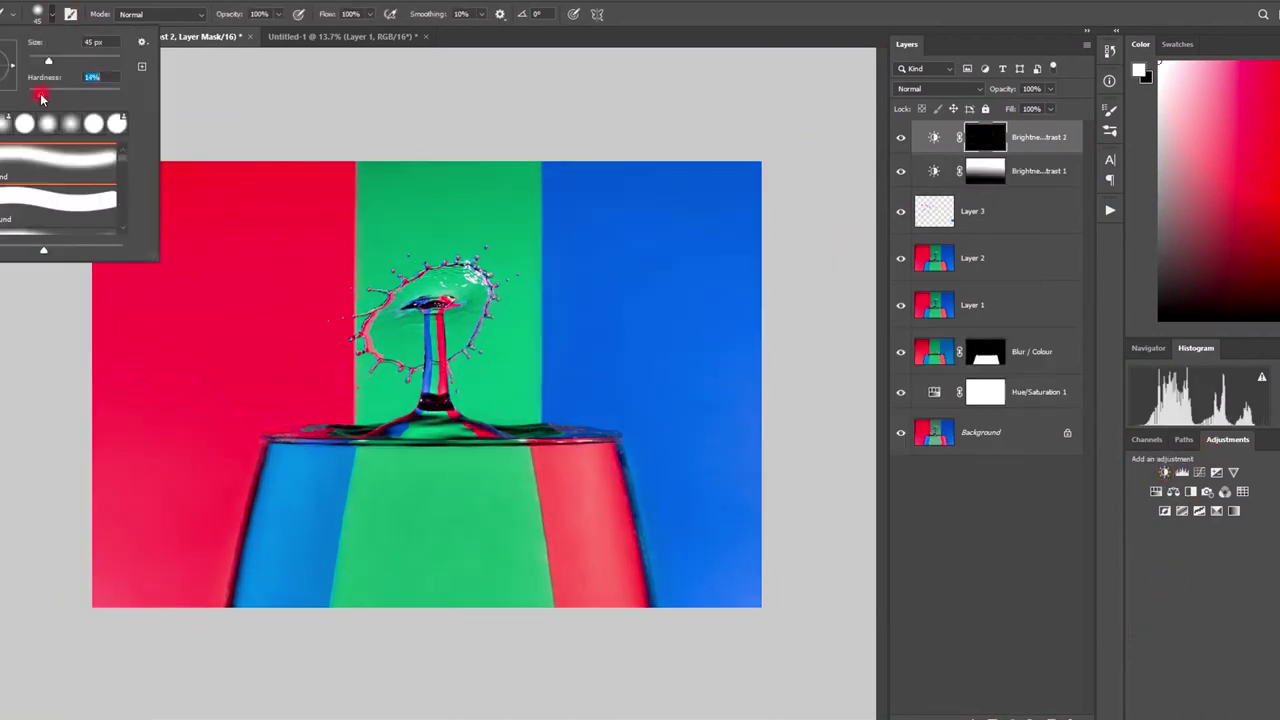
{"action": "left_click", "coordinate": [160, 216]}
{"action": "key", "text": "bracketright"}
{"action": "key", "text": "bracketright"}
{"action": "key", "text": "bracketright"}
{"action": "key", "text": "bracketright"}
{"action": "key", "text": "bracketright"}
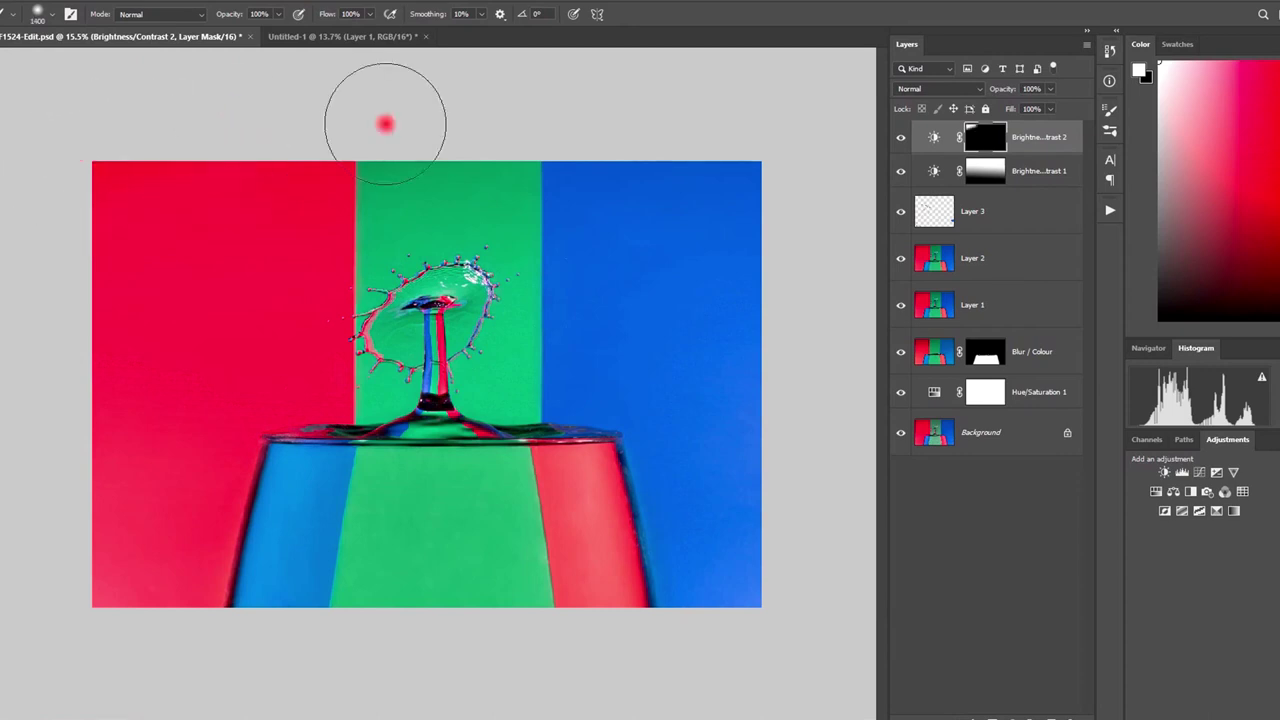
Set the brush opacity to 21% and extend the white mask painting down the red stripe with a brush enlarged to 2200 px.
{"action": "double_click", "coordinate": [933, 137]}
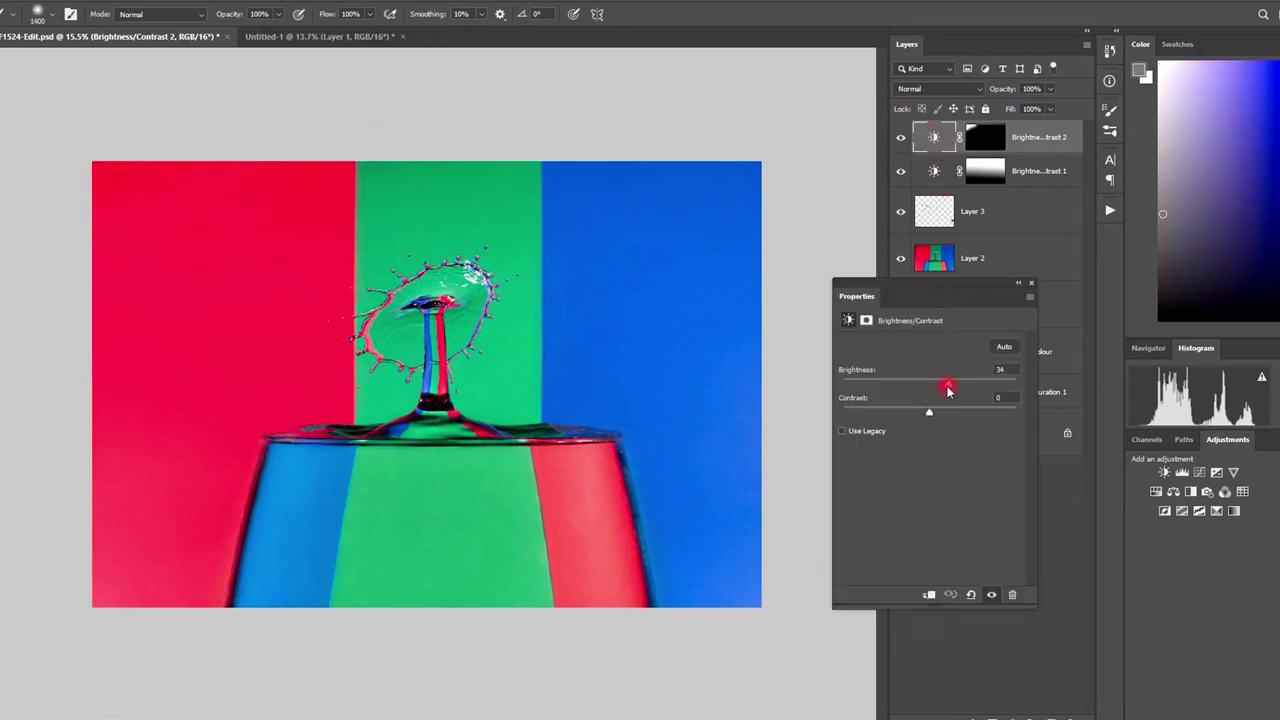
{"action": "left_click", "coordinate": [234, 18]}
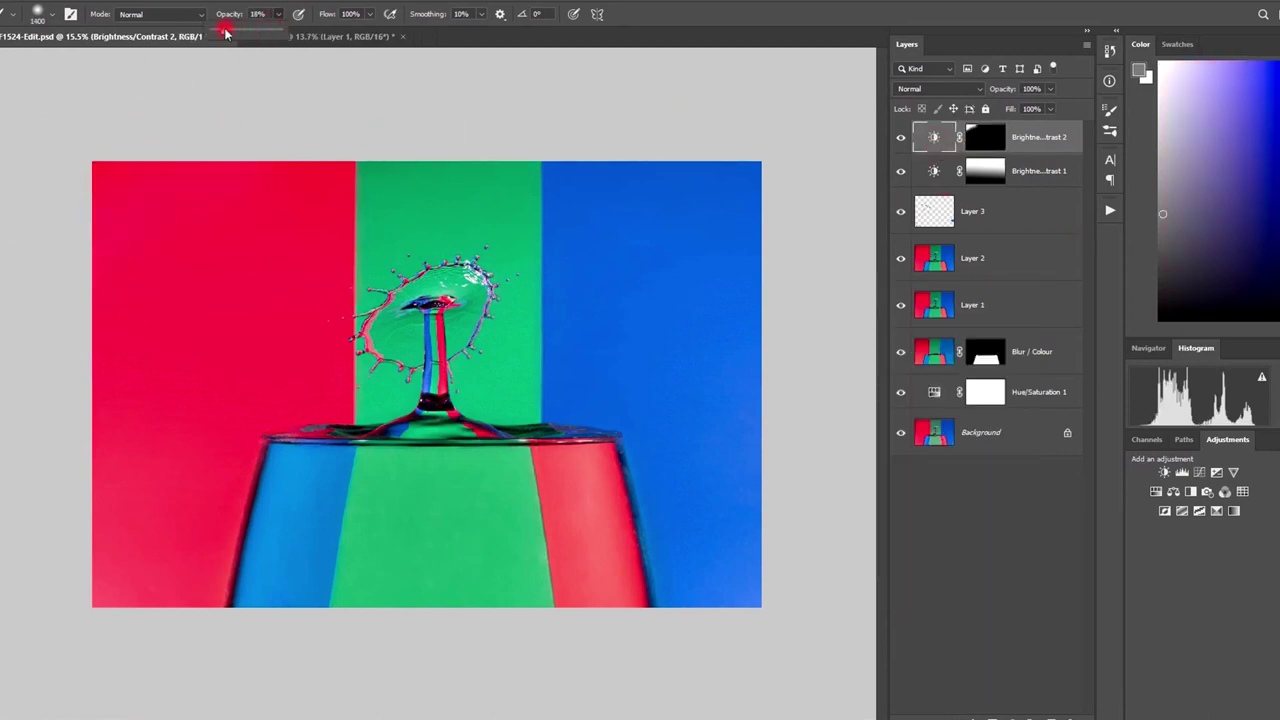
{"action": "key", "text": "d"}
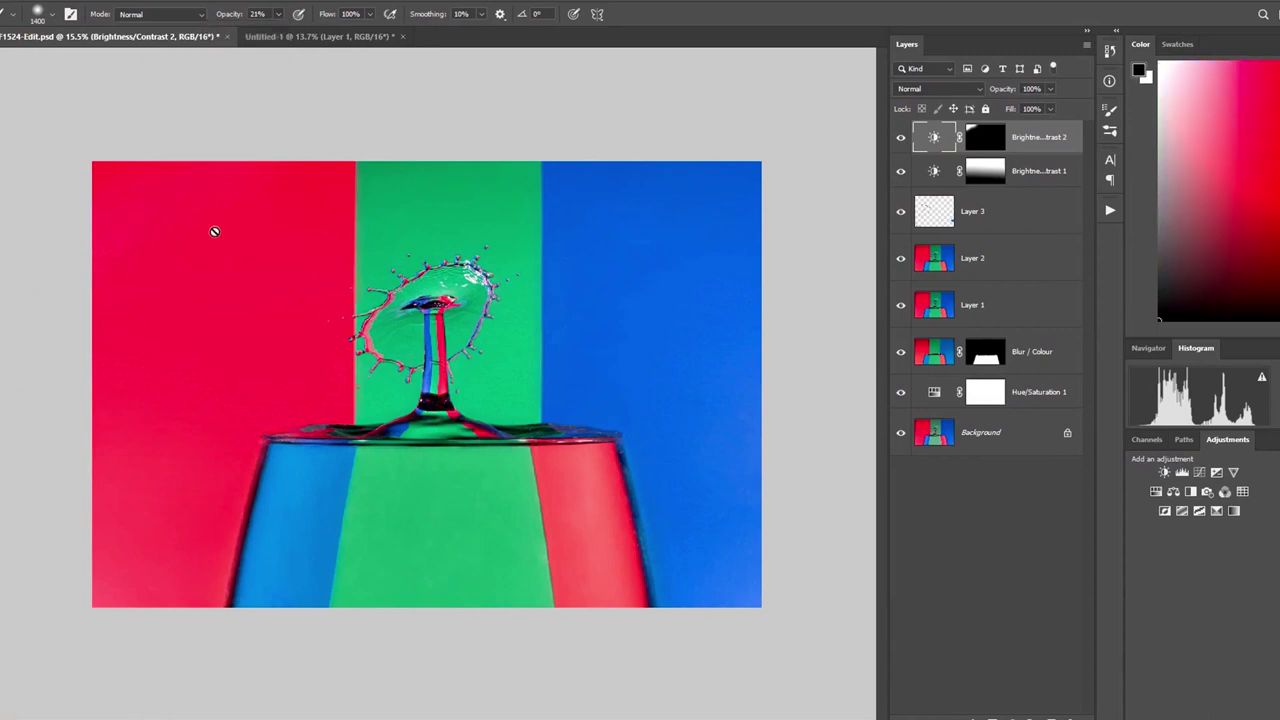
{"action": "key", "text": "ctrl+backslash"}
{"action": "key", "text": "x"}
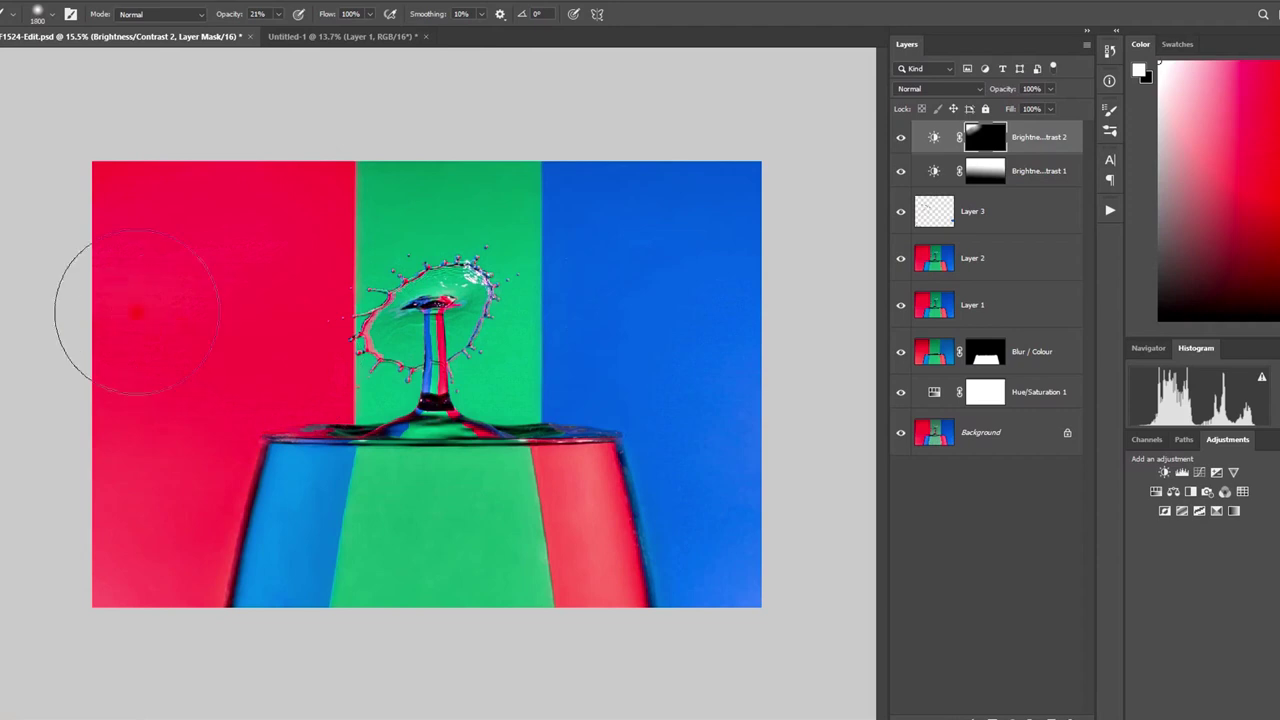
{"action": "key", "text": "bracketright"}
{"action": "key", "text": "bracketright"}
{"action": "left_click", "coordinate": [116, 370]}
{"action": "scroll", "coordinate": [870, 288], "scroll_direction": "down", "scroll_amount": 3}
Lower the Brightness/Contrast 2 brightness to about 30 and reselect its mask.
{"action": "double_click", "coordinate": [934, 137]}
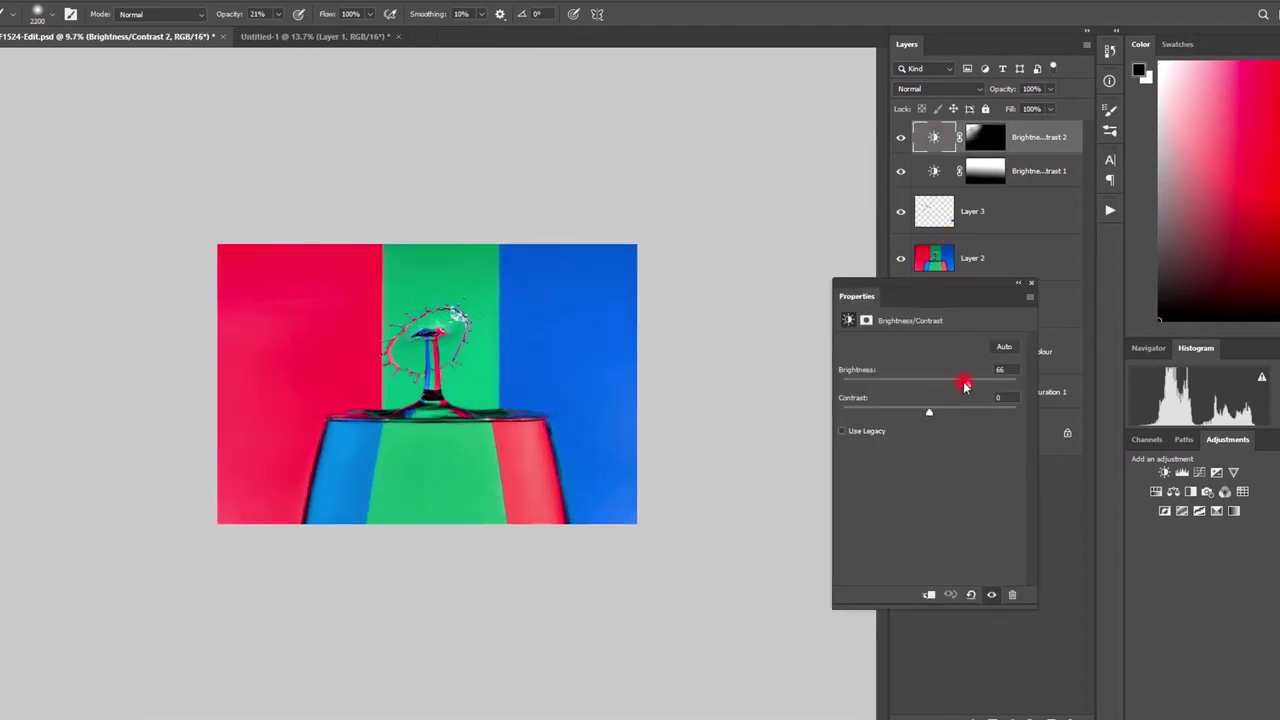
{"action": "left_click_drag", "start_coordinate": [965, 387], "coordinate": [947, 387]}
{"action": "left_click", "coordinate": [983, 143]}
{"action": "left_click", "coordinate": [1031, 283]}
{"action": "scroll", "coordinate": [872, 255], "scroll_direction": "up", "scroll_amount": 5}
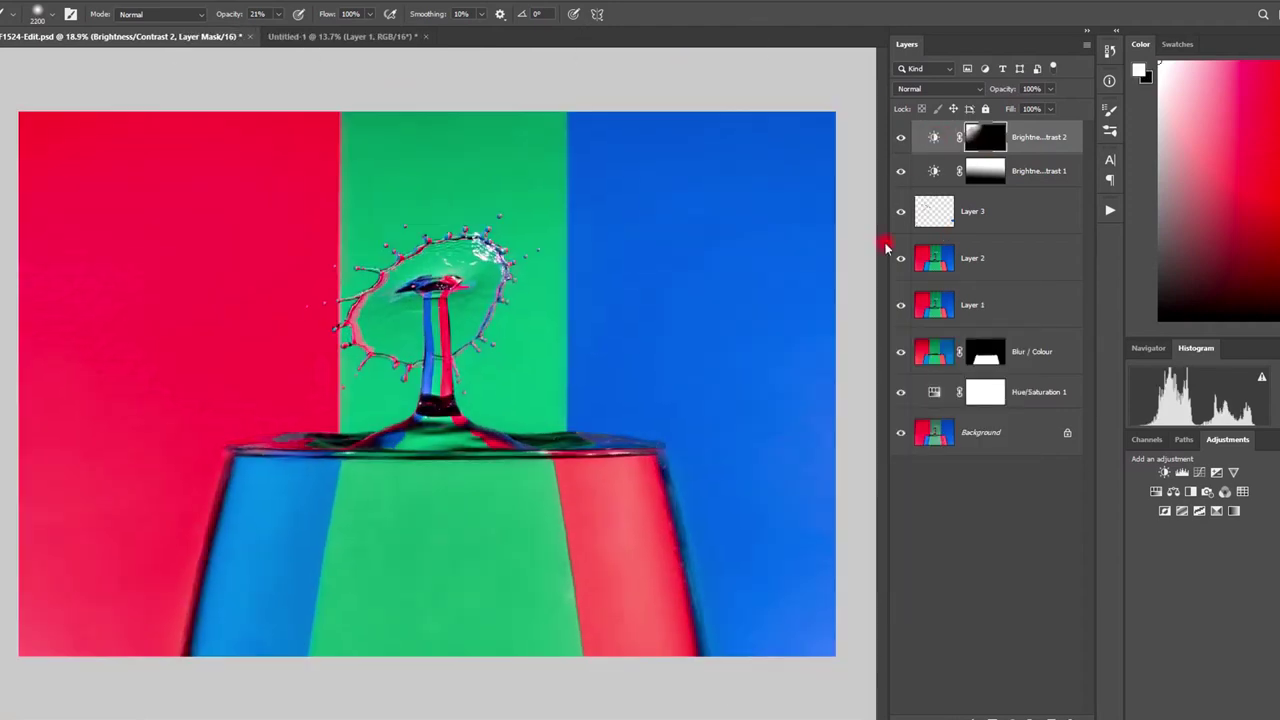
Heal the dark upper-left corner of the red stripe on Layer 3 with an 800 px Spot Healing Brush.
{"action": "left_click", "coordinate": [980, 212]}
{"action": "key", "text": "j"}
{"action": "key", "text": "bracketright"}
{"action": "key", "text": "bracketright"}
{"action": "left_click_drag", "start_coordinate": [38, 128], "coordinate": [151, 111]}
Check the whole photo and the brightness setting of the Brightness/Contrast 2 layer.
{"action": "scroll", "coordinate": [715, 430], "scroll_direction": "down", "scroll_amount": 6}
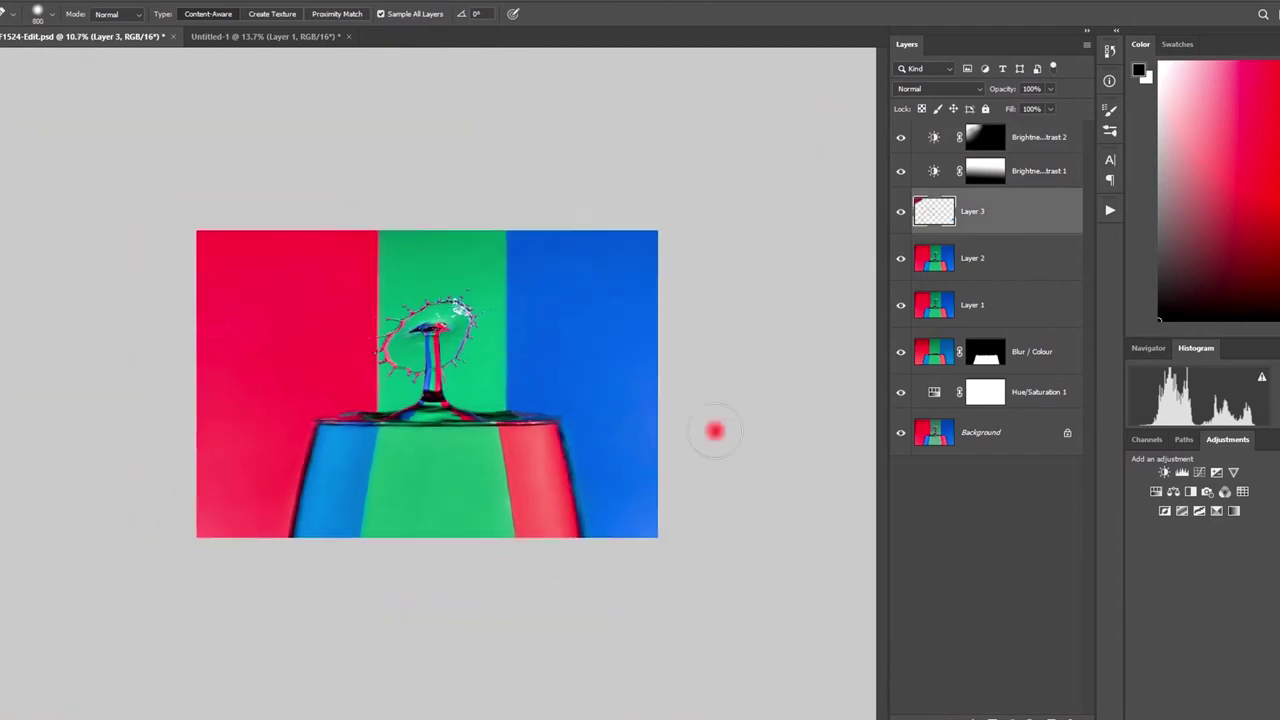
{"action": "scroll", "coordinate": [740, 412], "scroll_direction": "up", "scroll_amount": 2}
{"action": "double_click", "coordinate": [938, 141]}
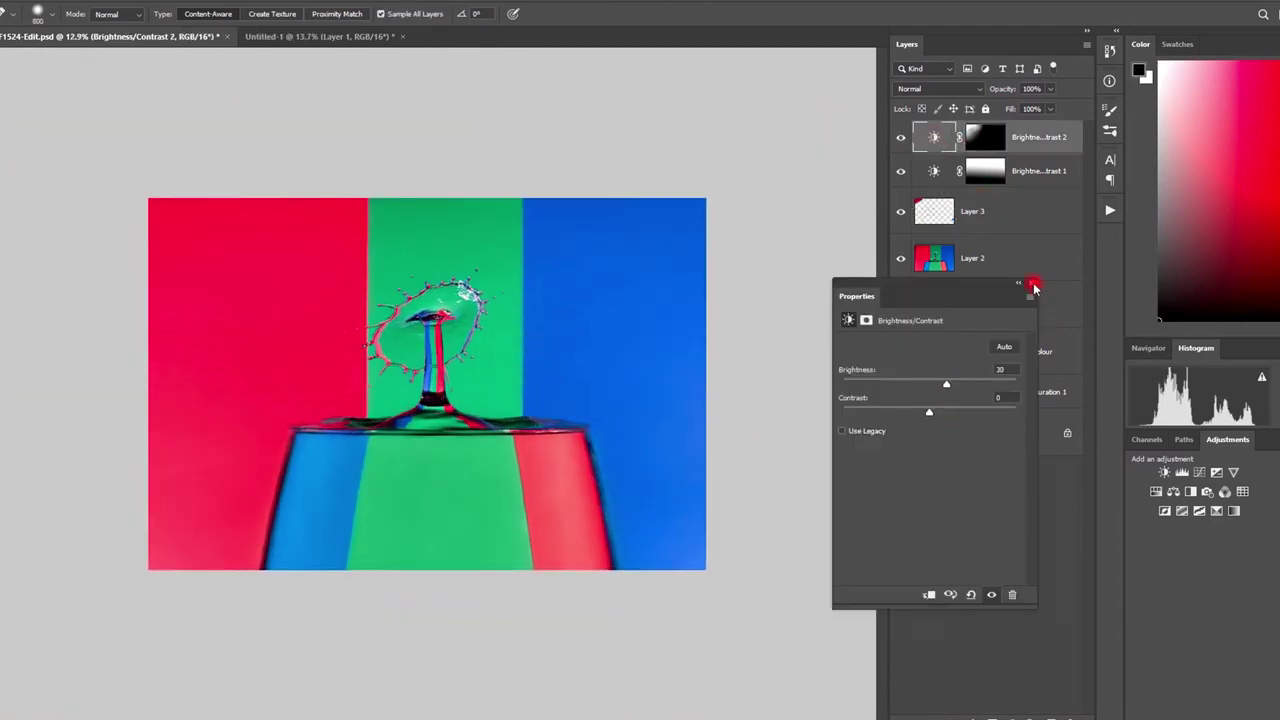
{"action": "left_click", "coordinate": [1033, 286]}
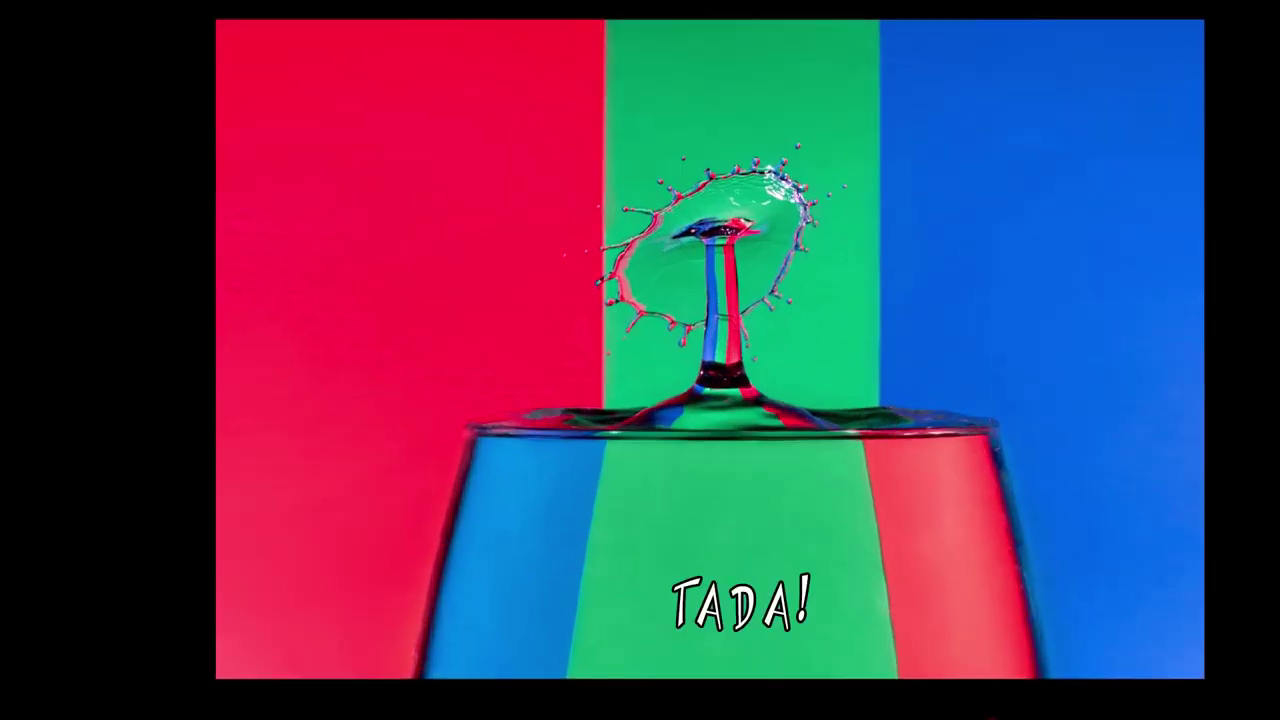